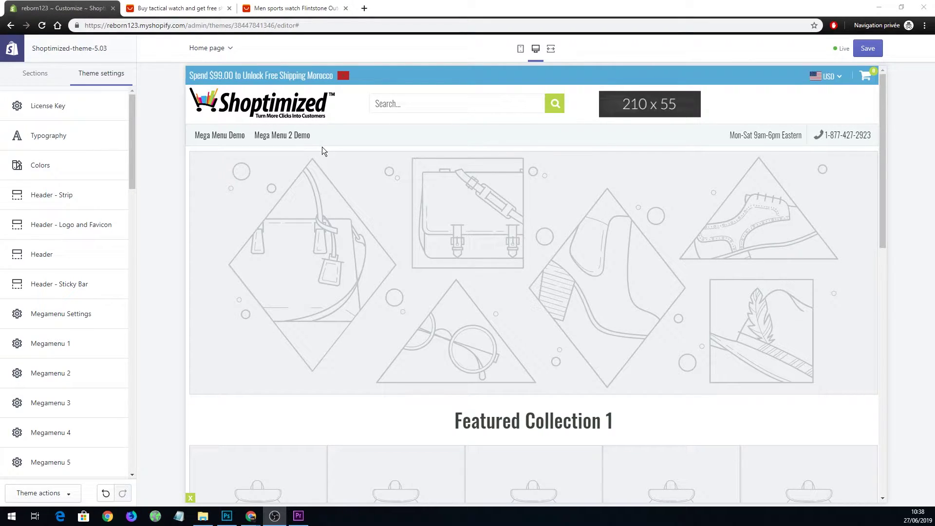
Switch the sidebar from theme settings to the home page Sections list.
scroll(241, 182, down, 12)
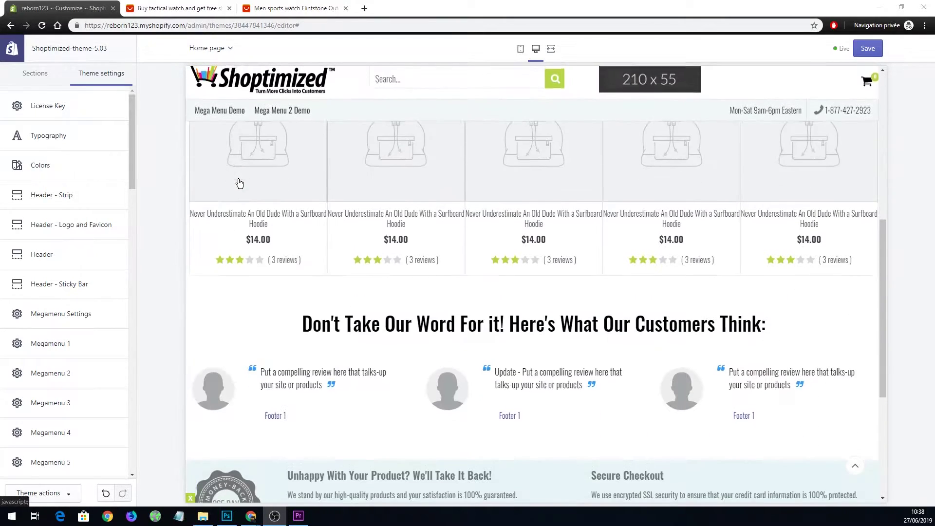
scroll(244, 188, up, 12)
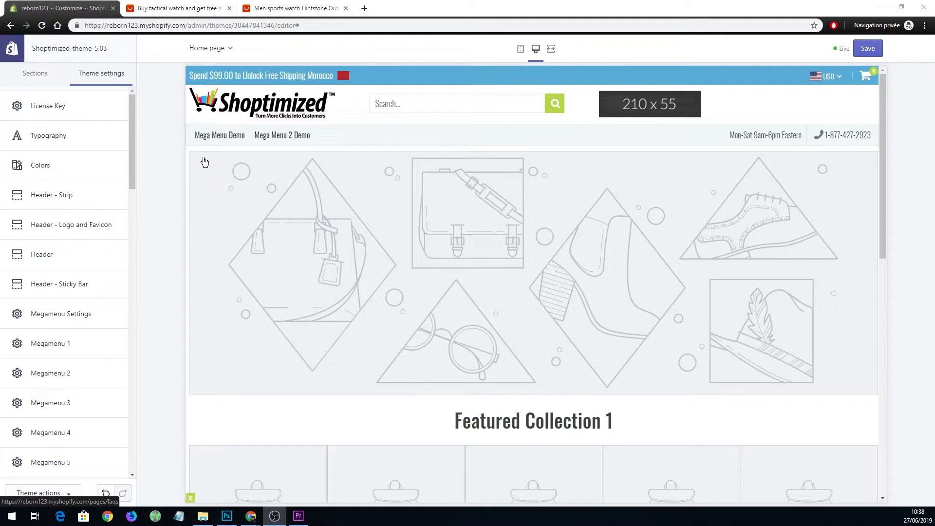
click(36, 73)
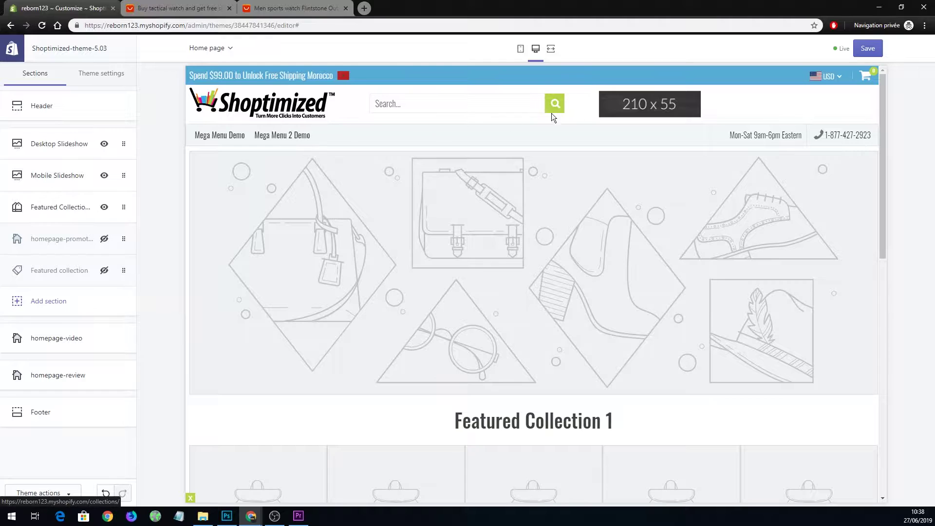
click(63, 106)
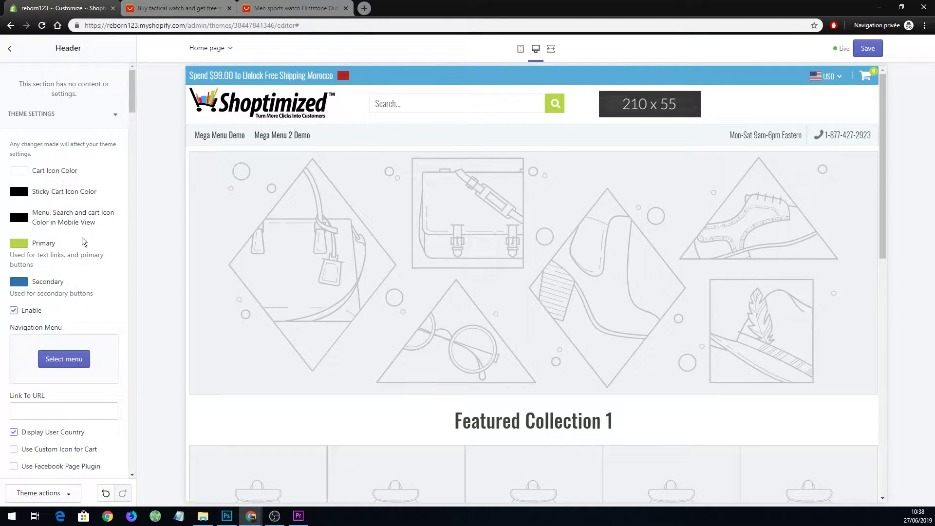
scroll(85, 237, down, 8)
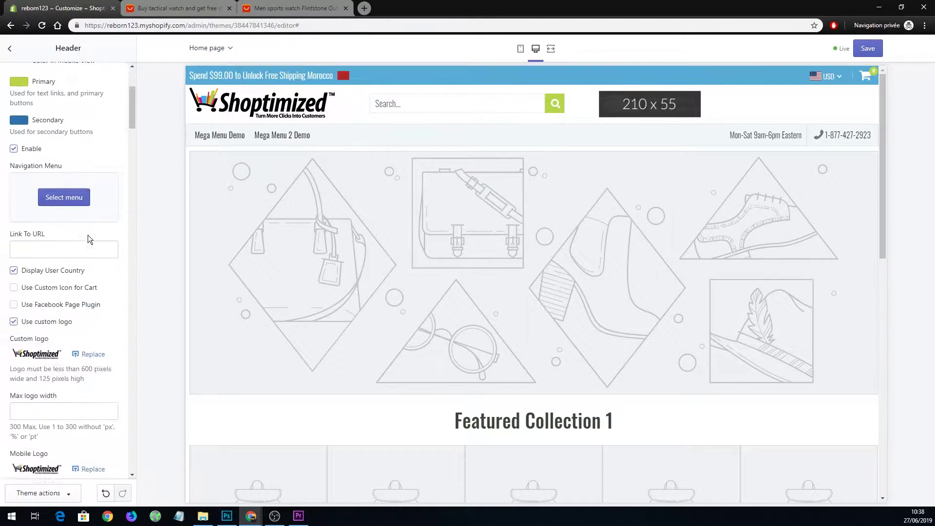
click(10, 50)
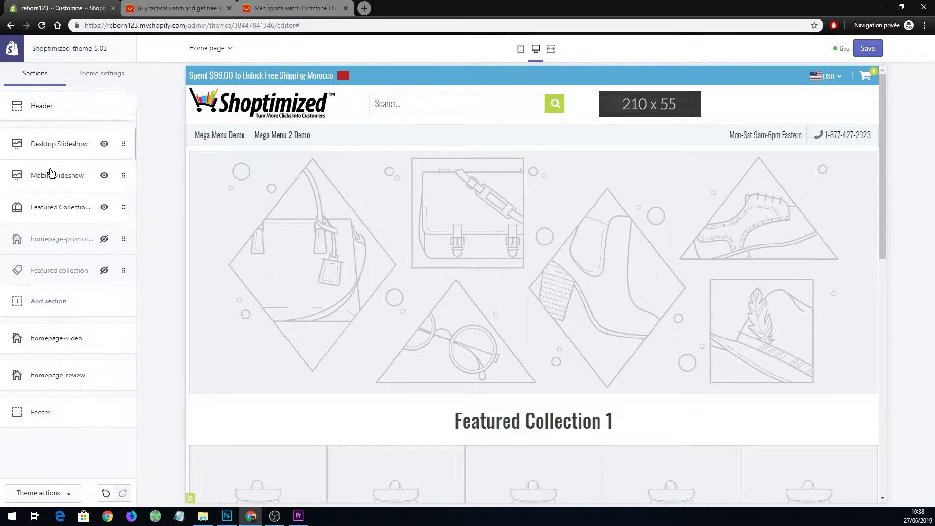
click(105, 145)
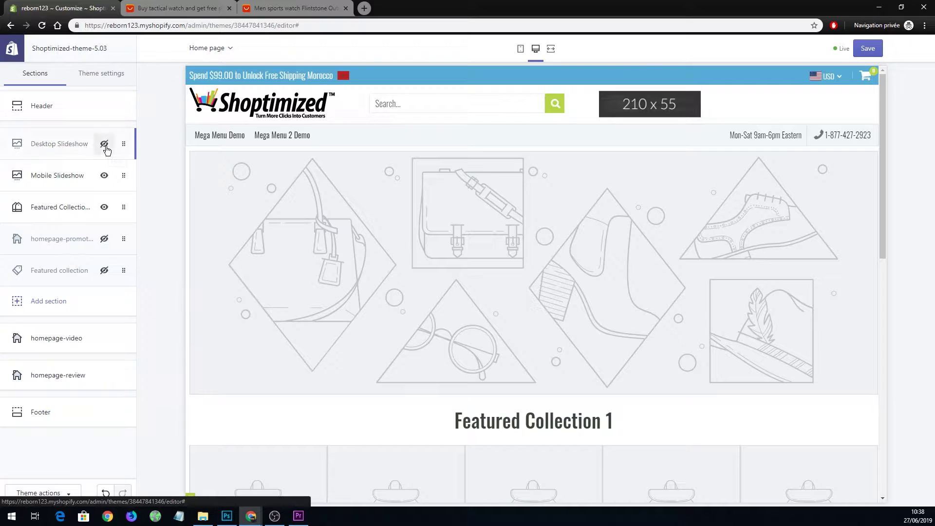
click(104, 145)
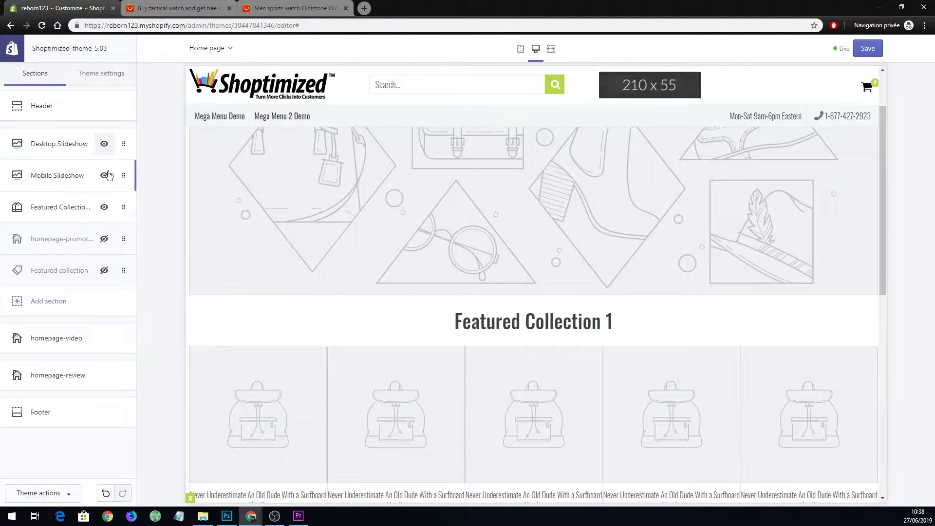
click(57, 174)
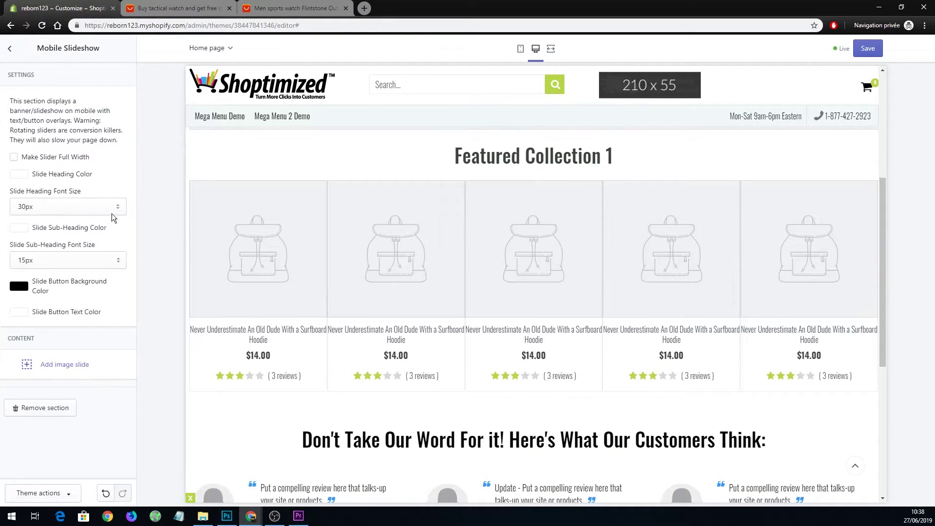
click(12, 49)
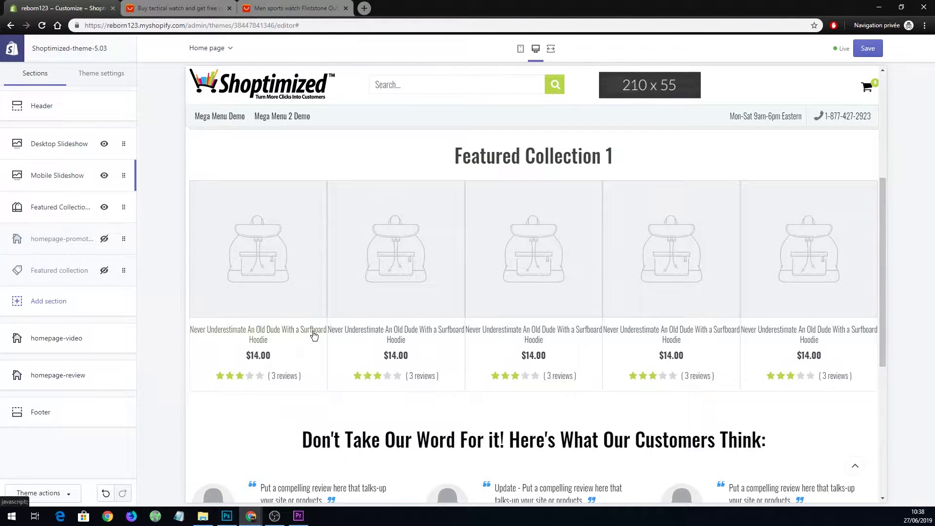
scroll(392, 341, down, 3)
scroll(336, 248, down, 2)
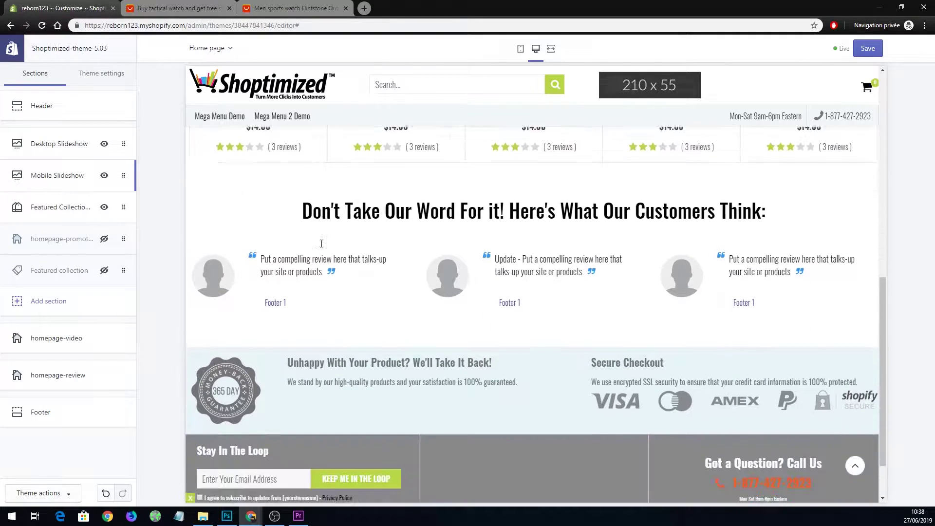
click(106, 242)
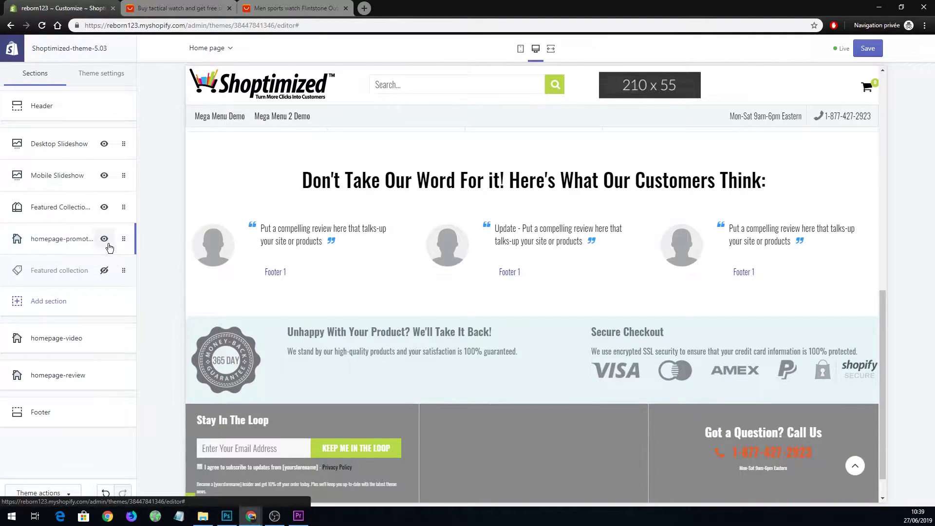
scroll(312, 292, down, 3)
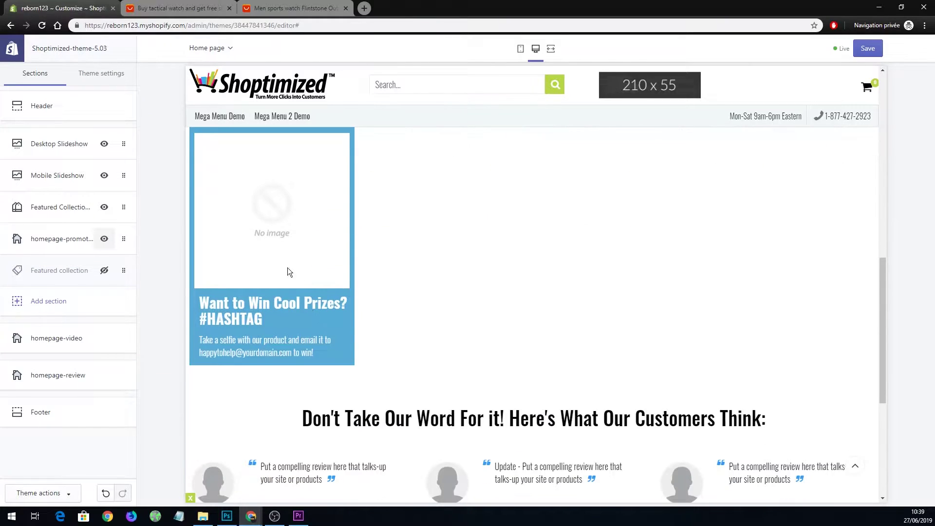
scroll(292, 277, up, 2)
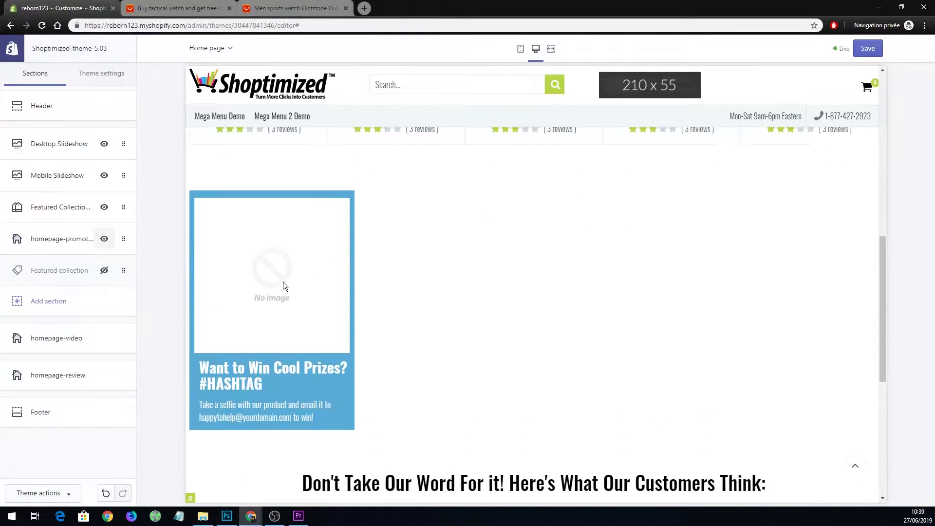
click(104, 239)
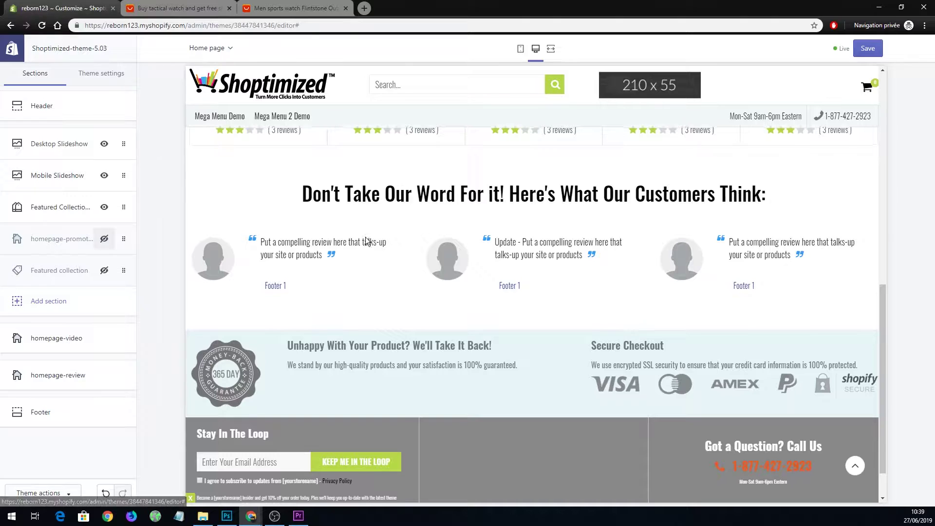
scroll(543, 163, up, 8)
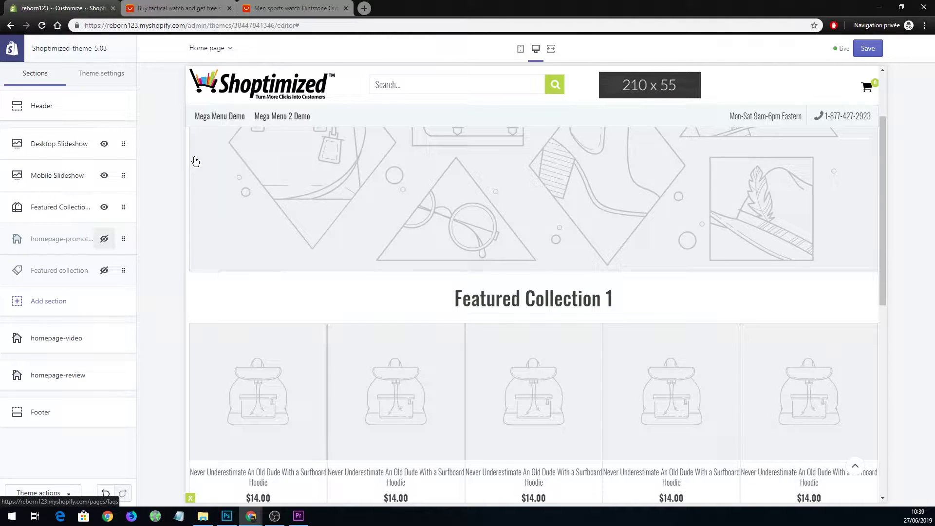
Open the Addies green-strap sports watch from the AliExpress results in a new tab, then return to the editor.
click(187, 8)
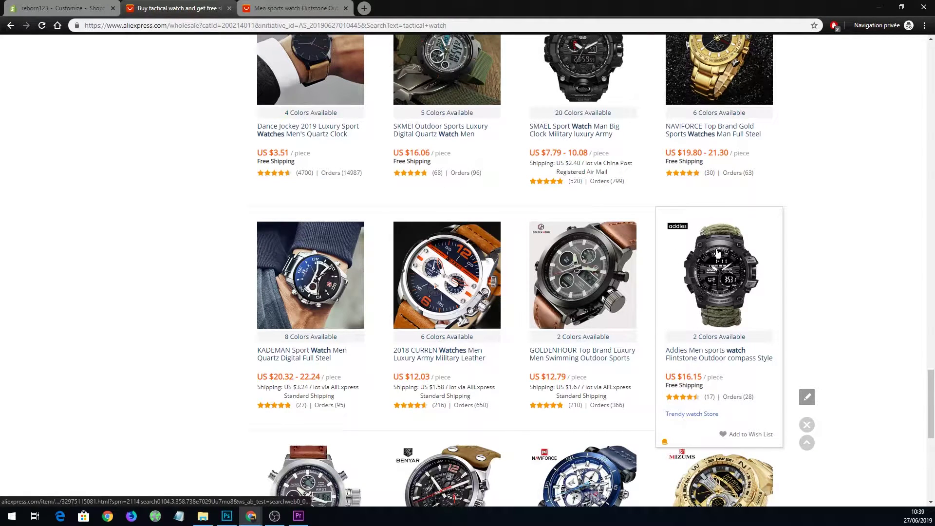
scroll(741, 268, down, 1)
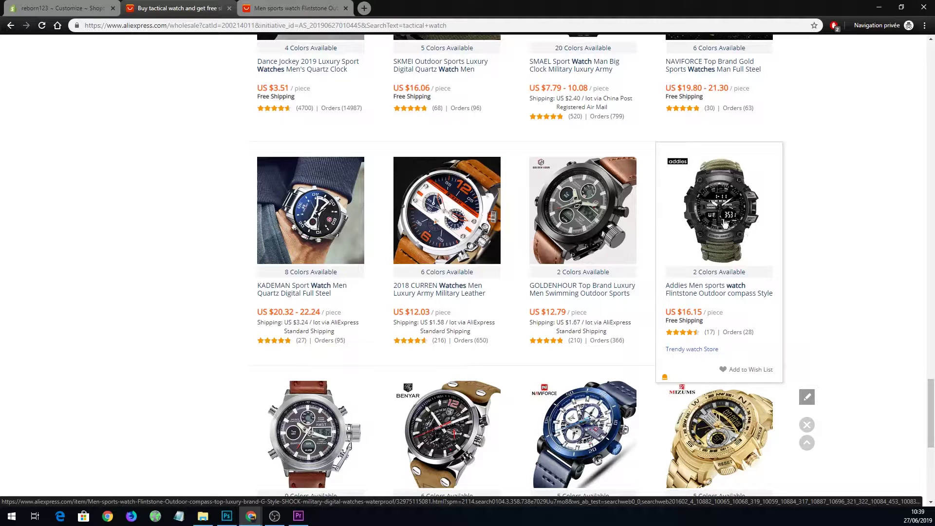
click(724, 223)
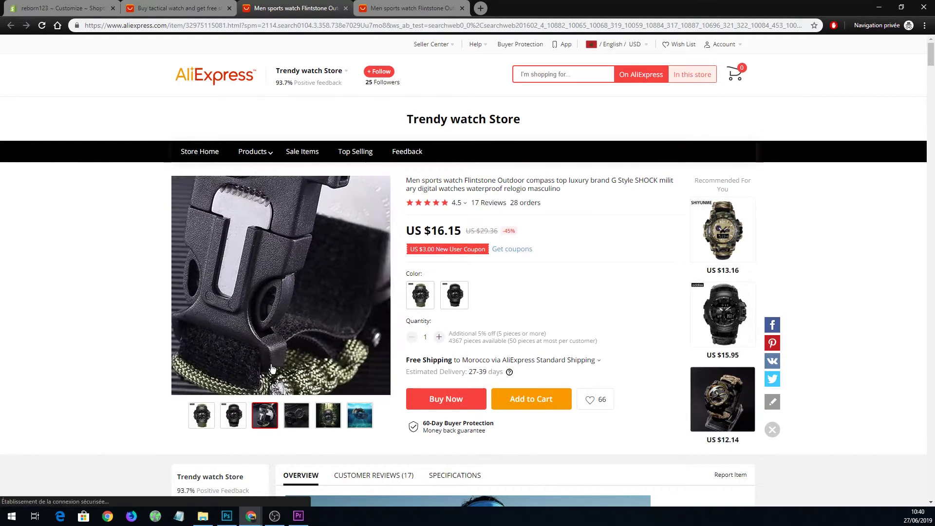
click(74, 8)
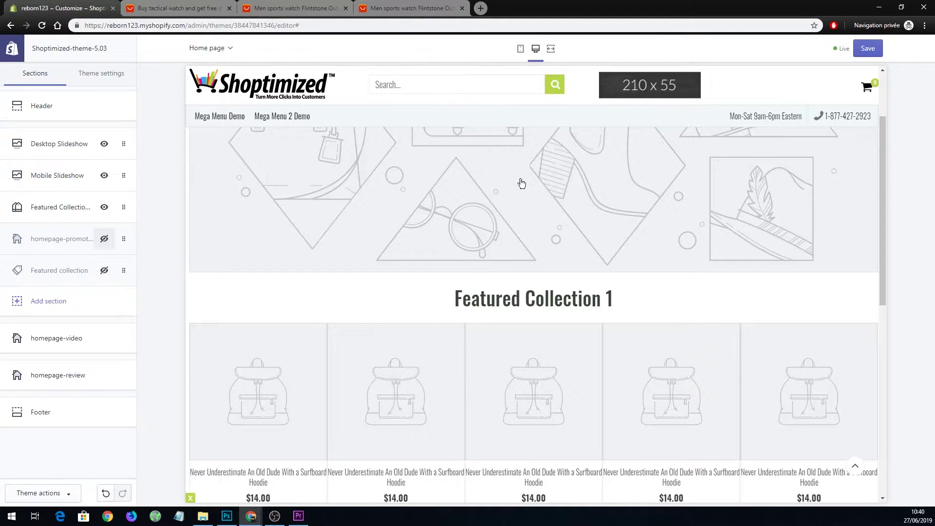
scroll(512, 176, up, 3)
In the watch image document, sample the strap's olive green with the Eyedropper.
click(227, 515)
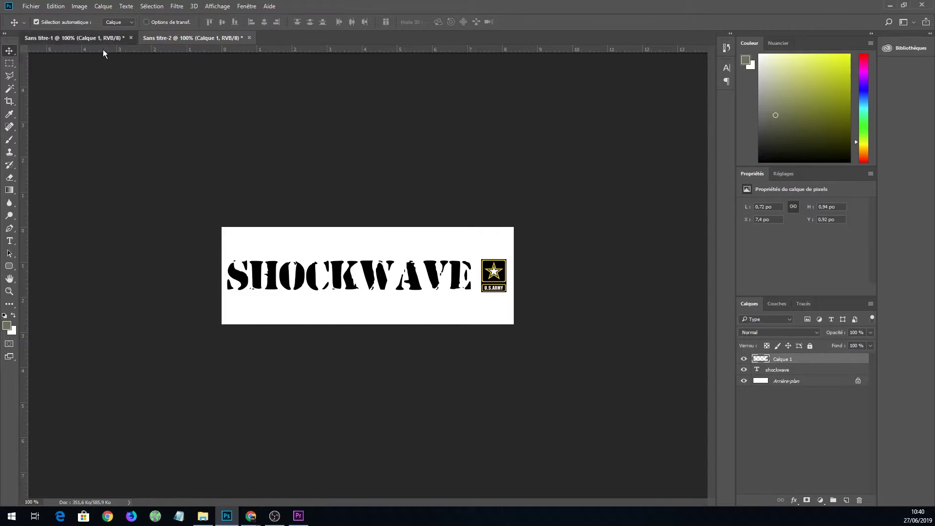
click(103, 39)
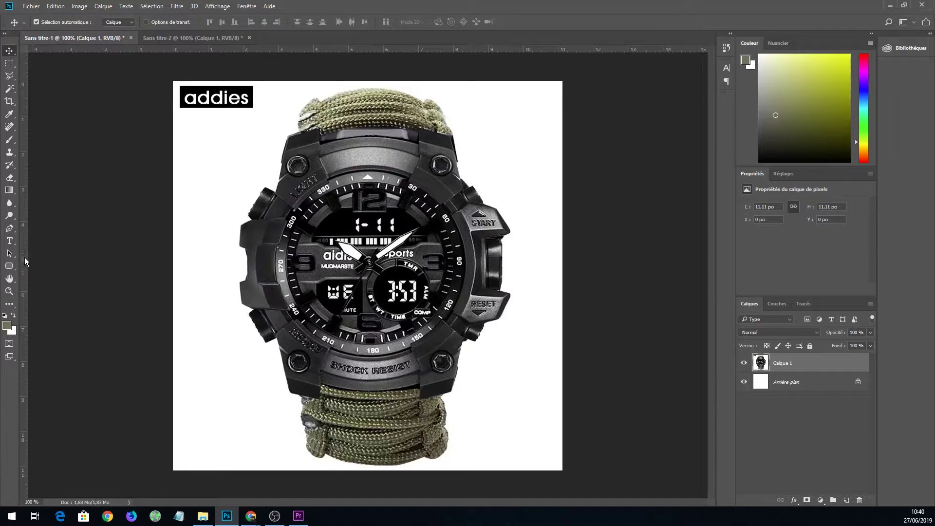
click(15, 115)
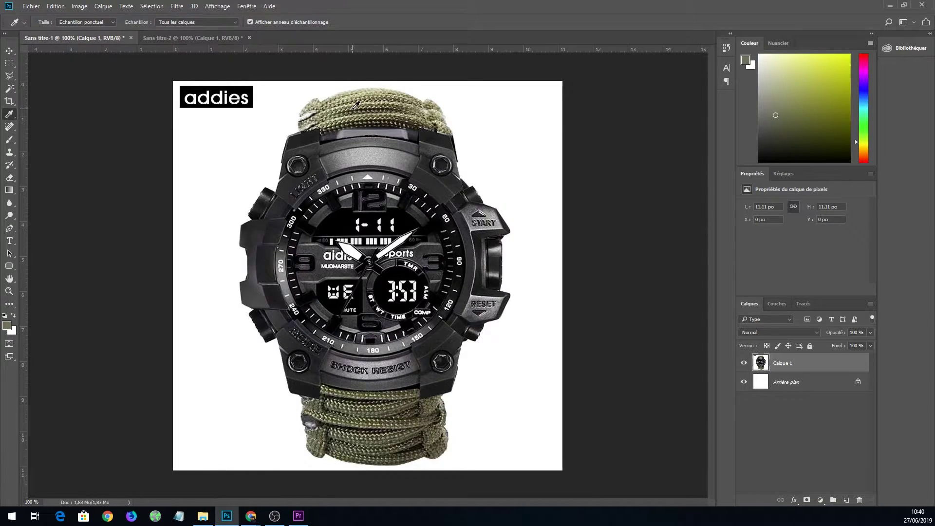
click(7, 326)
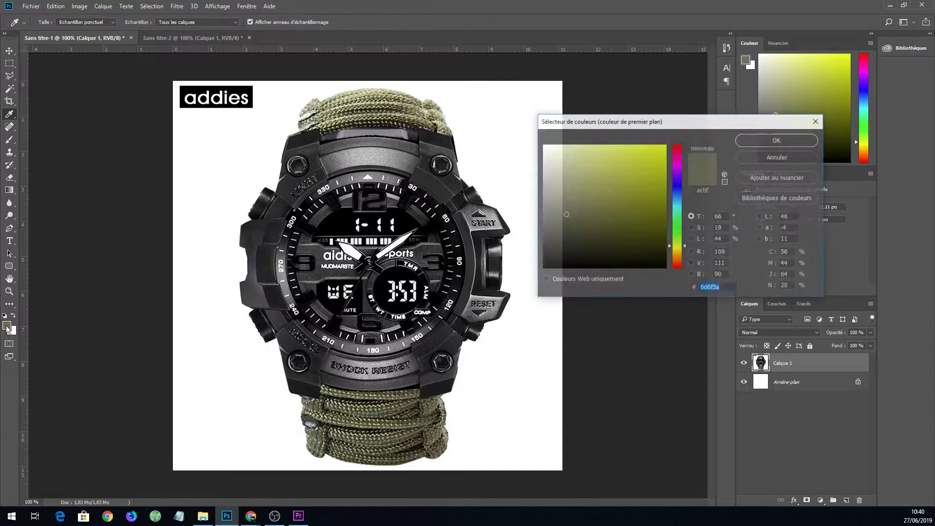
key(Return)
mouse_move(382, 112)
mouse_down()
mouse_move(367, 104)
mouse_move(376, 113)
mouse_up()
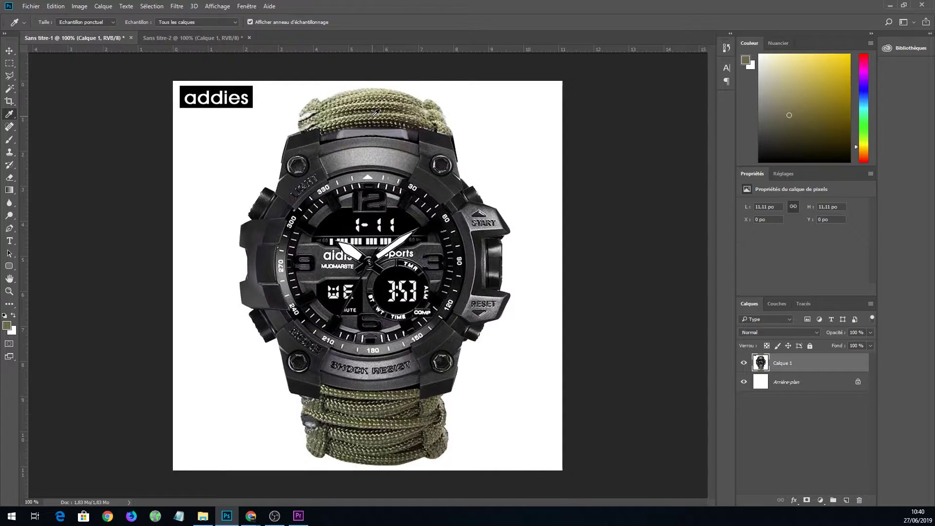
Copy the foreground colour's hex code 706a4a from the Color Picker.
click(8, 327)
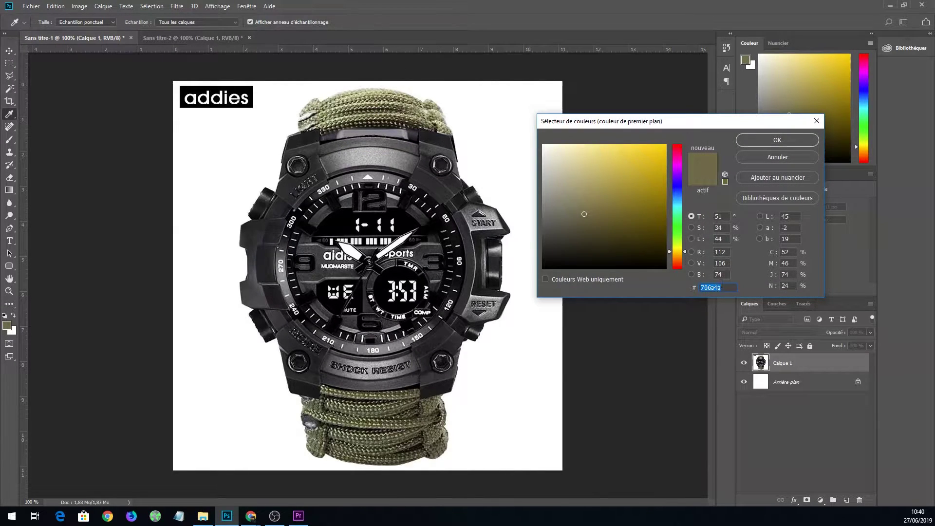
drag(725, 285, 681, 289)
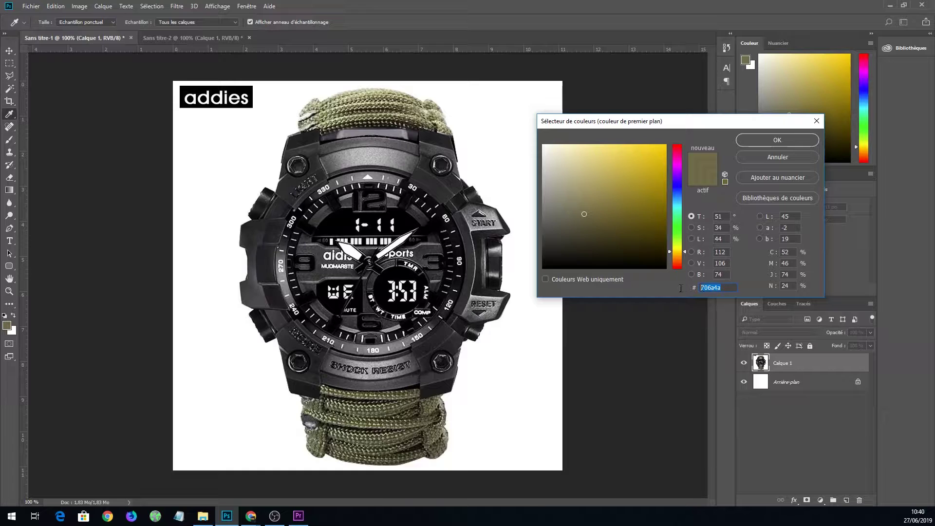
right_click(709, 288)
click(735, 319)
click(770, 158)
Back in the theme editor, open the Header section's settings.
click(890, 5)
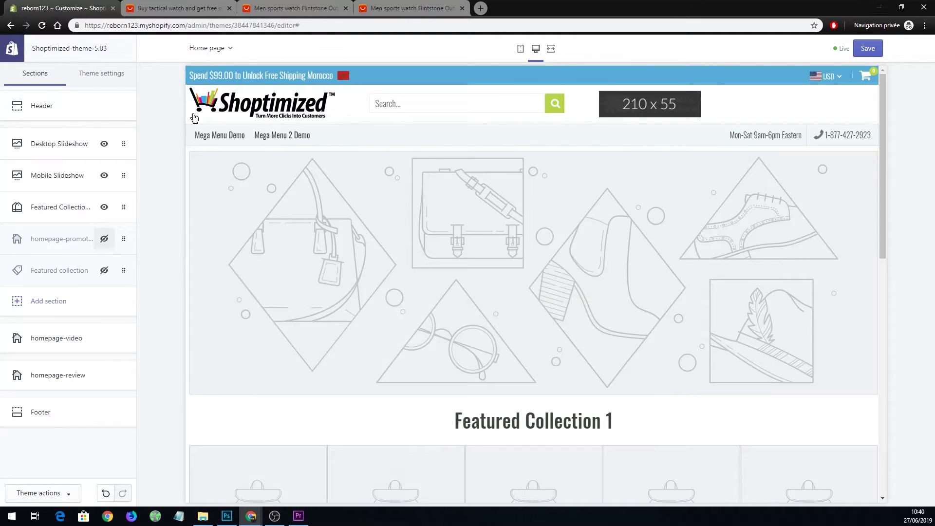
mouse_move(879, 74)
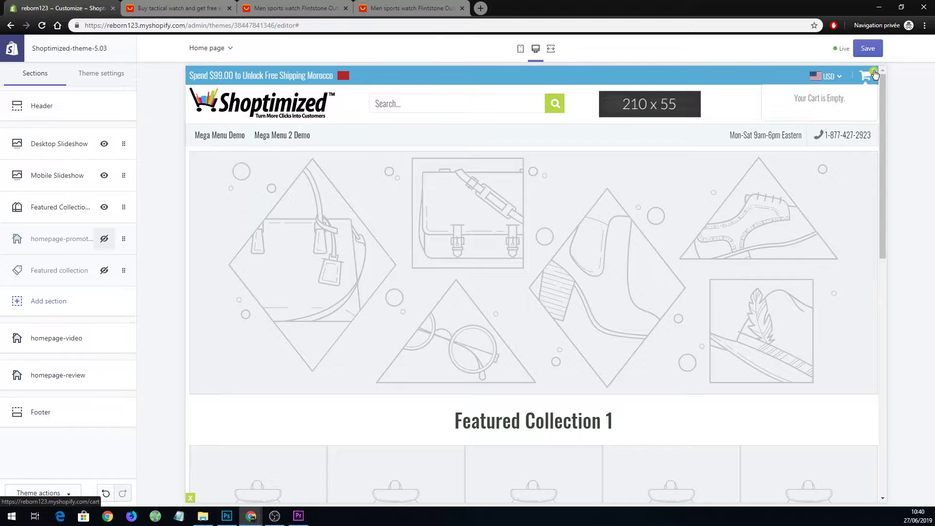
scroll(362, 359, down, 4)
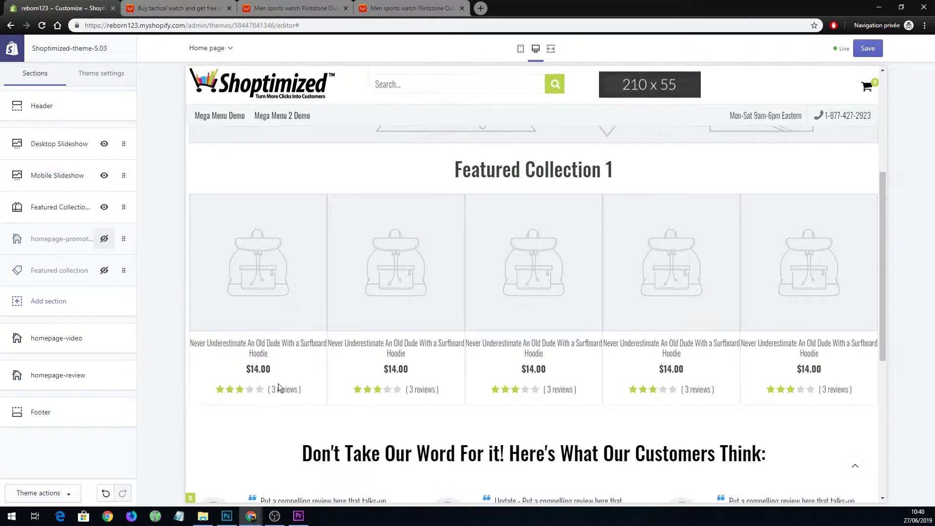
scroll(280, 388, down, 5)
scroll(303, 359, up, 7)
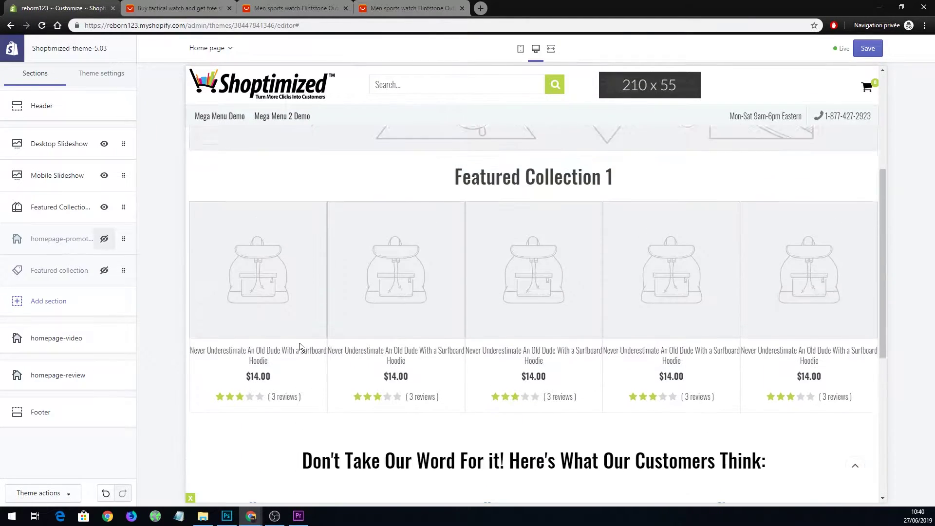
click(73, 108)
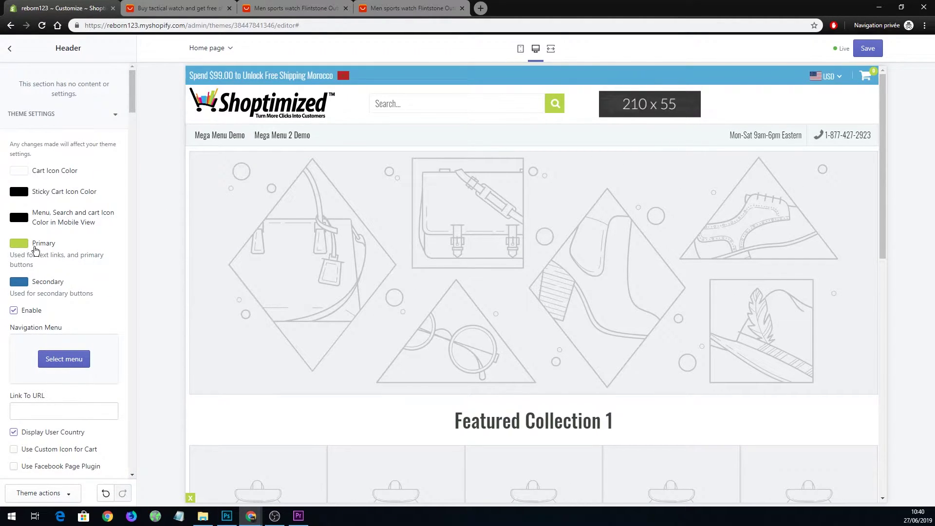
Replace the Primary colour's lime green hex with the pasted olive 706A4A.
click(20, 243)
drag(58, 344, 39, 348)
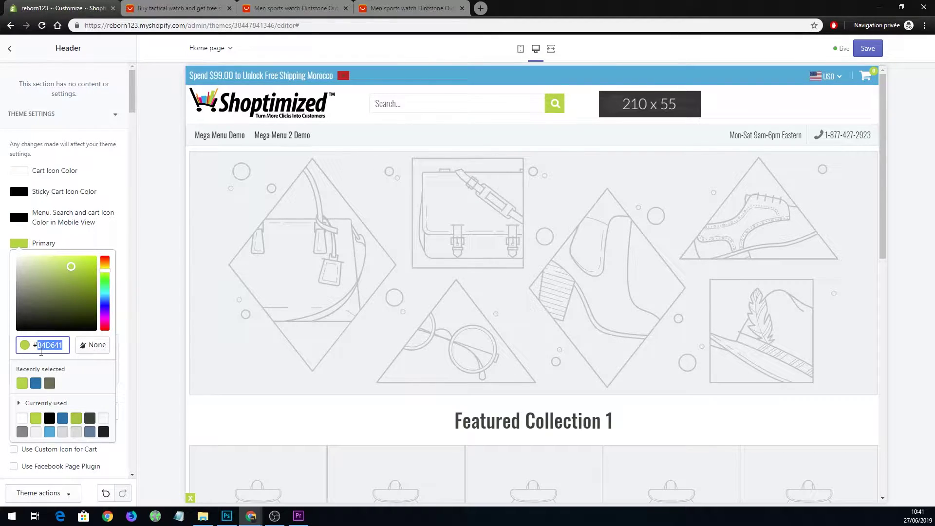
key(ctrl+v)
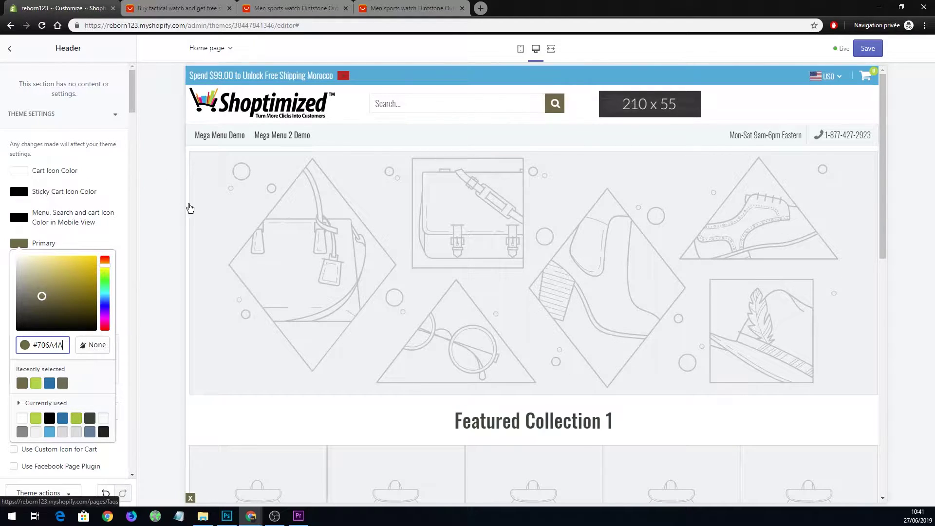
click(124, 229)
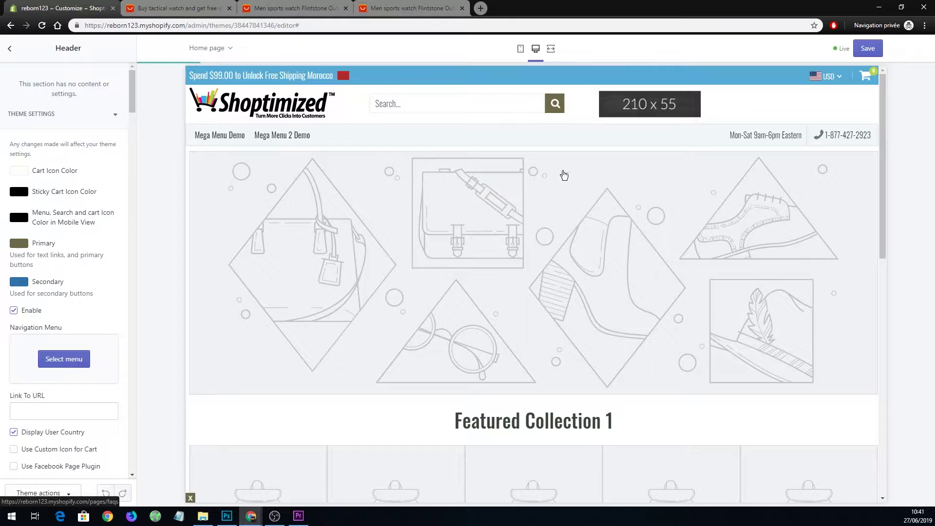
scroll(282, 171, down, 10)
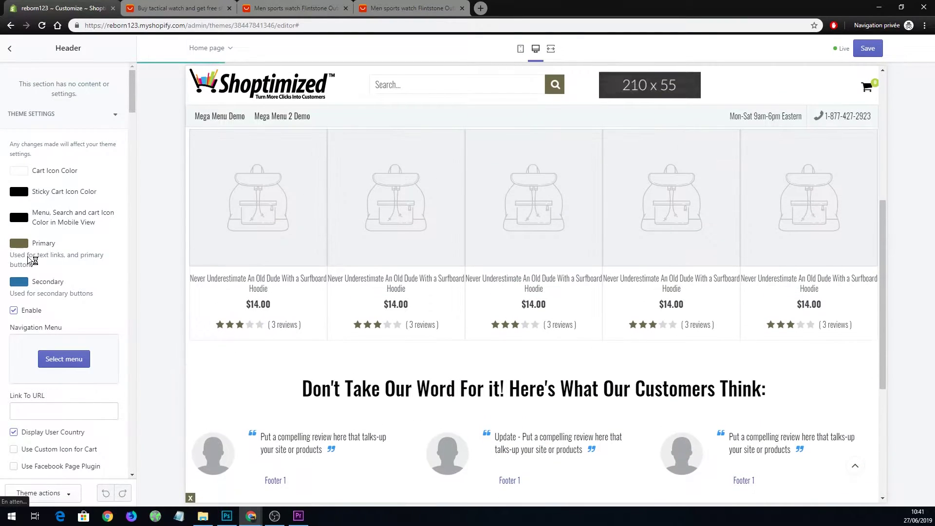
scroll(344, 359, up, 7)
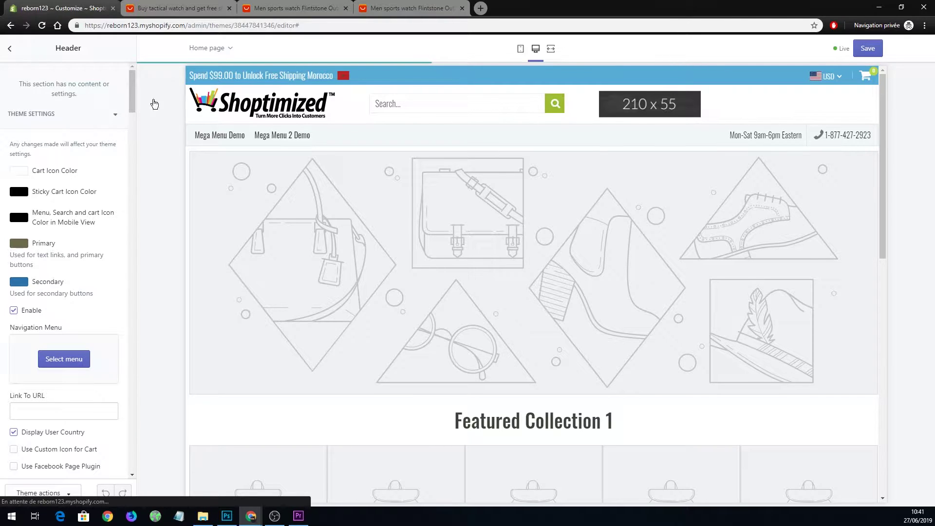
Uncheck Use Promotion Banner and Use Search Field in the Header settings.
scroll(65, 252, down, 4)
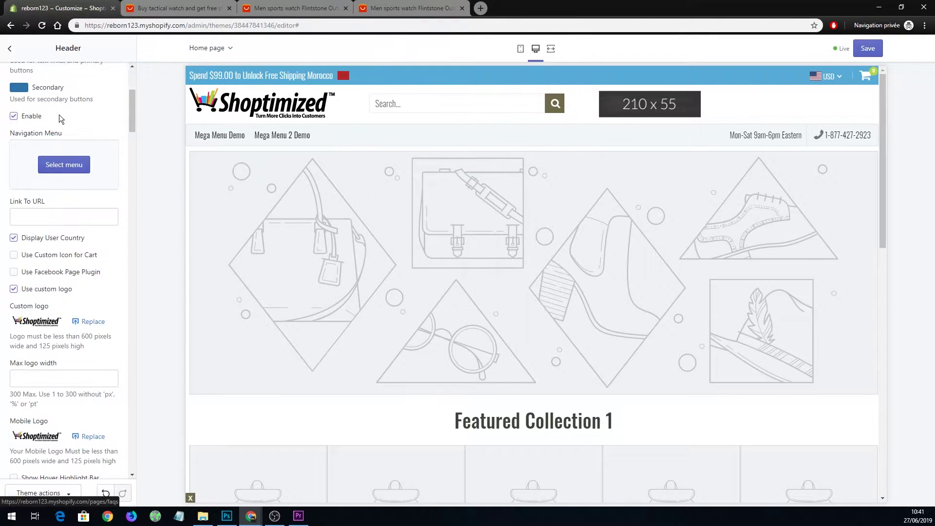
scroll(60, 122, up, 2)
scroll(63, 145, down, 7)
scroll(64, 151, down, 10)
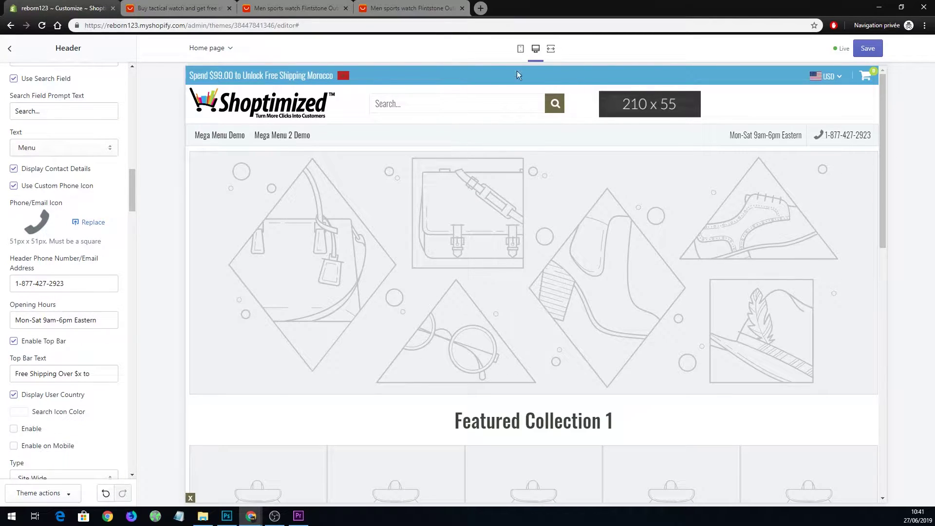
drag(133, 193, 143, 115)
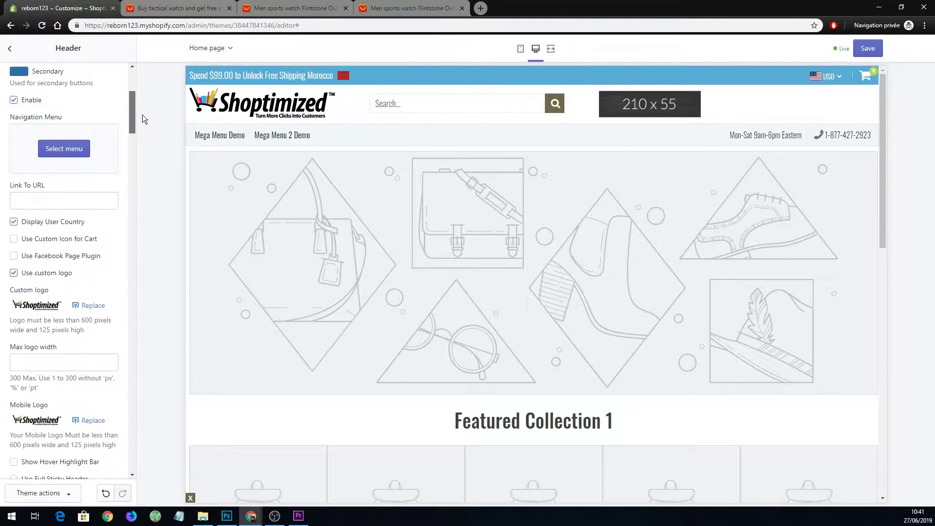
scroll(101, 229, down, 10)
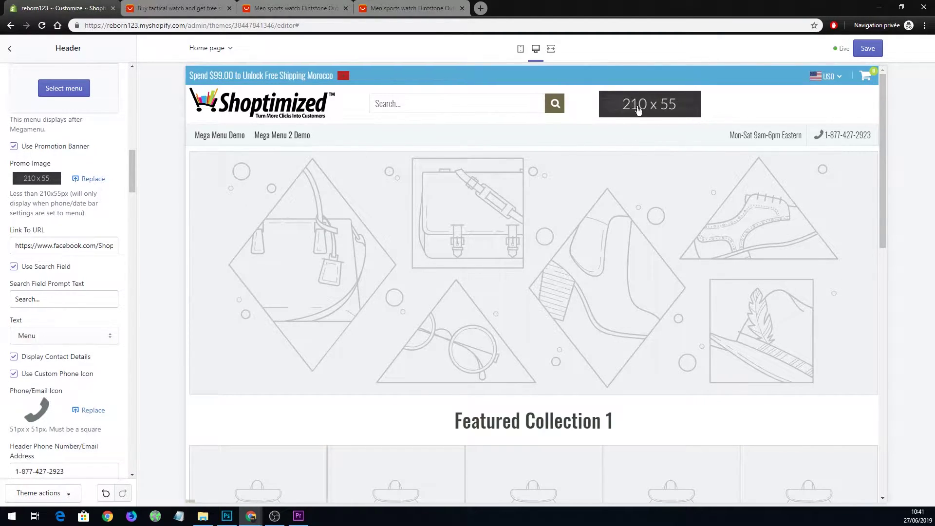
click(15, 148)
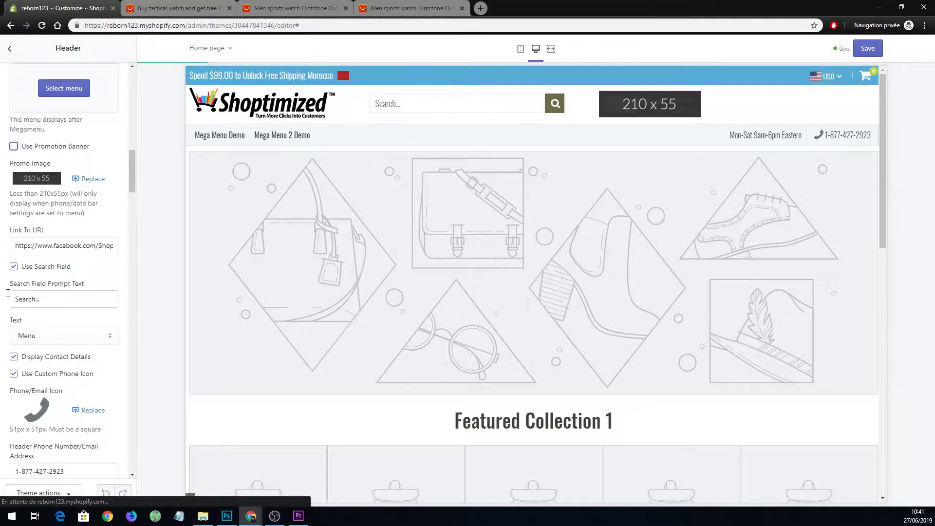
click(14, 267)
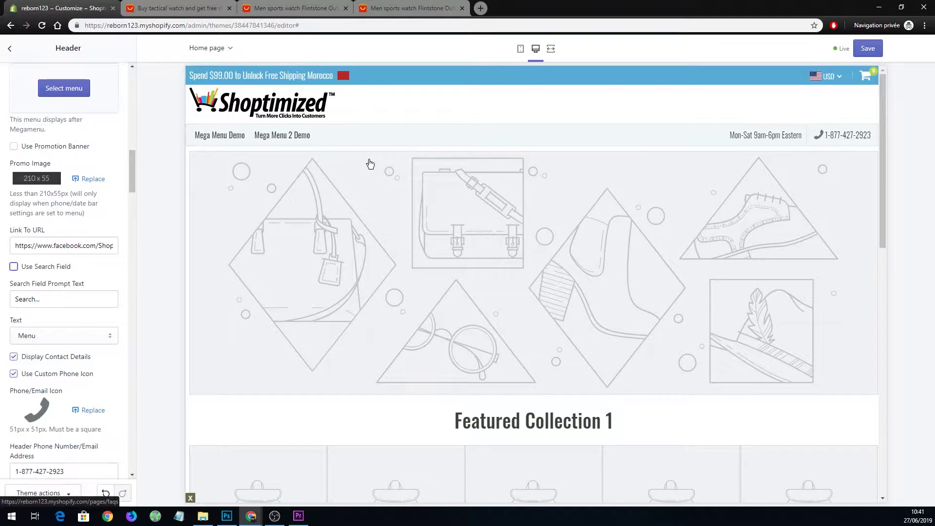
Clear the Header Phone Number/Email field and switch off Use Custom Phone Icon.
scroll(83, 204, down, 8)
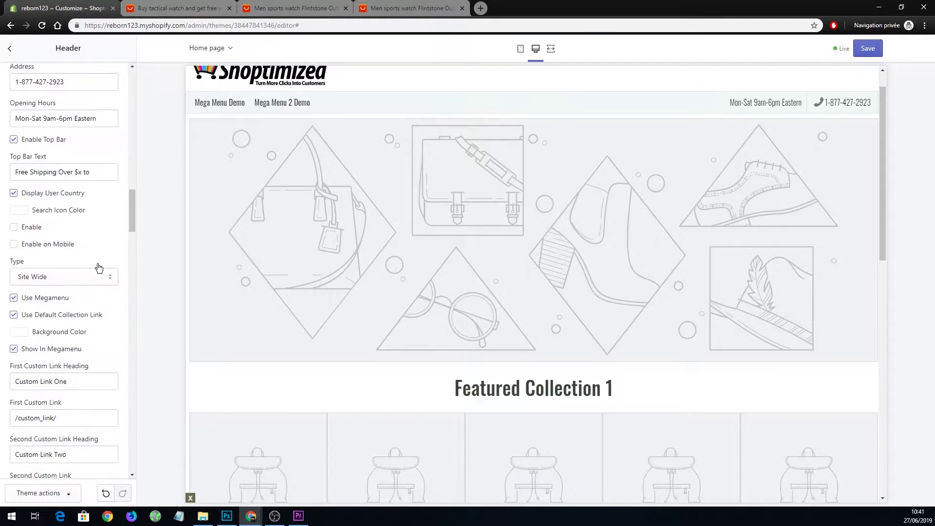
scroll(98, 265, down, 6)
scroll(95, 251, up, 9)
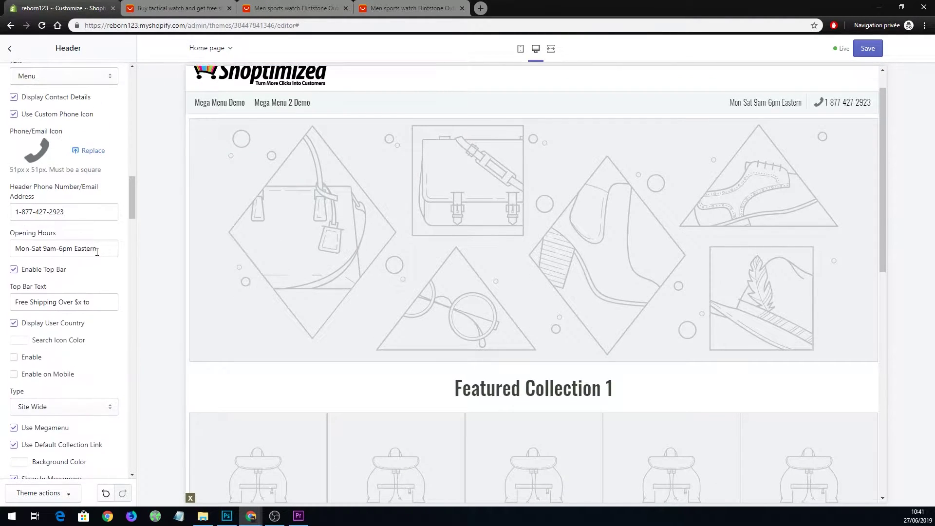
triple_click(92, 213)
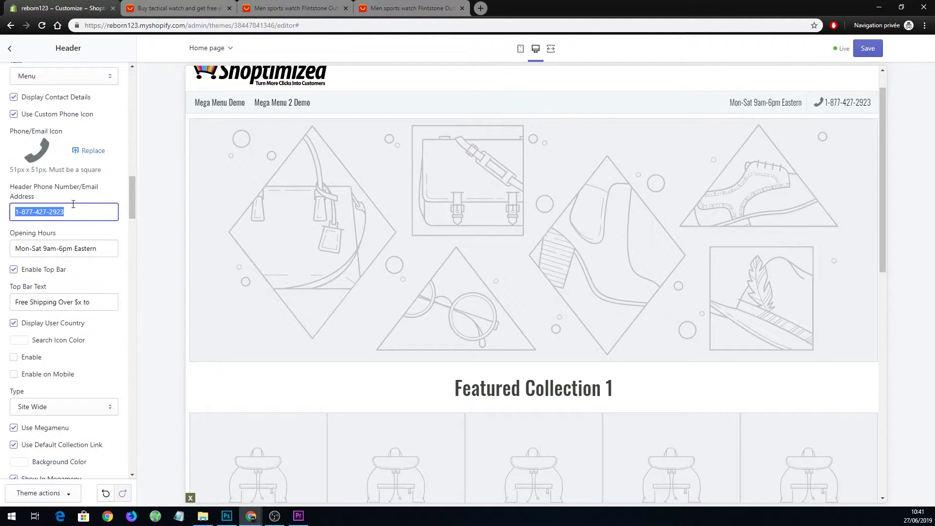
click(13, 115)
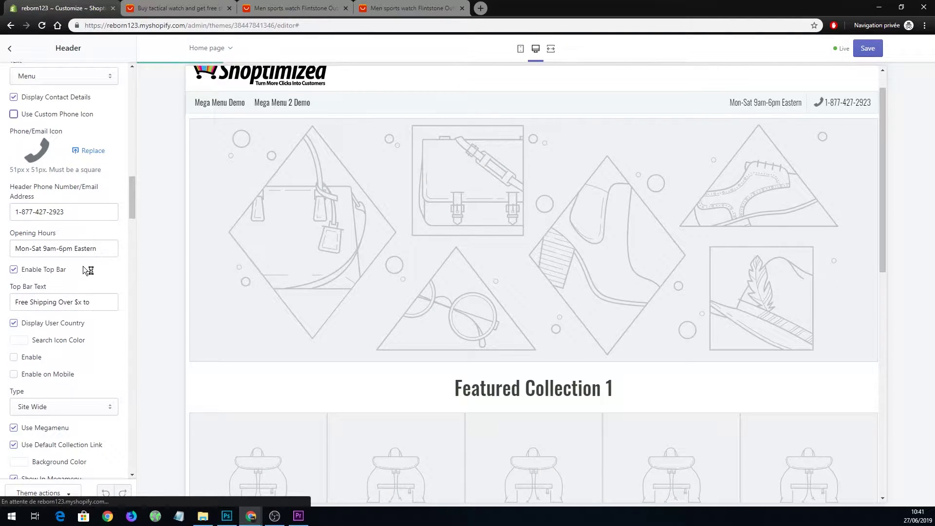
triple_click(72, 211)
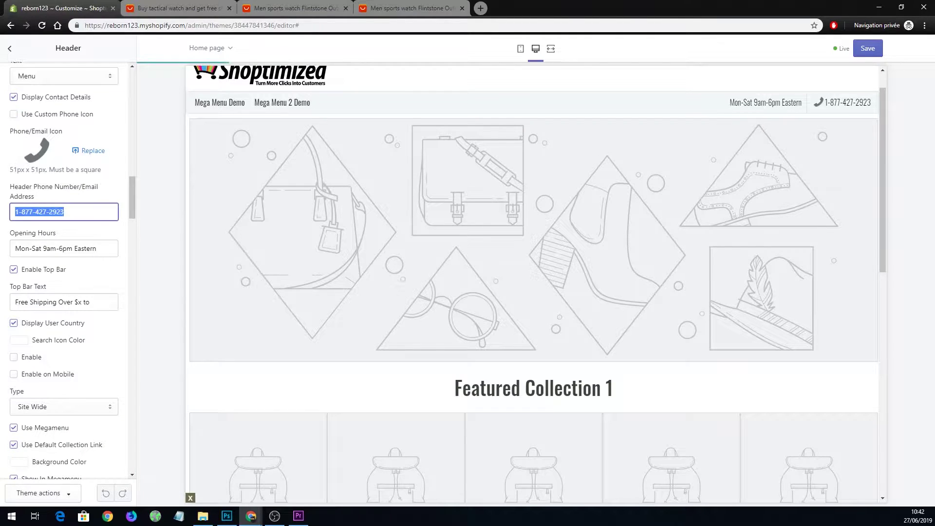
key(BackSpace)
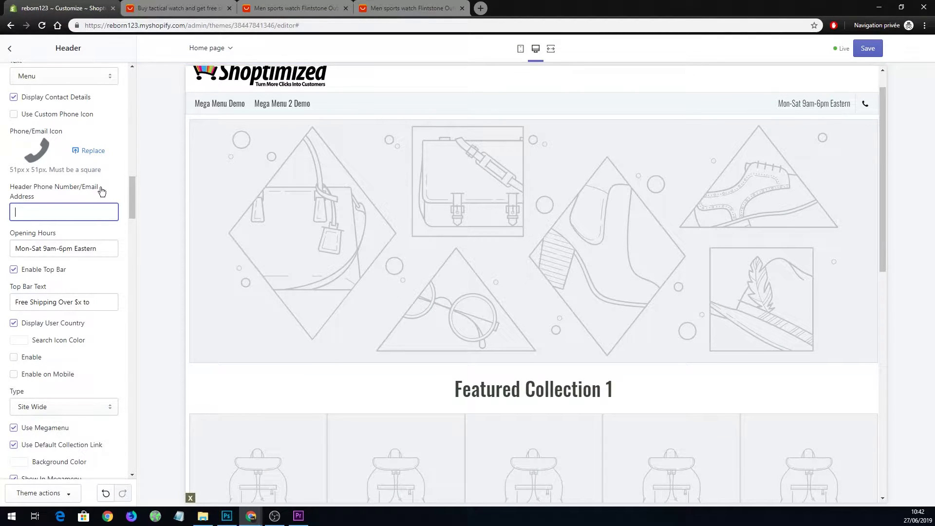
click(115, 125)
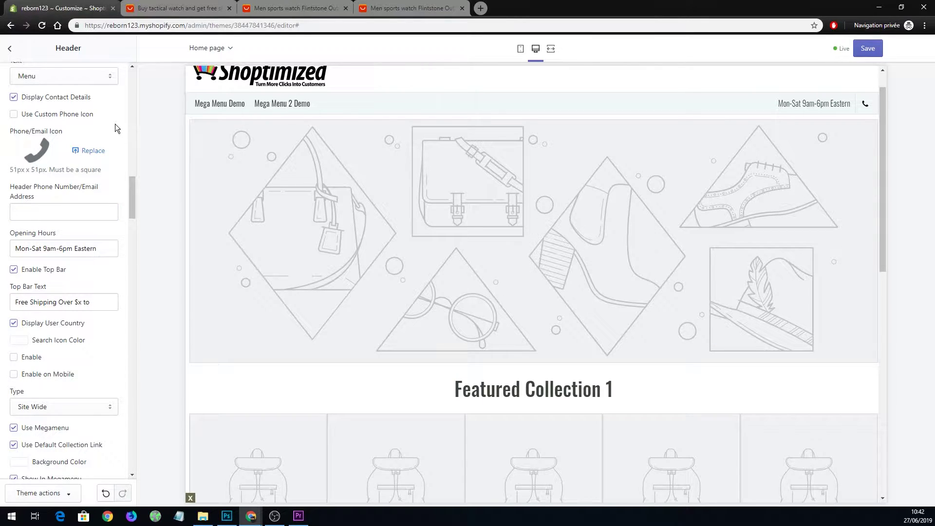
Toggle the custom phone icon on and off again, cancelling the replacement image dialog.
click(13, 116)
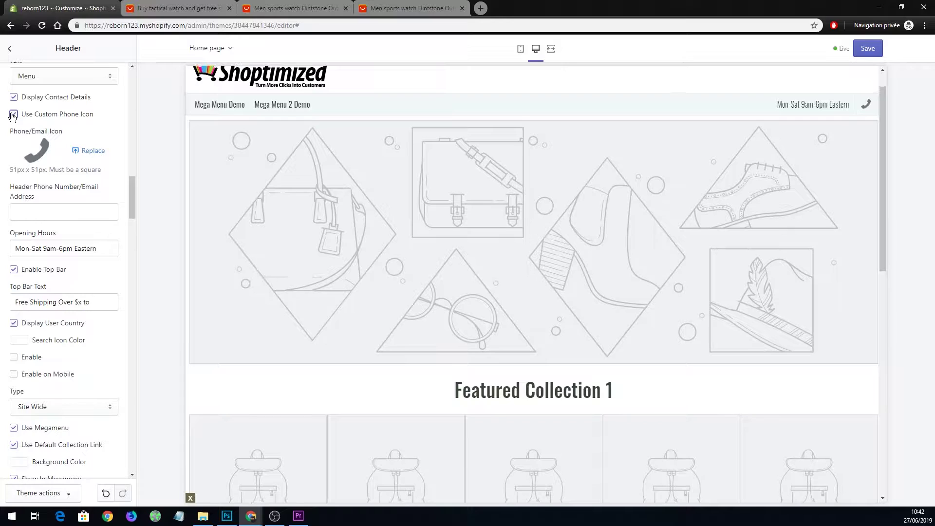
click(13, 114)
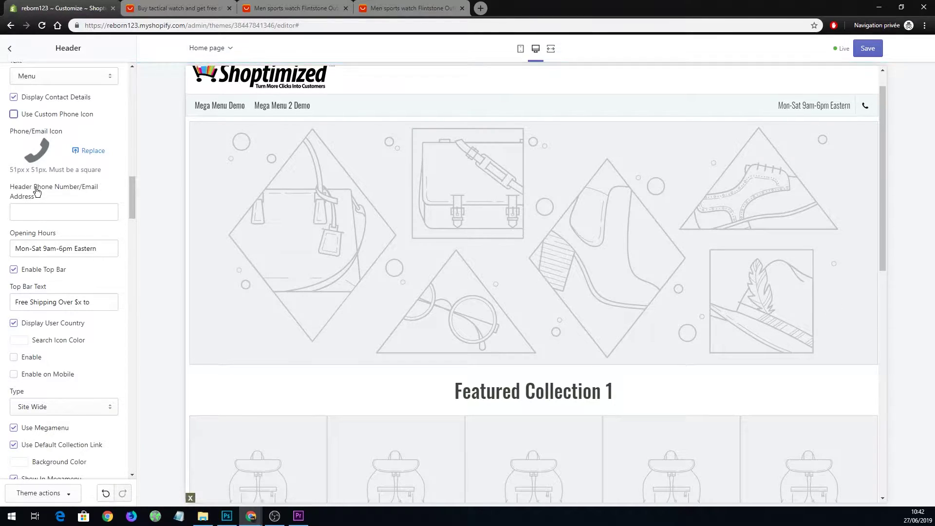
click(90, 151)
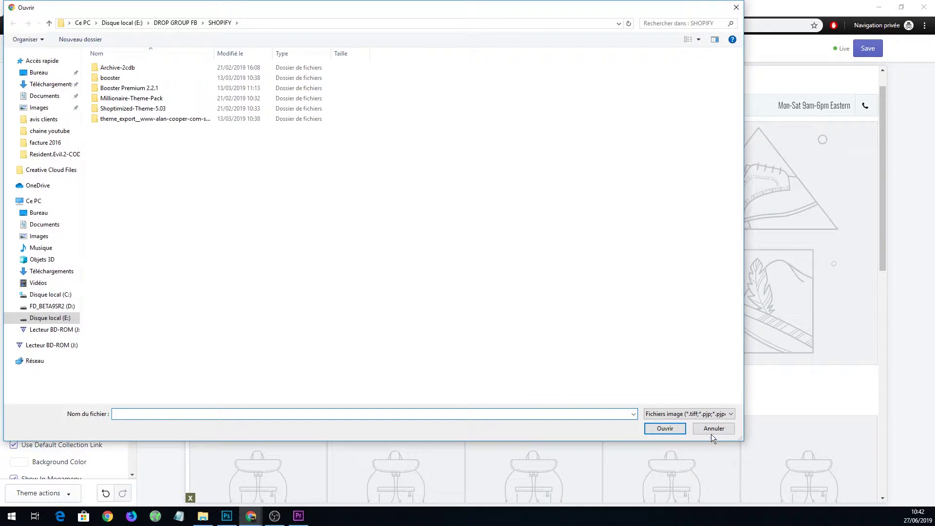
click(712, 430)
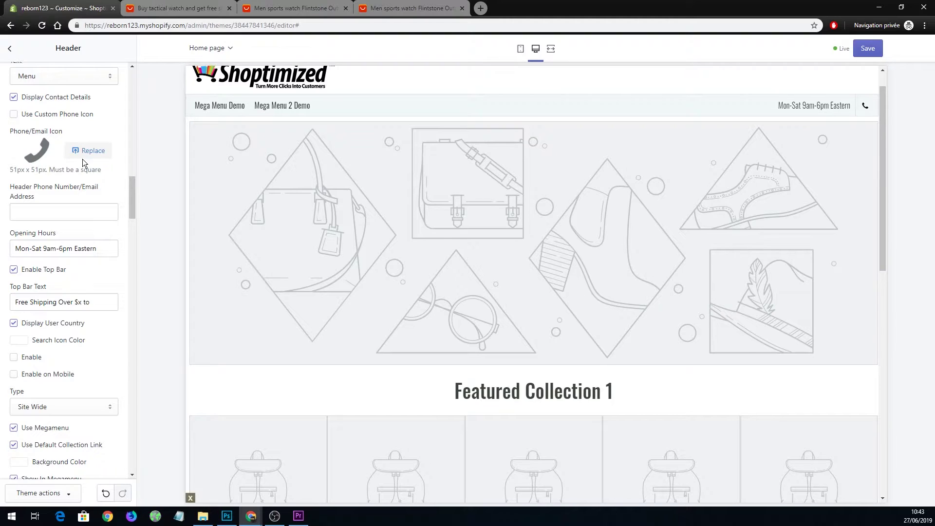
scroll(46, 165, up, 5)
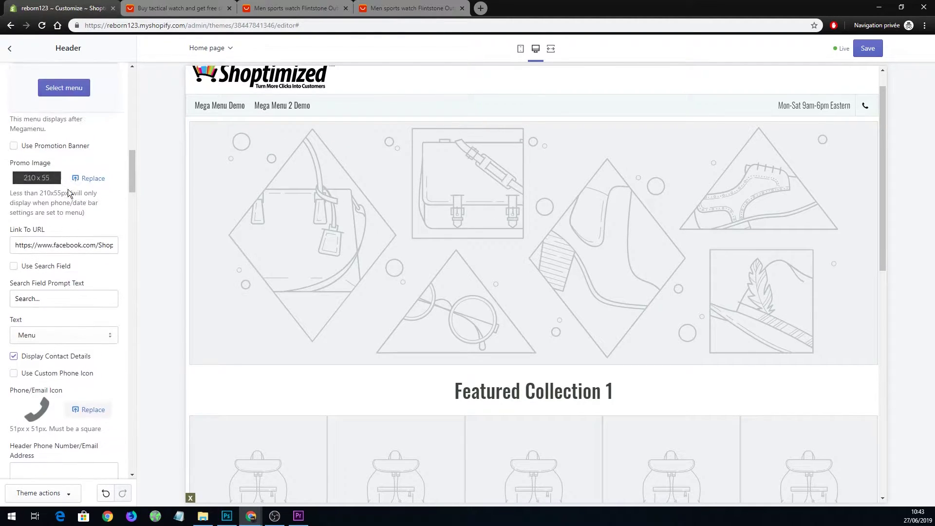
scroll(97, 198, up, 8)
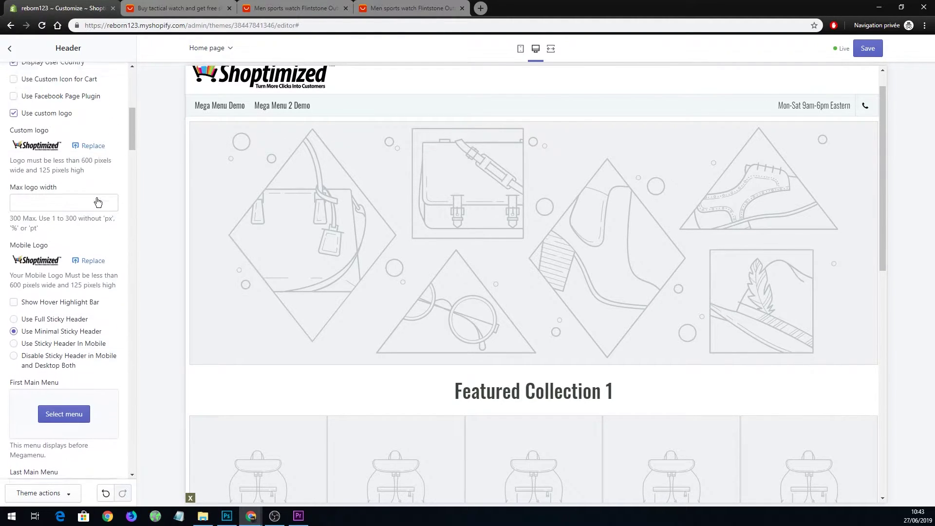
scroll(102, 214, up, 7)
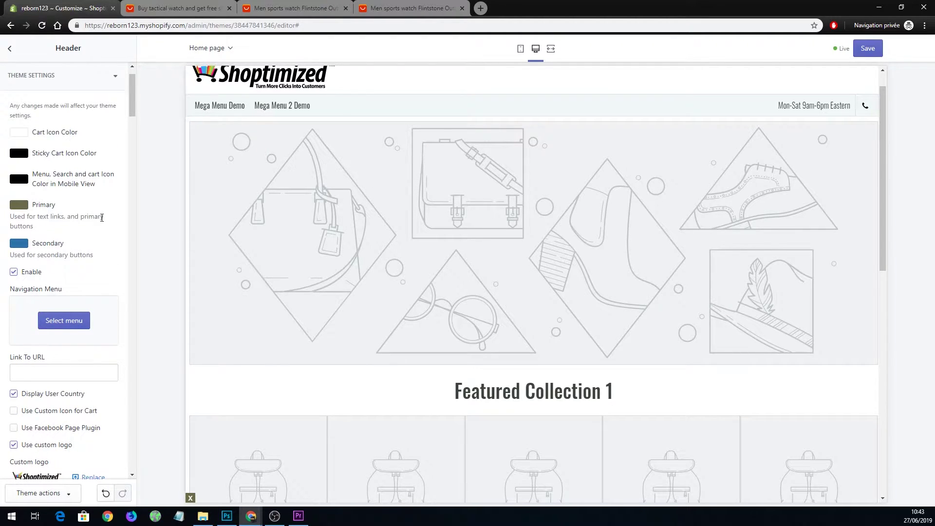
scroll(373, 254, up, 1)
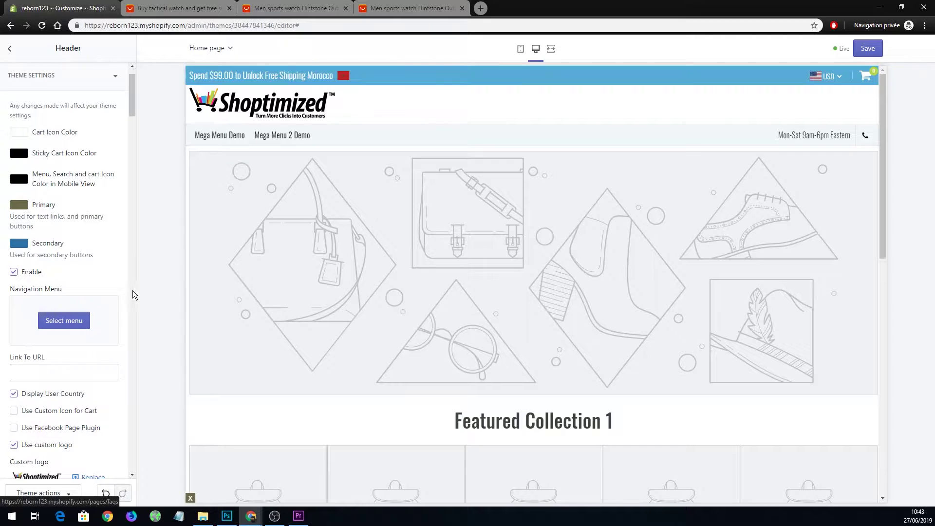
scroll(104, 380, down, 3)
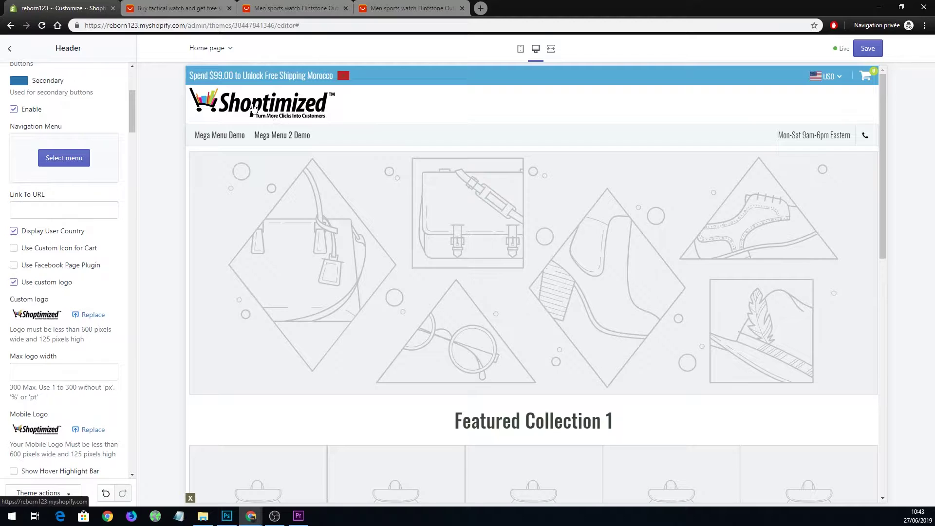
key(alt+Tab)
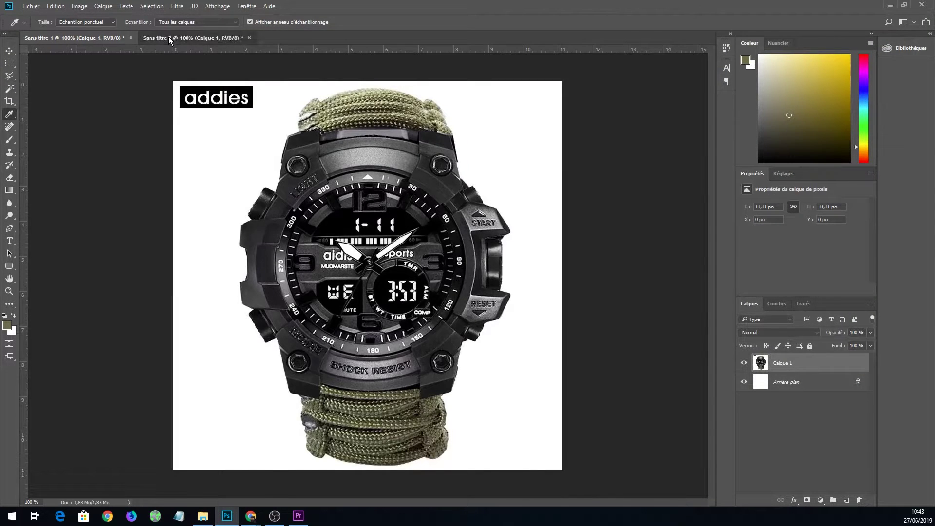
Select the SHOCKWAVE text in the Sans titre-2 logo with the Text tool, then bring Chrome forward.
click(168, 37)
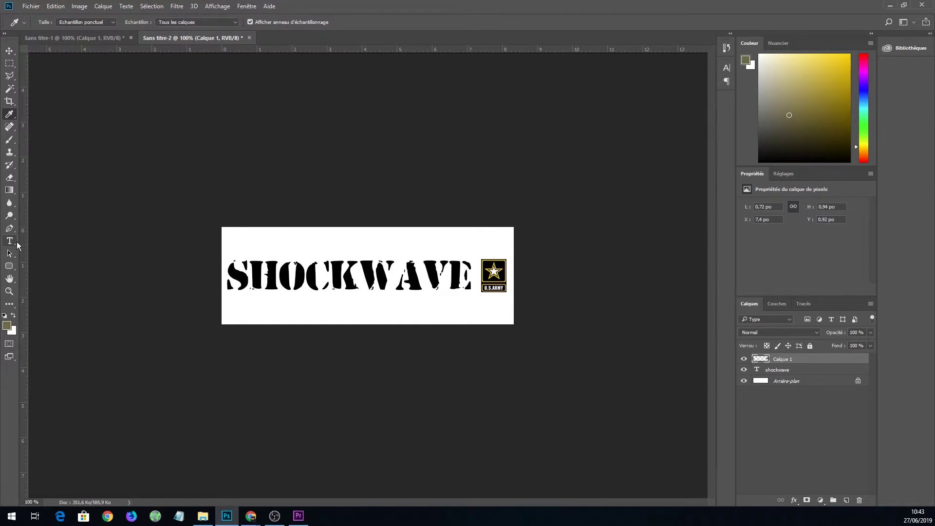
click(9, 240)
click(238, 275)
drag(237, 274, 470, 271)
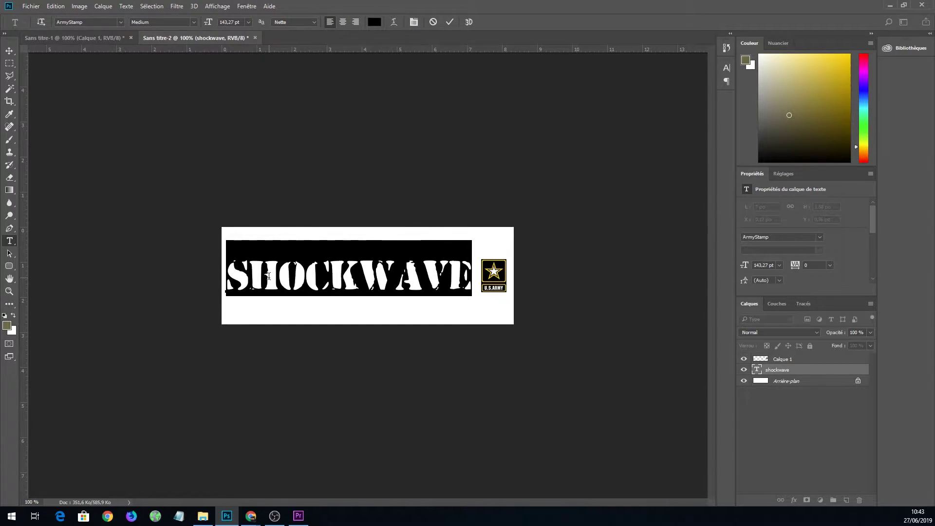
drag(466, 285, 235, 299)
mouse_move(251, 515)
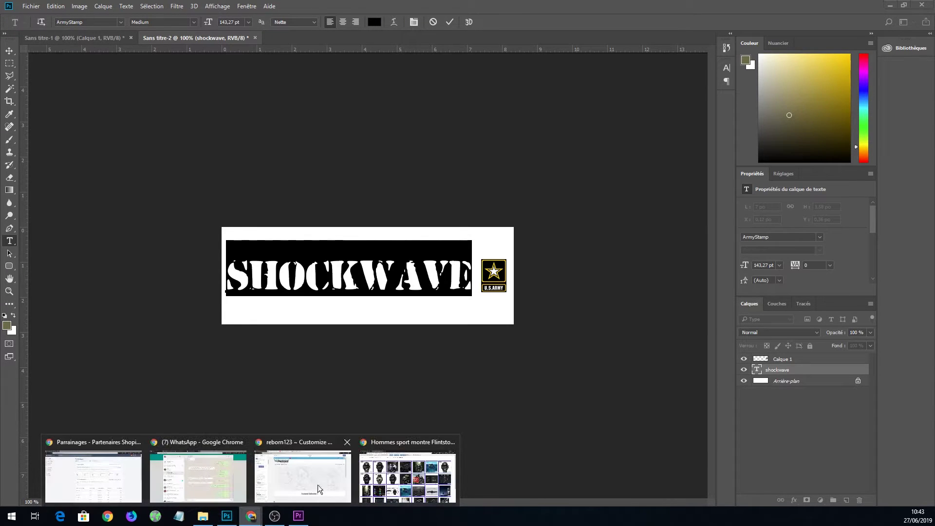
click(386, 486)
Open the DaFont font site in a new browser tab.
click(250, 9)
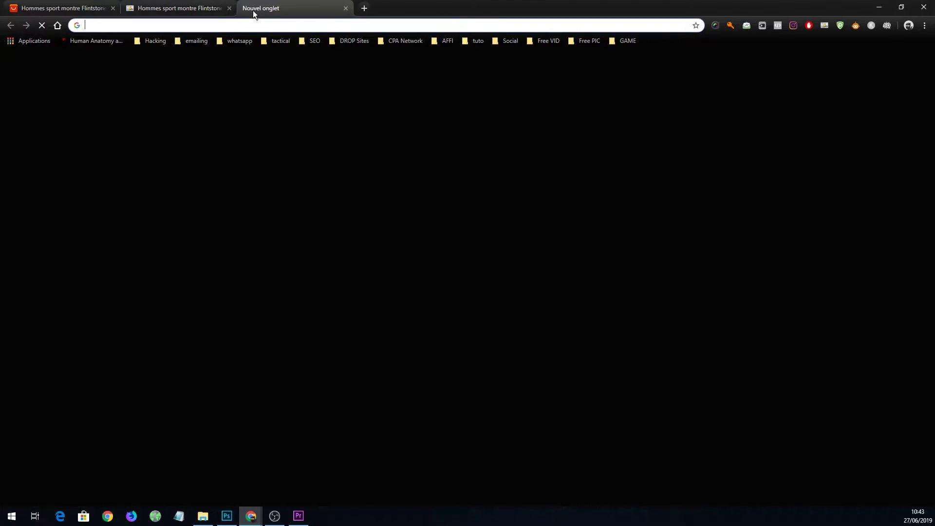
text(dz)
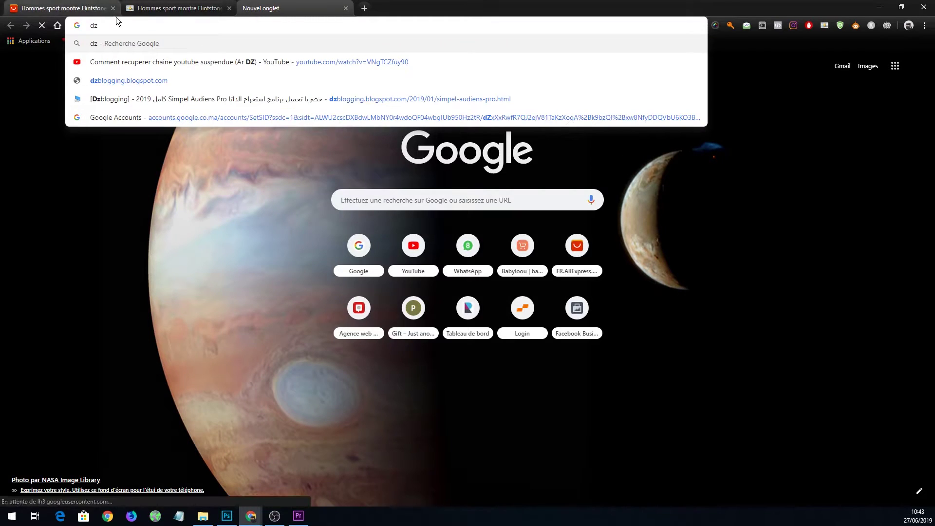
key(BackSpace)
text(ashboard.stripe.com)
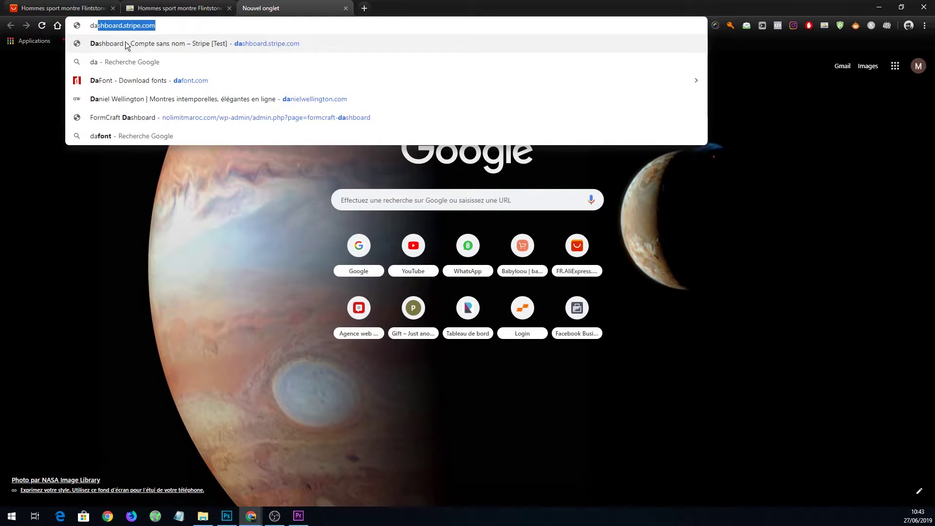
click(141, 80)
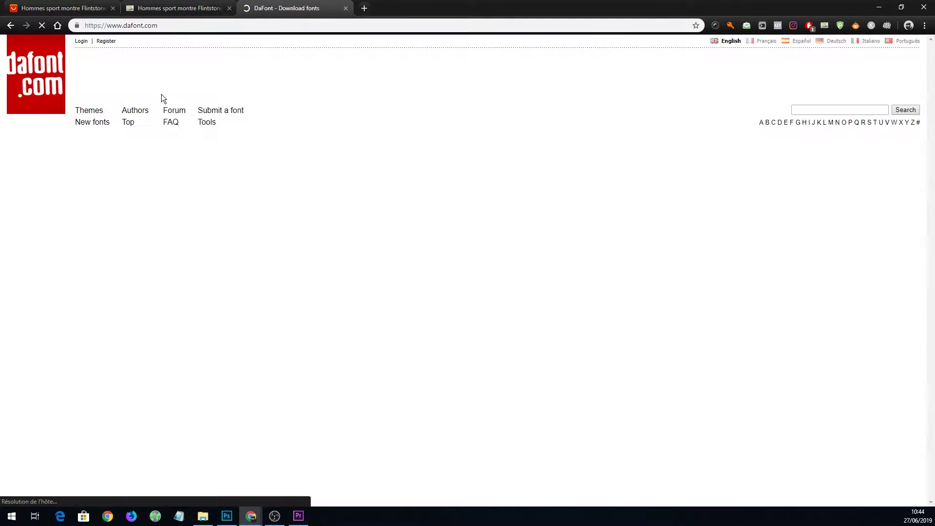
Search DaFont for 'army' stencil fonts like Army Stamp, then minimize Chrome.
click(829, 105)
click(801, 128)
key(Return)
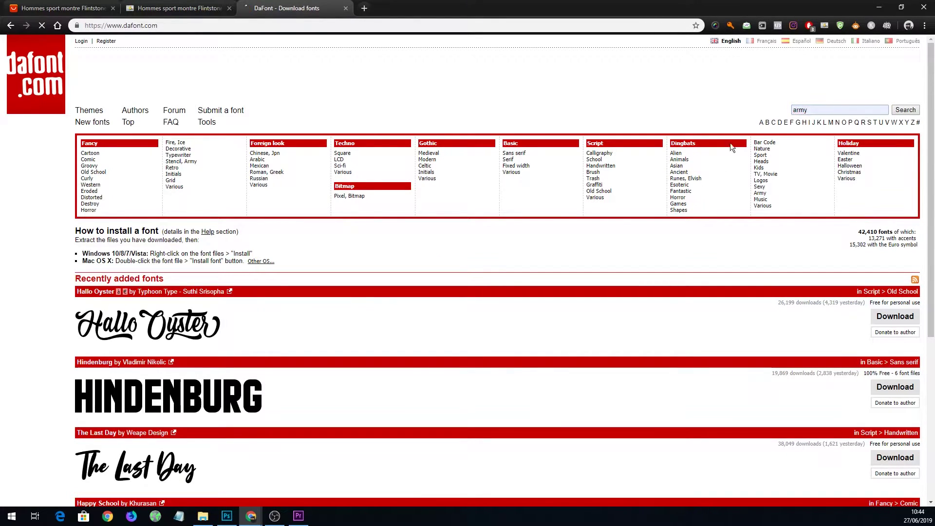
scroll(140, 368, down, 7)
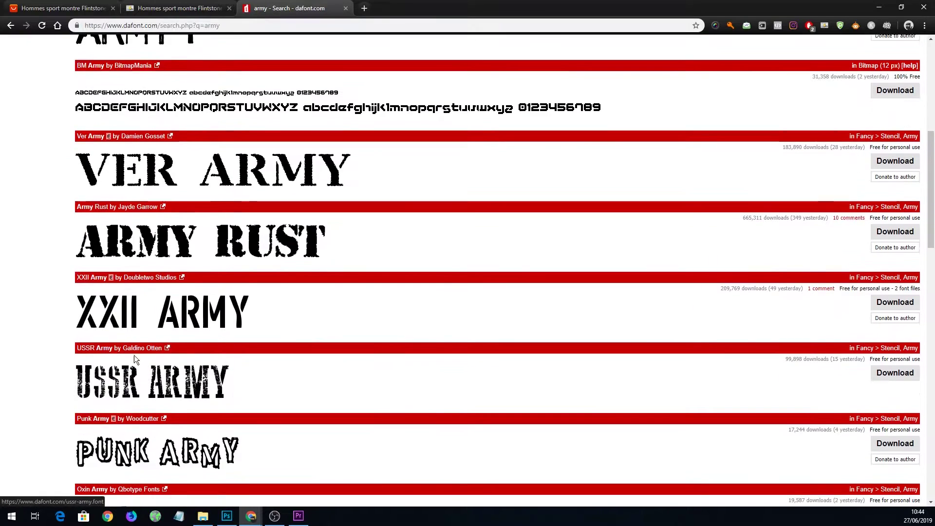
scroll(140, 368, down, 9)
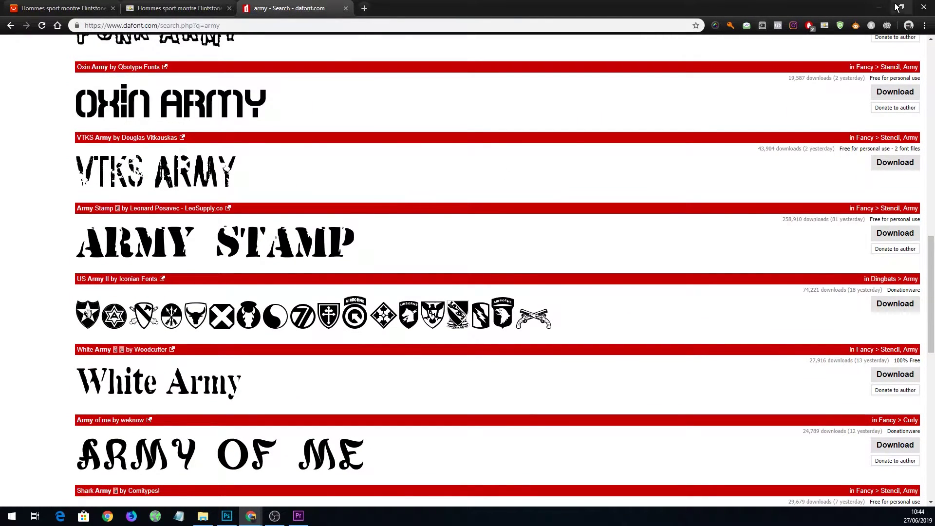
click(879, 7)
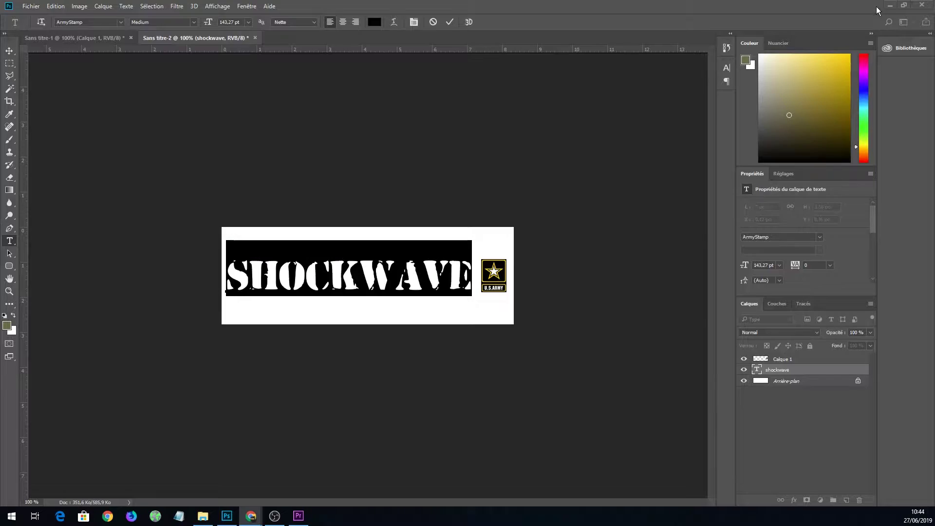
Commit the SHOCKWAVE text edit and bring the logo document back up.
click(11, 55)
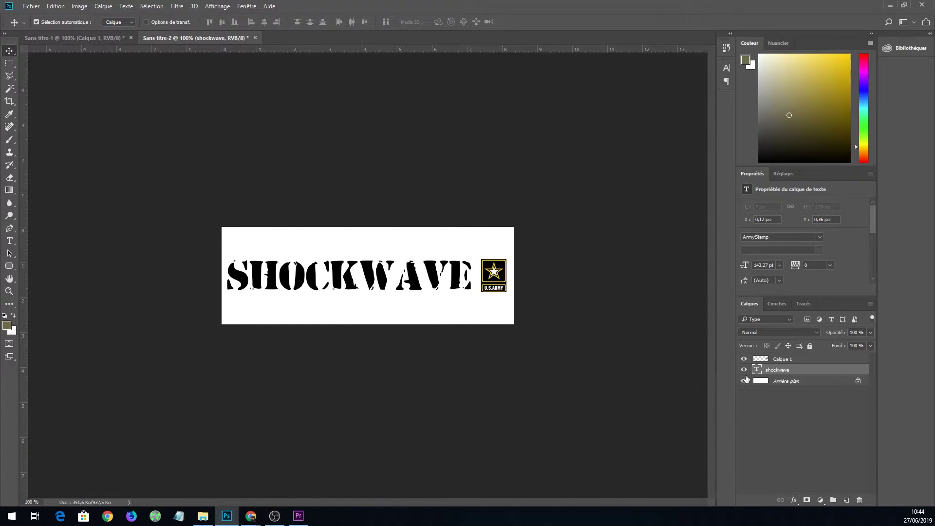
click(890, 5)
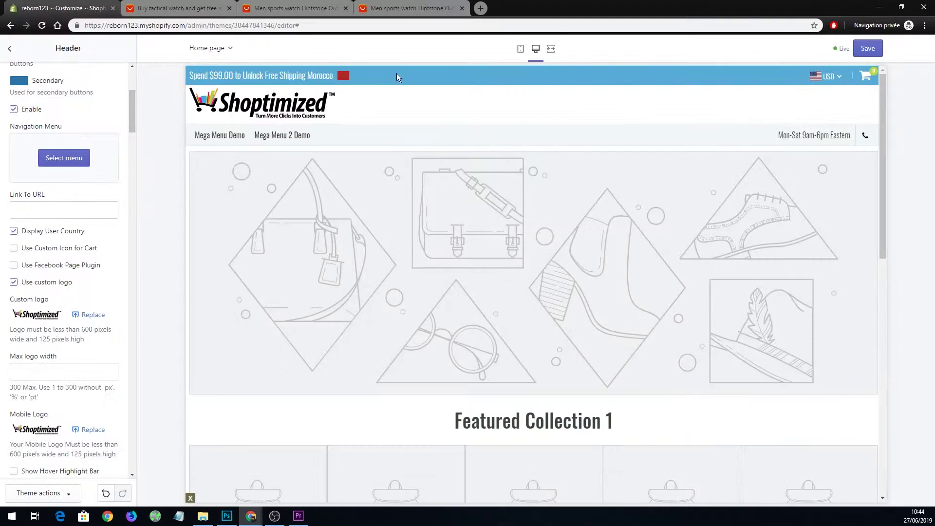
click(227, 516)
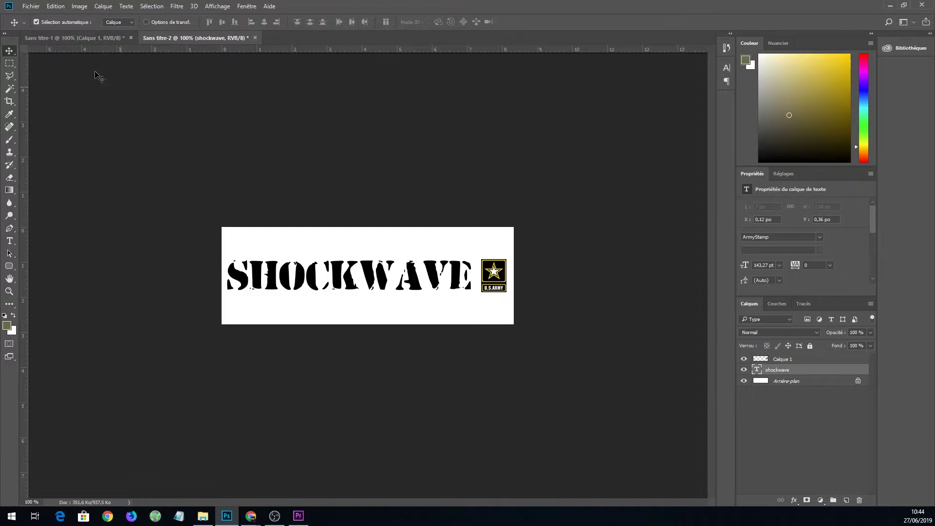
Export the logo via Enregistrer pour le Web as a JPEG named logo, then minimize Photoshop.
click(31, 7)
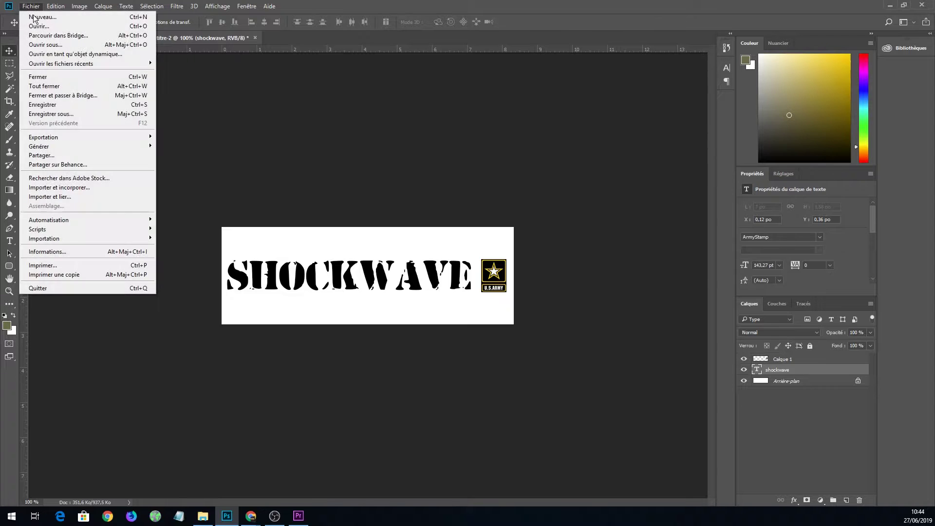
mouse_move(98, 137)
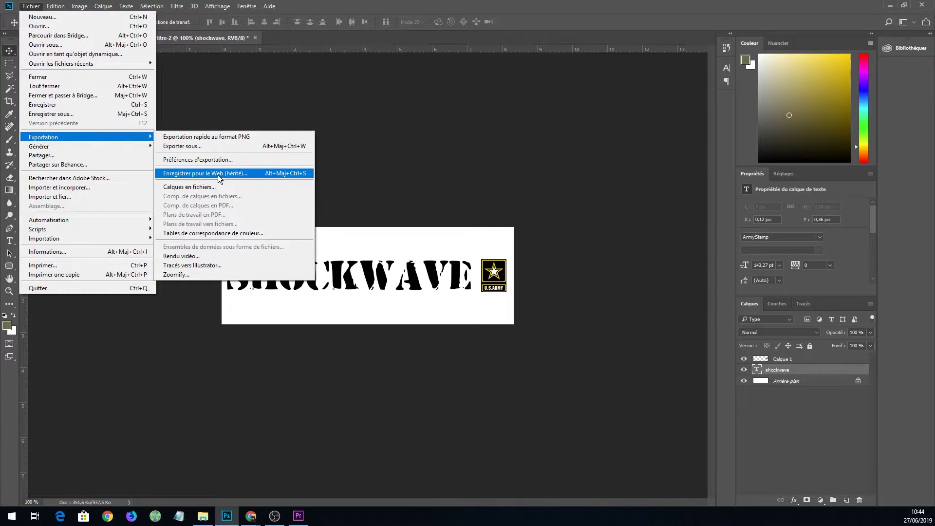
click(218, 175)
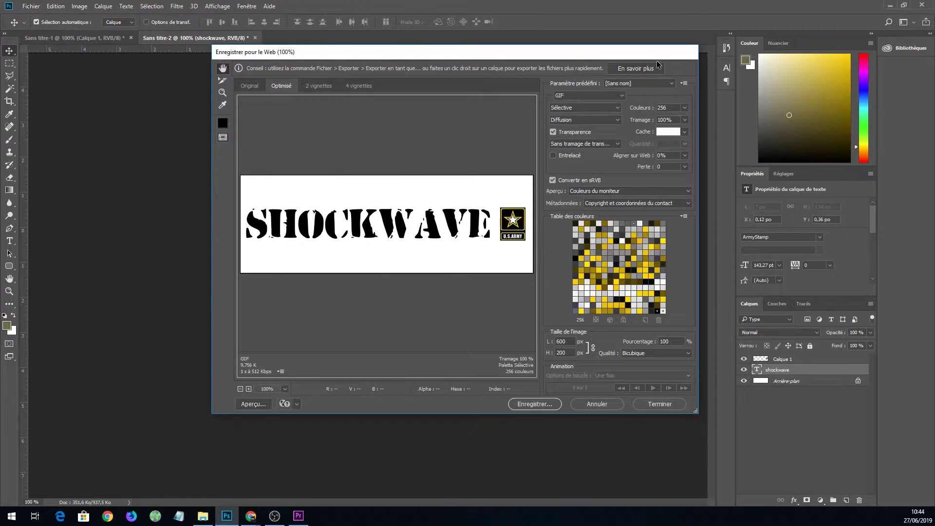
click(599, 96)
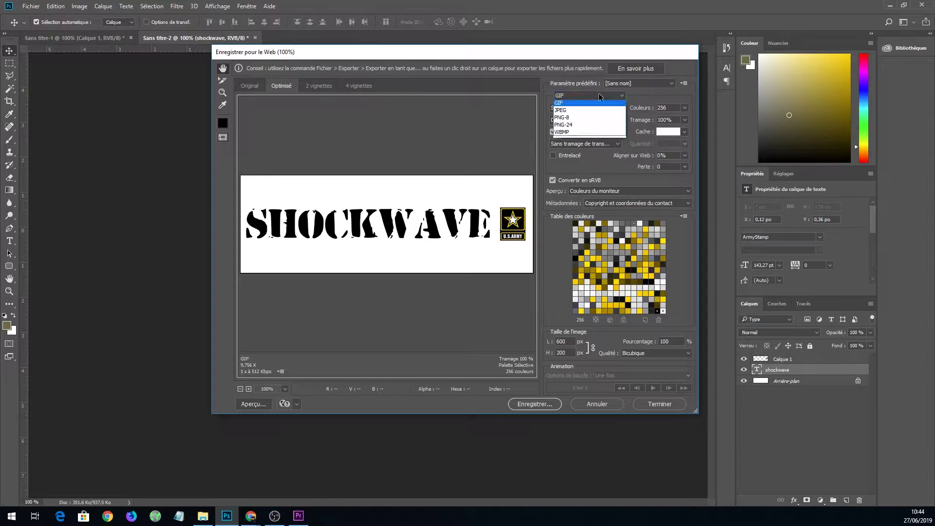
click(561, 113)
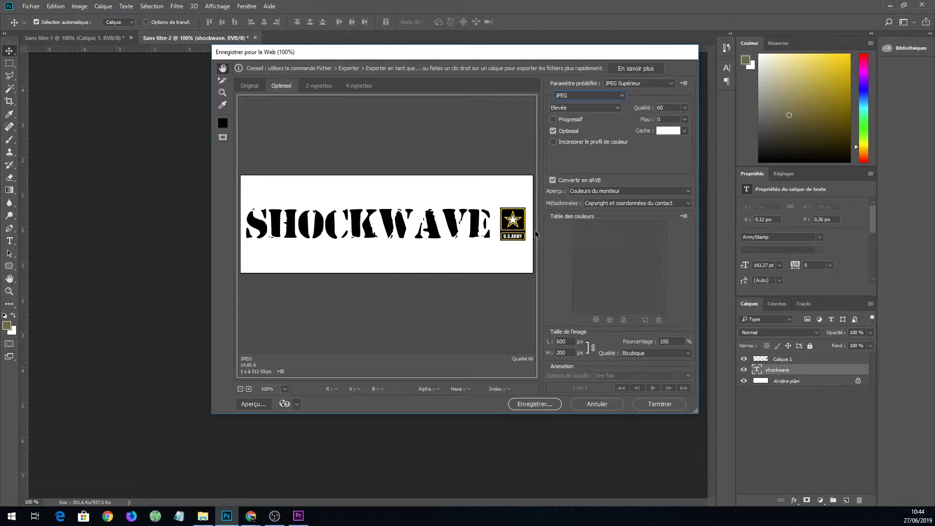
click(533, 404)
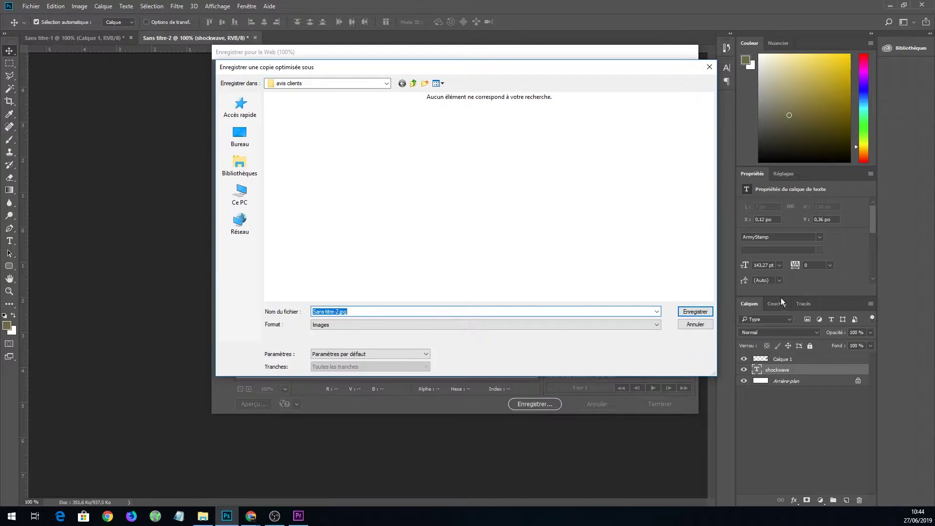
key(BackSpace)
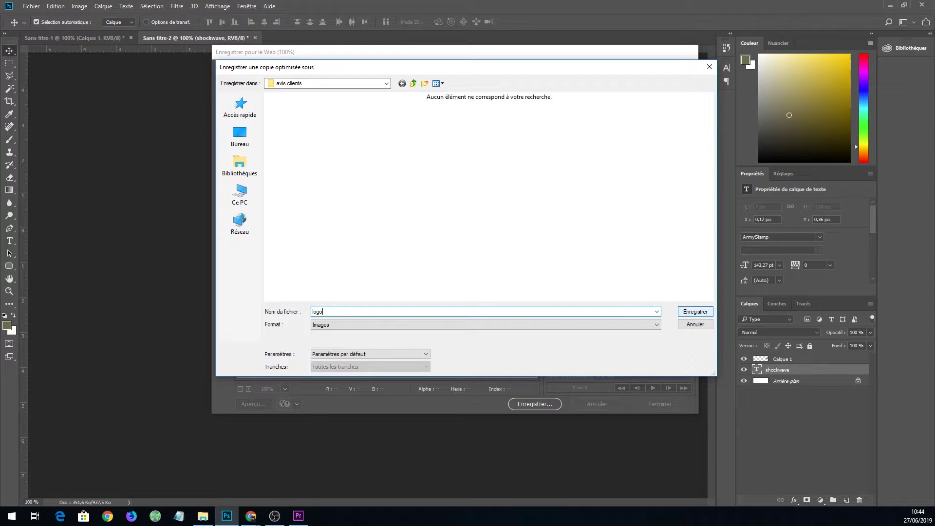
key(Return)
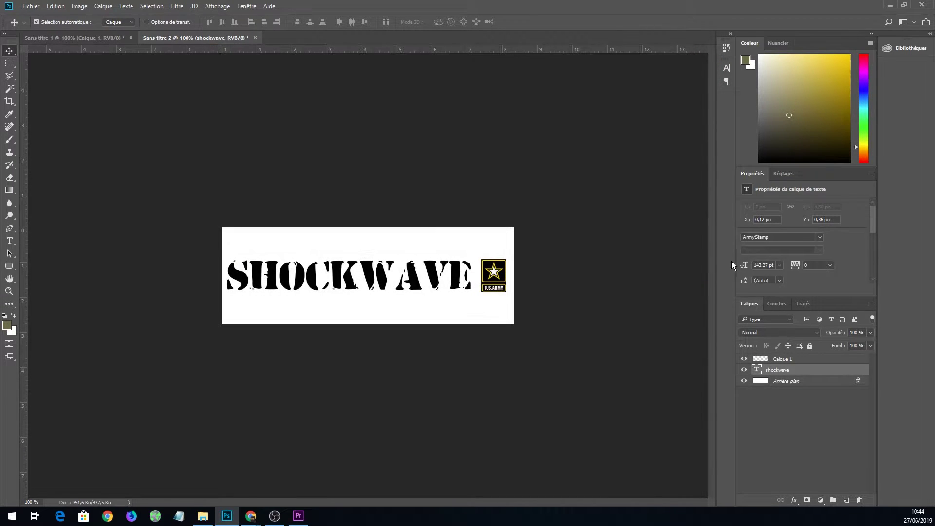
click(890, 5)
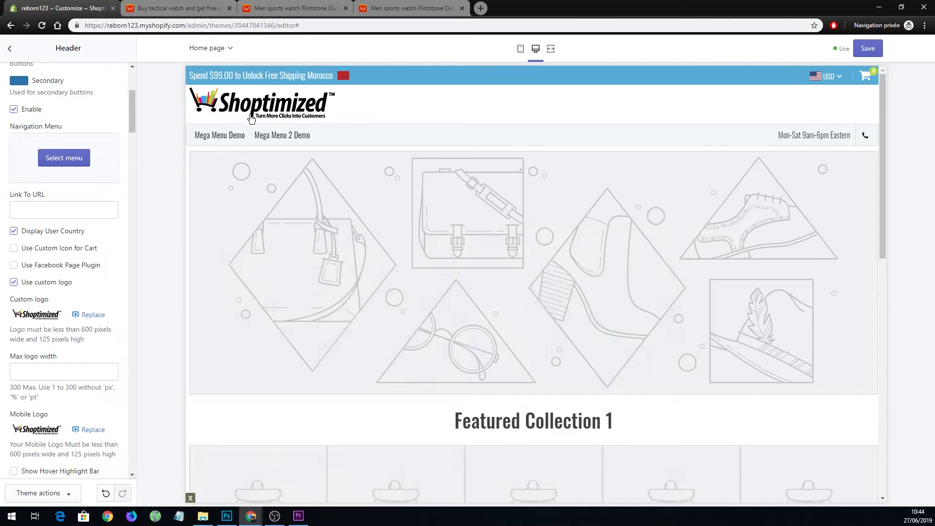
Start replacing the header's custom logo, cancel the file upload, and switch back to Photoshop.
scroll(76, 287, up, 2)
scroll(77, 289, down, 2)
scroll(80, 287, down, 1)
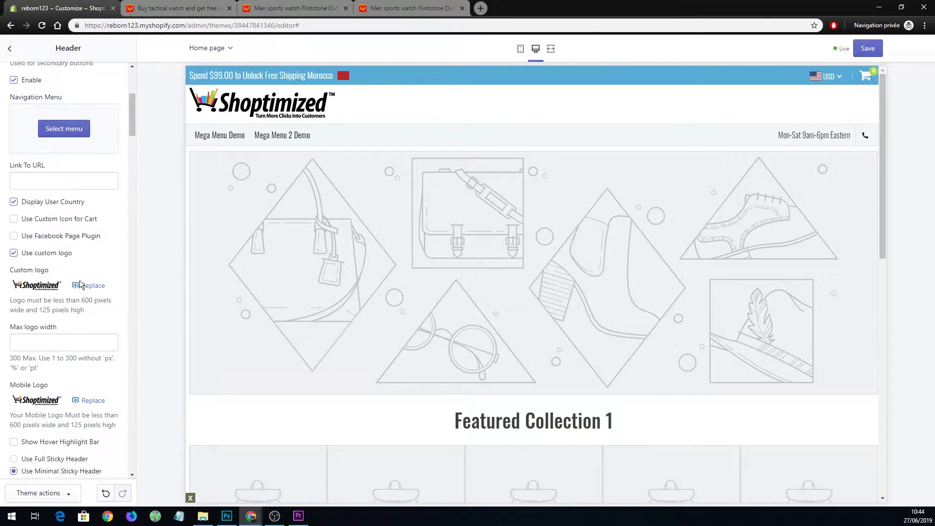
click(93, 288)
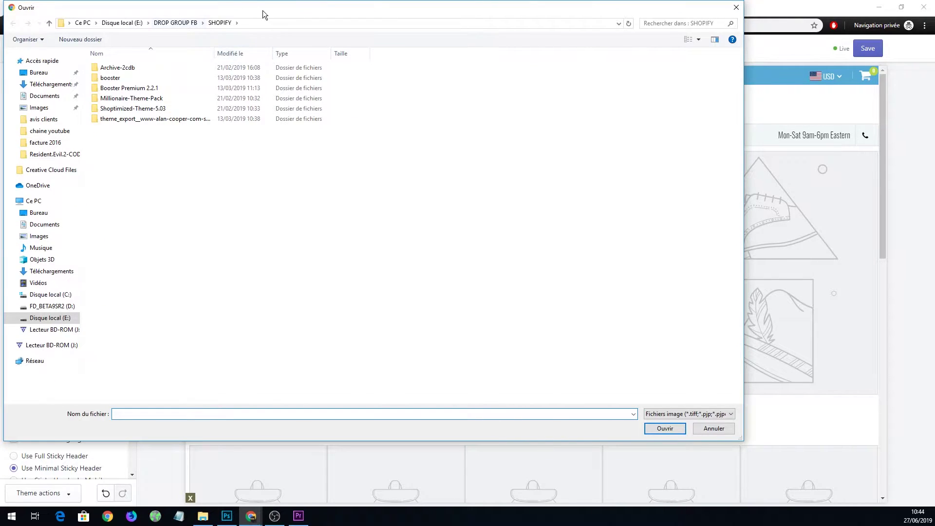
drag(265, 10, 0, 53)
key(Escape)
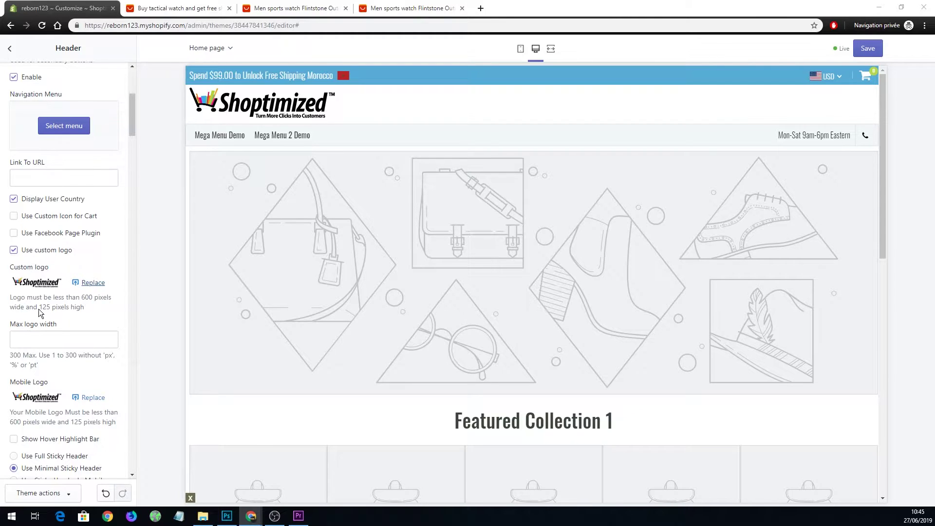
click(227, 515)
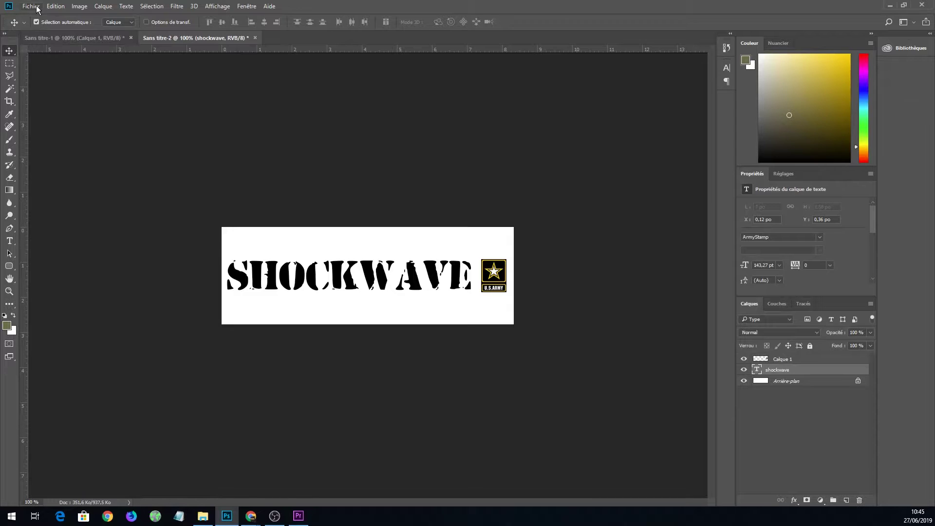
Crop the logo canvas to 600 × 125 pixels with Canvas Size in pixel units.
click(80, 6)
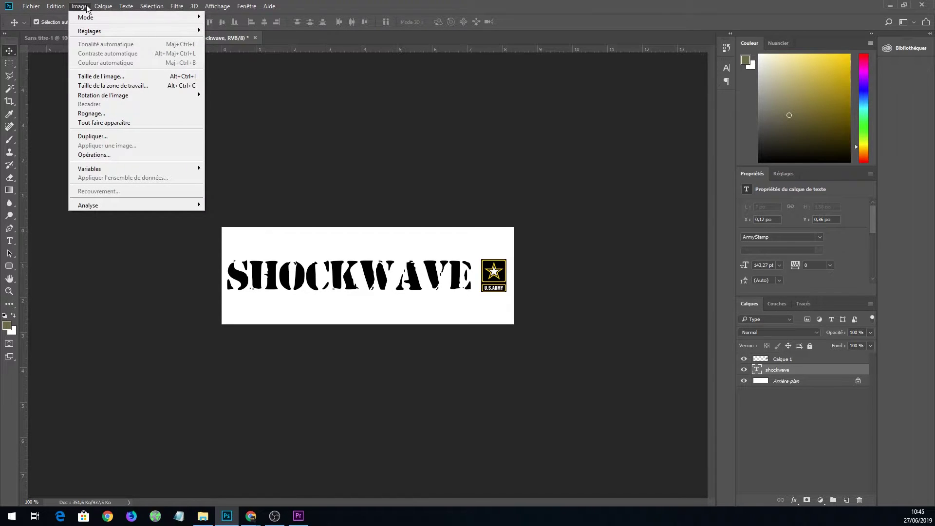
click(115, 86)
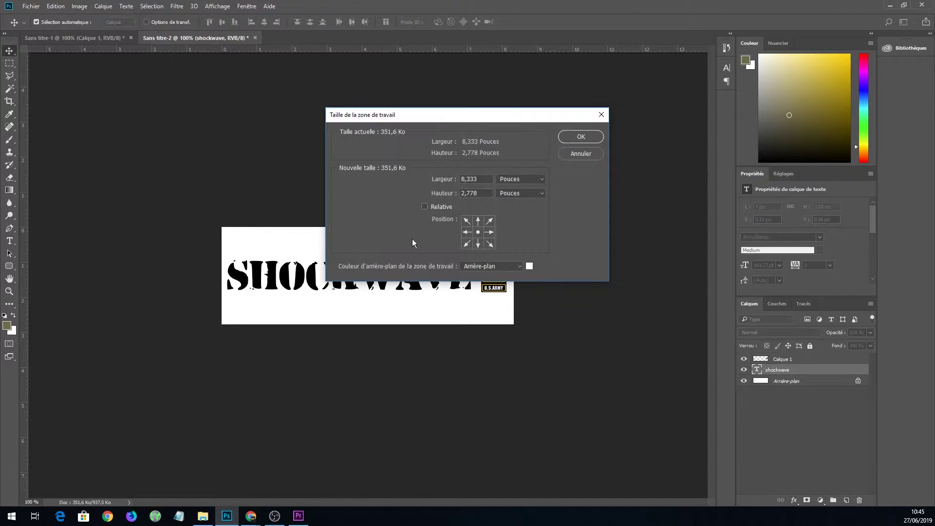
click(501, 179)
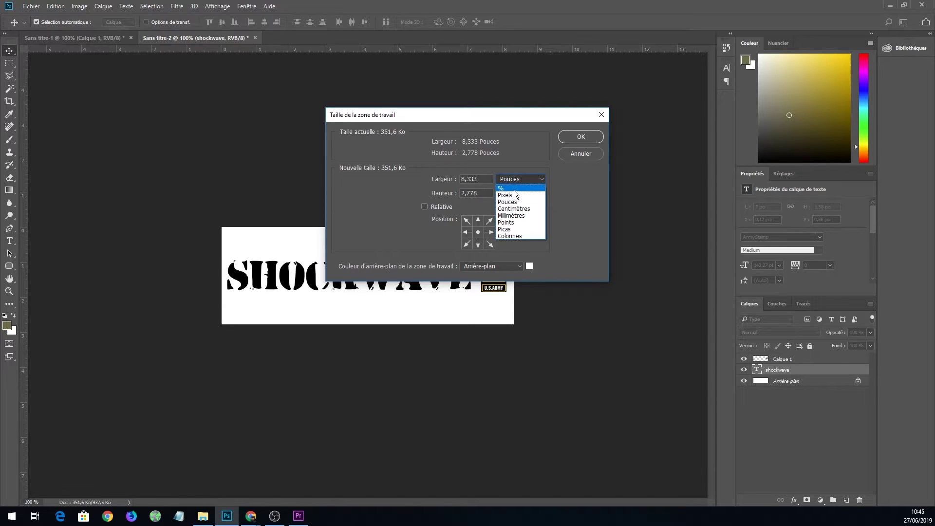
click(513, 195)
text(125)
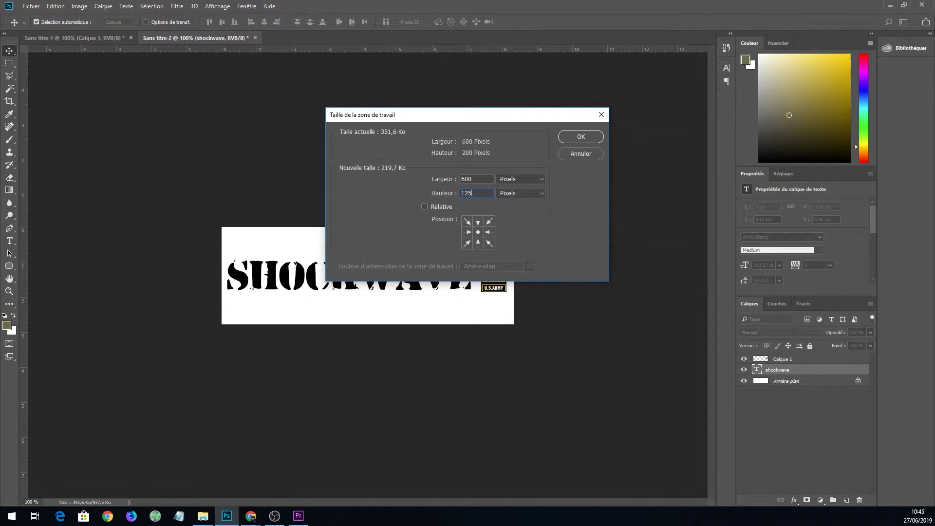
key(Return)
click(391, 196)
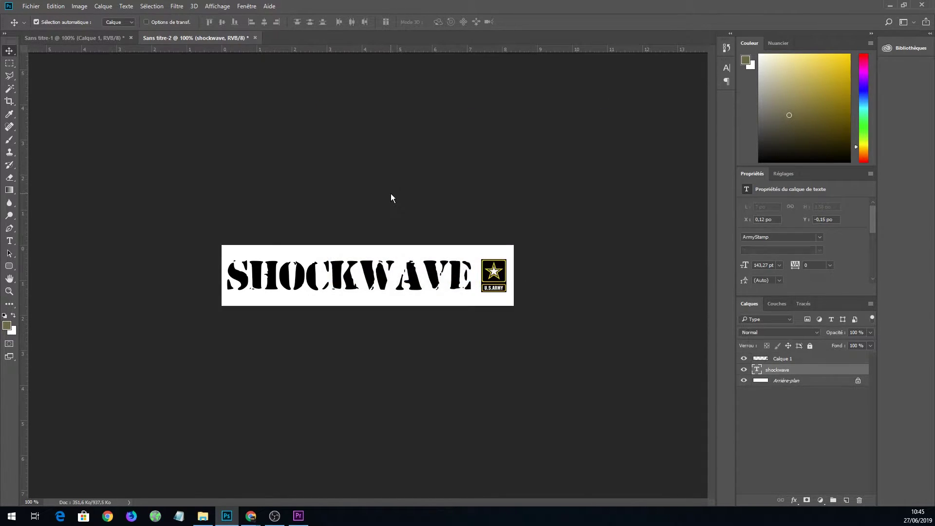
Export the resized logo with Save for Web, overwriting logo.jpg, and return to the theme editor.
click(31, 7)
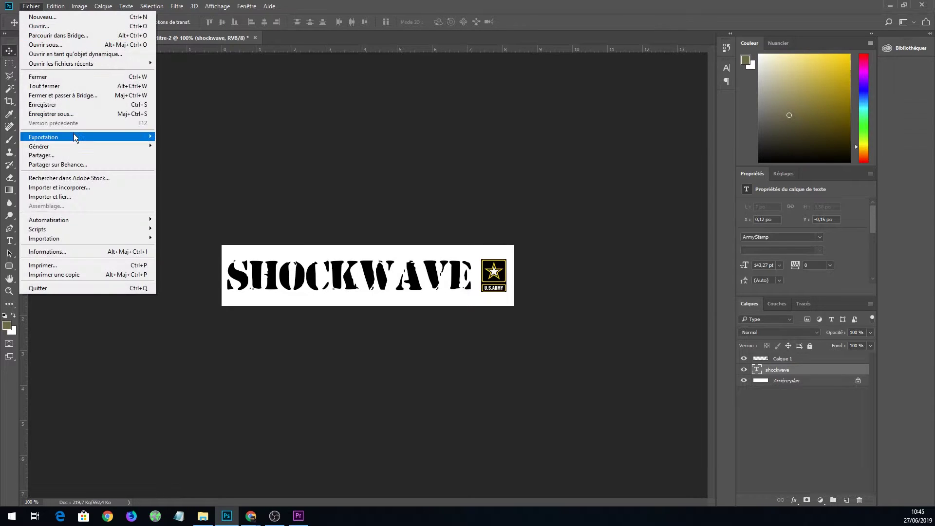
mouse_move(76, 137)
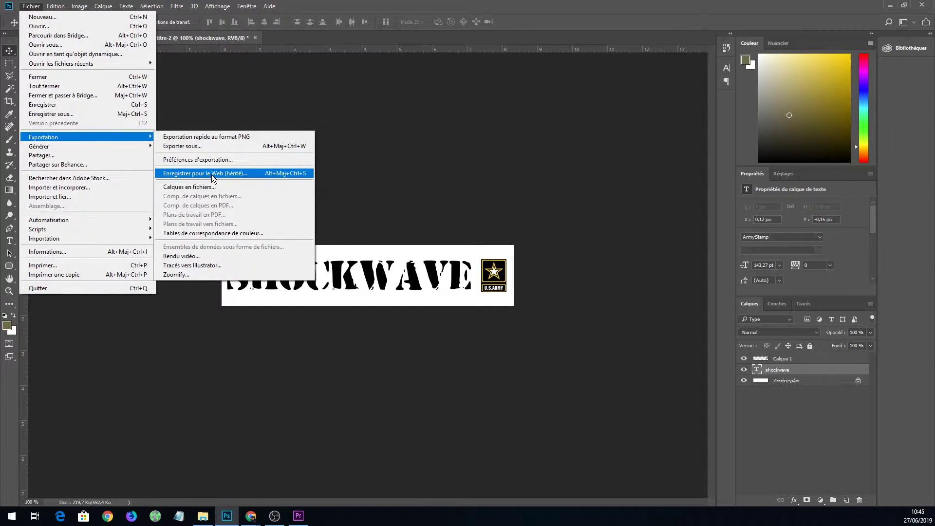
click(212, 175)
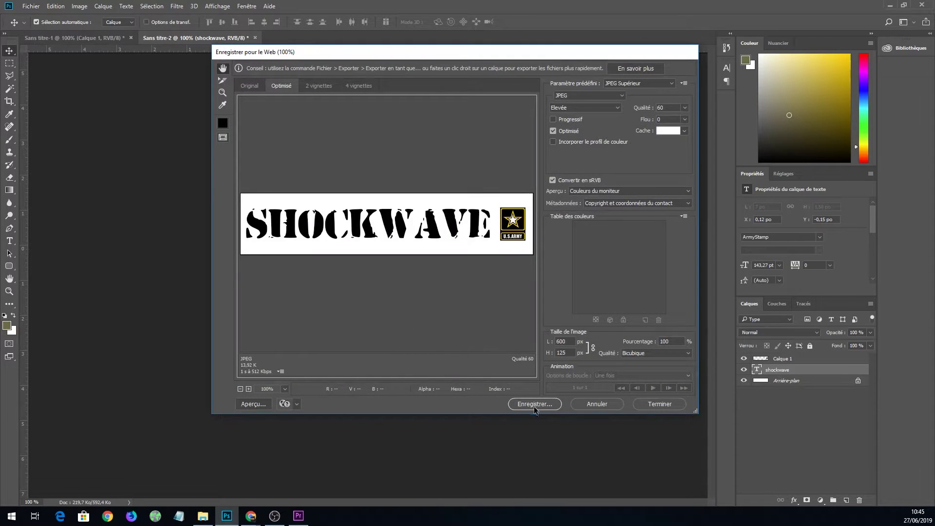
click(536, 404)
click(295, 134)
click(688, 313)
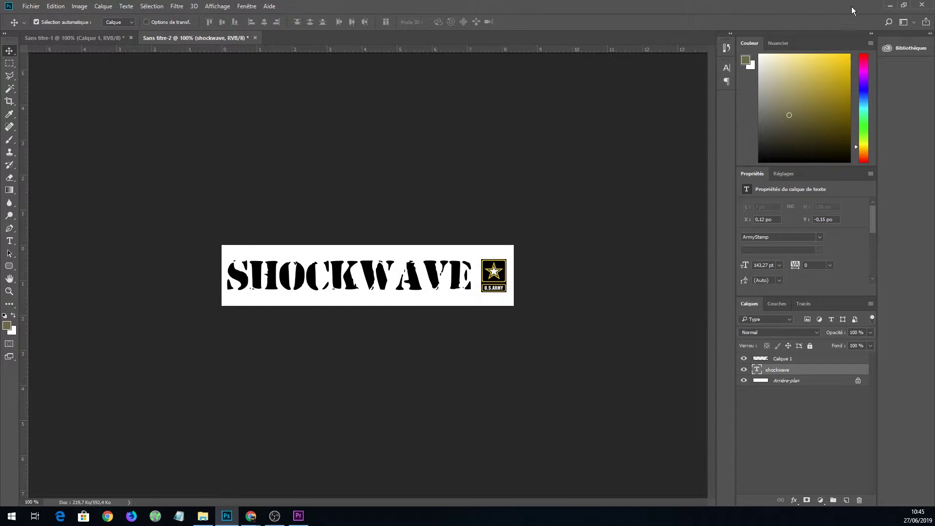
click(889, 5)
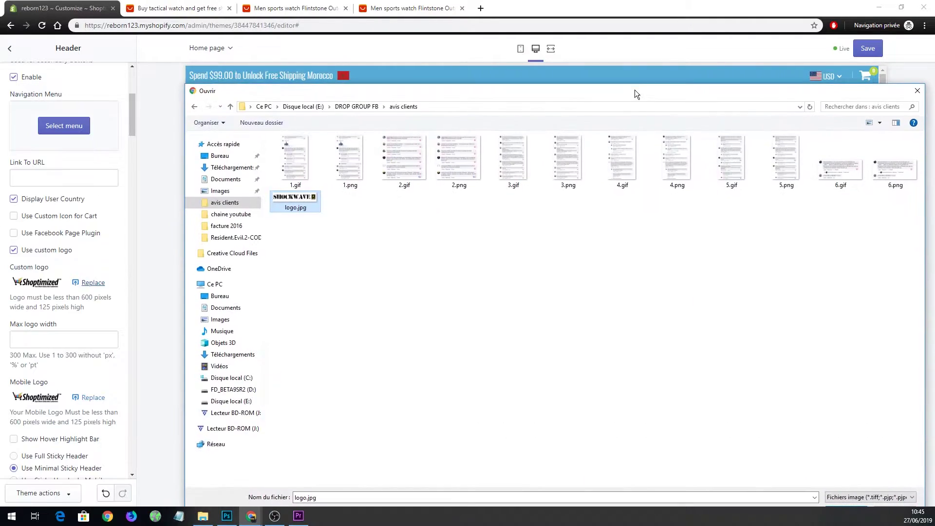
Upload logo.jpg as the header's new SHOCKWAVE custom logo, then return to Photoshop.
drag(630, 94, 297, 95)
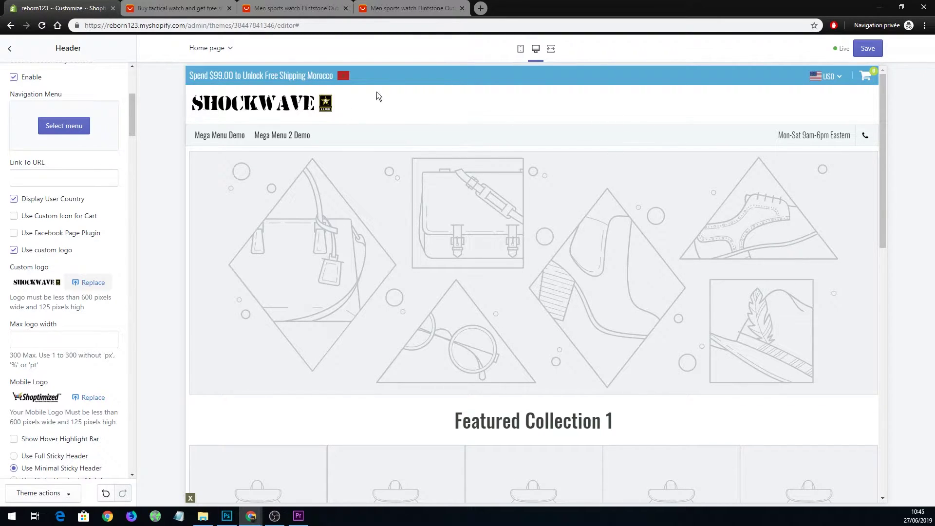
click(226, 515)
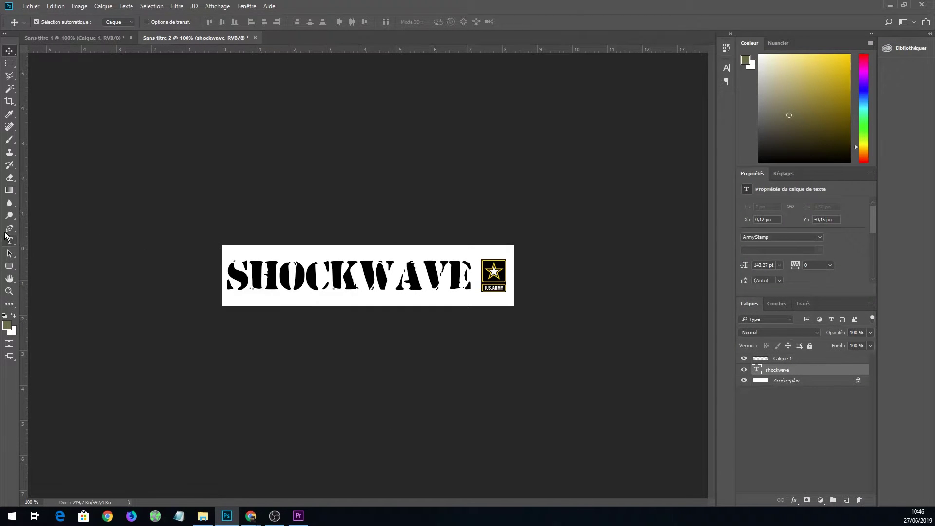
Sample the star badge's yellow with the Eyedropper, then minimize Photoshop.
click(9, 114)
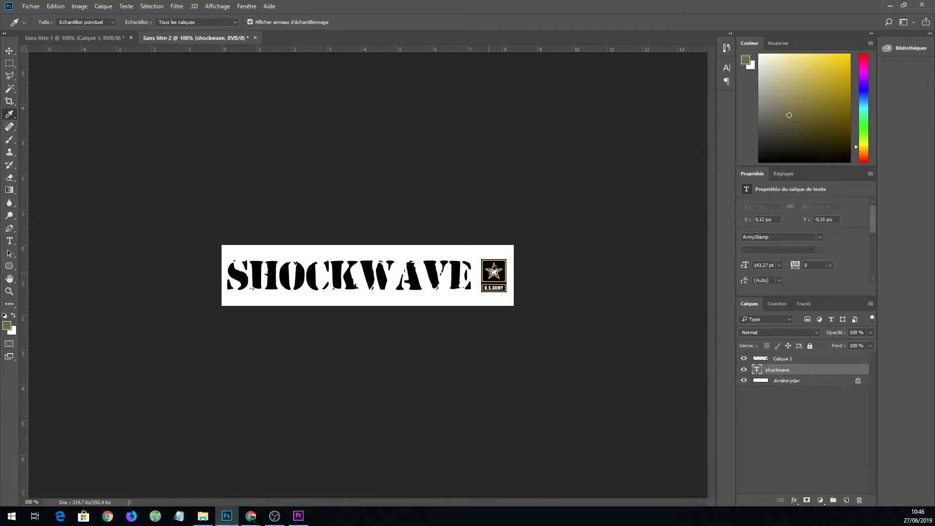
click(490, 275)
click(488, 275)
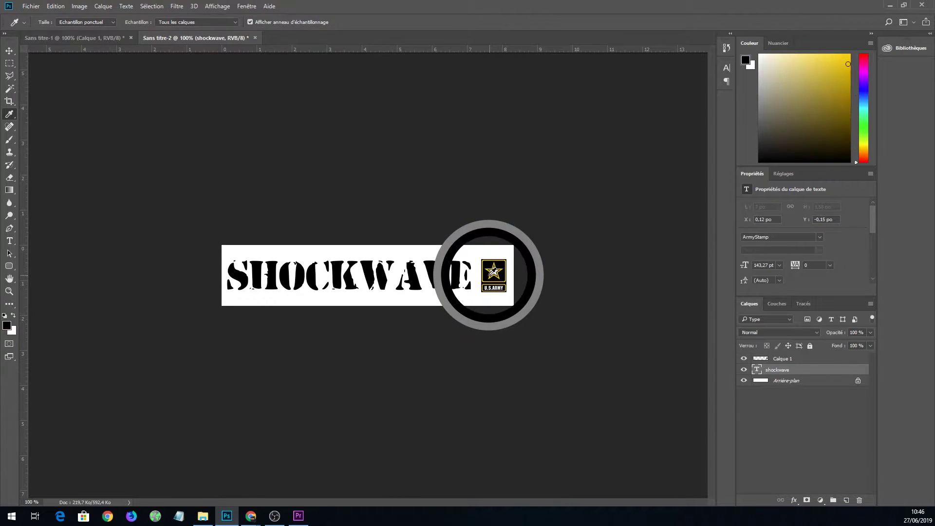
drag(488, 275, 490, 276)
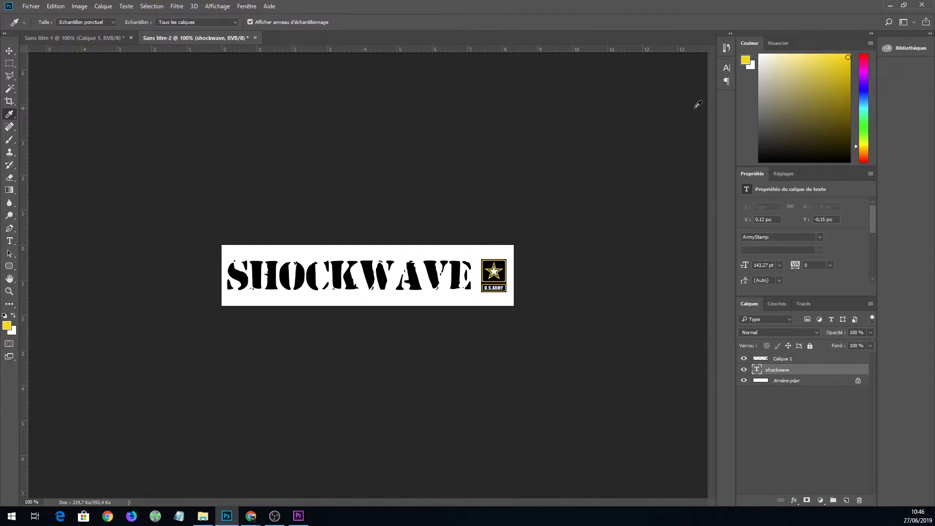
click(890, 5)
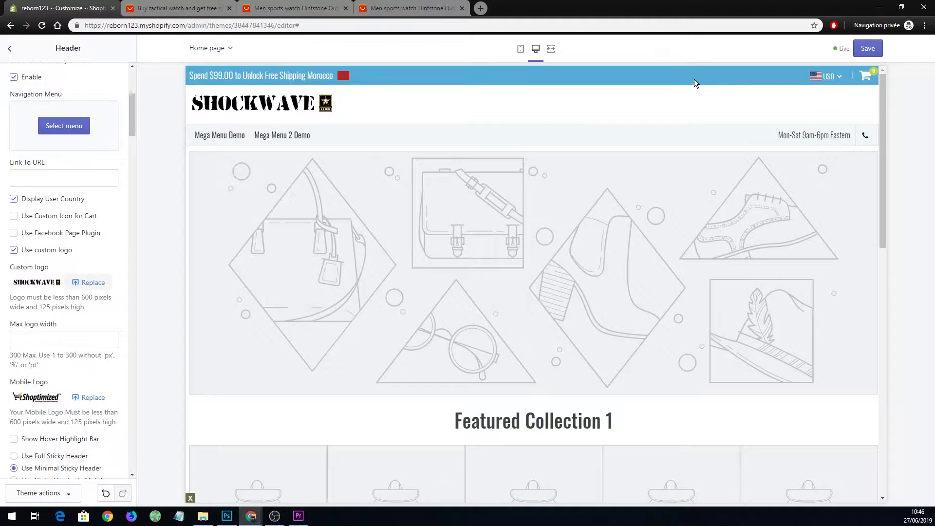
Leave the Header settings and look through the Colors options under Theme settings.
scroll(57, 293, up, 5)
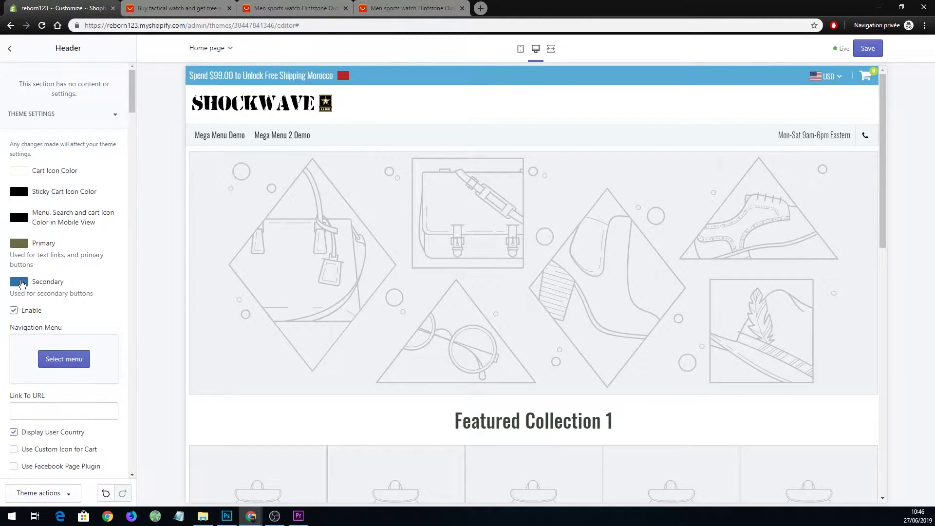
click(9, 48)
click(103, 74)
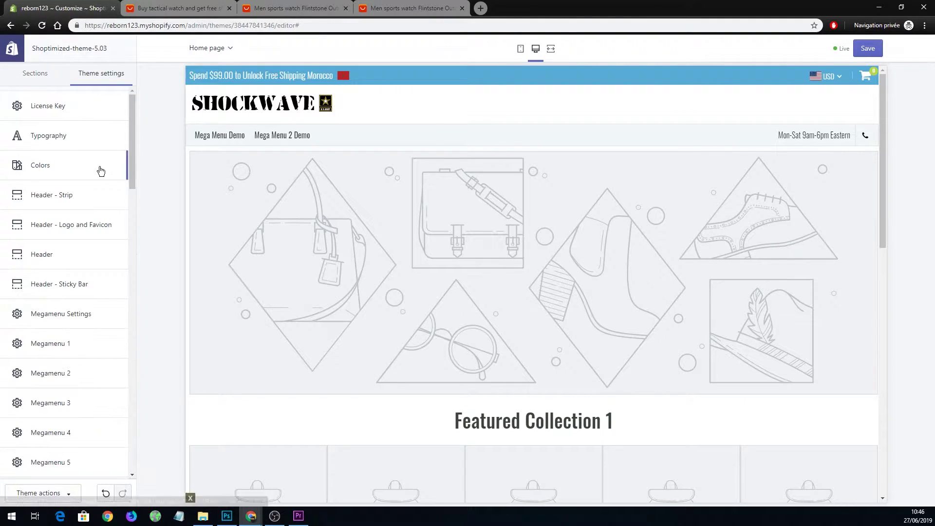
click(78, 173)
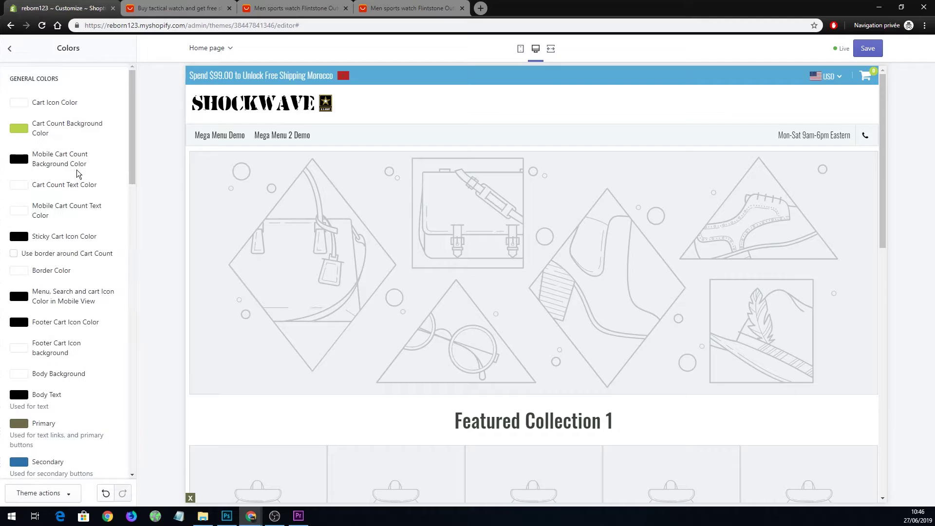
scroll(77, 173, down, 10)
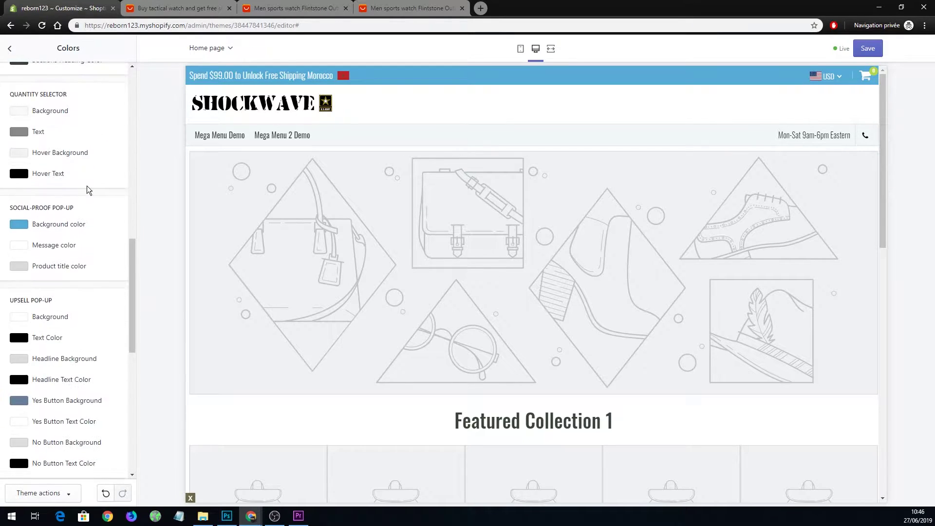
scroll(88, 199, down, 8)
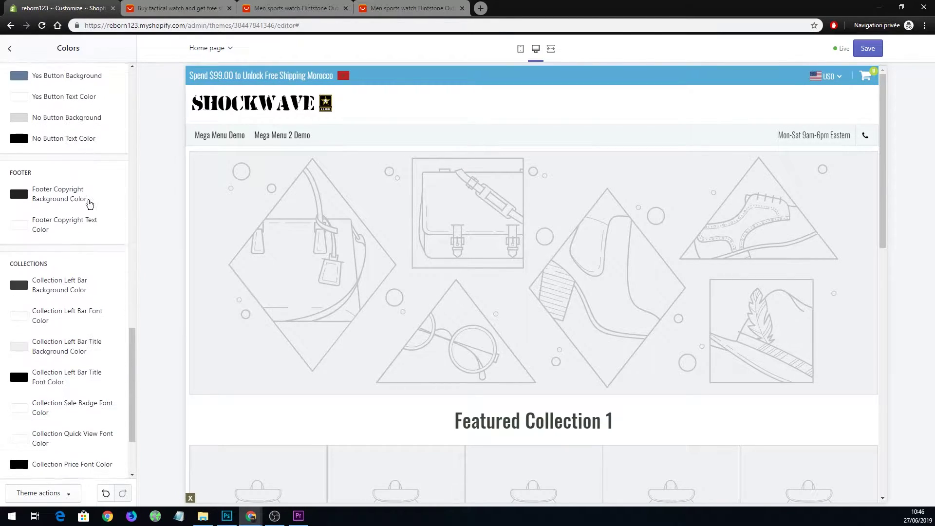
scroll(104, 243, up, 8)
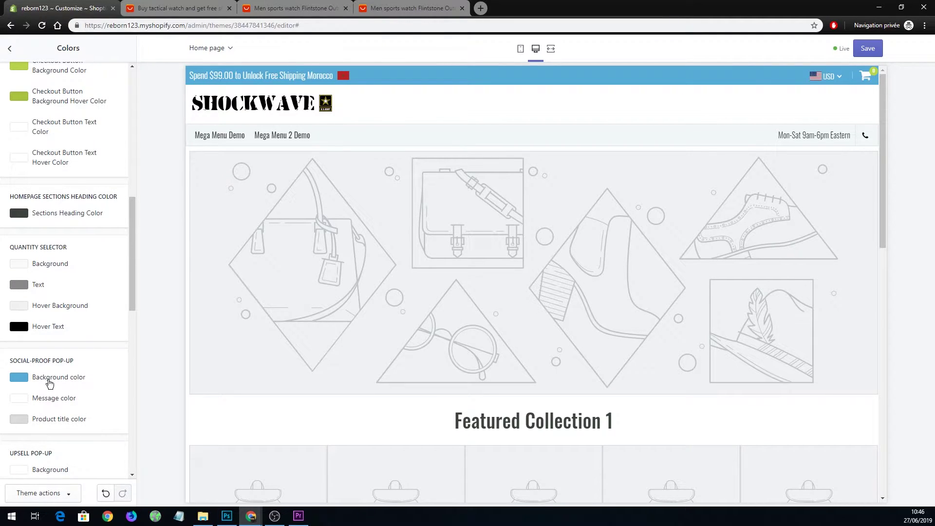
scroll(44, 214, up, 5)
scroll(41, 200, up, 5)
Set the Header - Strip background colour to olive #706A4A.
click(10, 49)
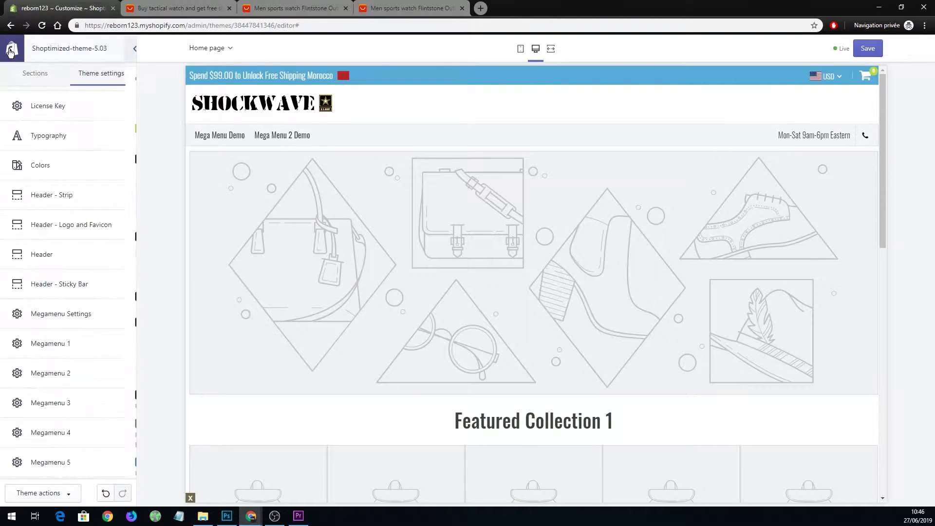
click(78, 199)
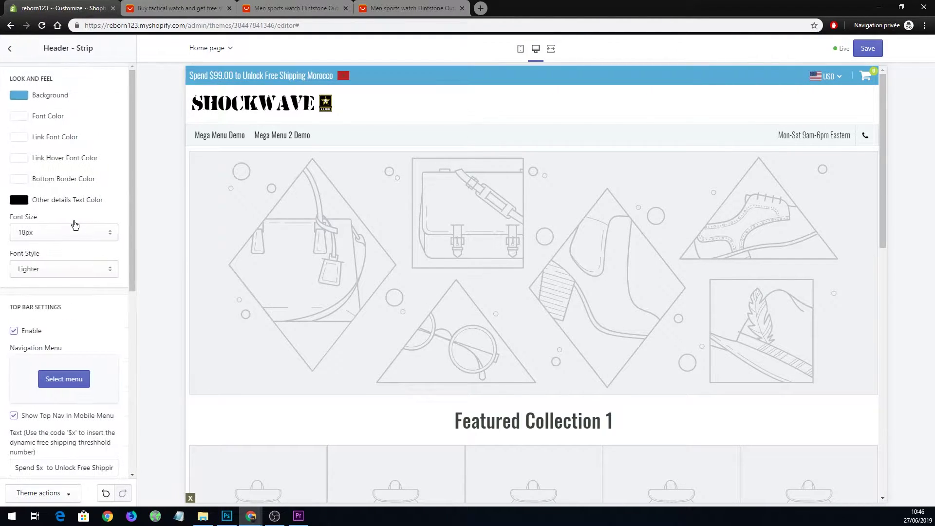
click(18, 95)
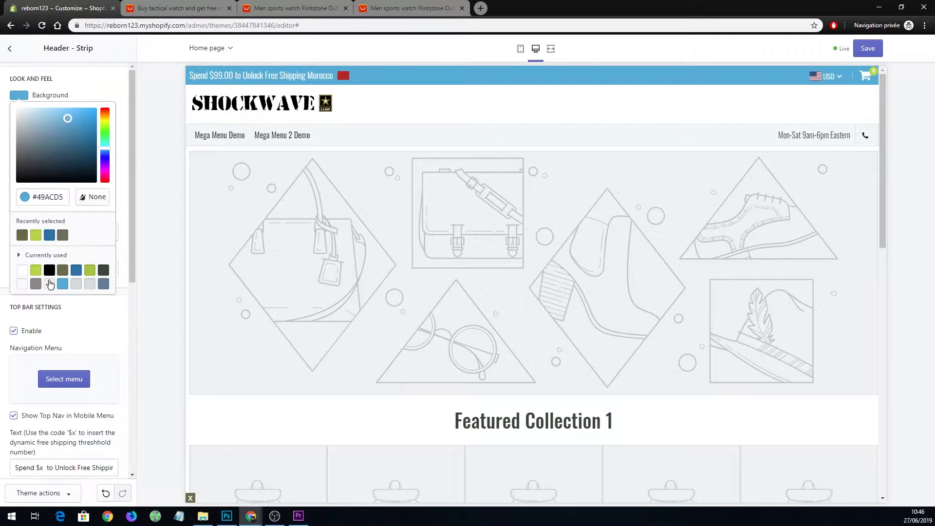
drag(38, 197, 64, 199)
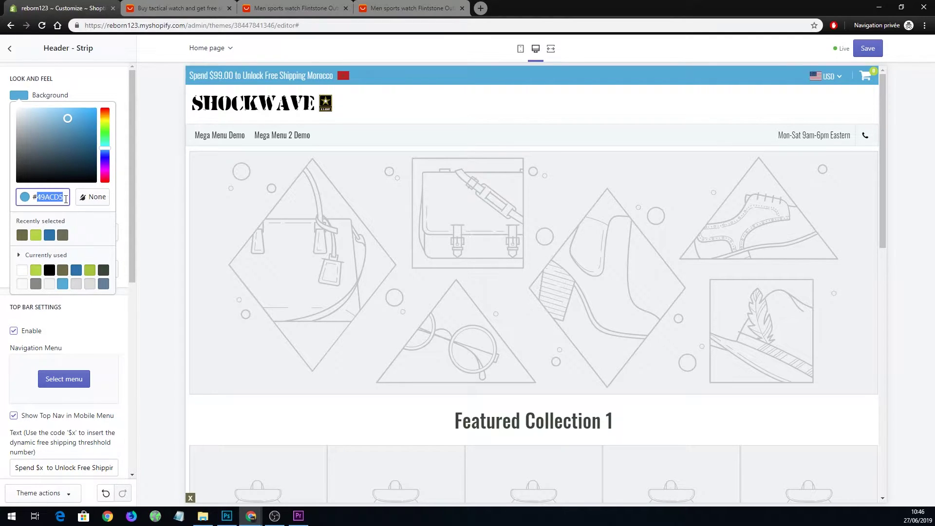
text(706A4A)
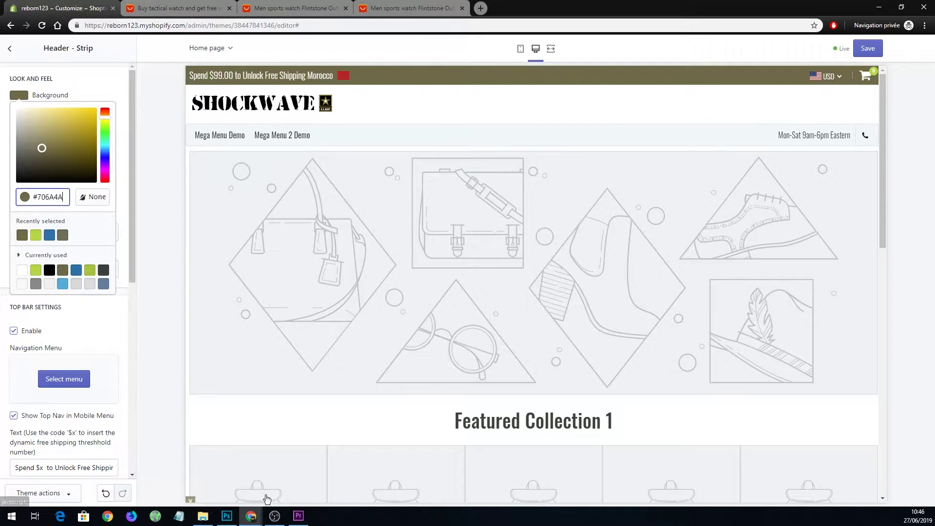
Copy the logo's yellow hex f9d805 from Photoshop's foreground Color Picker and return to Shopify.
click(227, 516)
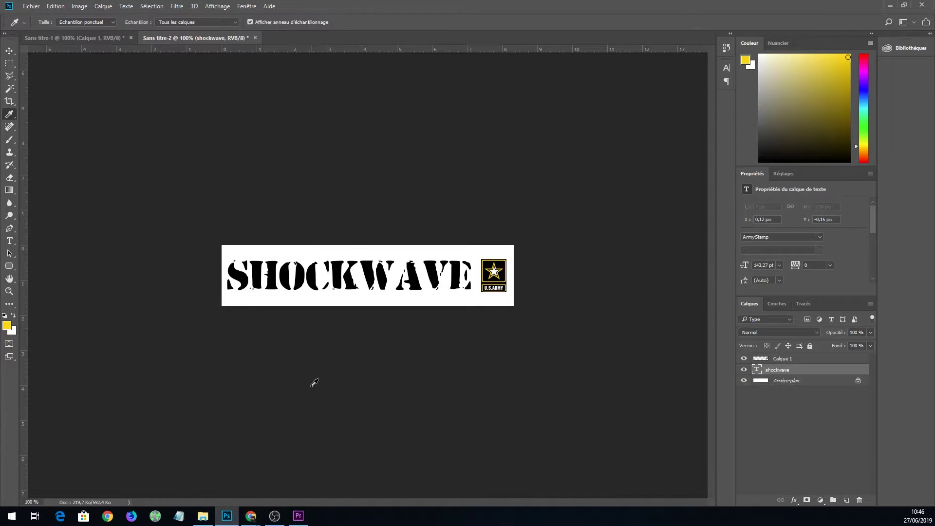
click(7, 325)
right_click(707, 287)
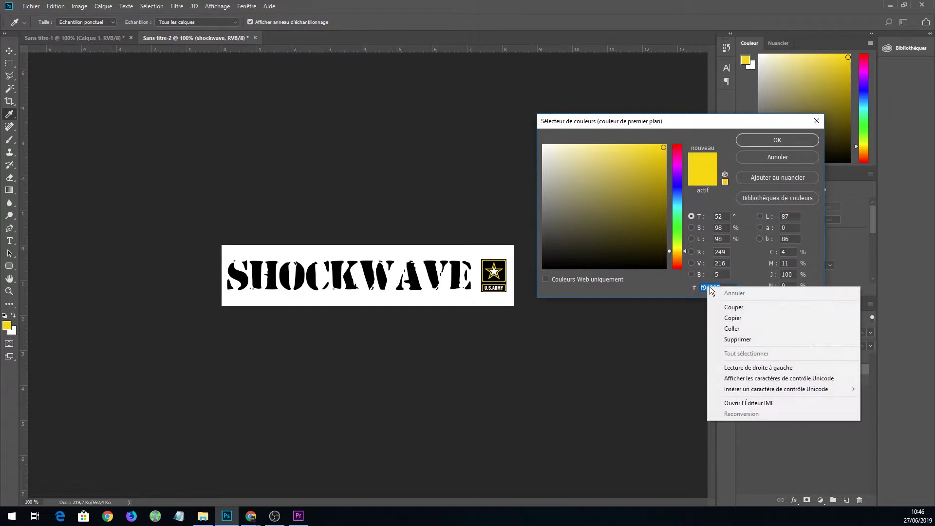
click(730, 317)
click(777, 140)
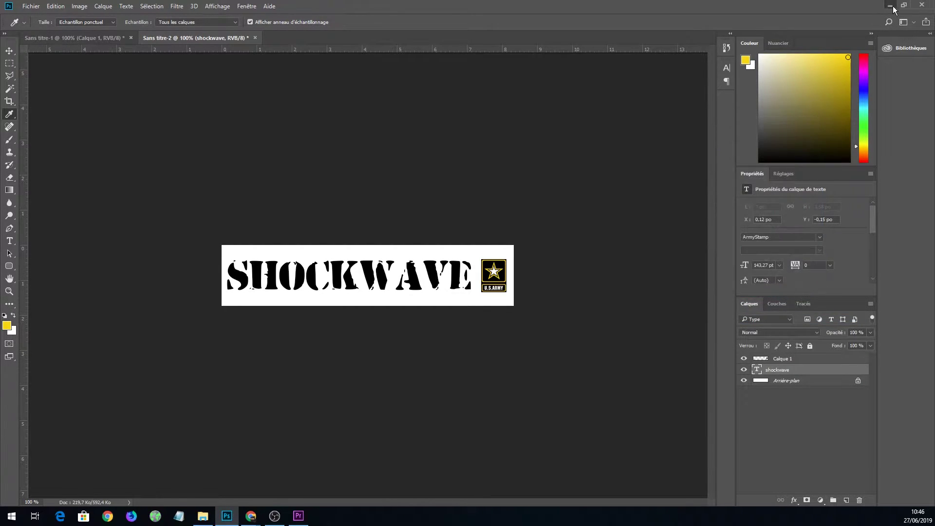
click(889, 5)
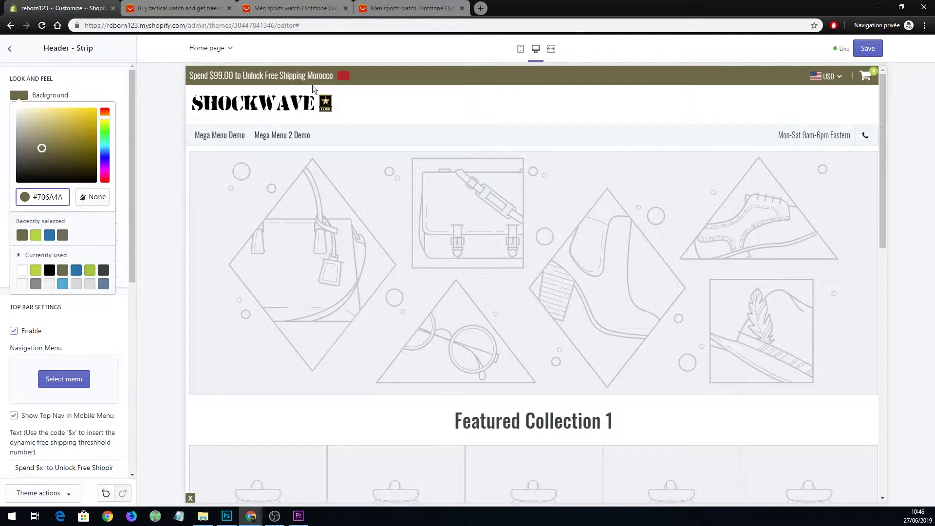
Change the strip's background hex to yellow F9D805.
drag(39, 198, 67, 197)
text(F9D805)
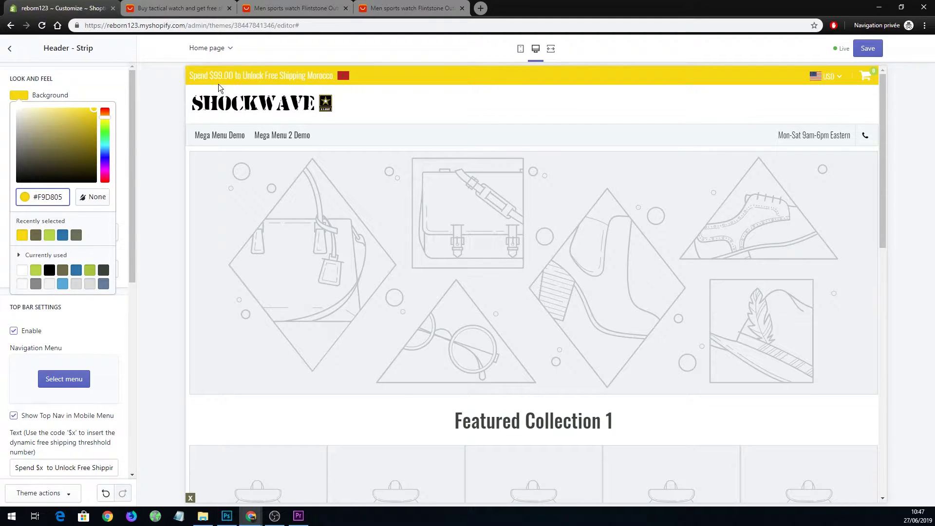
click(111, 82)
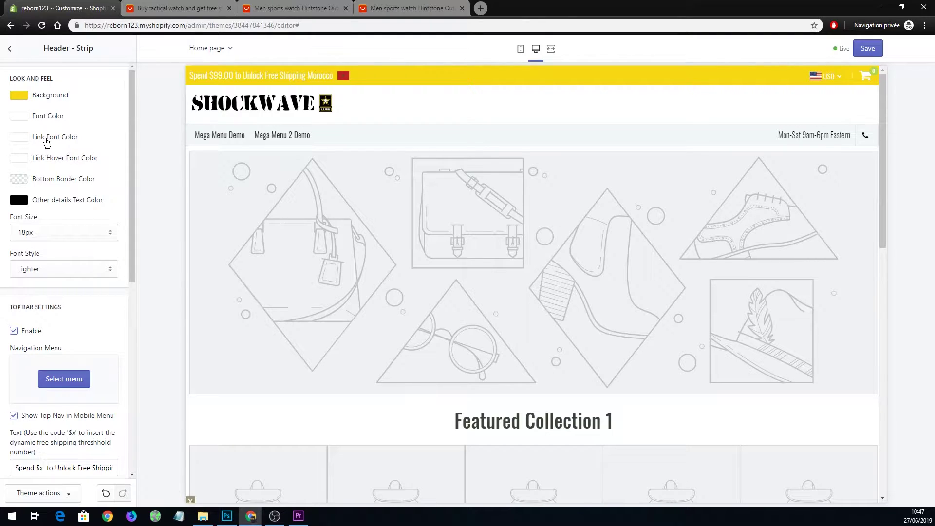
Make the strip's font colour black and return to the theme settings list.
click(19, 119)
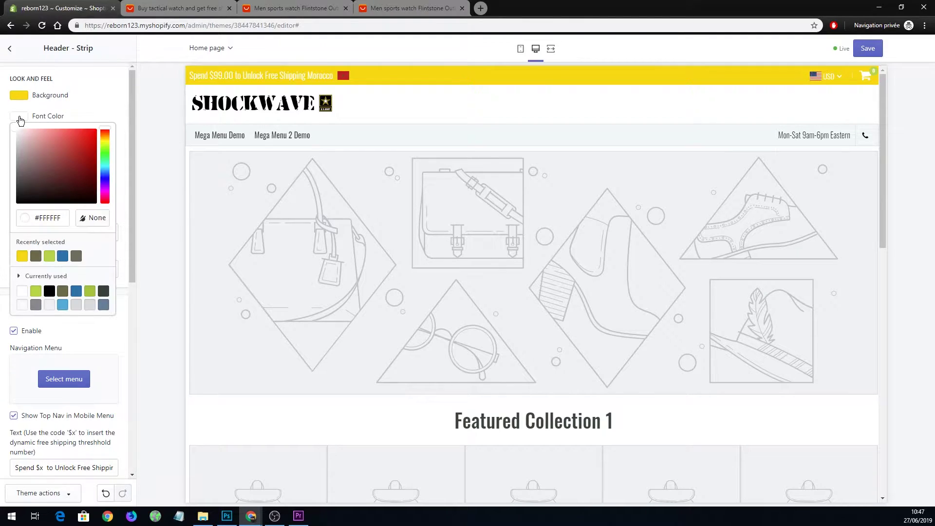
click(49, 291)
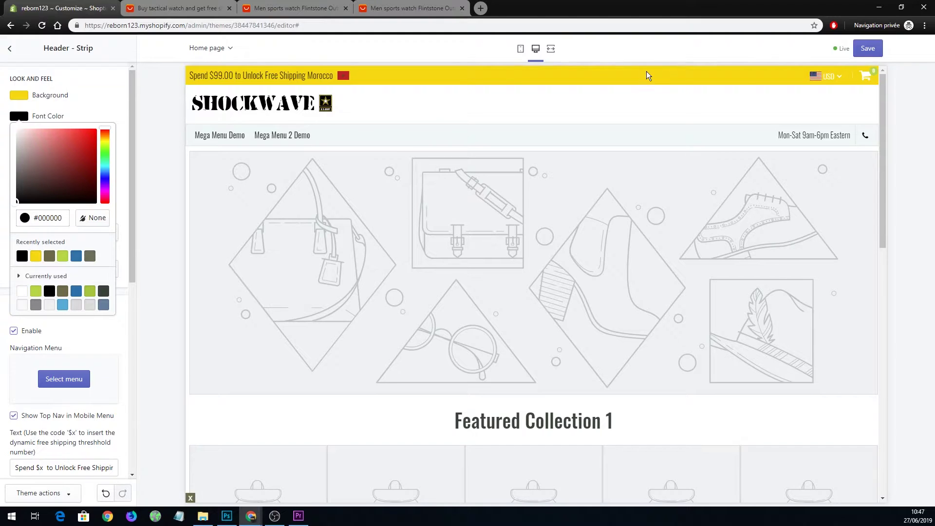
click(108, 97)
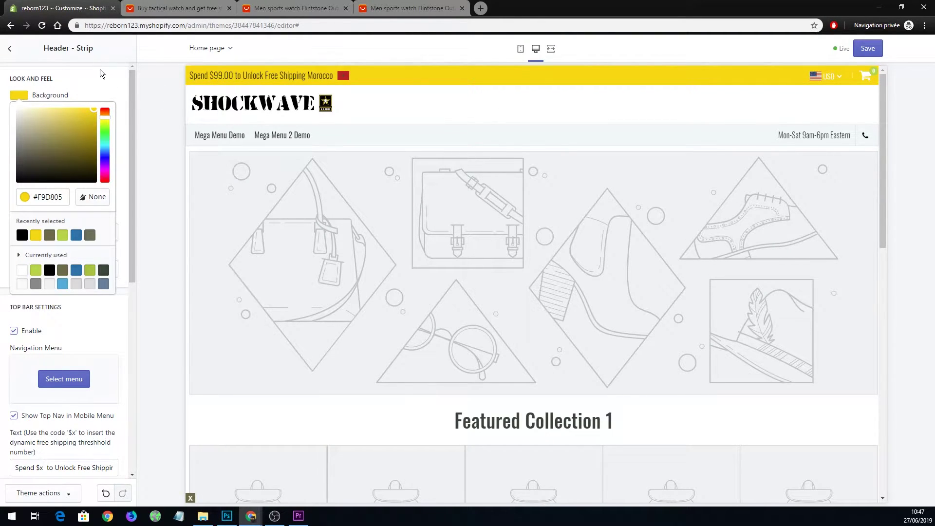
click(111, 78)
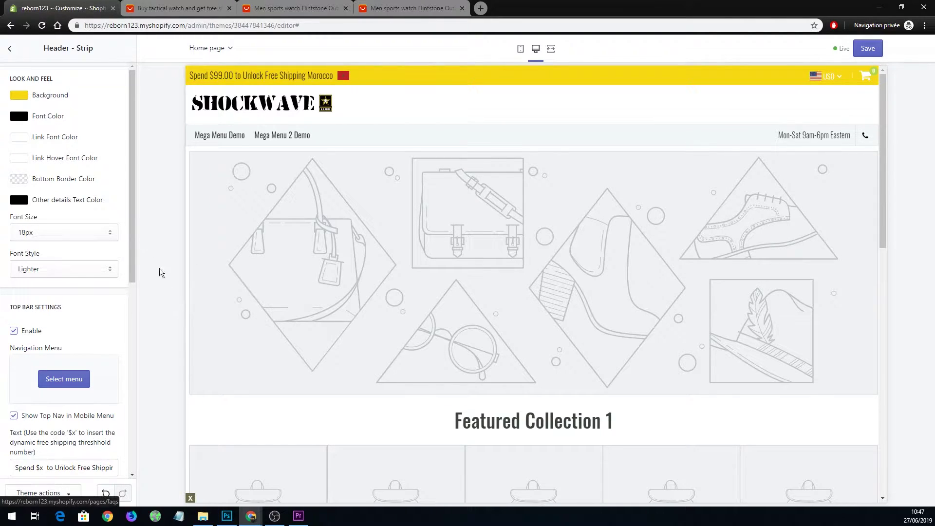
scroll(115, 207, down, 1)
scroll(114, 210, down, 7)
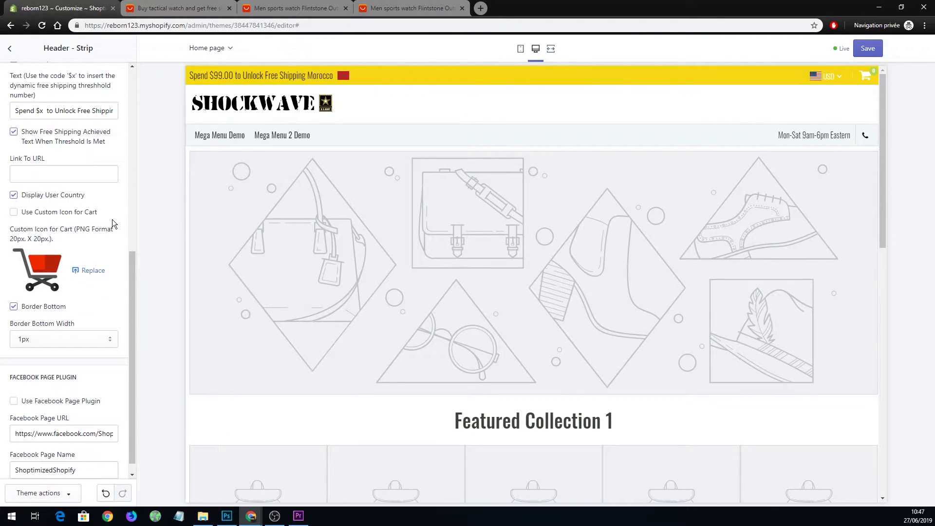
scroll(73, 210, down, 1)
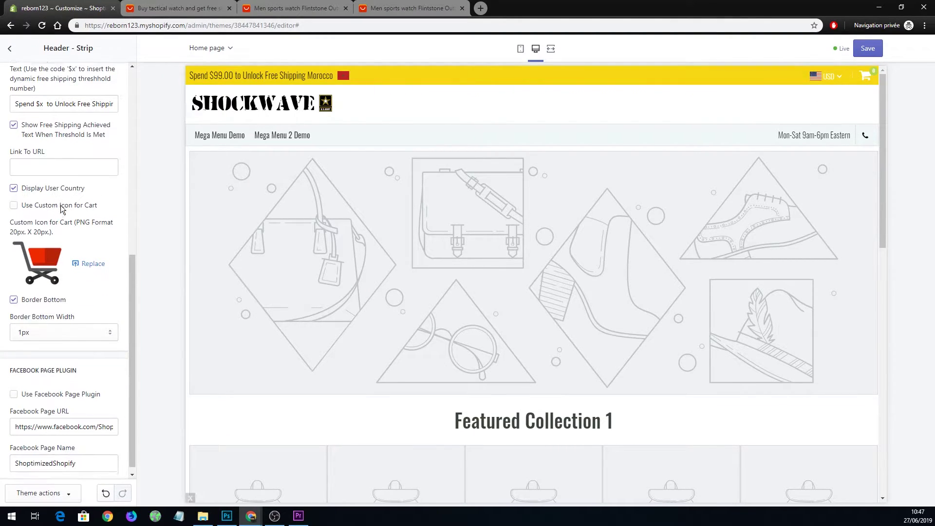
scroll(80, 287, up, 8)
click(9, 49)
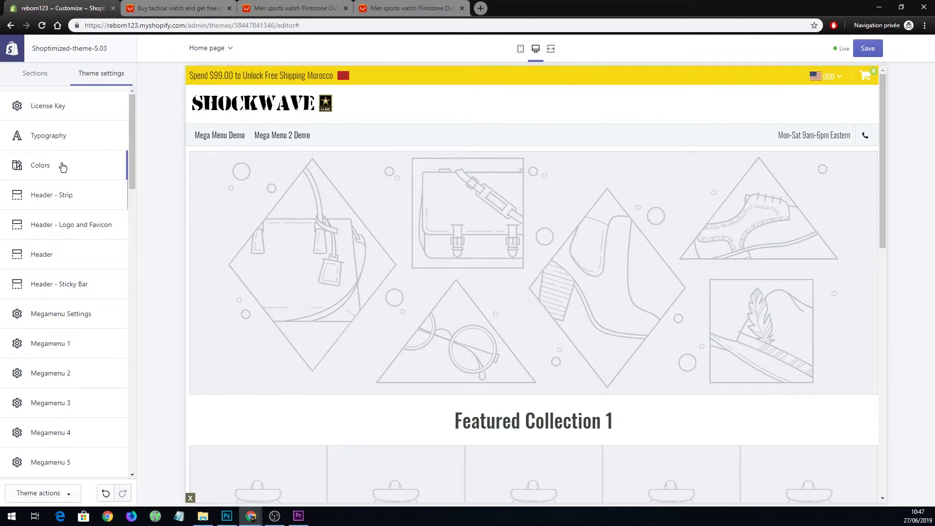
In Colors, set the cart count background to black, then go back to theme settings.
click(62, 167)
mouse_move(870, 73)
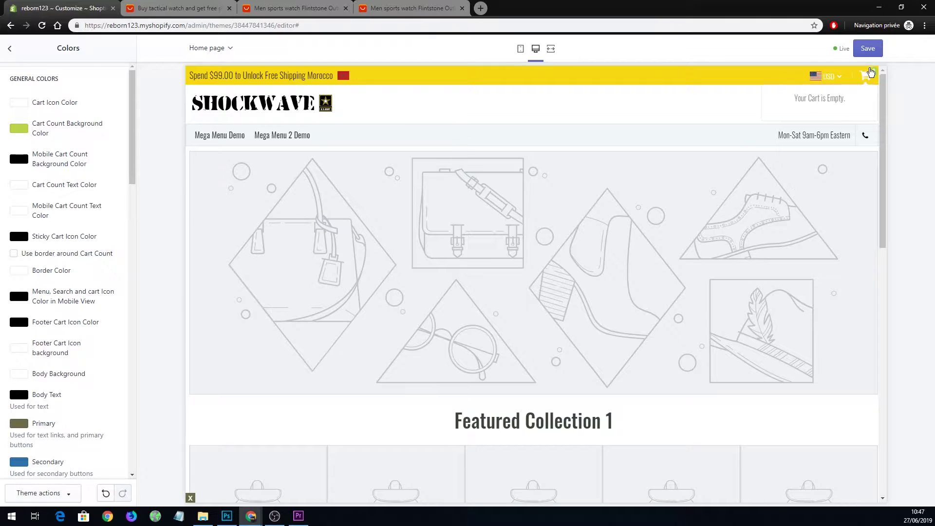
click(21, 131)
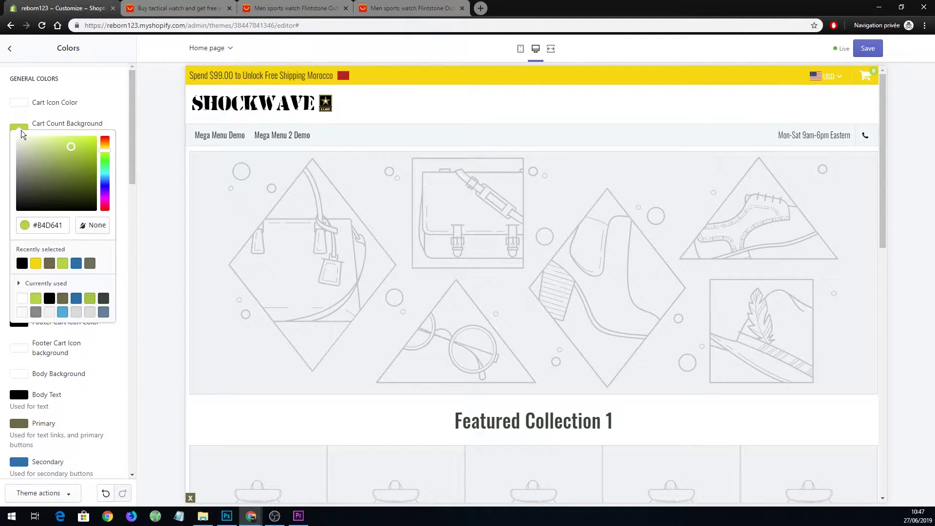
click(51, 265)
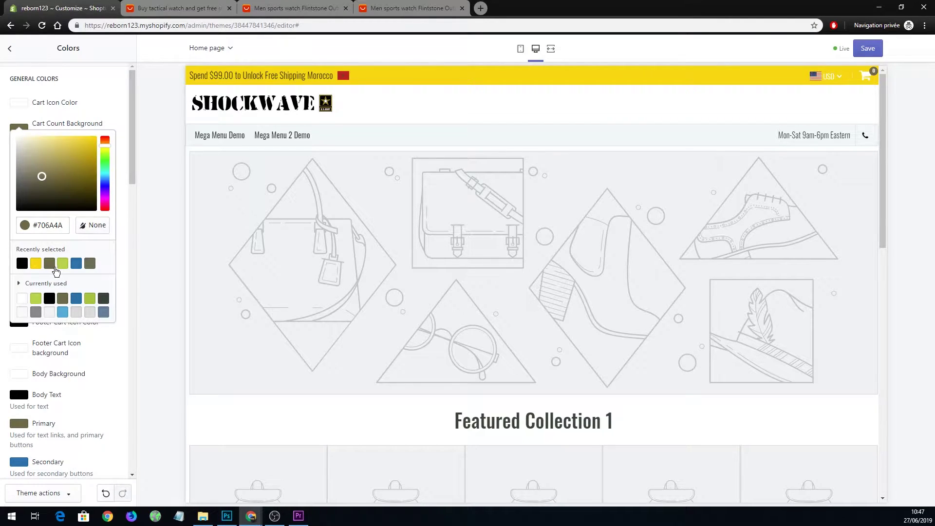
click(22, 263)
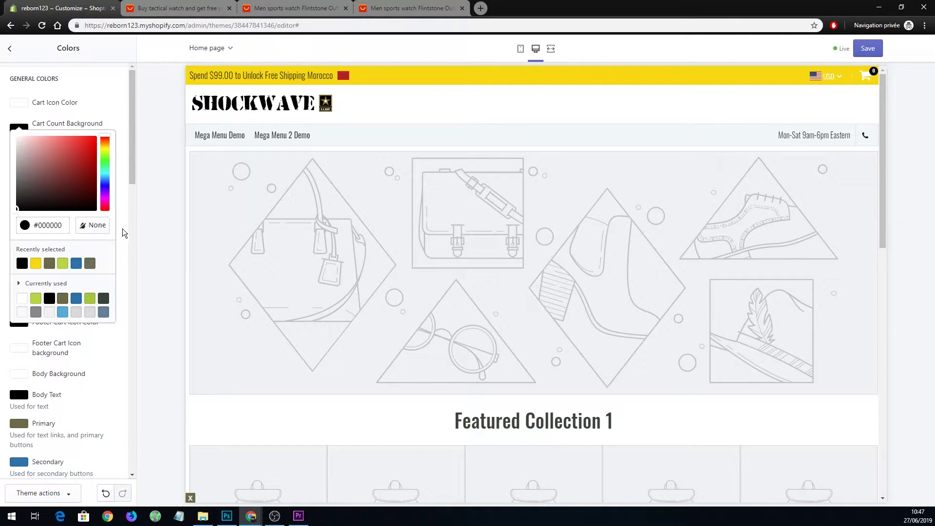
click(145, 213)
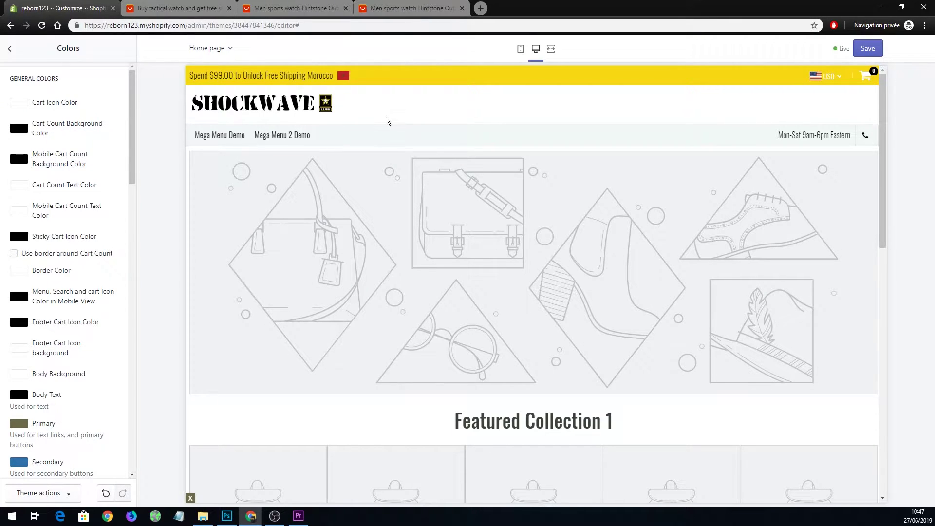
click(9, 48)
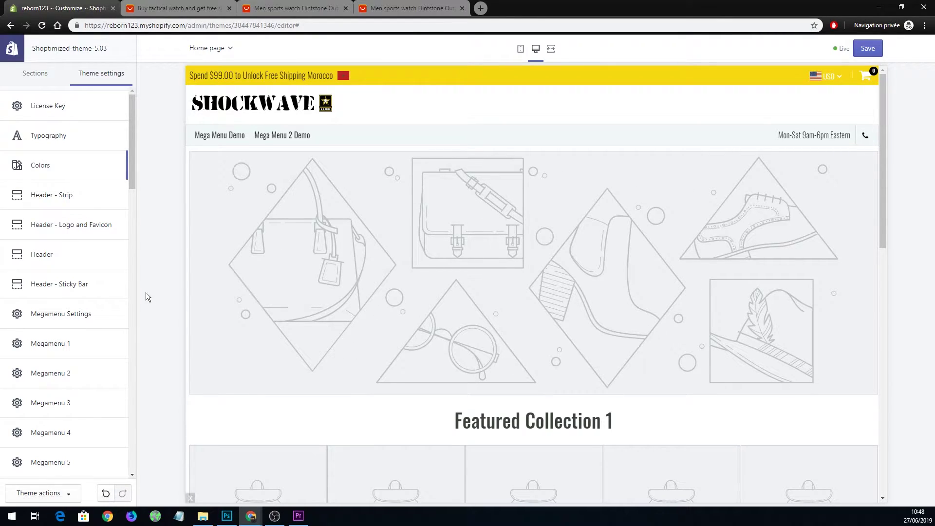
Open the Desktop Slideshow section from the Sections list and scroll its settings.
click(43, 83)
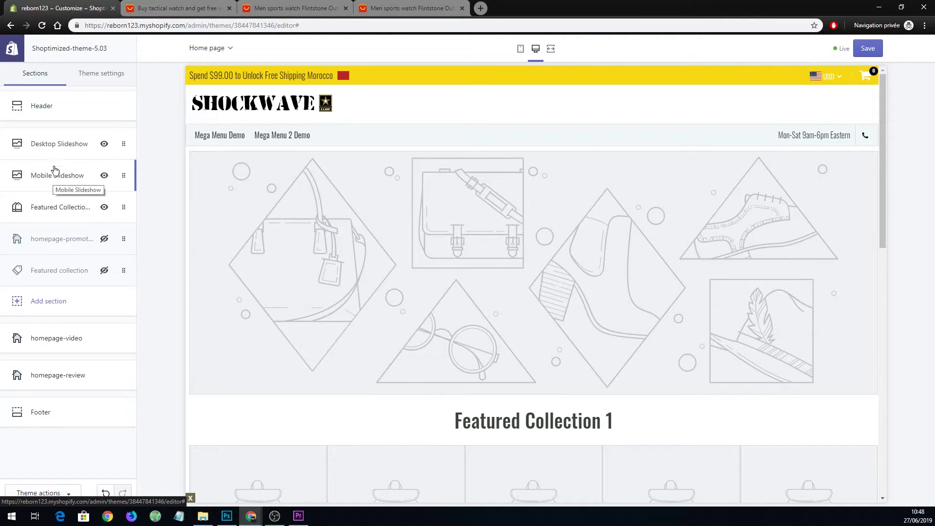
click(63, 151)
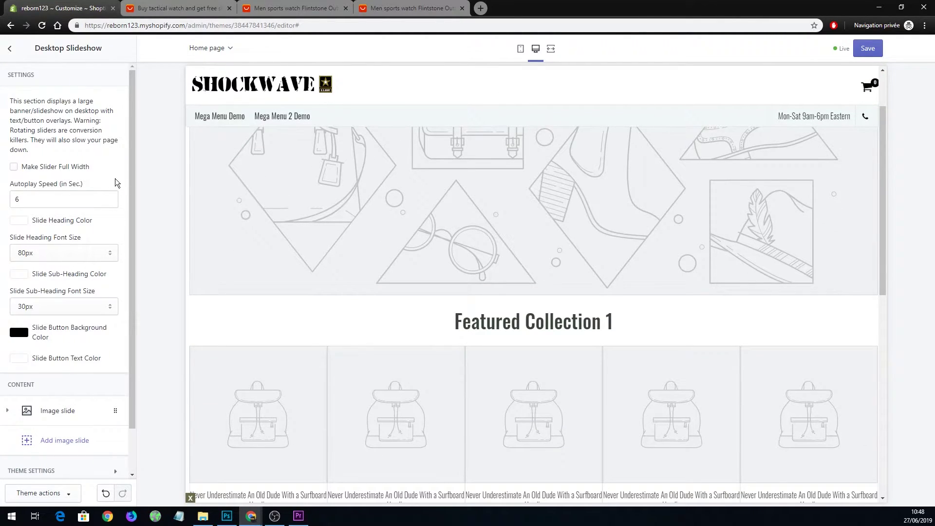
scroll(116, 178, down, 1)
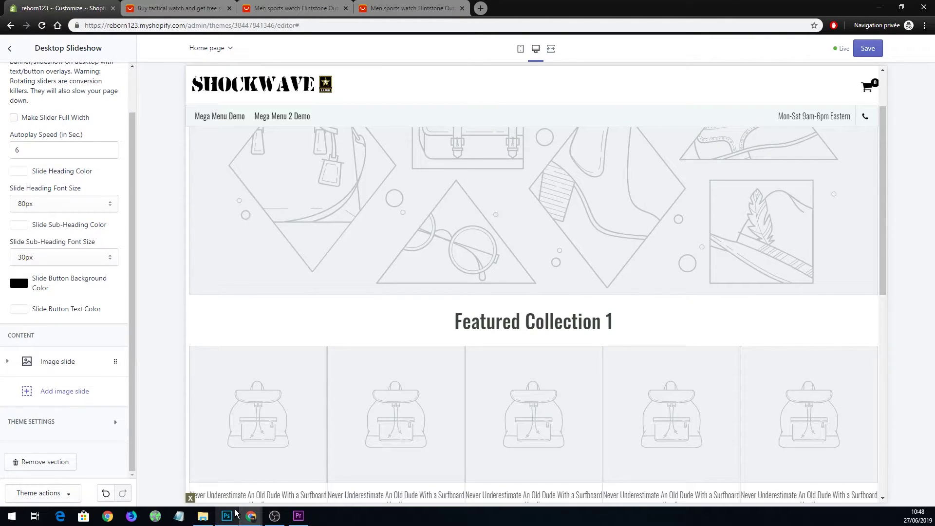
scroll(205, 203, up, 2)
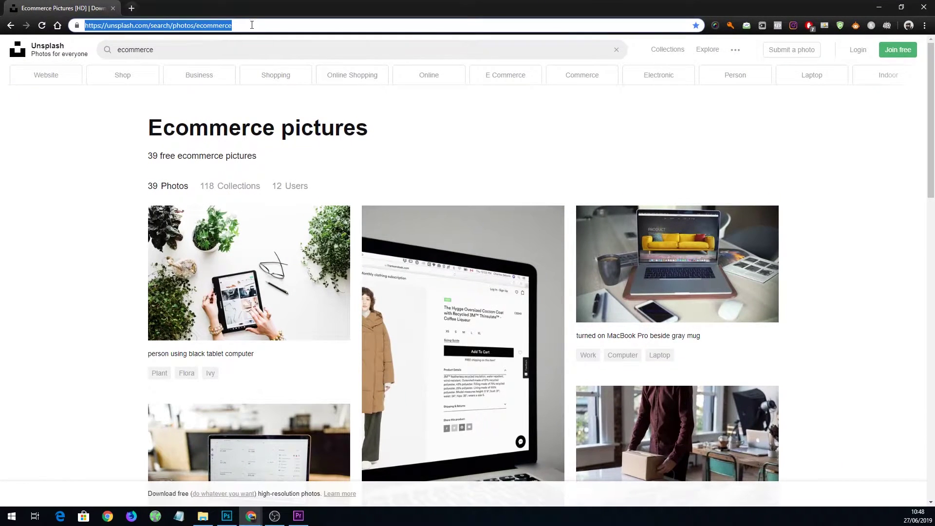
Search Unsplash for 'army' and browse through the results.
drag(195, 52, 79, 58)
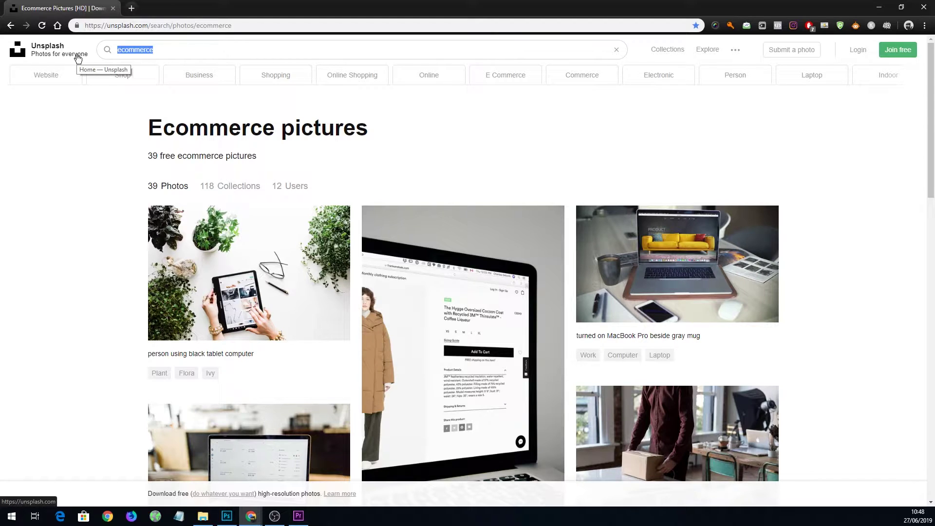
text(army)
key(Return)
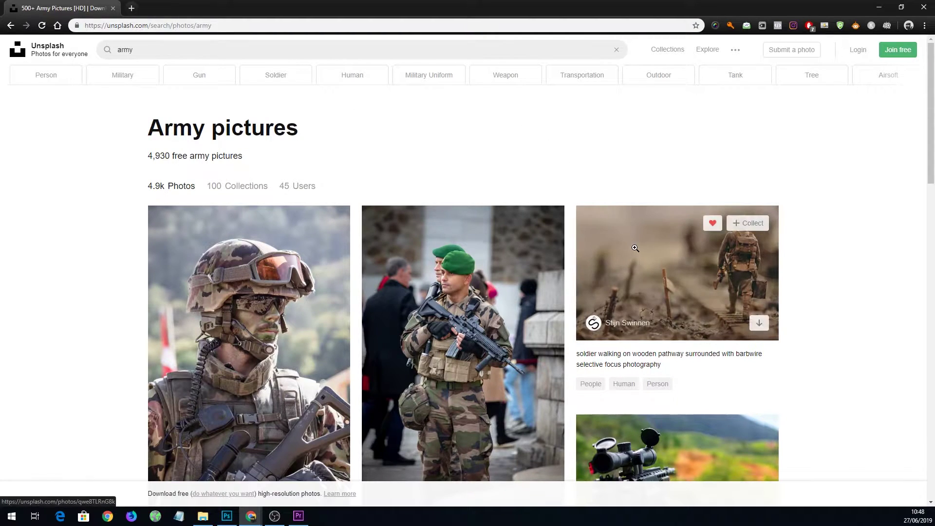
scroll(635, 247, down, 3)
scroll(635, 247, down, 3)
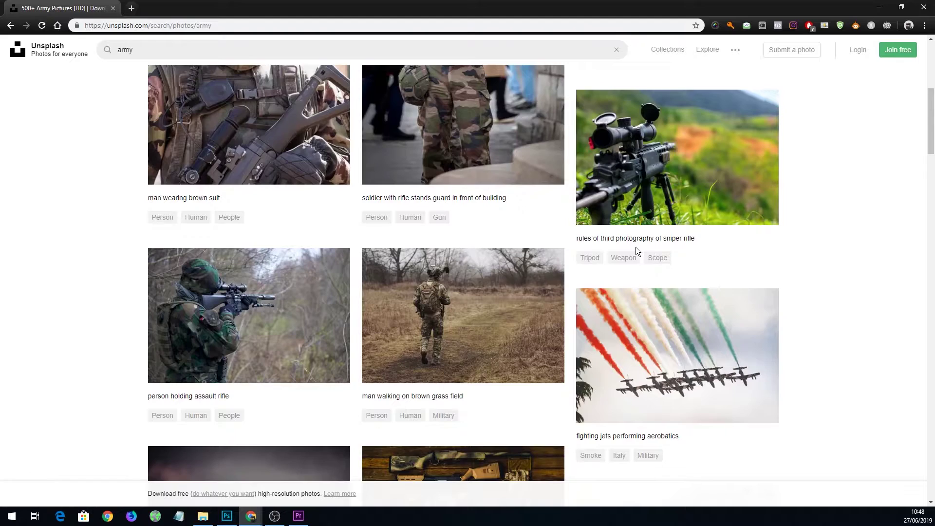
scroll(636, 249, down, 3)
scroll(555, 174, down, 5)
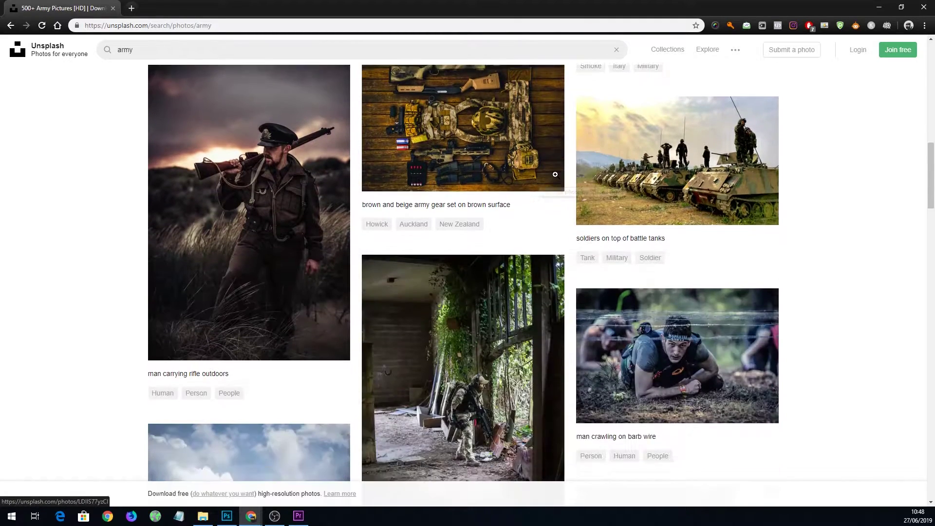
scroll(735, 271, down, 5)
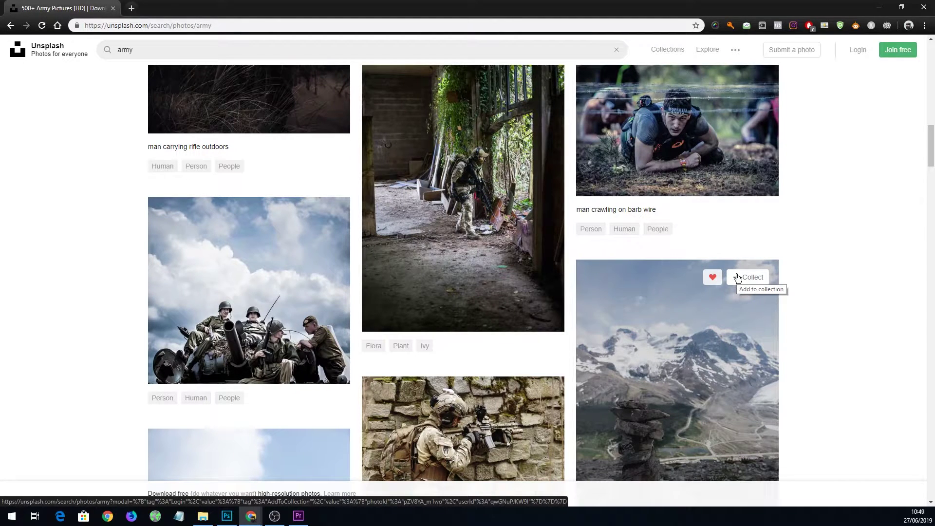
scroll(675, 166, down, 5)
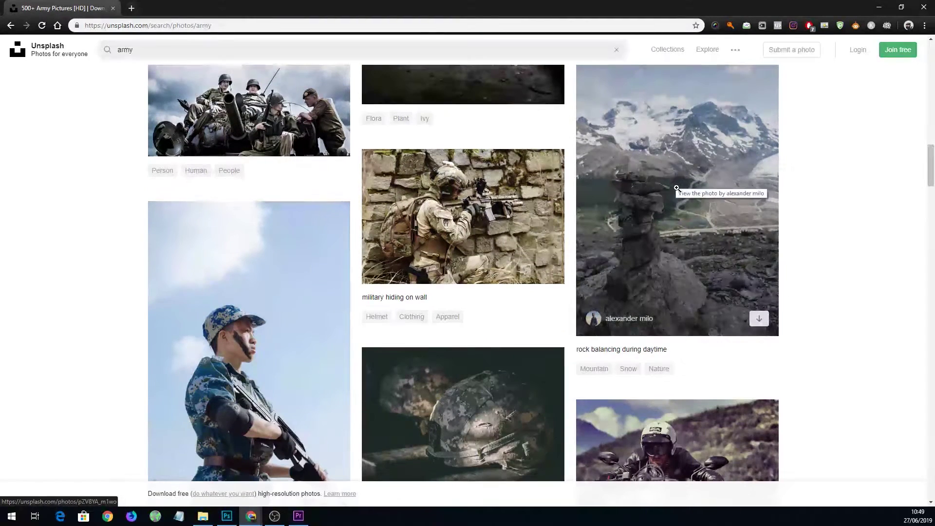
scroll(675, 187, down, 5)
scroll(677, 188, down, 8)
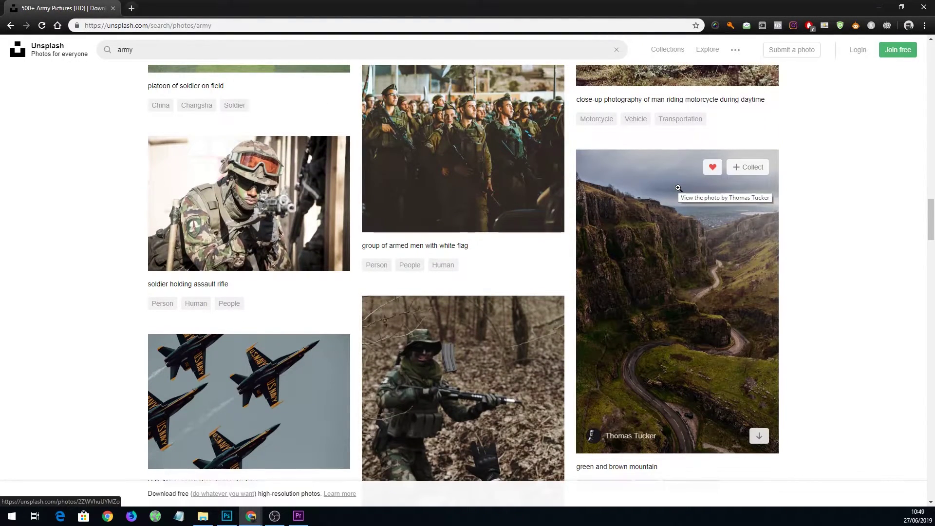
scroll(677, 188, down, 5)
scroll(677, 187, down, 5)
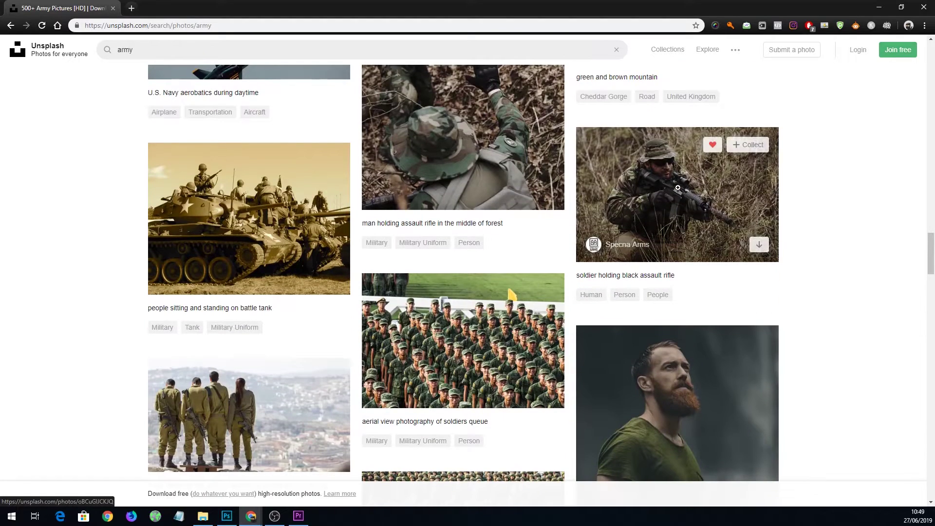
scroll(679, 187, down, 4)
scroll(679, 187, down, 4)
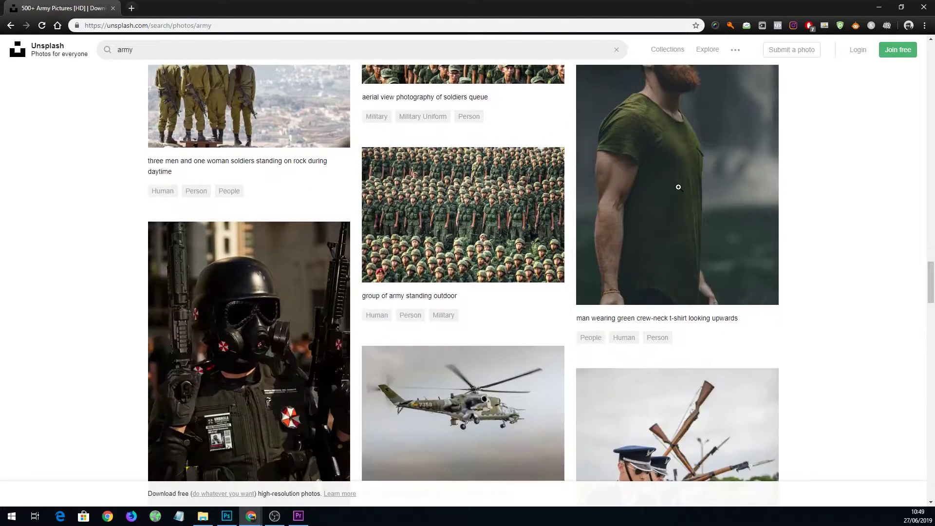
scroll(657, 188, down, 5)
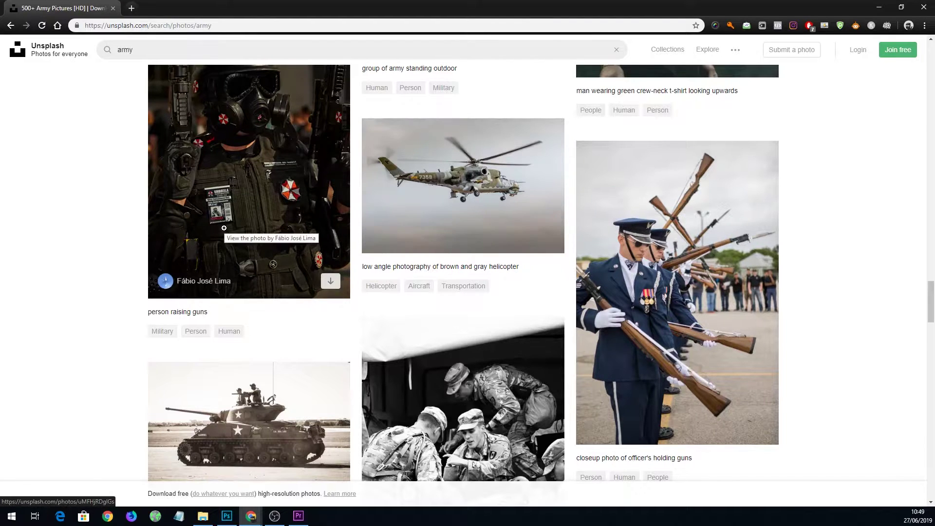
scroll(263, 242, up, 4)
scroll(493, 272, down, 9)
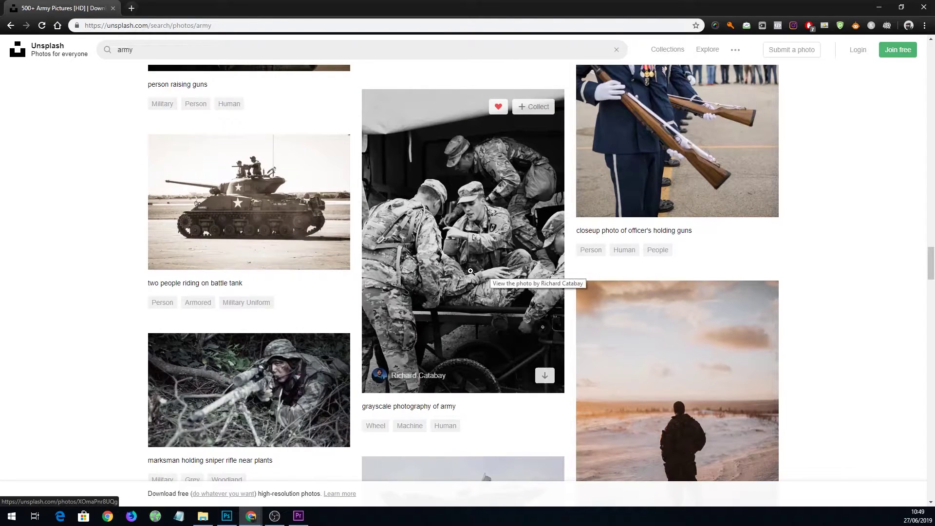
scroll(492, 271, up, 5)
scroll(198, 250, up, 4)
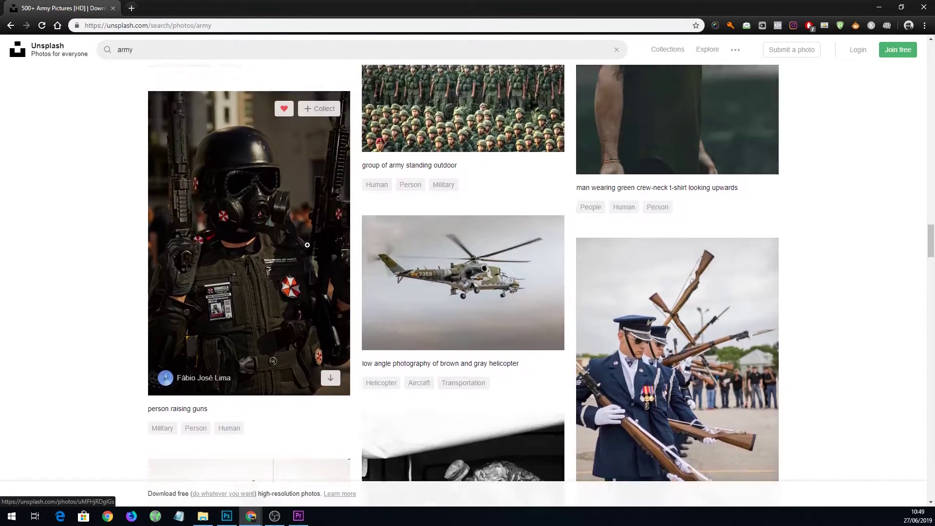
scroll(697, 327, up, 12)
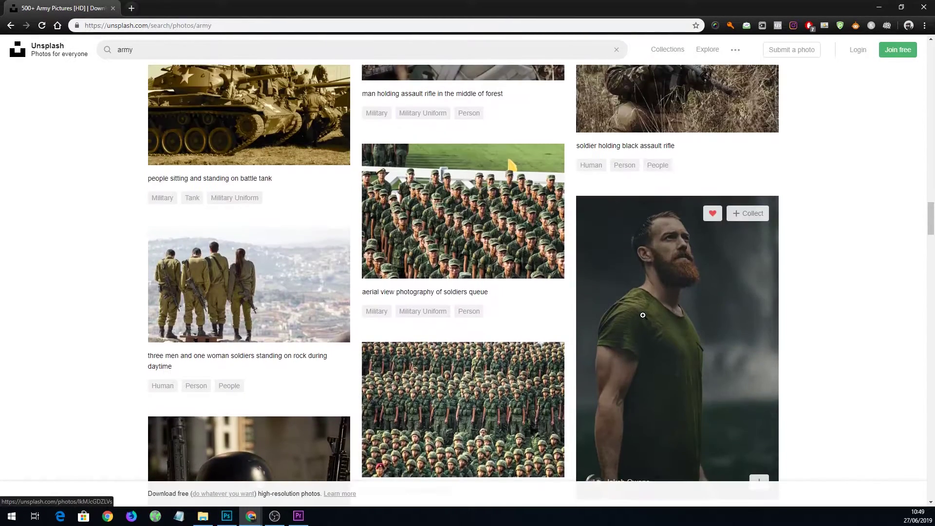
scroll(697, 327, up, 15)
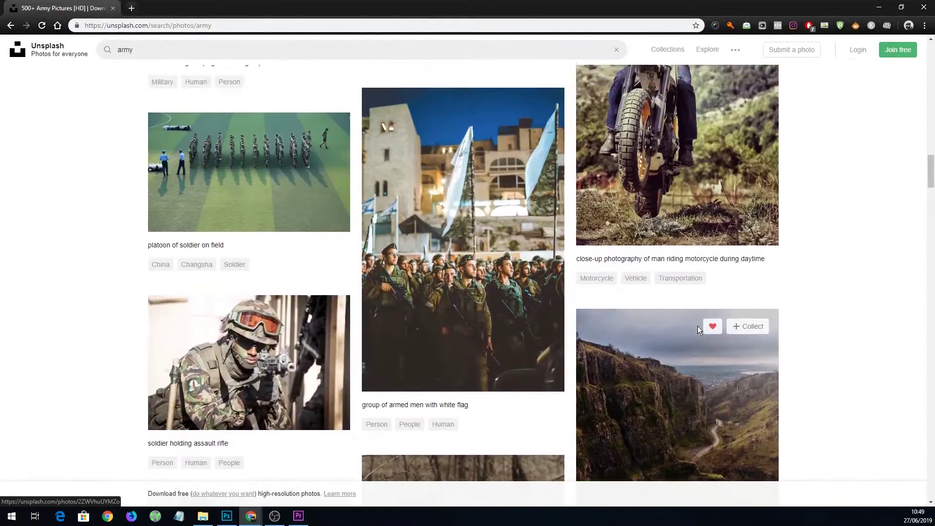
scroll(697, 324, up, 9)
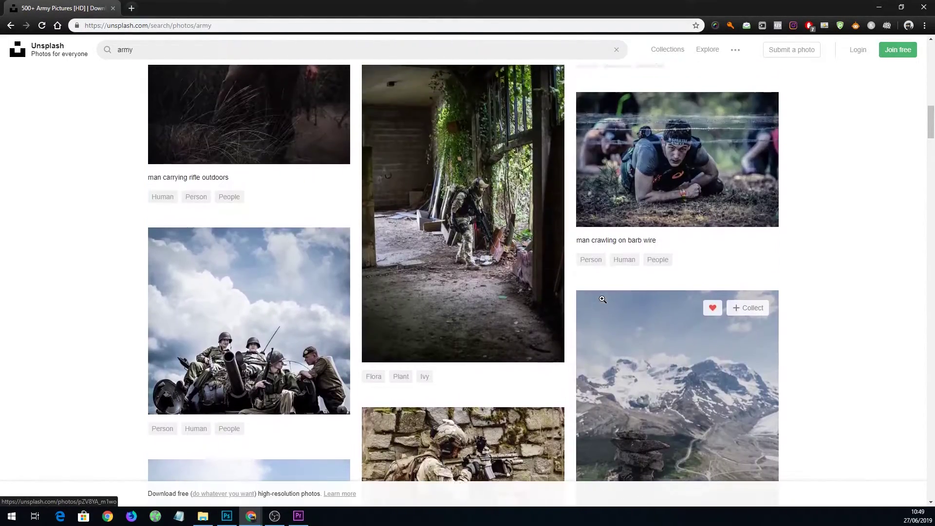
Download the photo of the man crawling under barbed wire and show it in its folder.
click(640, 361)
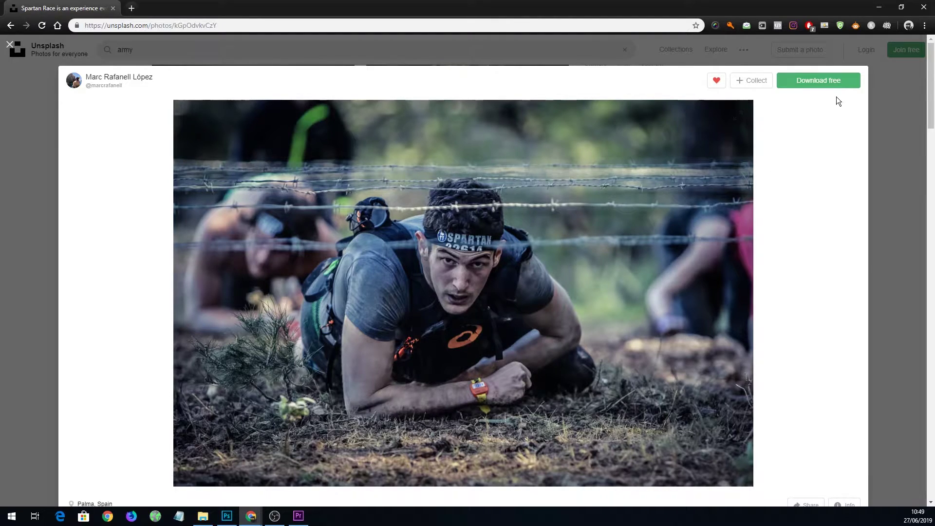
click(826, 80)
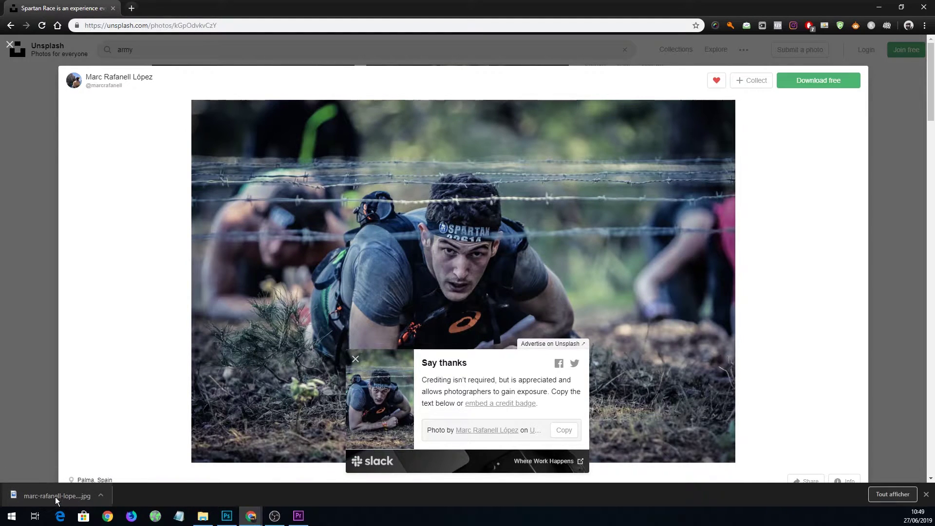
click(101, 494)
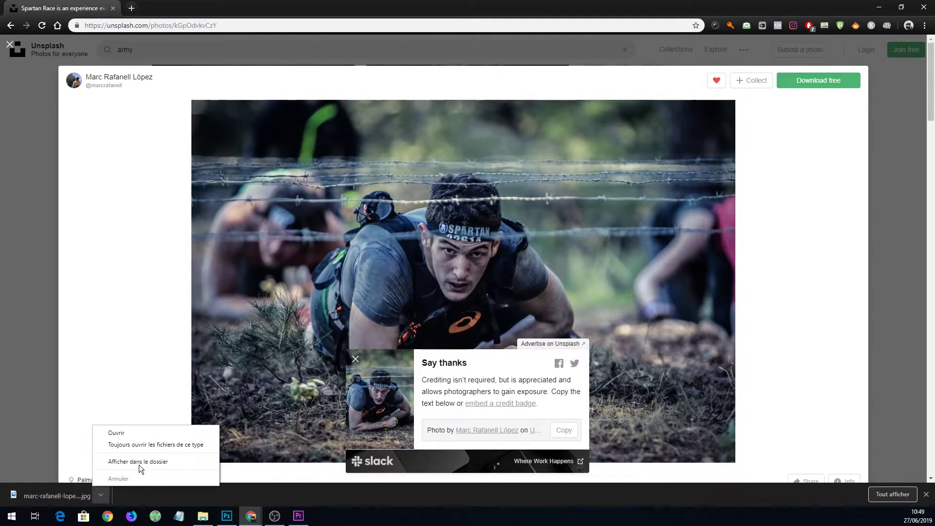
click(143, 460)
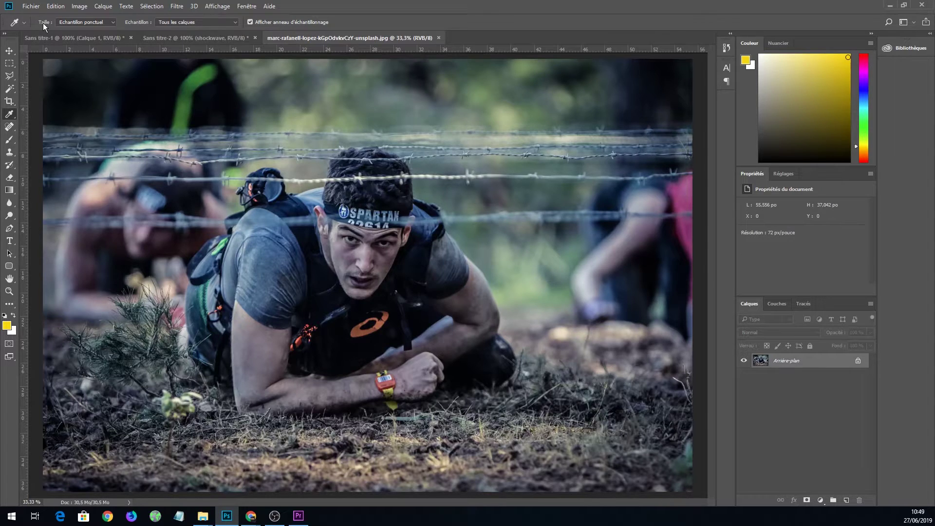
Create a new blank Photoshop document 1920 pixels wide.
click(31, 6)
click(46, 17)
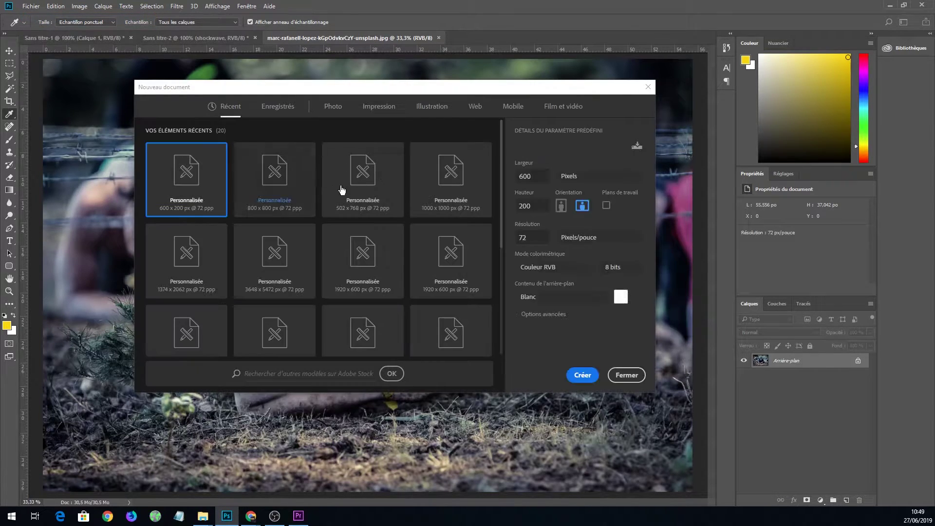
double_click(531, 176)
text(1920)
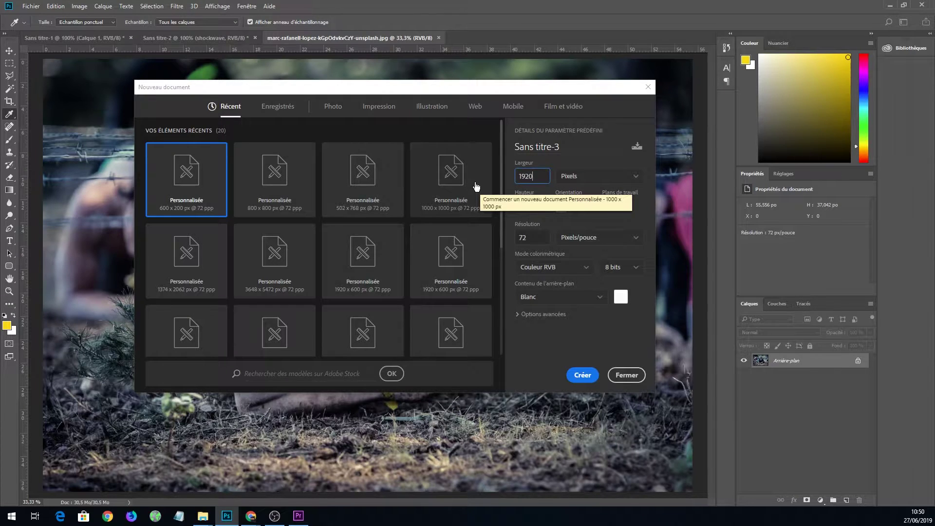
key(Tab)
key(Return)
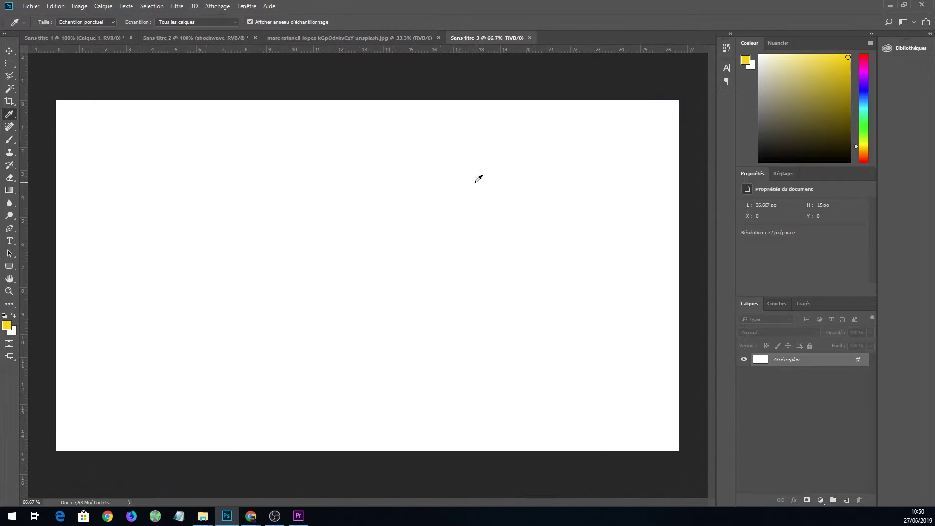
Place the barbed-wire photo enlarged and shifted up across Sans titre-3, then return to the logo document.
drag(901, 2, 326, 277)
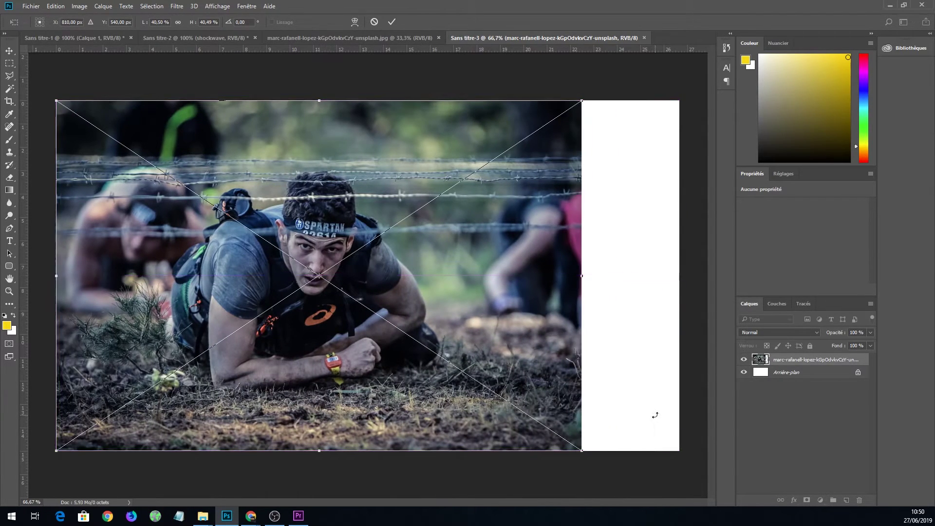
drag(584, 454, 689, 511)
drag(602, 440, 602, 419)
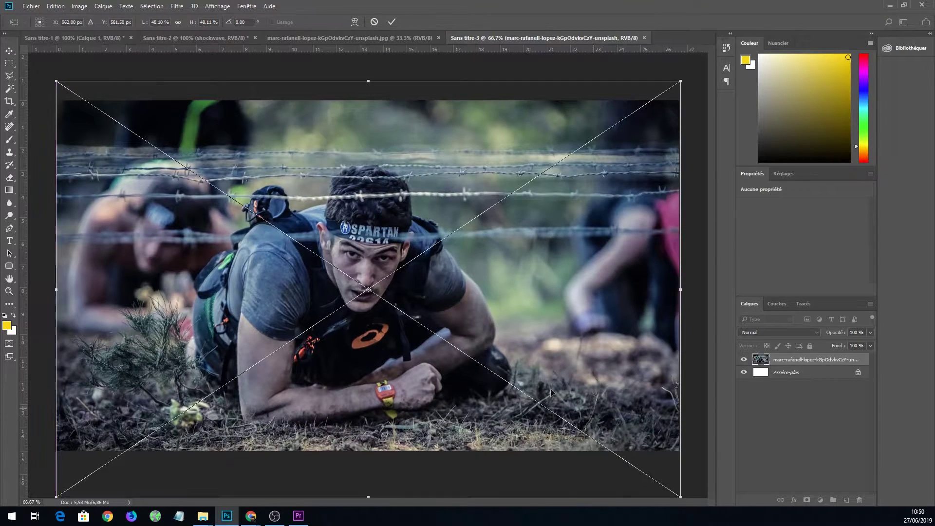
click(5, 65)
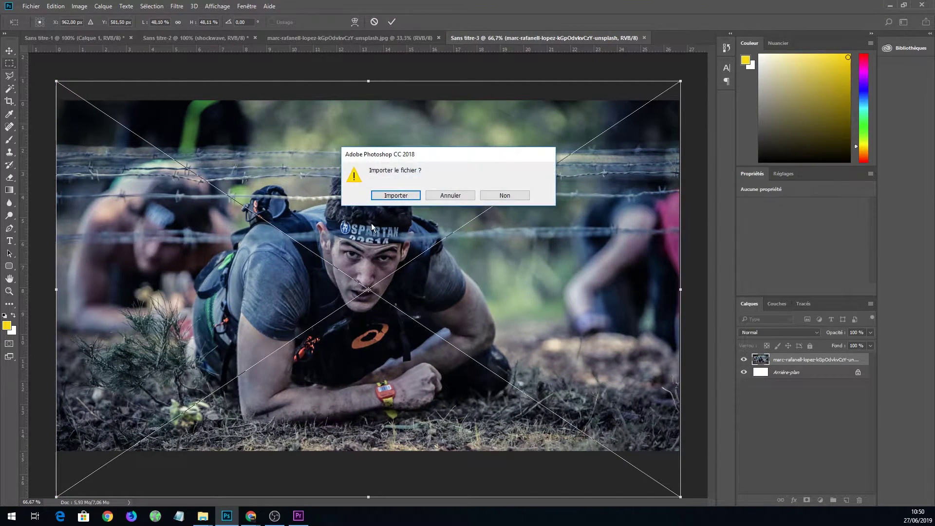
click(396, 194)
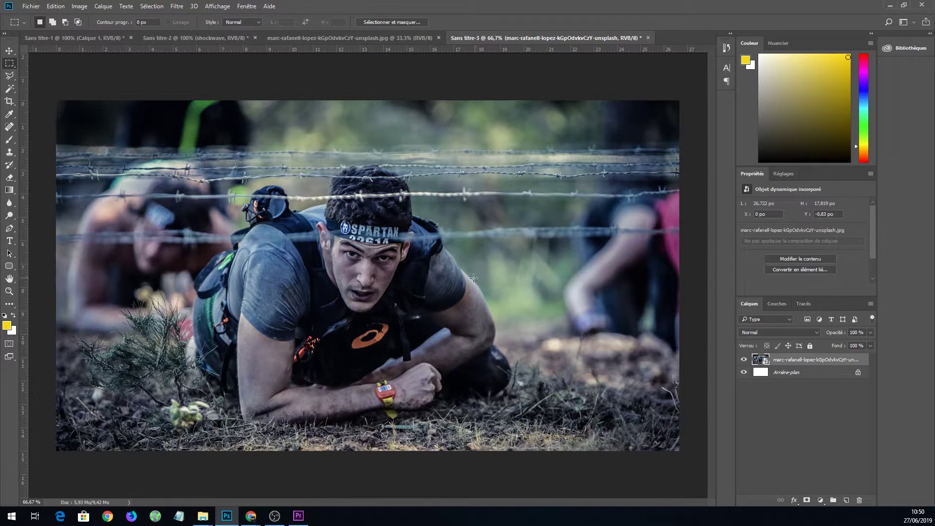
mouse_move(252, 518)
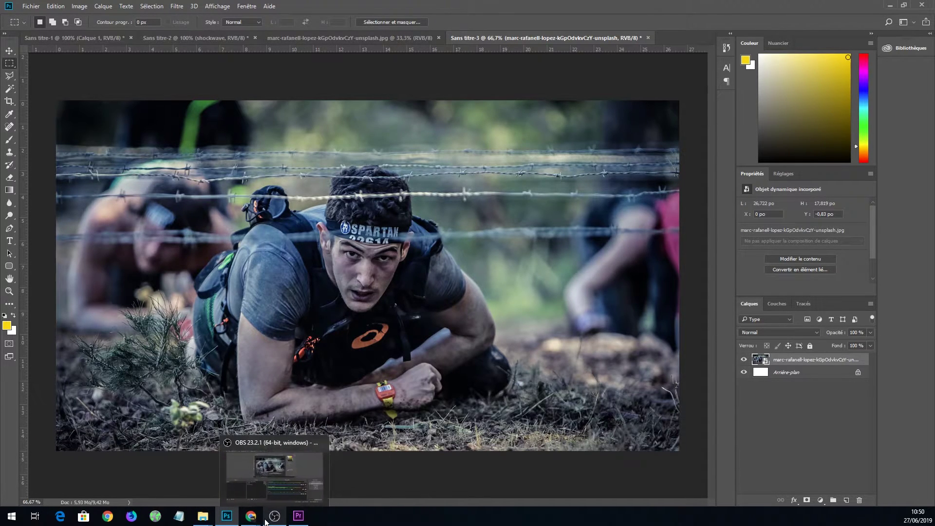
click(222, 39)
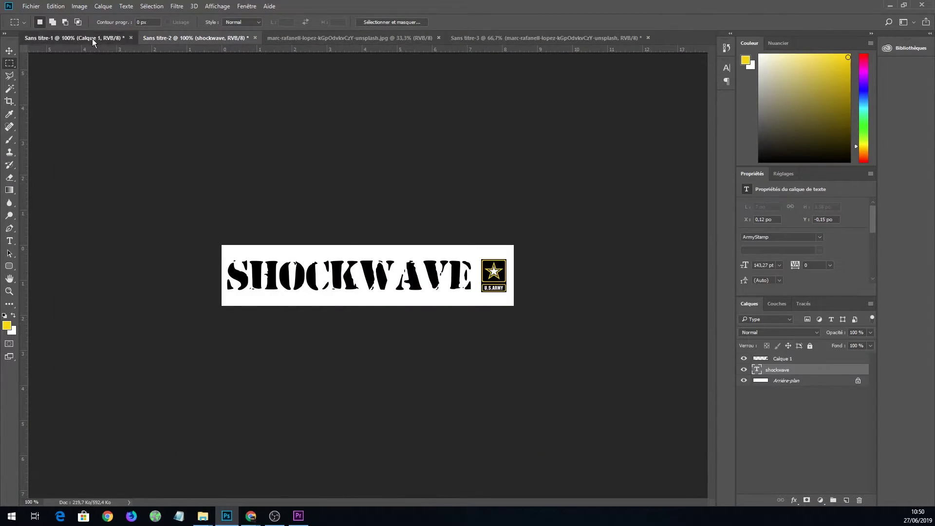
In the watch document, erase the addies logo in the top-left corner.
click(93, 40)
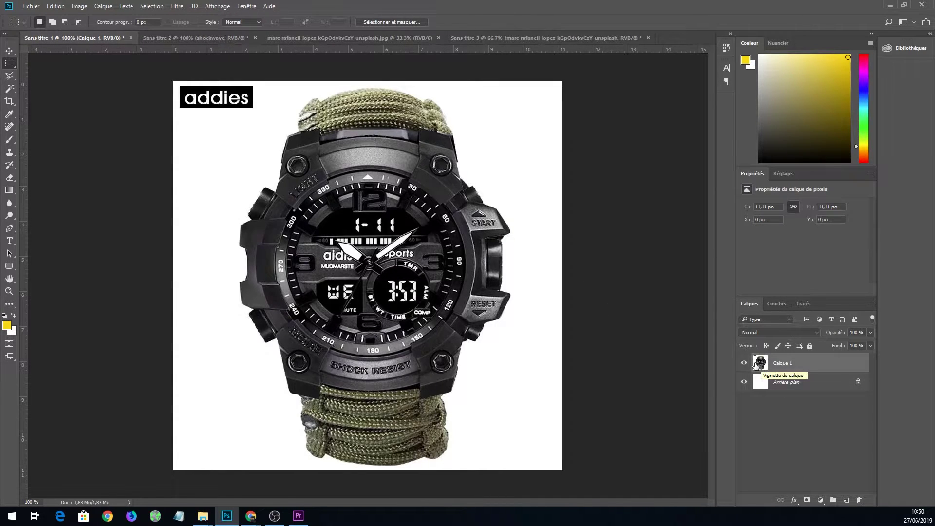
click(746, 365)
click(747, 365)
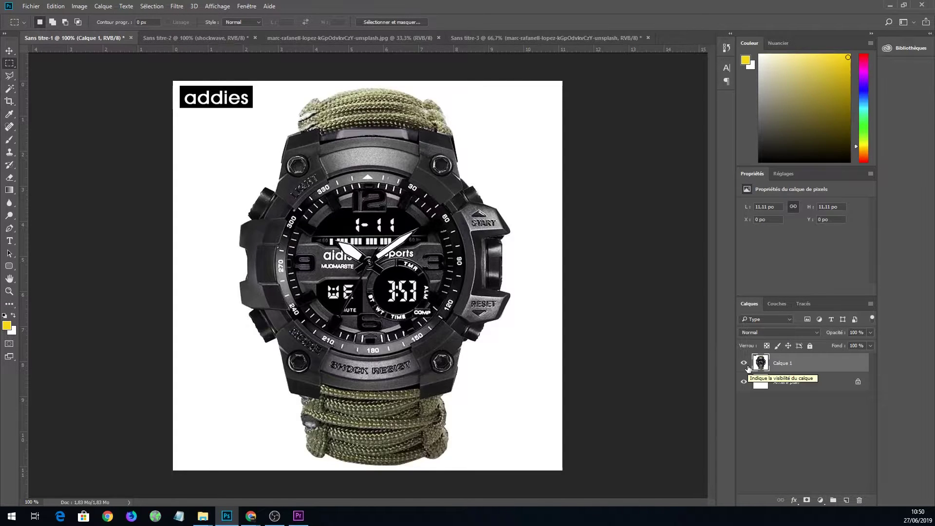
drag(153, 73, 267, 122)
key(Delete)
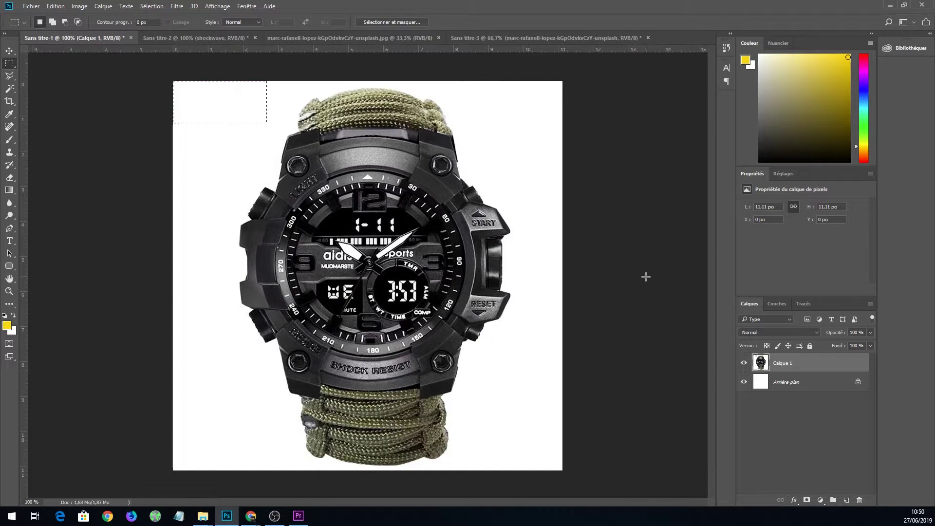
key(ctrl+d)
Delete the white background around the watch with the Magic Wand.
click(9, 88)
click(290, 117)
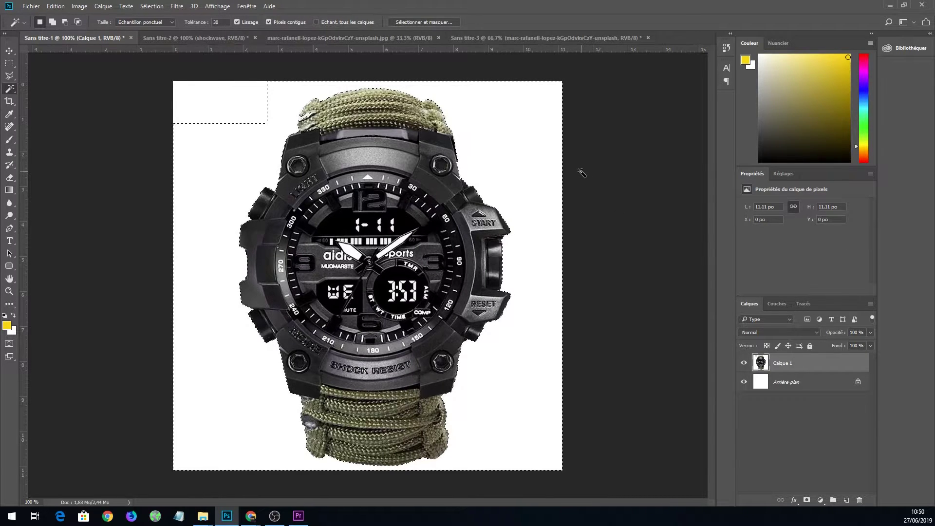
key(Delete)
key(m)
key(ctrl+d)
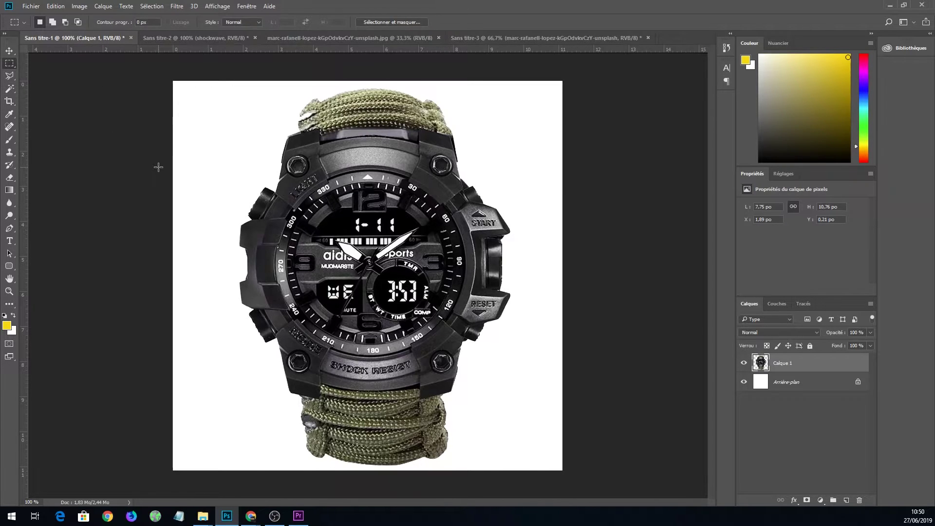
Drag the whole watch layer into the Sans titre-3 runner photo.
click(9, 50)
key(ctrl+a)
drag(549, 36, 545, 87)
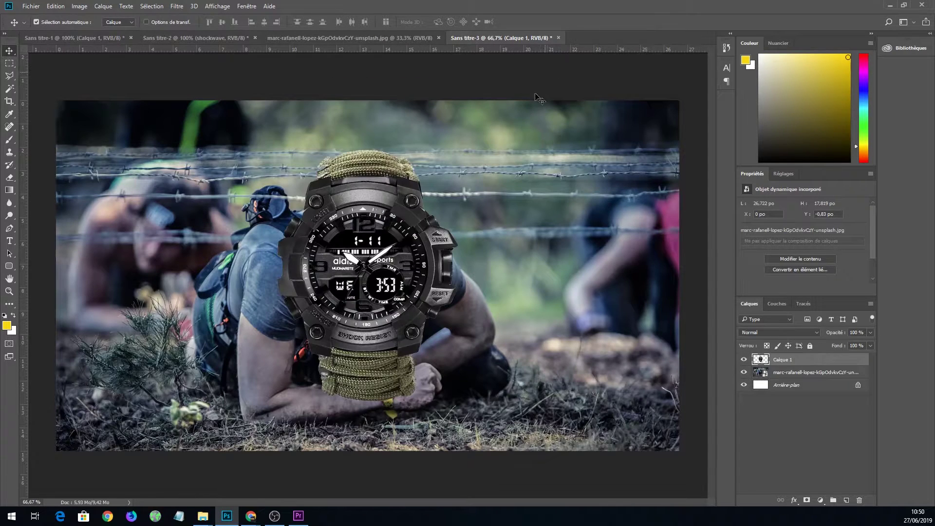
Shrink the watch and move it to the right of the runner.
key(ctrl+t)
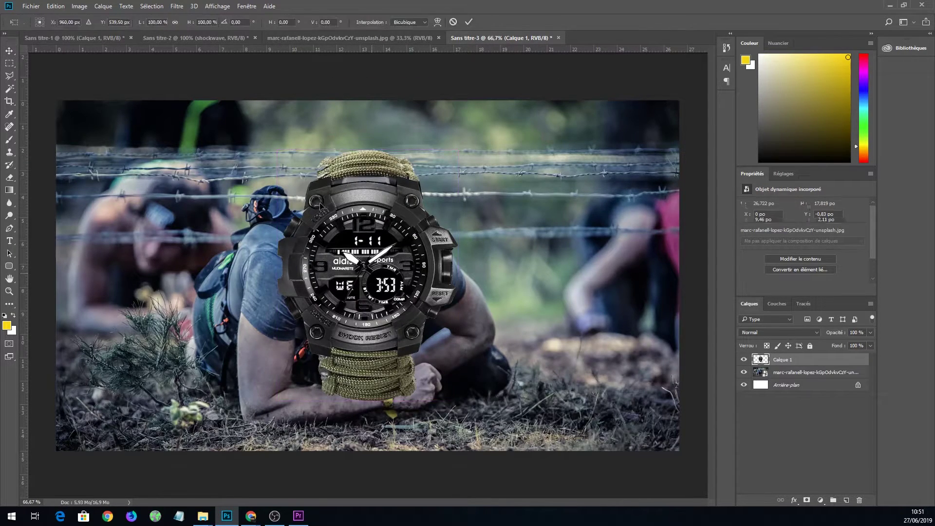
drag(279, 151, 321, 209)
drag(385, 305, 557, 284)
click(9, 63)
click(410, 192)
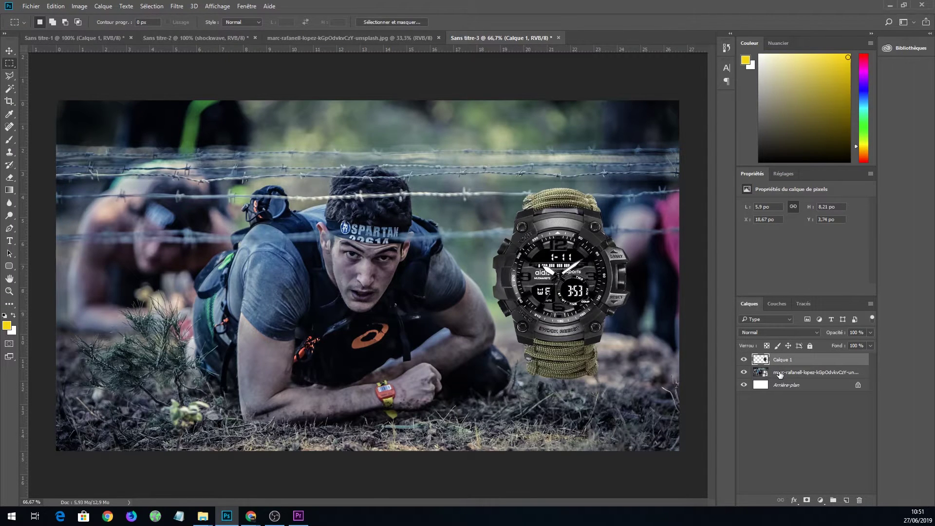
On a new layer above the photo, draw a rounded rectangle covering the whole canvas.
click(779, 373)
click(845, 500)
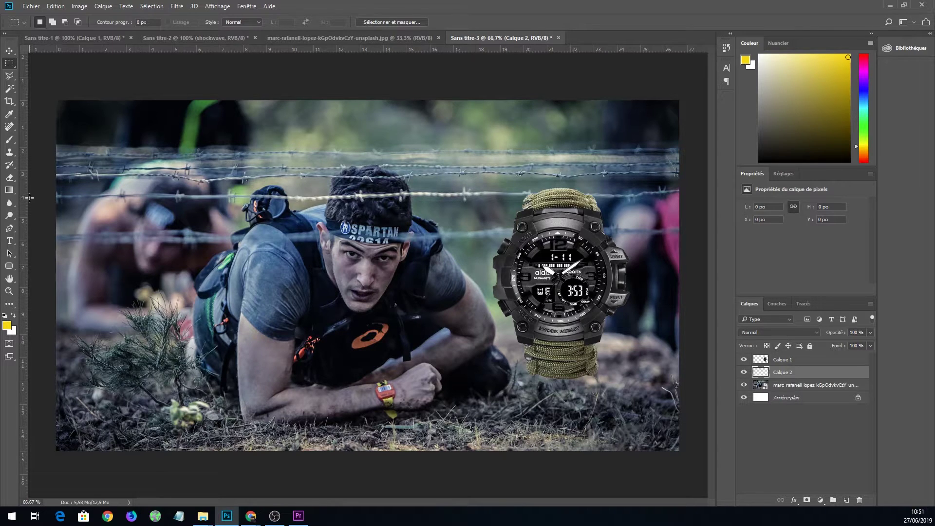
click(7, 325)
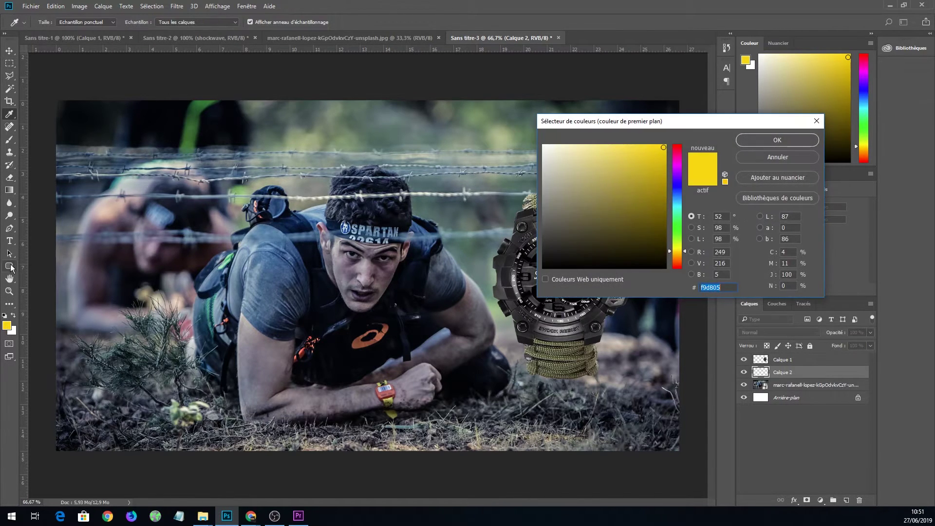
click(741, 161)
click(9, 266)
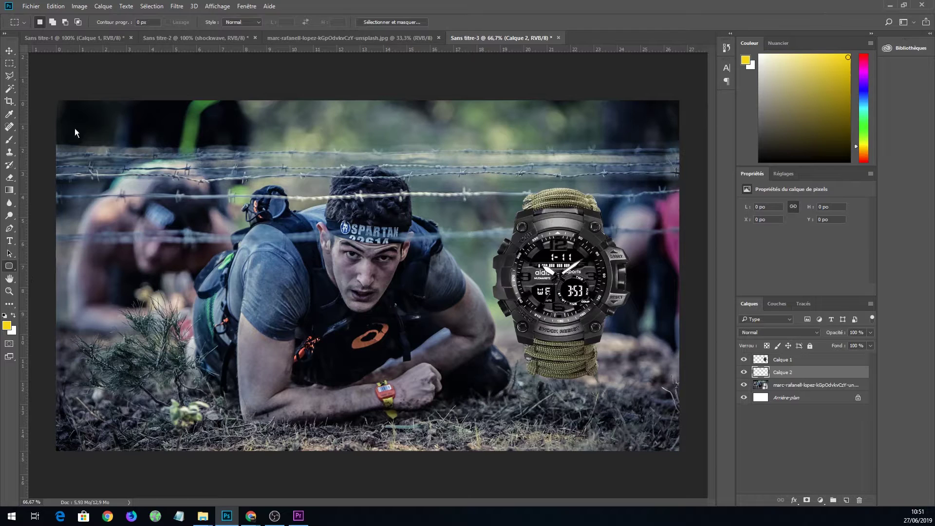
drag(47, 86, 688, 471)
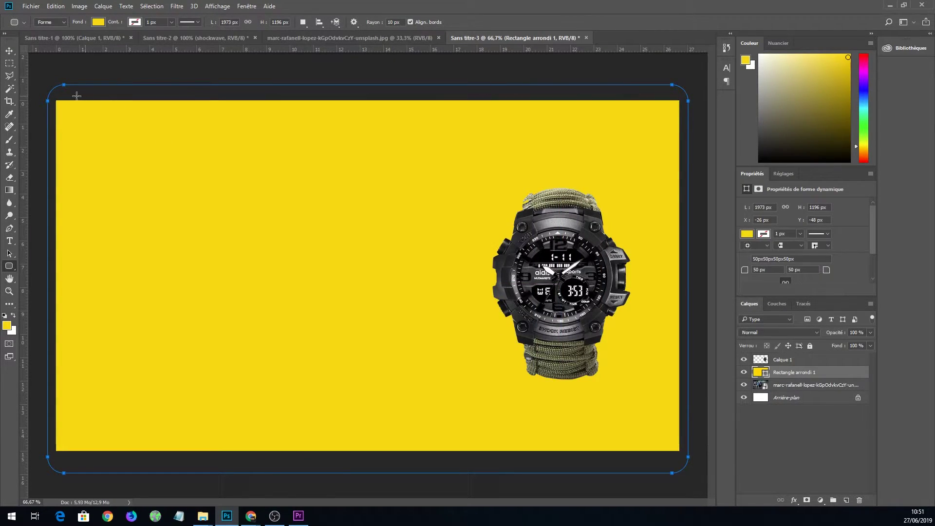
click(9, 50)
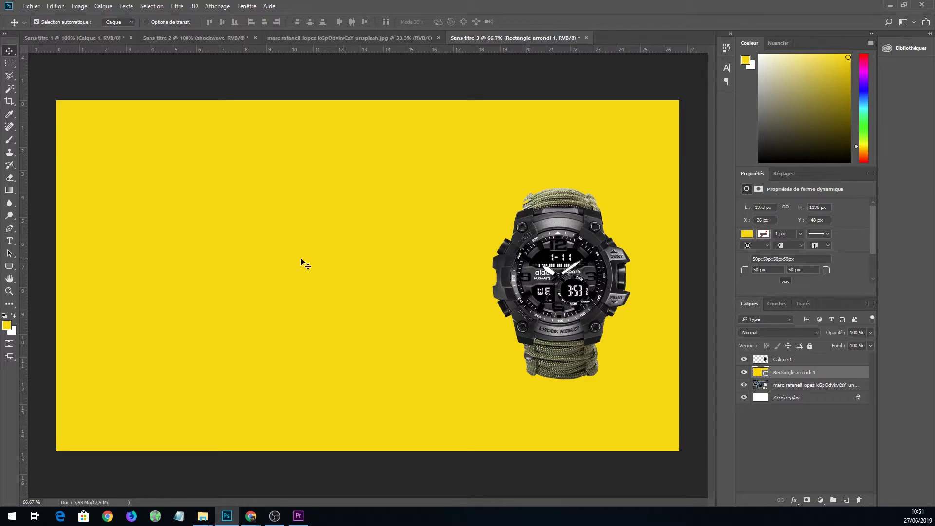
Set the colour to black #000000 and redraw the full-canvas rounded rectangle with a black fill.
click(7, 326)
text(000000)
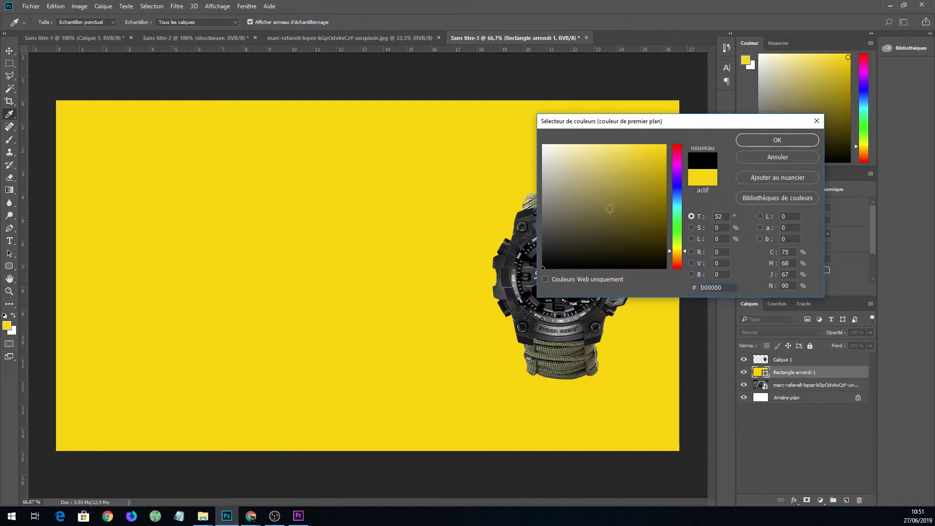
click(777, 140)
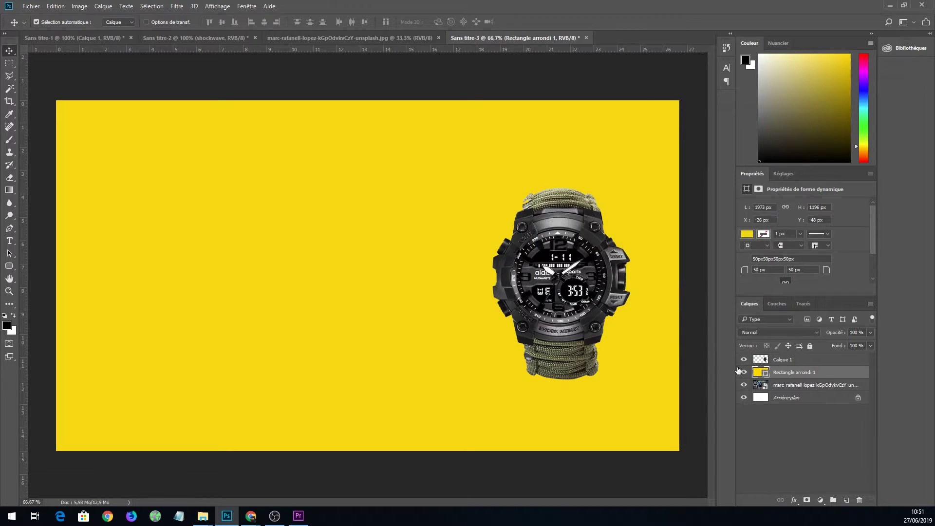
click(743, 372)
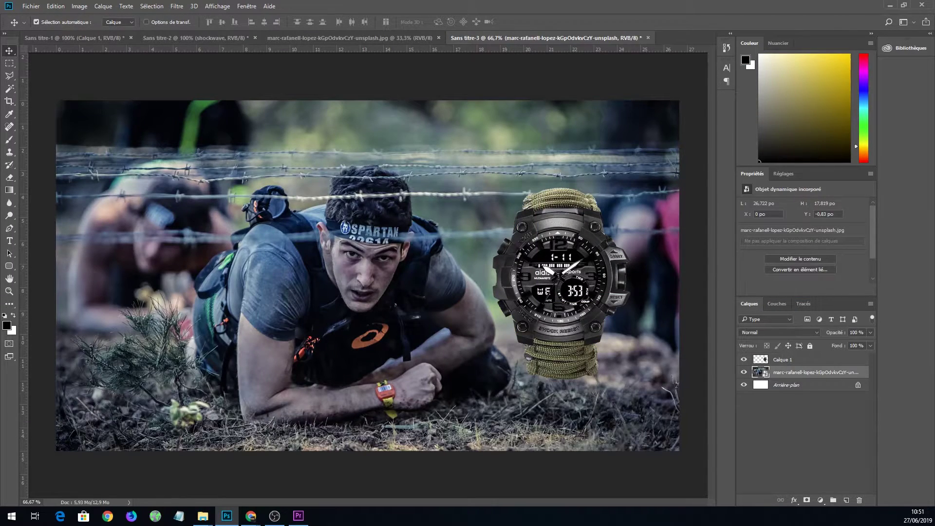
click(9, 266)
drag(49, 86, 695, 471)
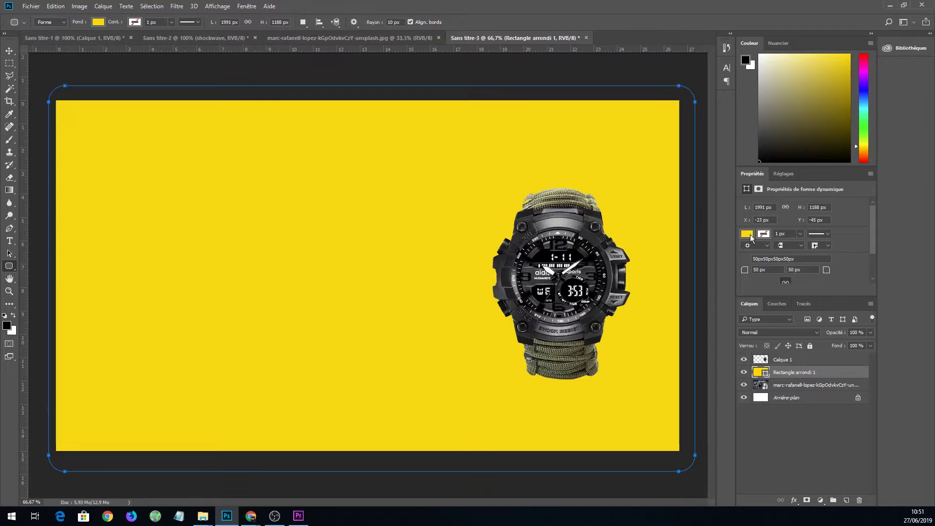
double_click(758, 372)
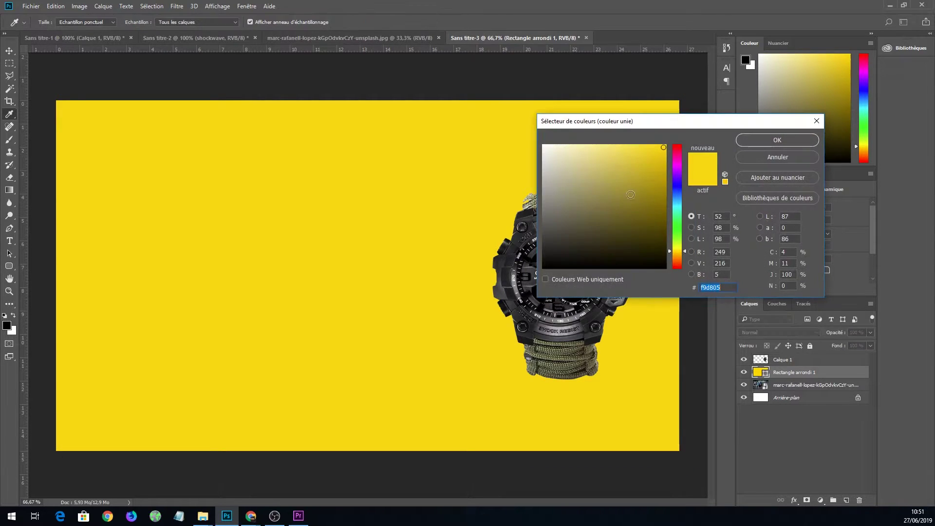
click(542, 268)
click(770, 140)
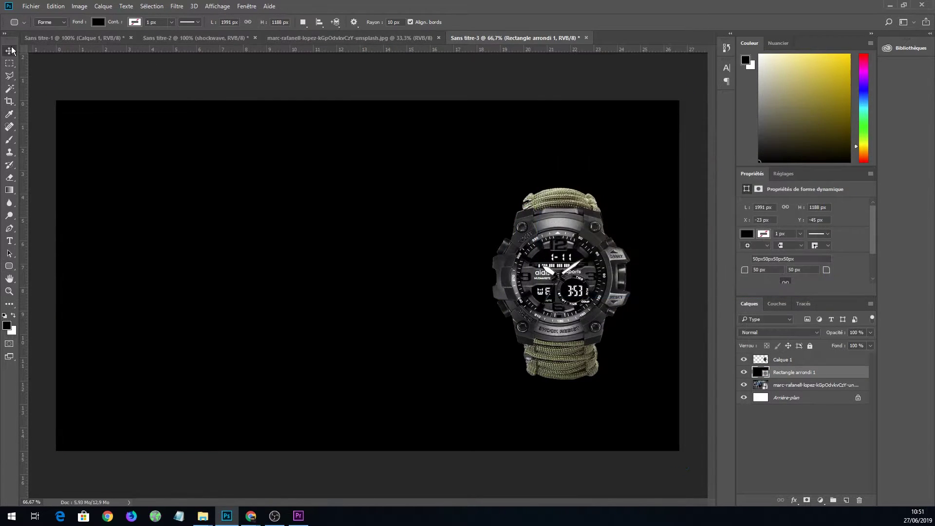
Lower the rectangle's fill to 76% and reposition the watch on the photo.
key(v)
click(870, 346)
mouse_move(871, 357)
mouse_down()
mouse_move(840, 357)
mouse_move(854, 356)
mouse_up()
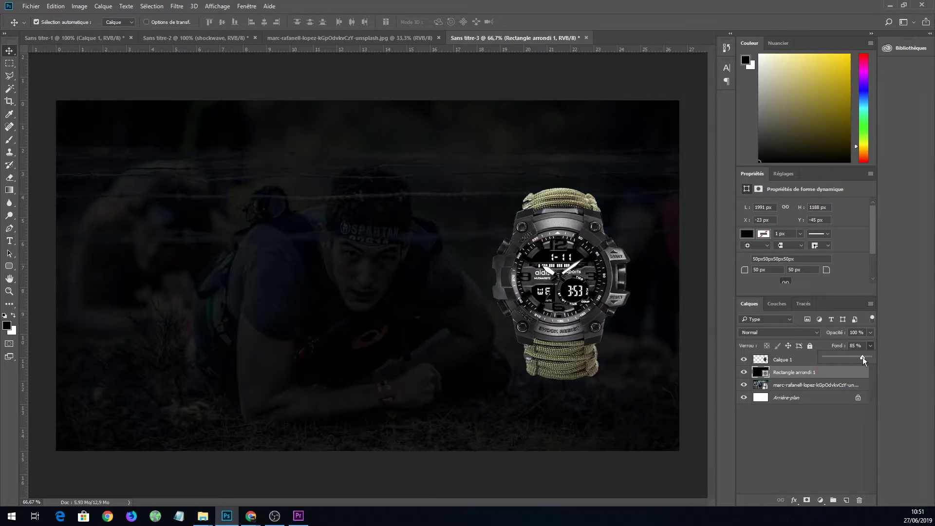
drag(860, 357, 858, 357)
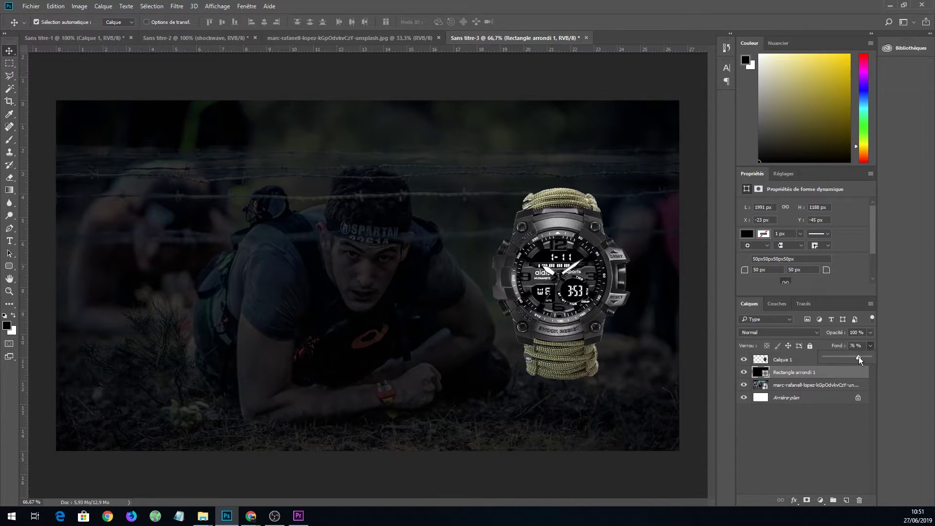
click(10, 52)
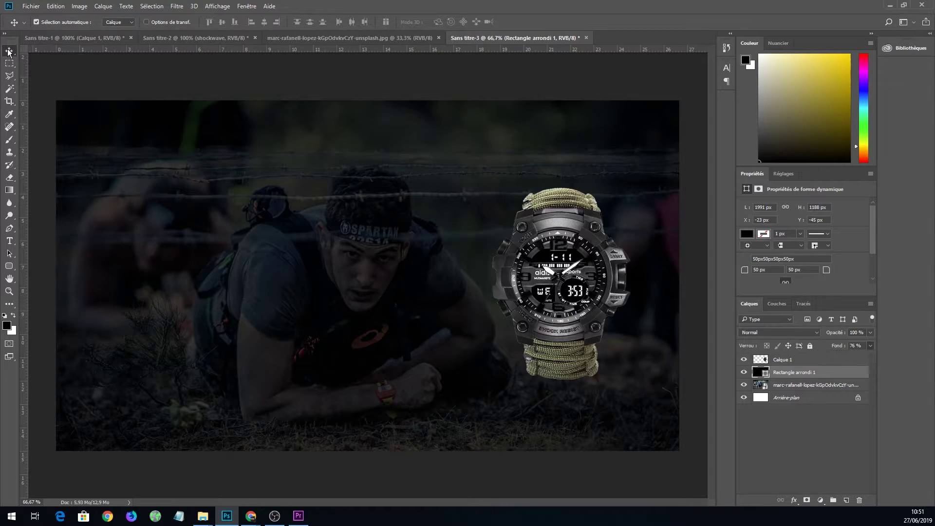
click(401, 87)
drag(563, 287, 529, 295)
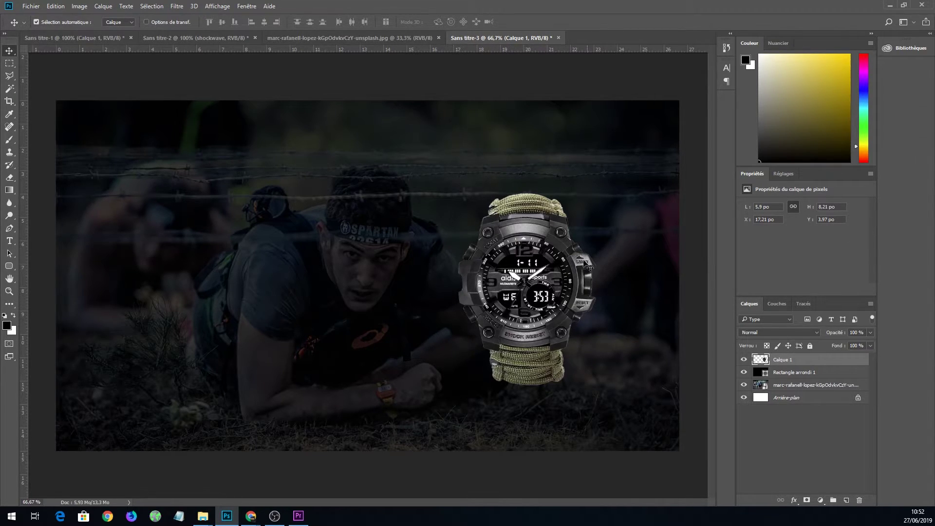
Export the banner with Save for Web (legacy) as JPEG 'test', then minimize Photoshop.
click(31, 6)
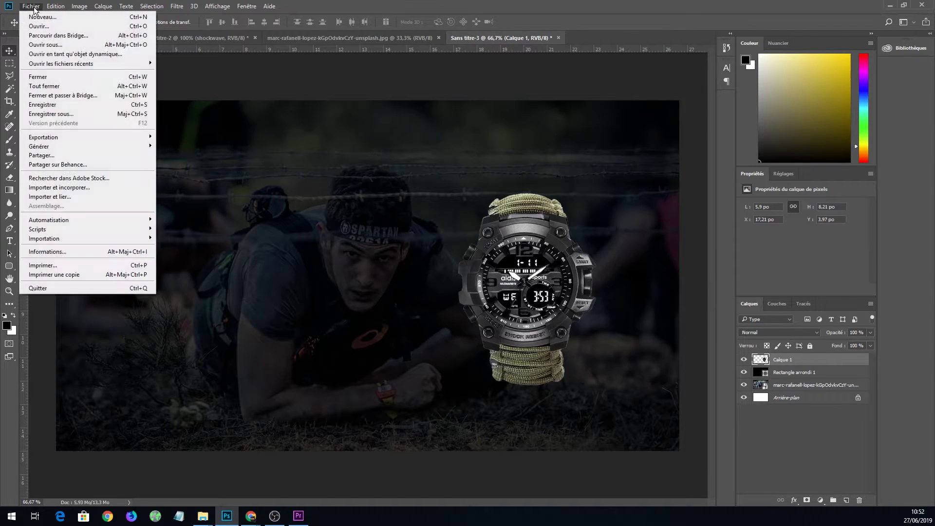
mouse_move(77, 140)
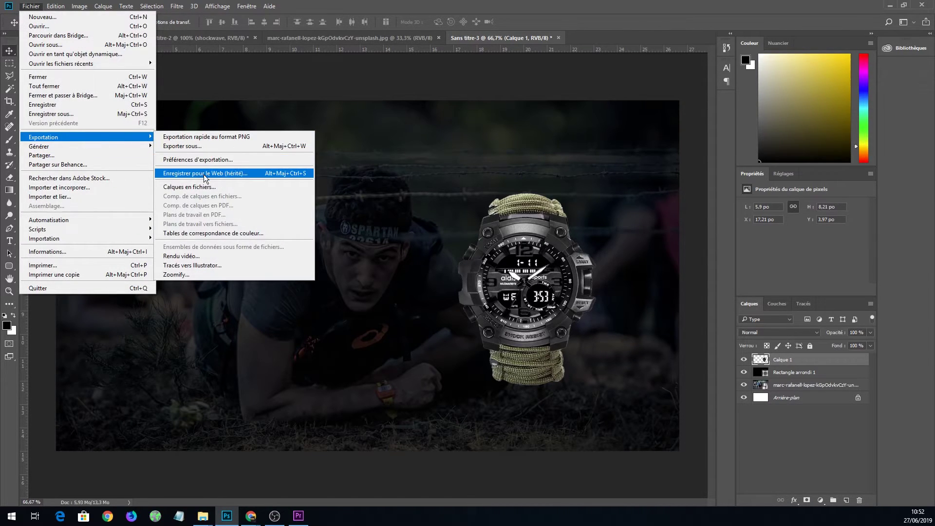
click(203, 174)
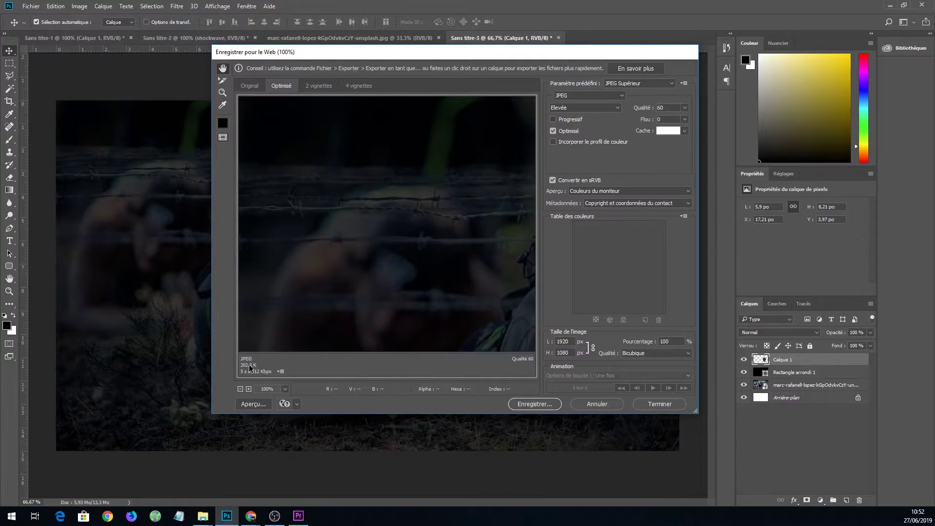
click(547, 406)
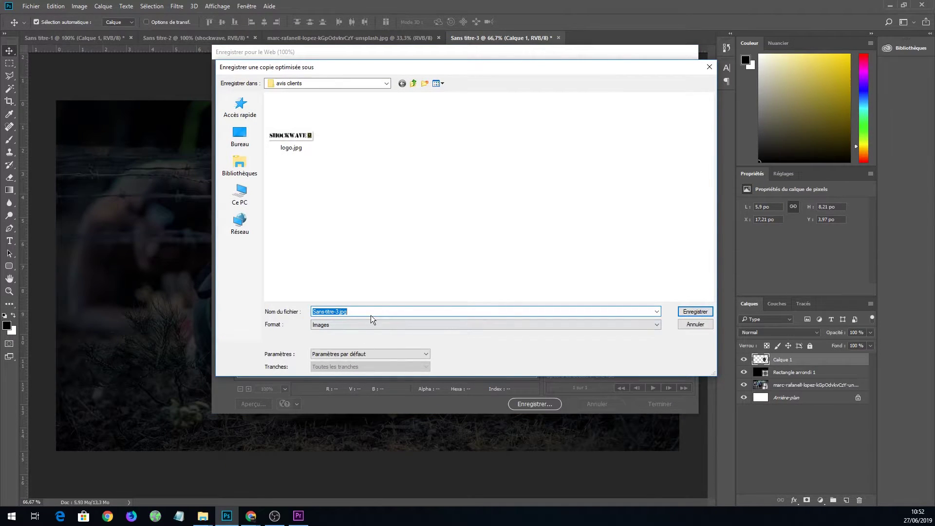
text(test)
key(Return)
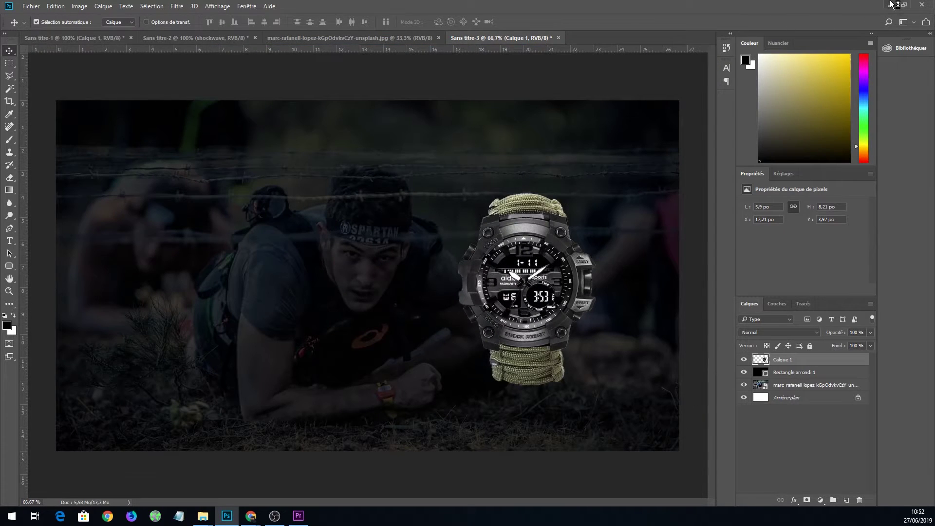
click(892, 6)
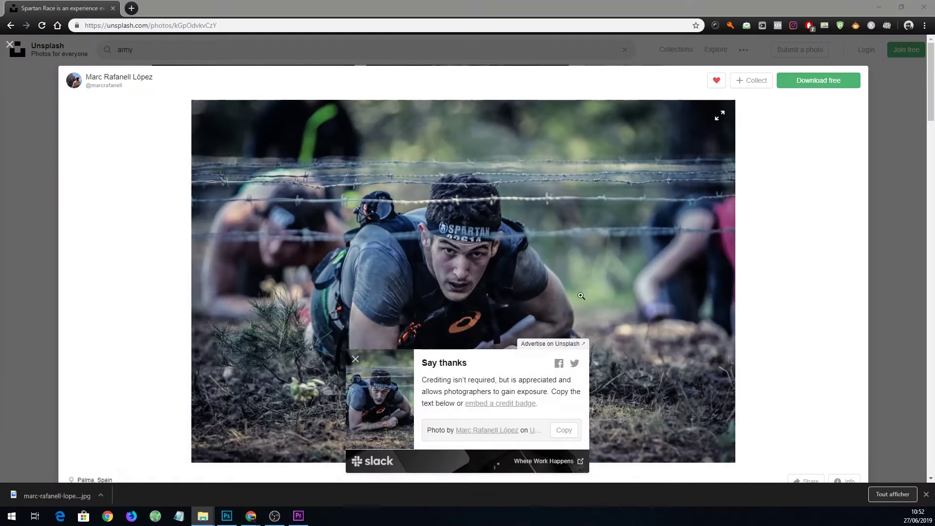
Upload the watch banner file through the image slide's image picker.
click(923, 7)
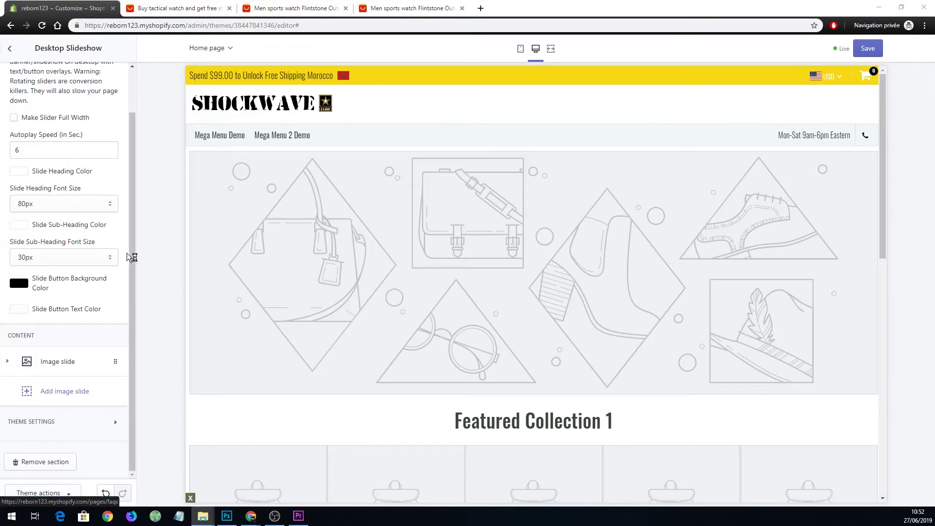
click(59, 364)
click(63, 441)
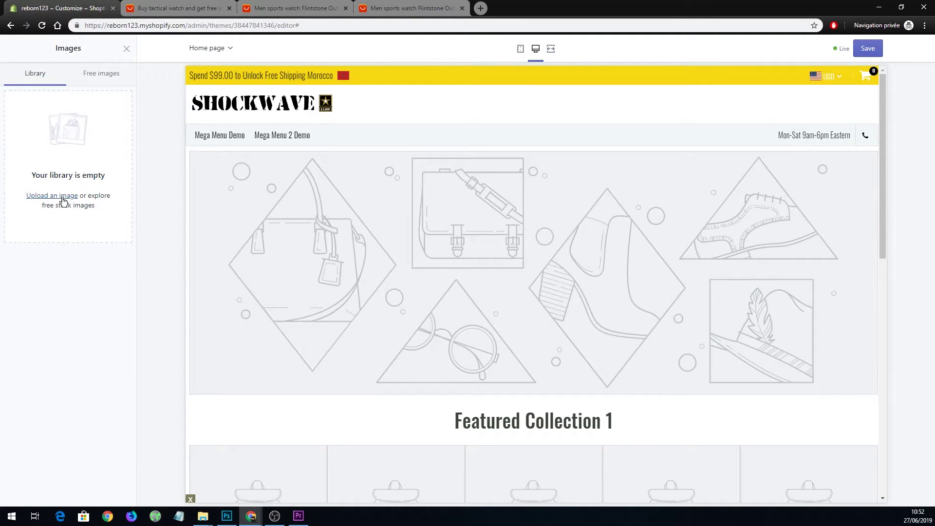
click(63, 197)
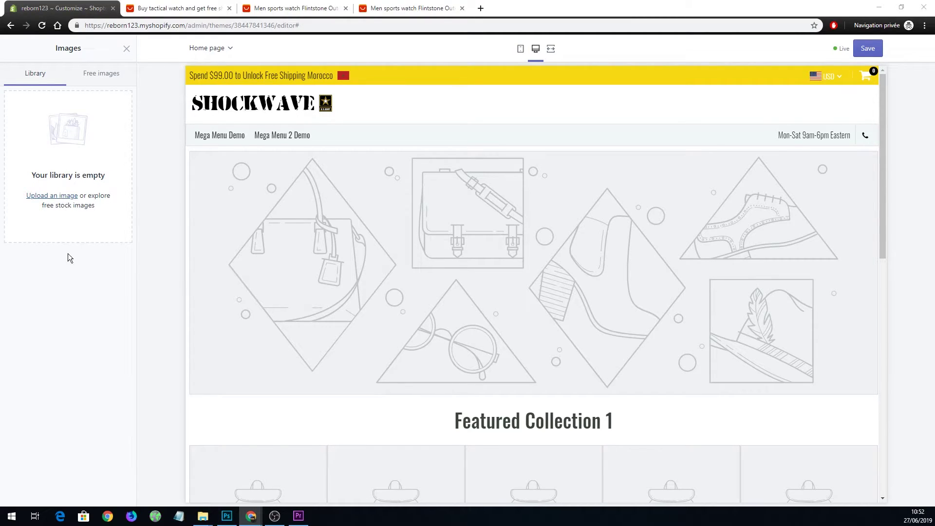
drag(160, 232, 75, 170)
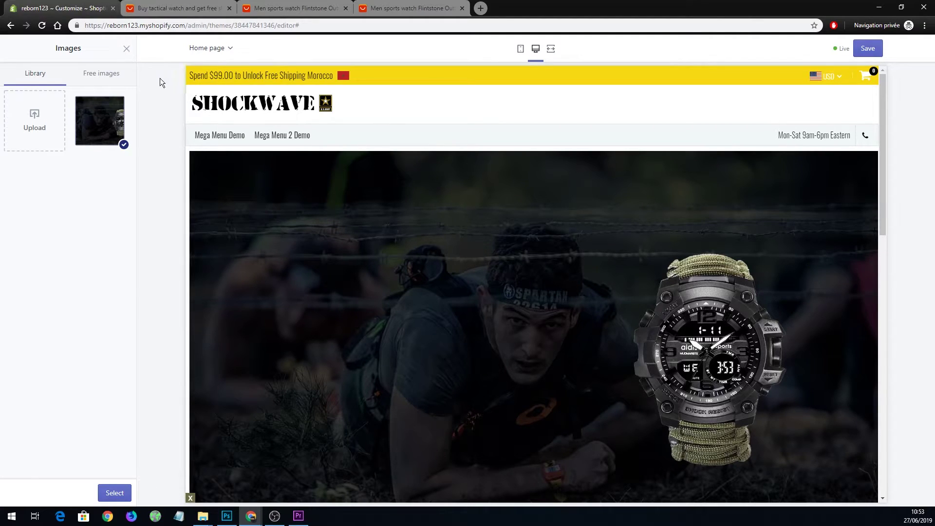
click(126, 50)
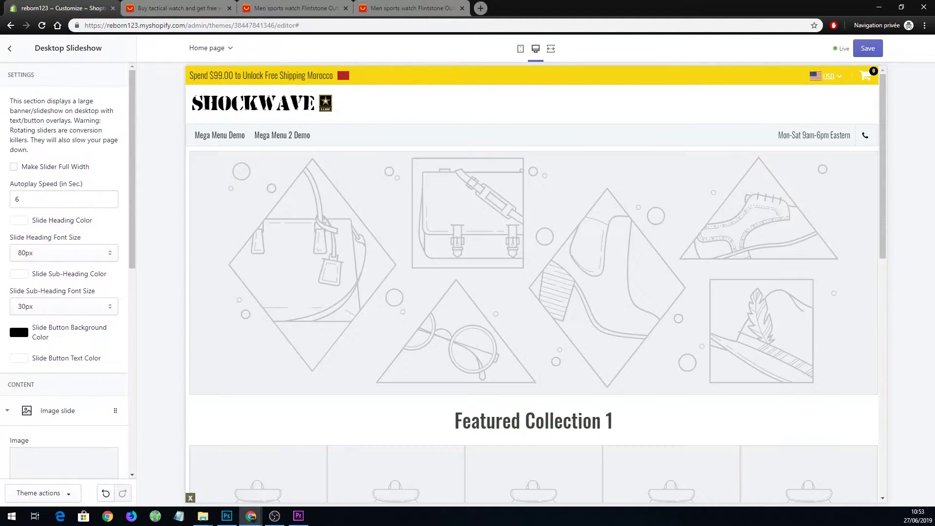
Set the Desktop Slideshow's image slide to the uploaded watch banner.
click(520, 49)
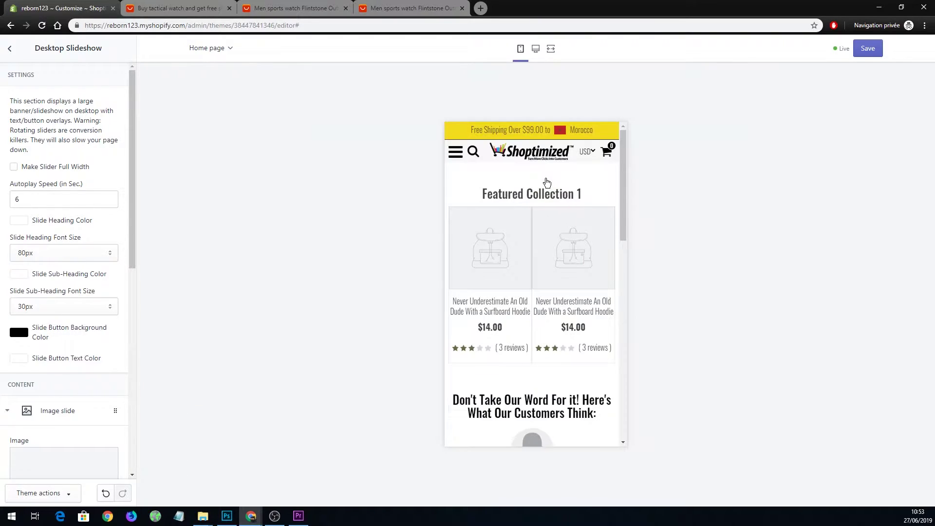
click(10, 50)
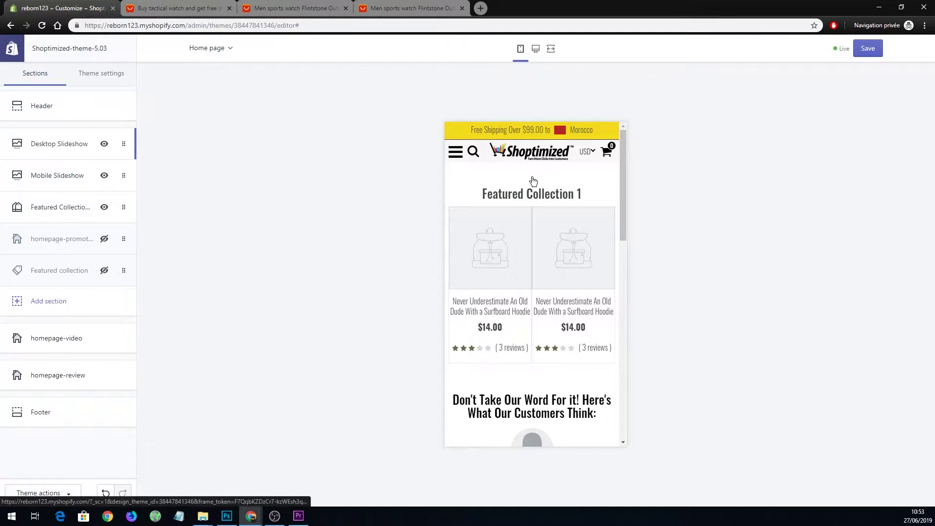
click(537, 51)
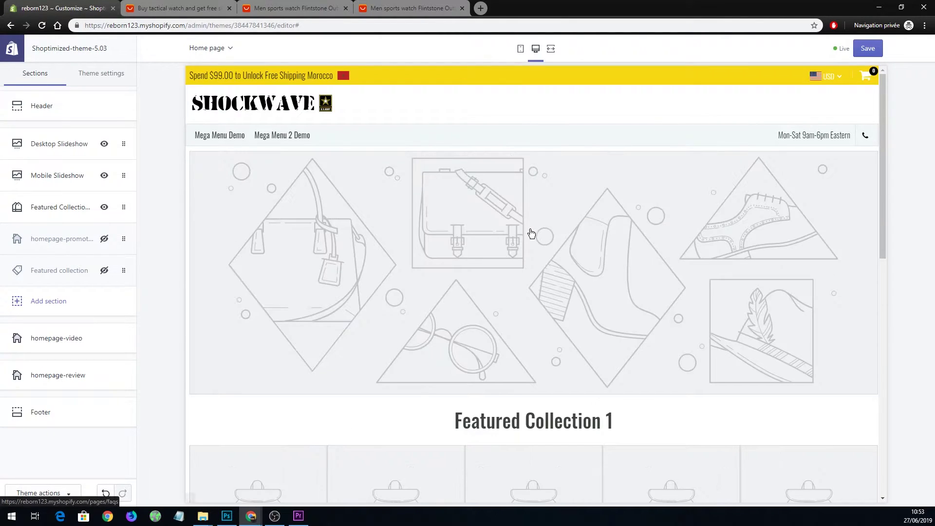
click(59, 149)
scroll(107, 302, down, 2)
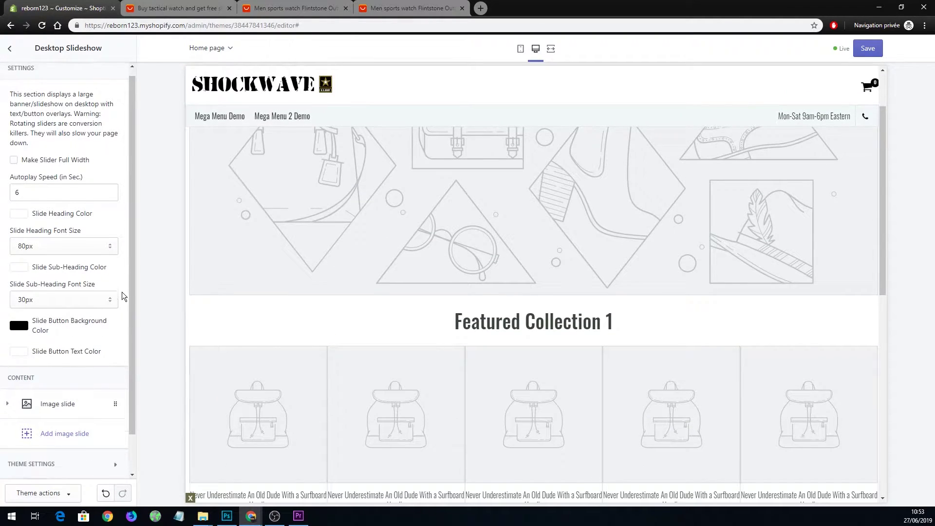
click(56, 362)
click(84, 444)
click(111, 137)
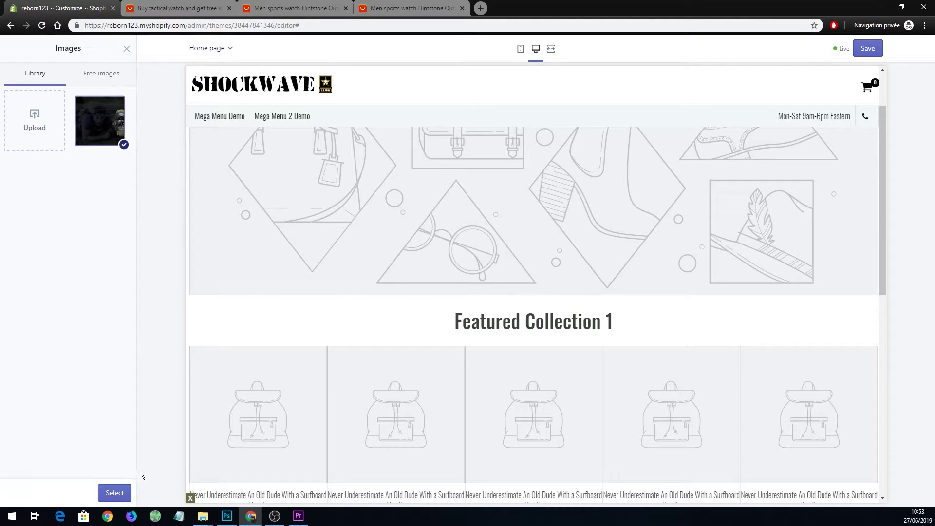
click(115, 494)
Save the theme and check the homepage in the phone preview.
click(867, 49)
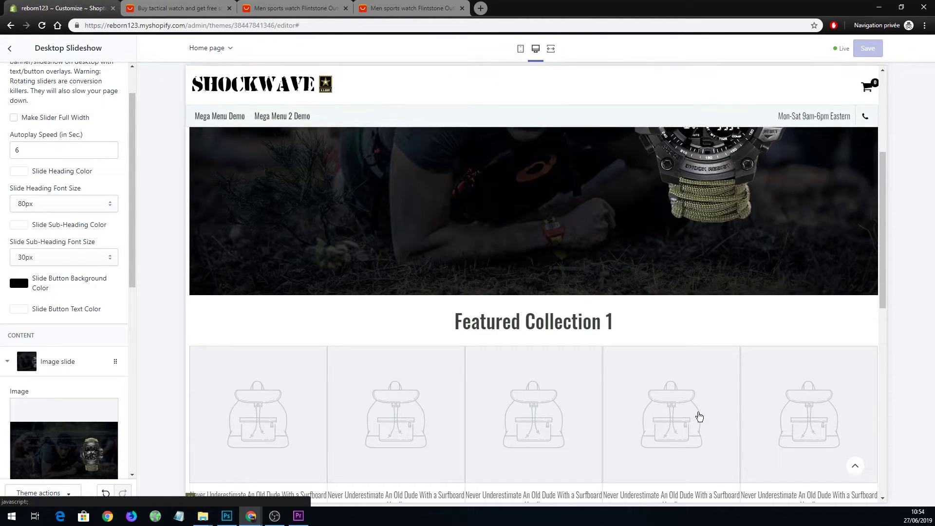
click(519, 48)
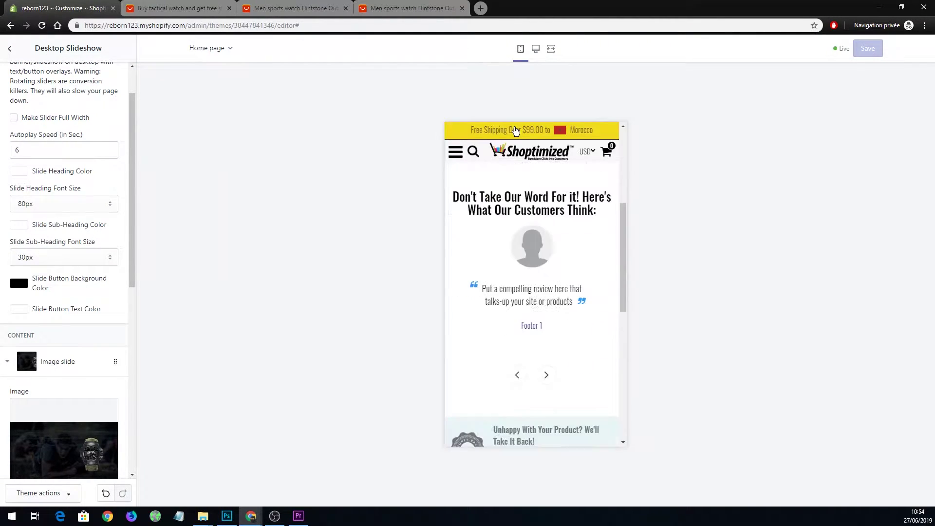
scroll(611, 277, up, 5)
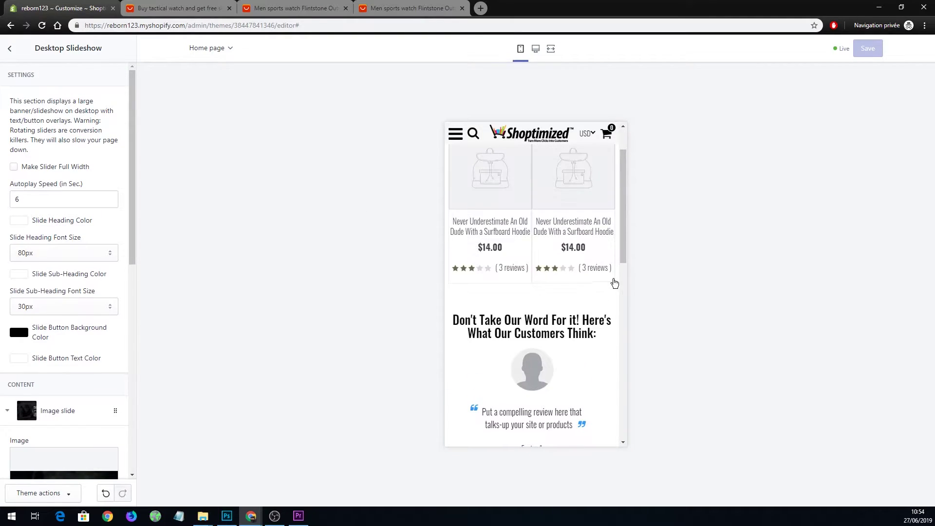
click(10, 48)
Open Mobile Slideshow settings, switch to desktop preview, and follow the Mega Menu Demo link.
click(62, 191)
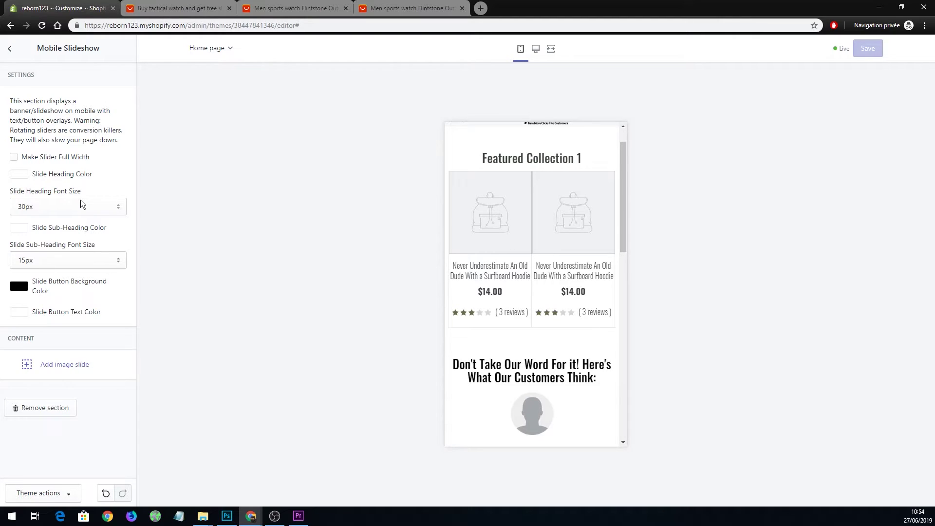
scroll(511, 234, up, 1)
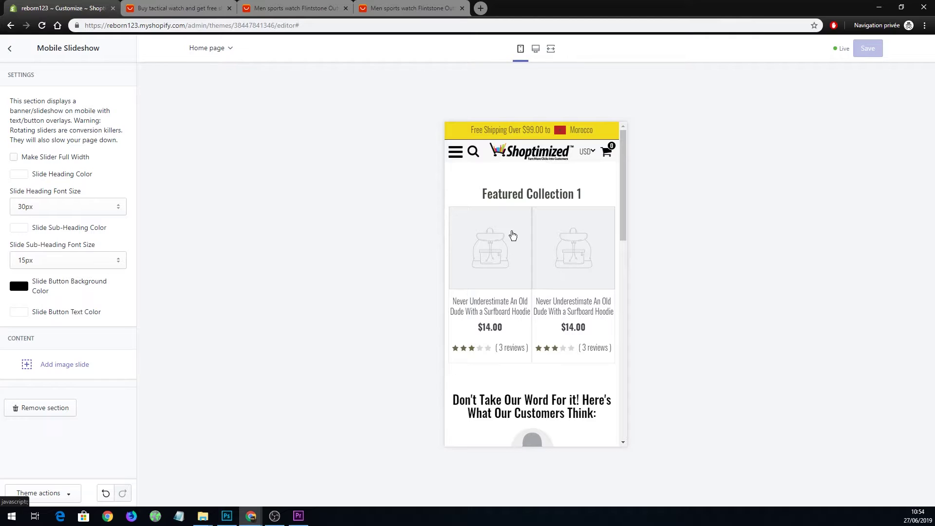
click(535, 48)
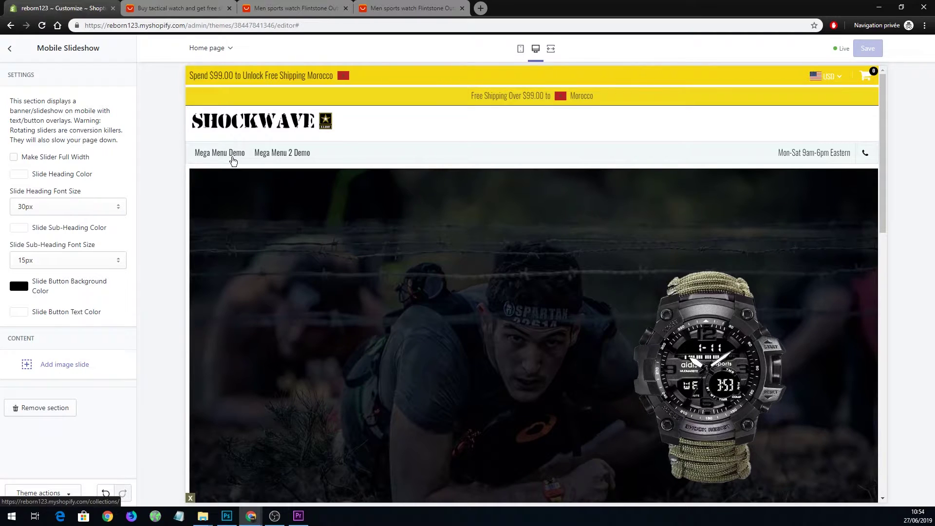
click(43, 27)
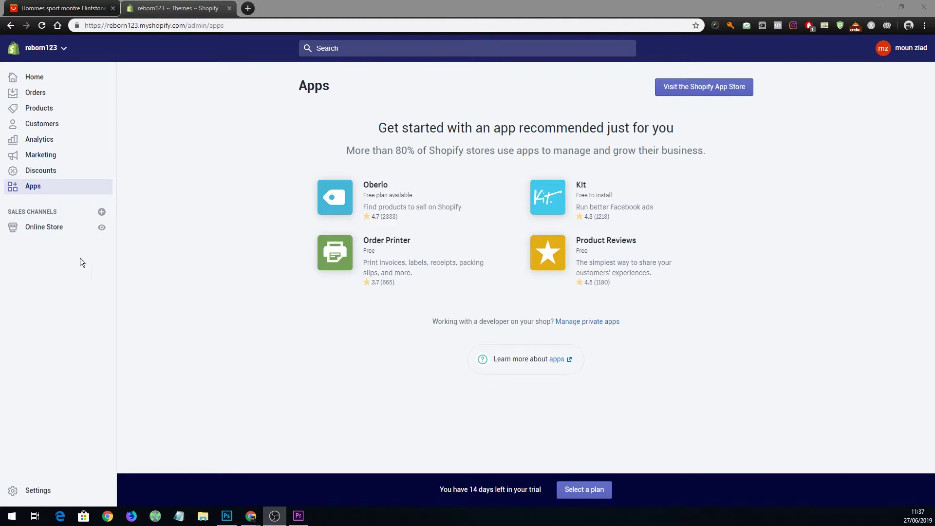
Start adding Oberlo, copy the store's address from the admin, and paste it into the login.
click(335, 203)
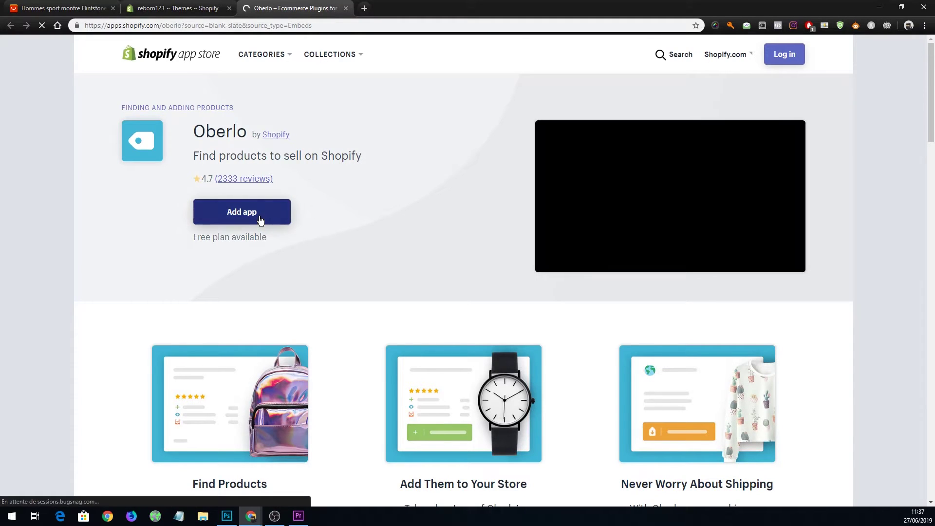
click(260, 220)
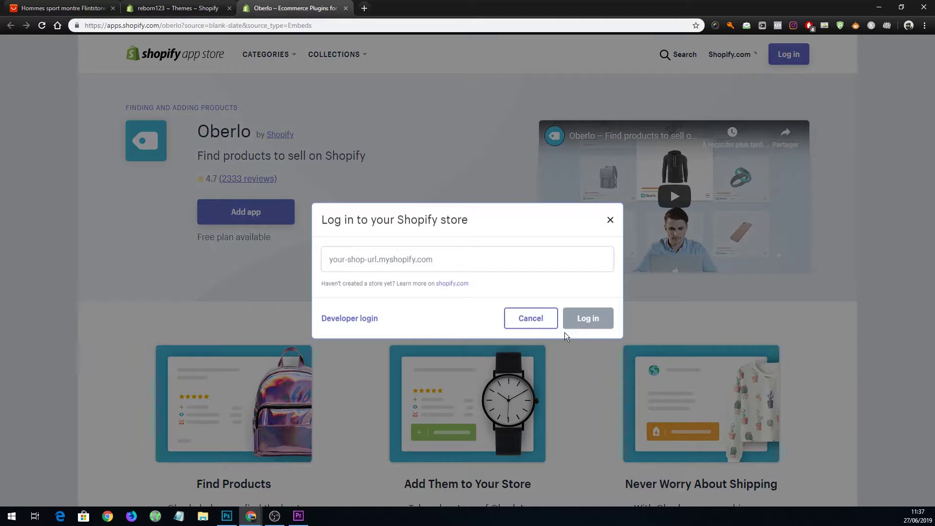
click(182, 11)
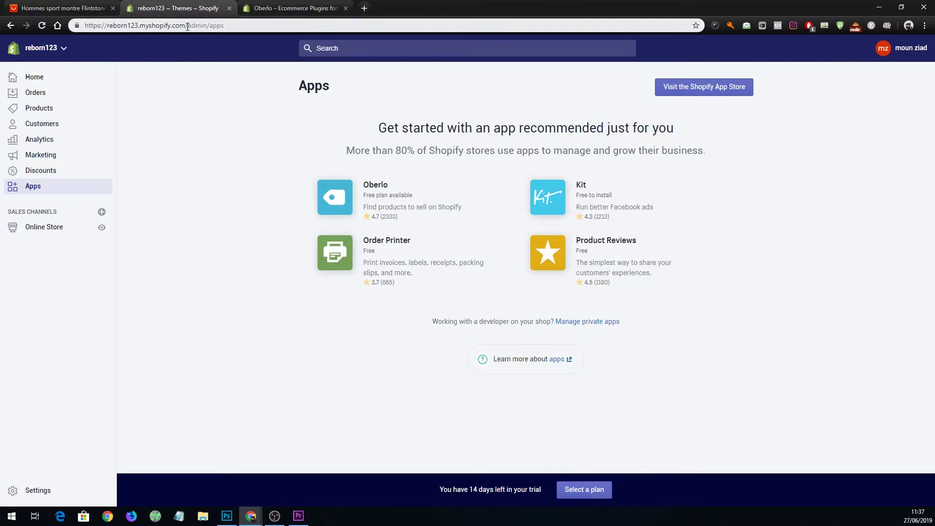
drag(189, 27, 94, 26)
right_click(121, 25)
click(147, 77)
click(292, 7)
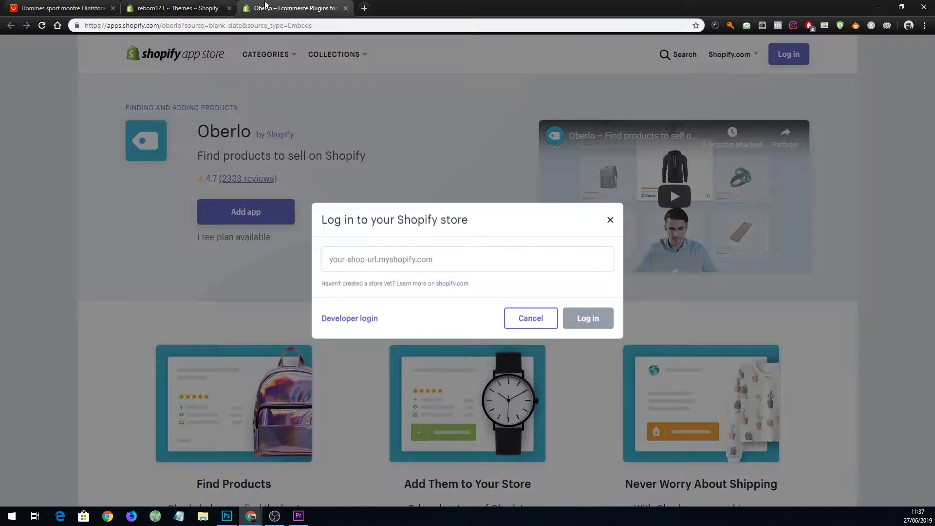
right_click(385, 255)
click(414, 328)
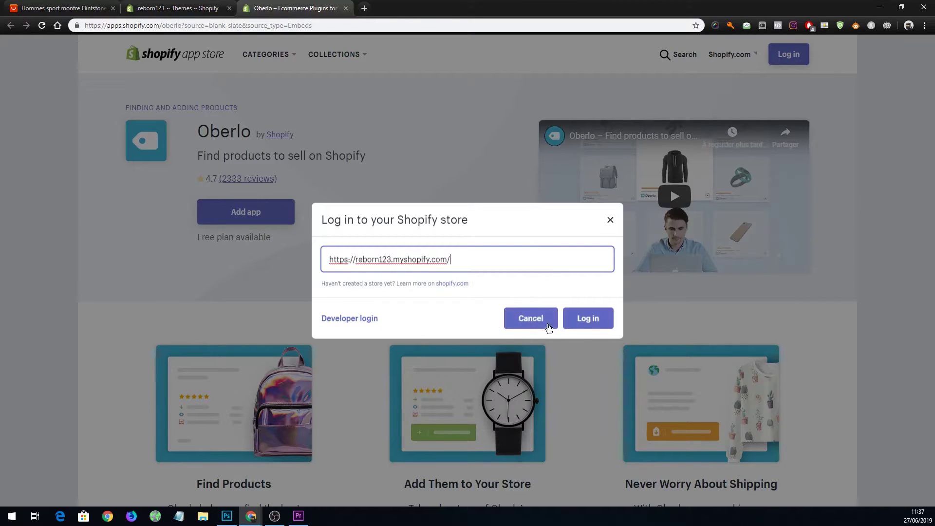
click(587, 319)
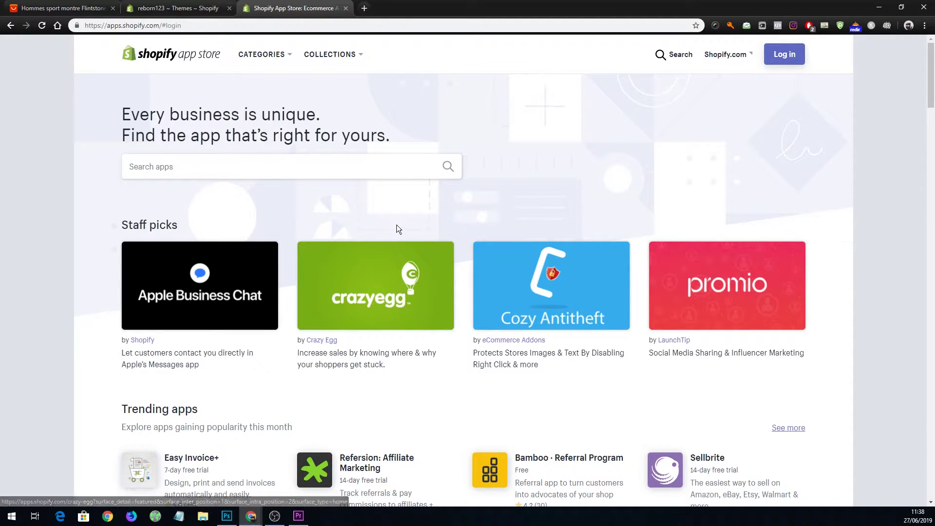
click(784, 61)
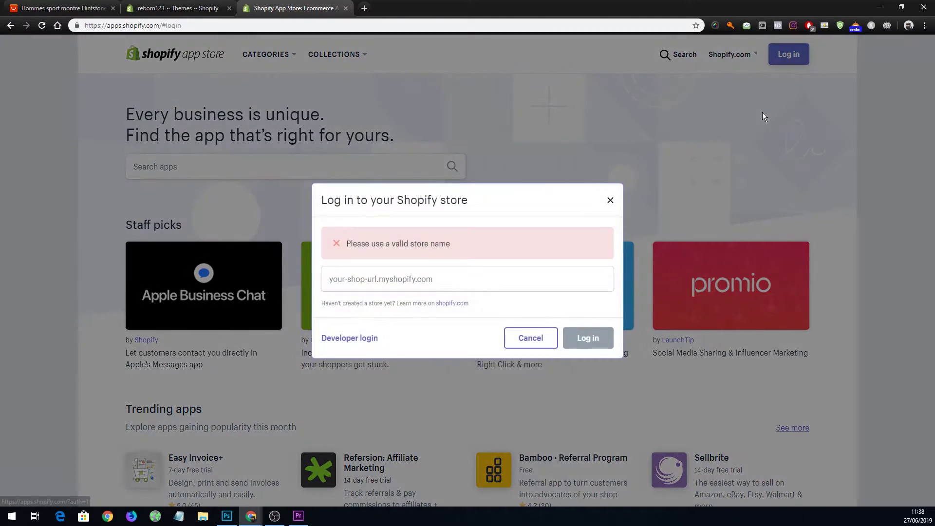
click(406, 284)
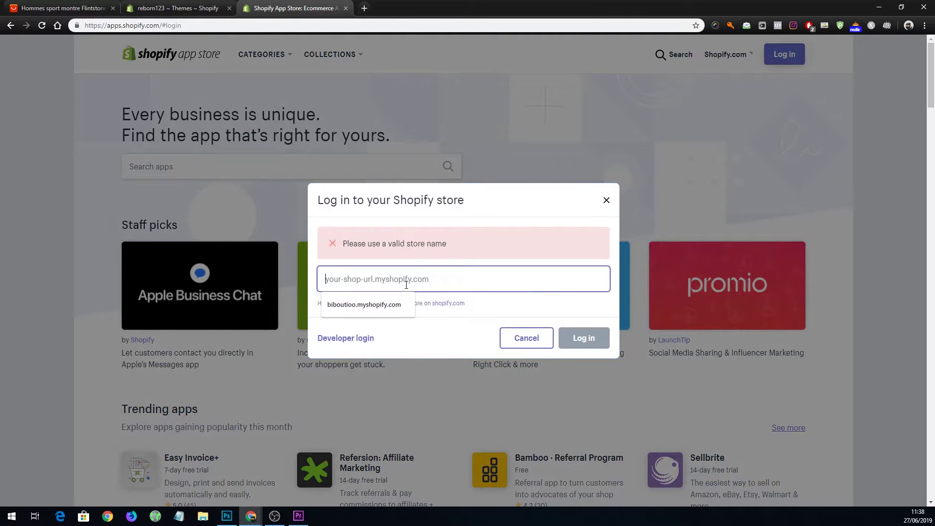
key(ctrl+v)
drag(351, 283, 270, 290)
key(BackSpace)
click(445, 284)
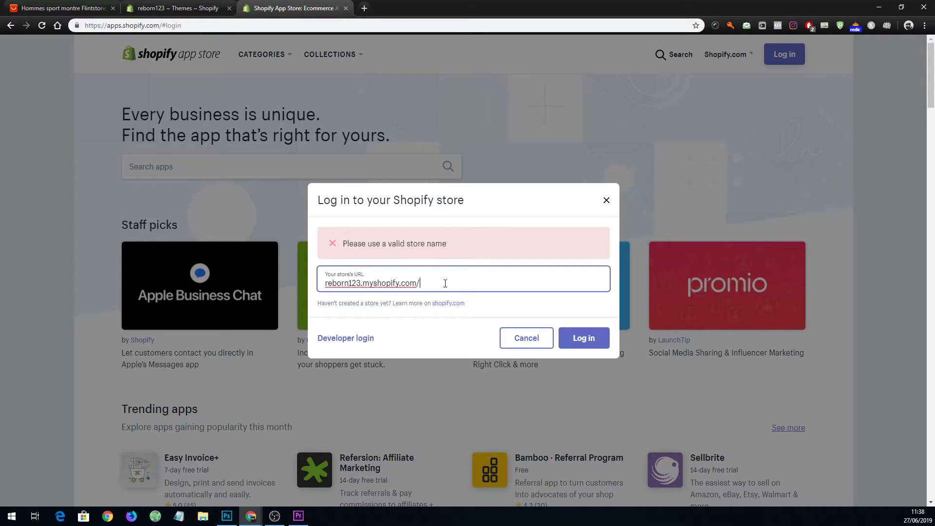
key(BackSpace)
click(585, 338)
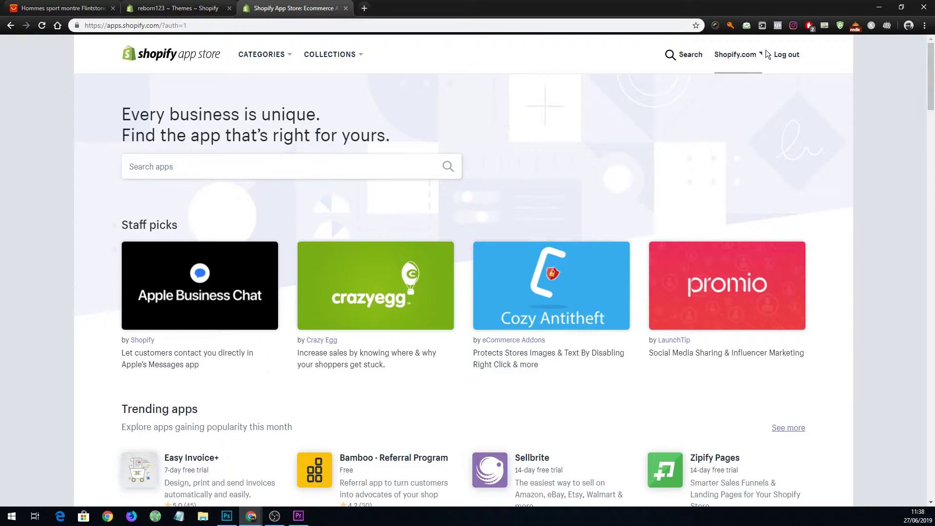
Search the App Store for 'oberlo', then add and install the Oberlo app on the store.
click(230, 170)
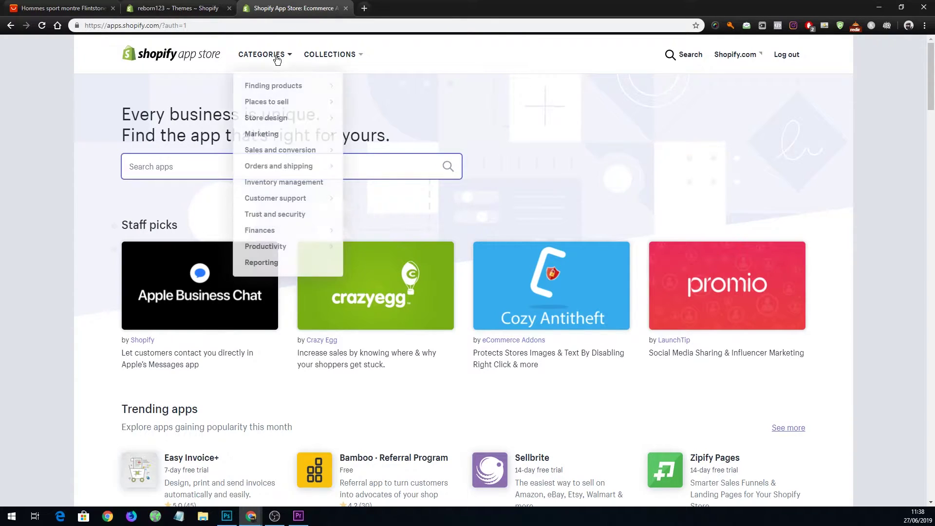
text(oberlo)
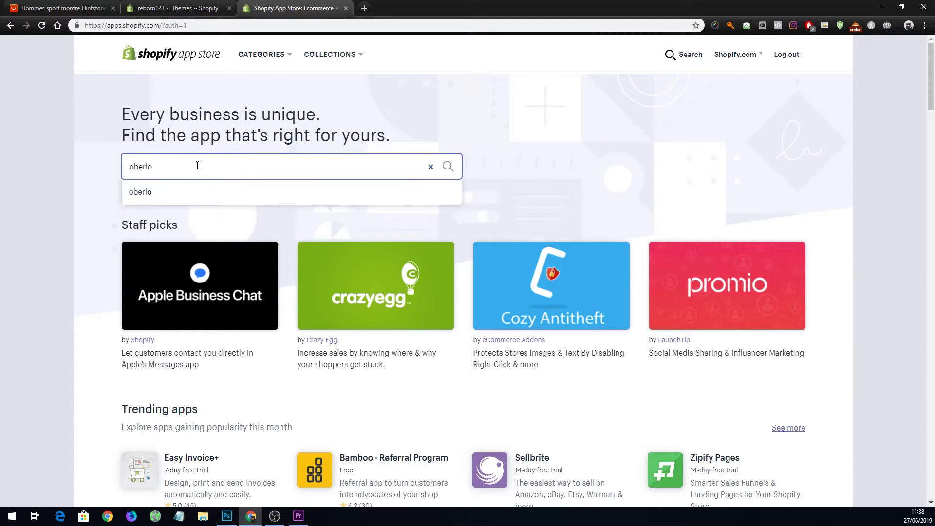
key(Return)
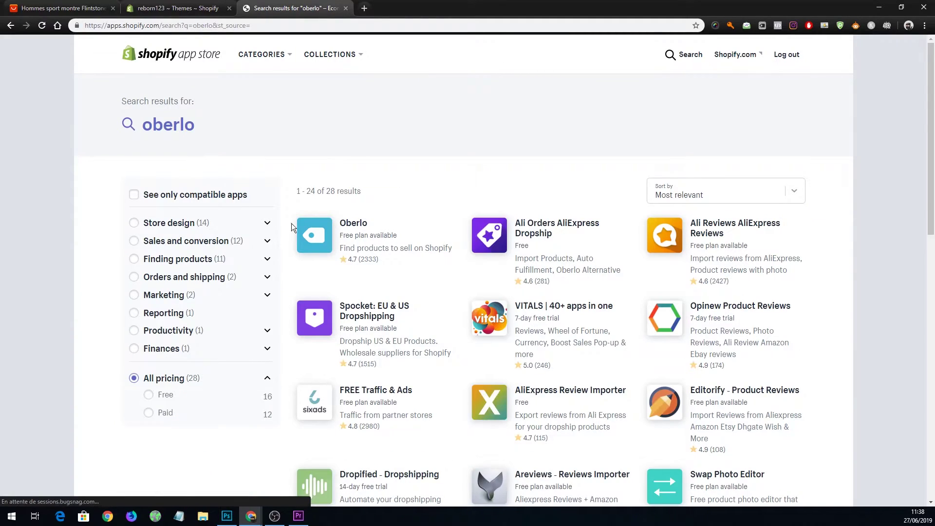
click(326, 233)
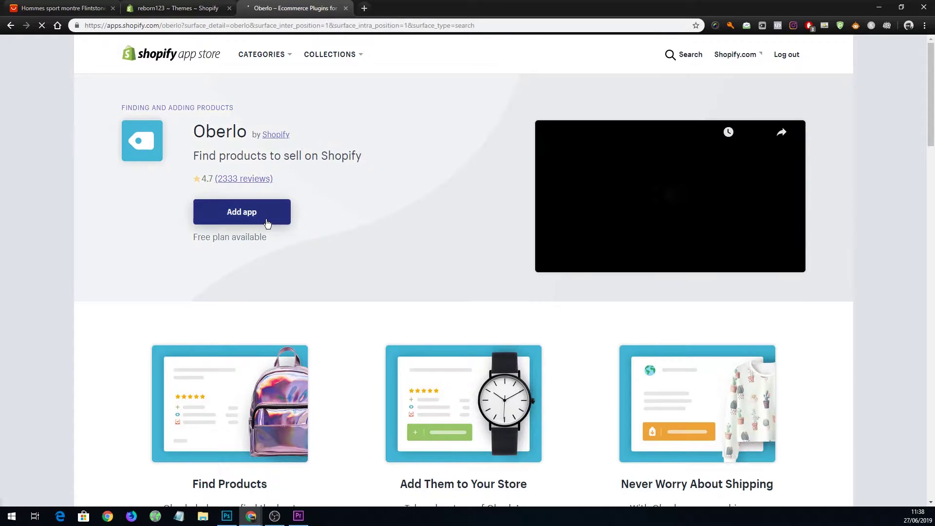
click(267, 222)
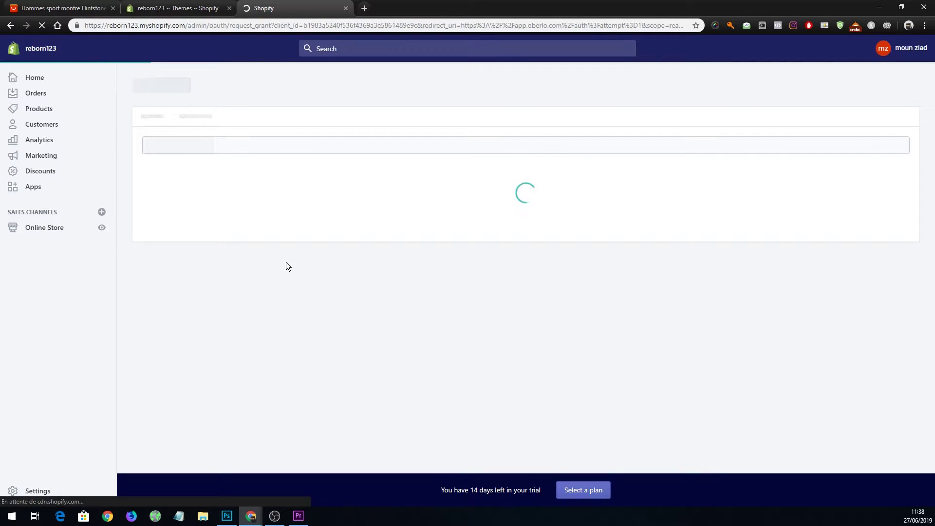
click(663, 426)
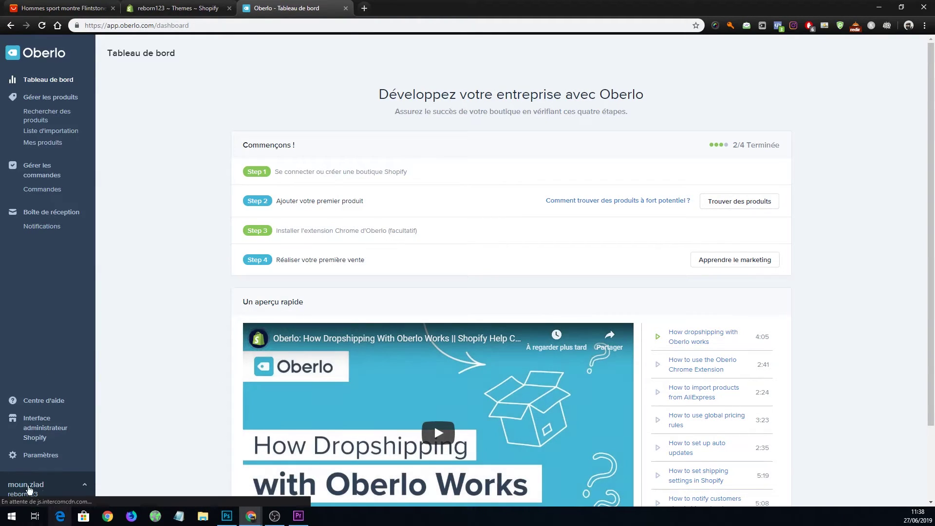
Reload the AliExpress compass sports watch page and send the watch to Oberlo's import list.
click(63, 7)
mouse_move(376, 45)
click(42, 26)
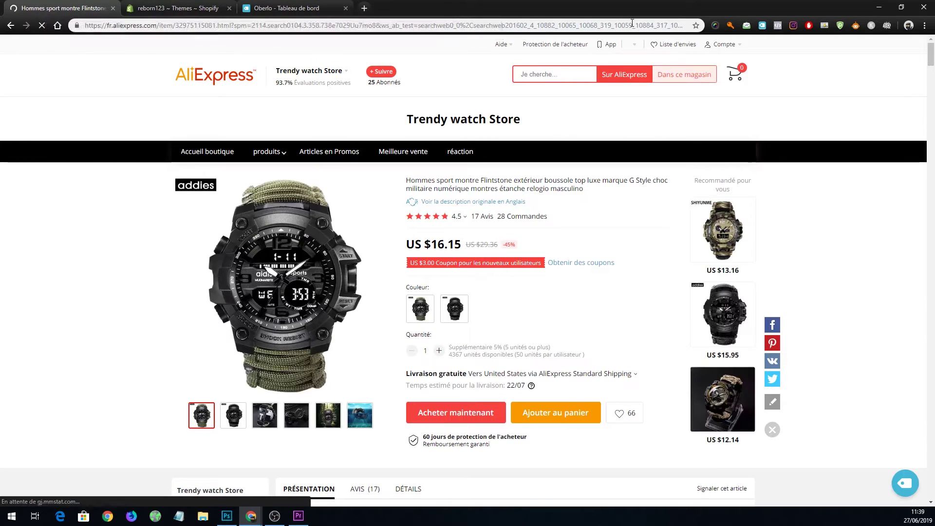
click(762, 27)
click(720, 78)
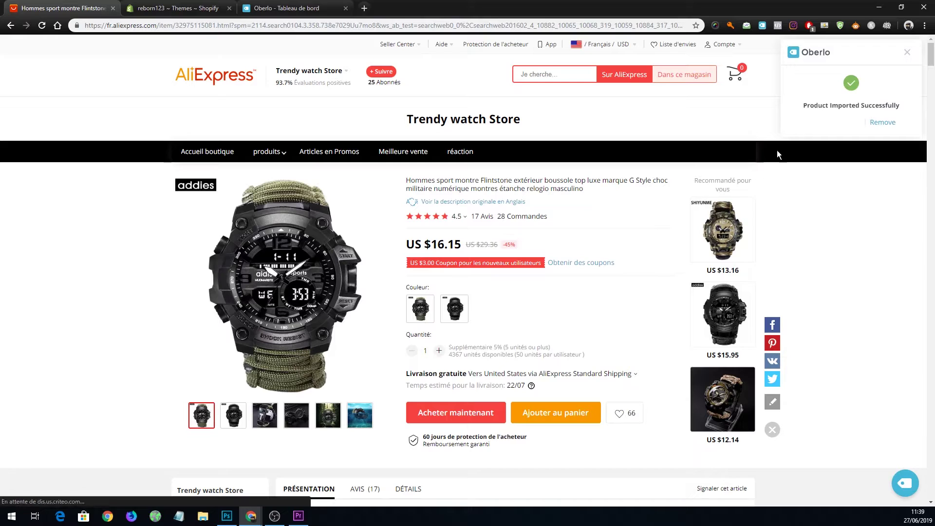
click(837, 126)
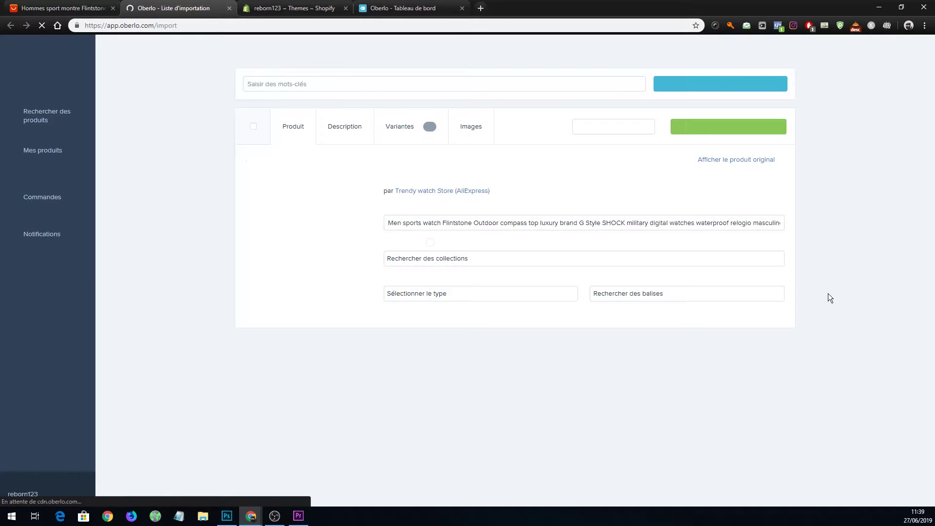
Shorten the imported watch's title to 'Men sports' and review its colour variants.
click(425, 222)
drag(424, 222, 934, 236)
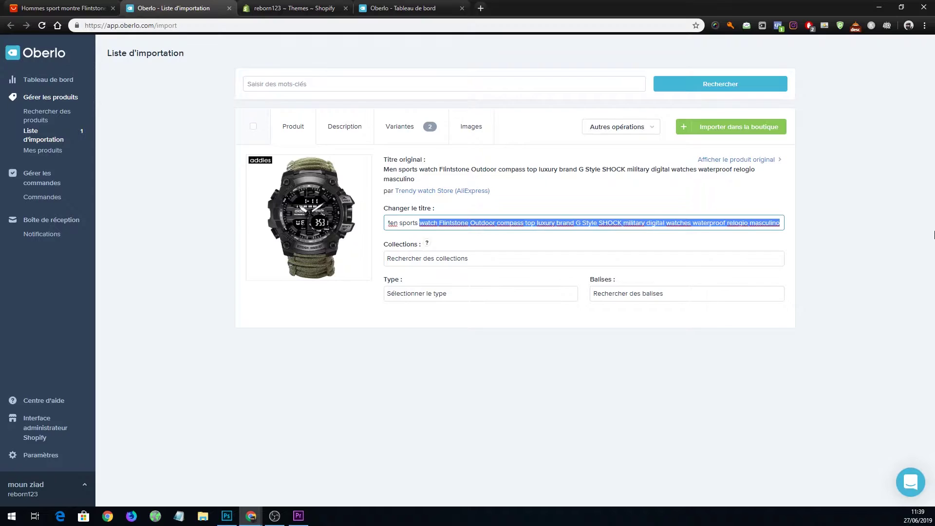
key(BackSpace)
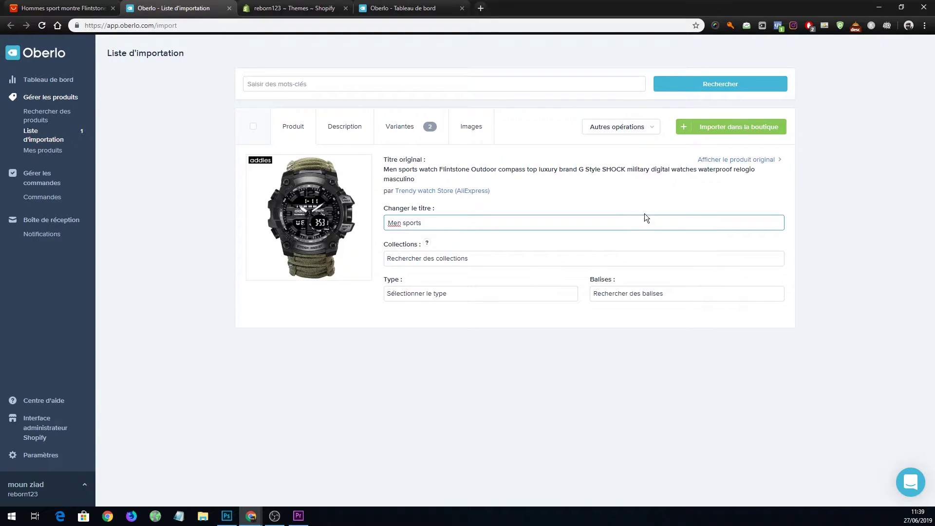
click(414, 128)
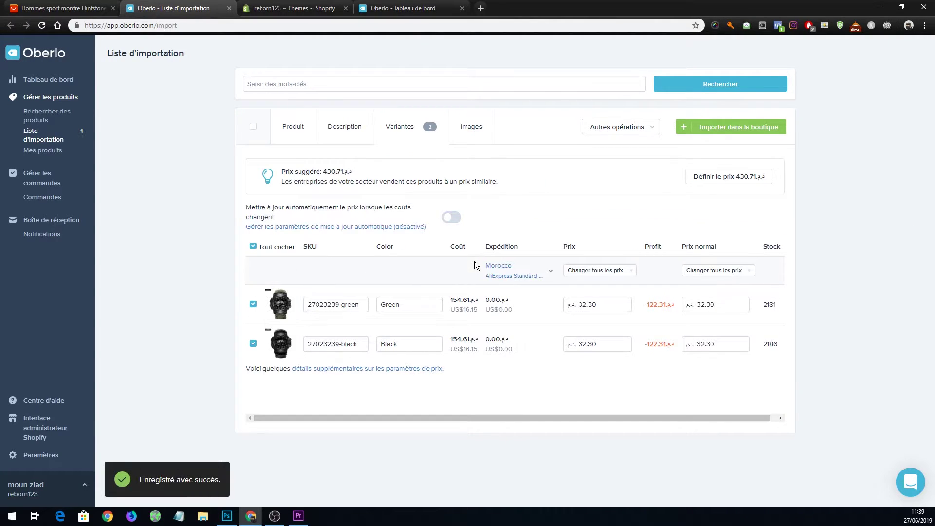
click(407, 304)
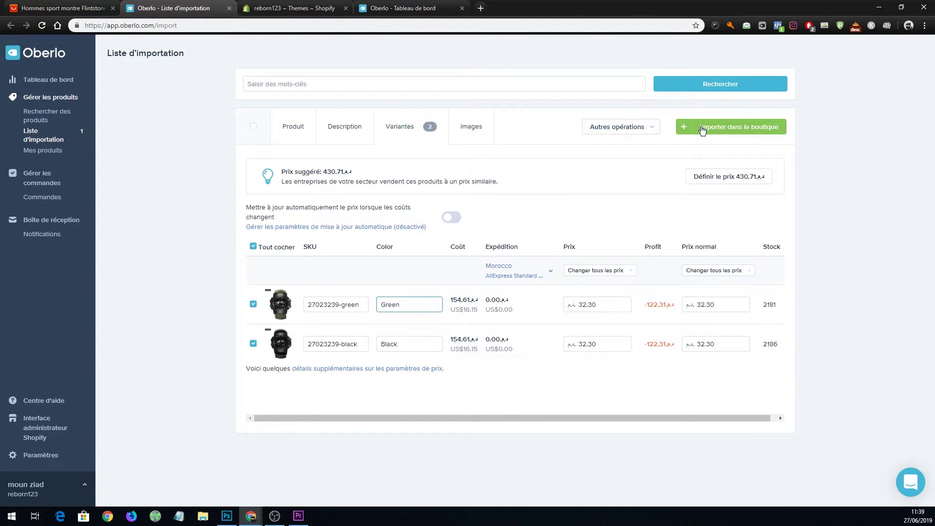
Split the product into separate Black and Green products and append 'Green' to the Green title.
click(653, 128)
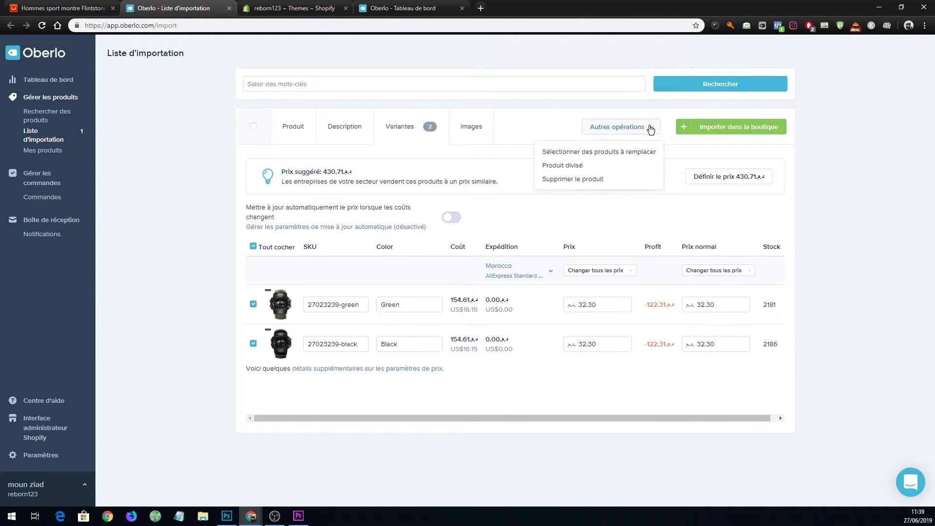
click(560, 166)
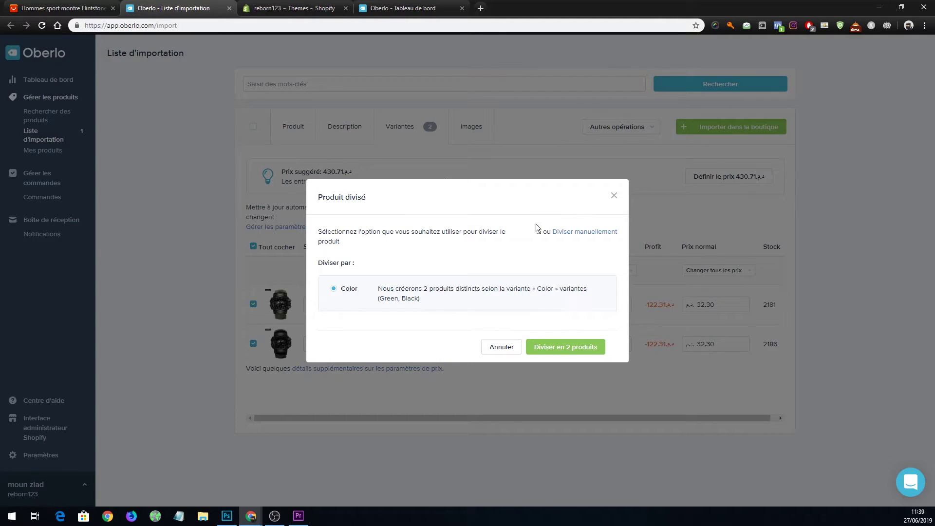
click(574, 351)
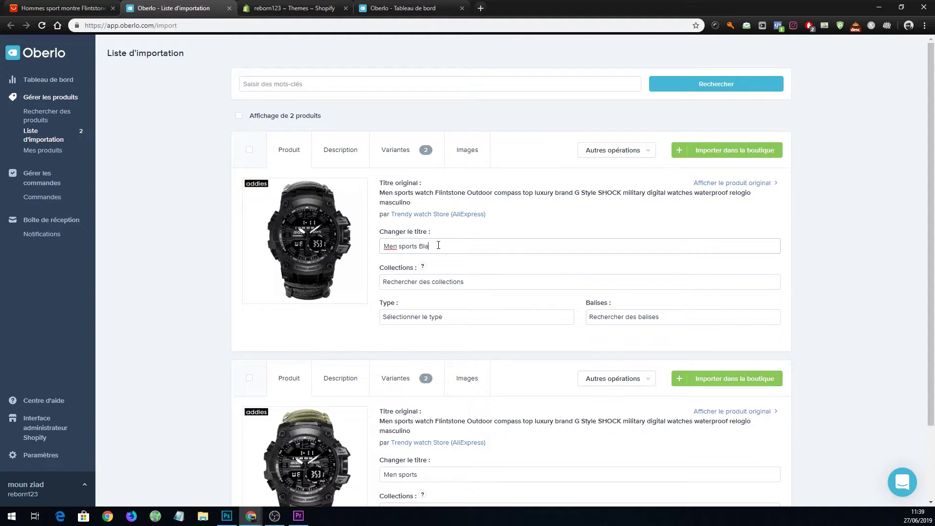
click(444, 473)
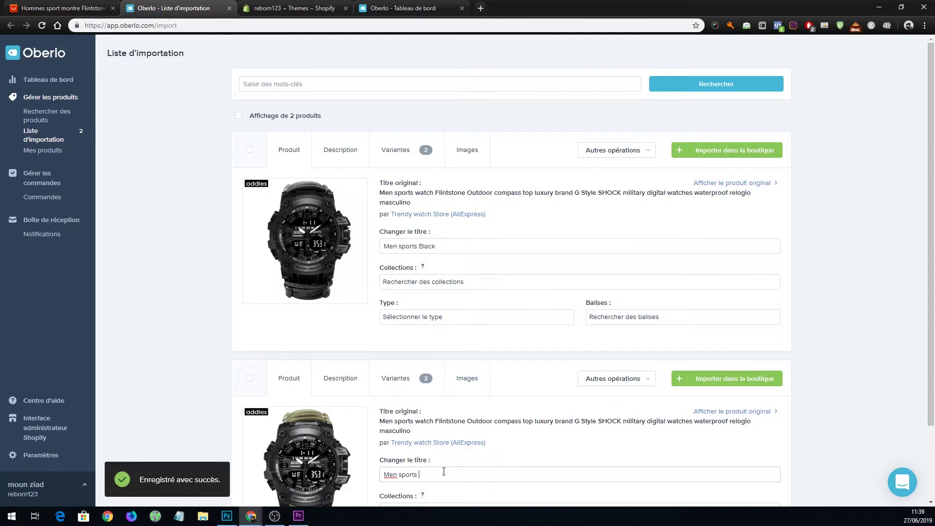
text(Green)
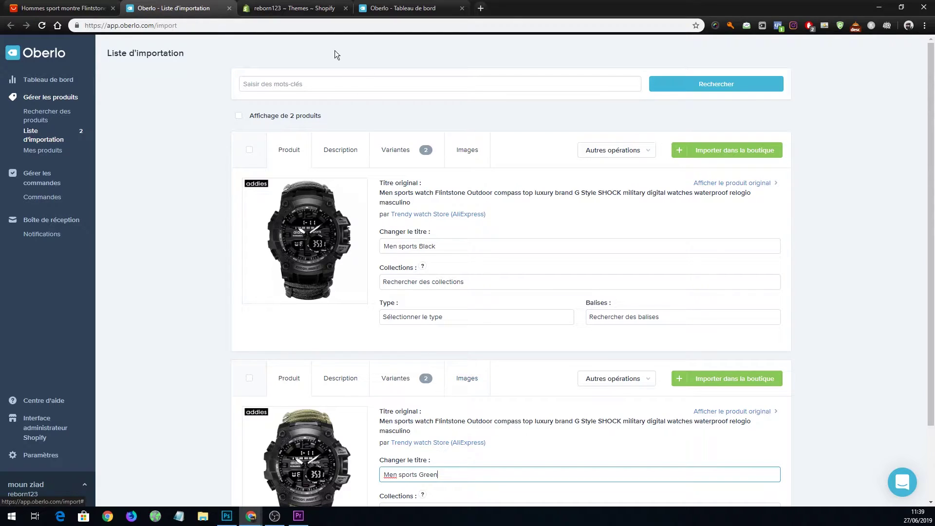
click(292, 9)
click(47, 112)
Create a new automated collection titled 'montre' with its condition set to Product title.
click(47, 165)
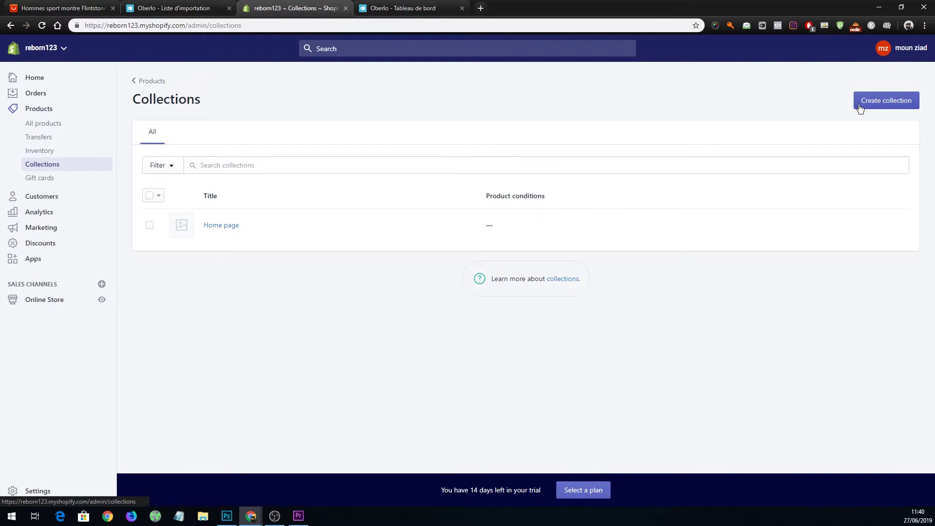
click(857, 108)
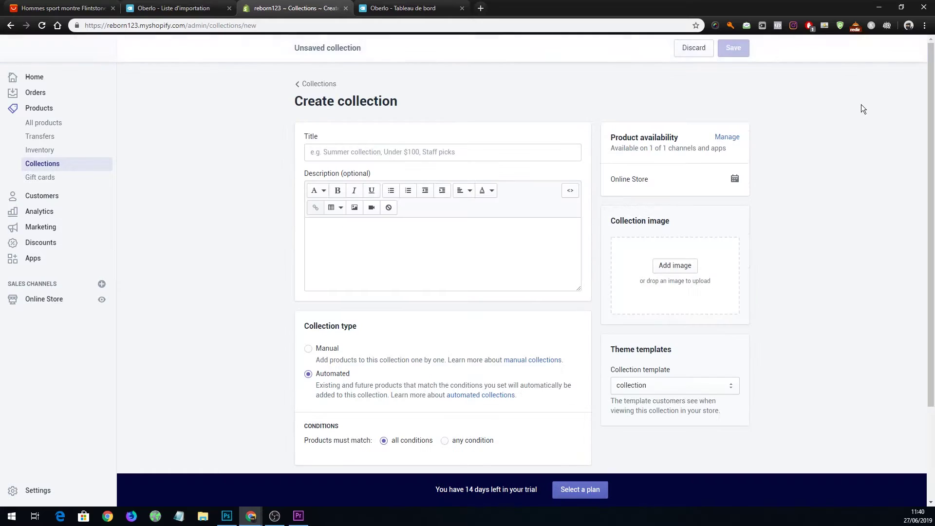
click(391, 149)
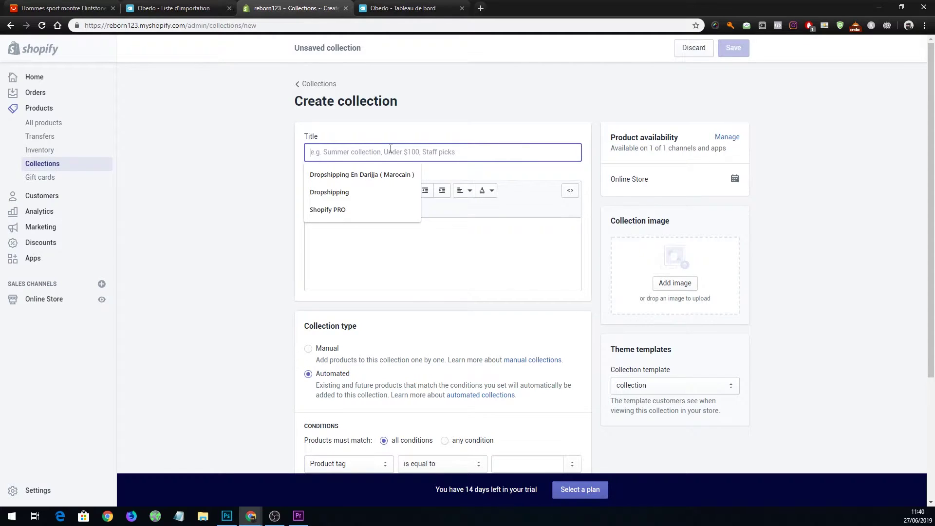
text(mn)
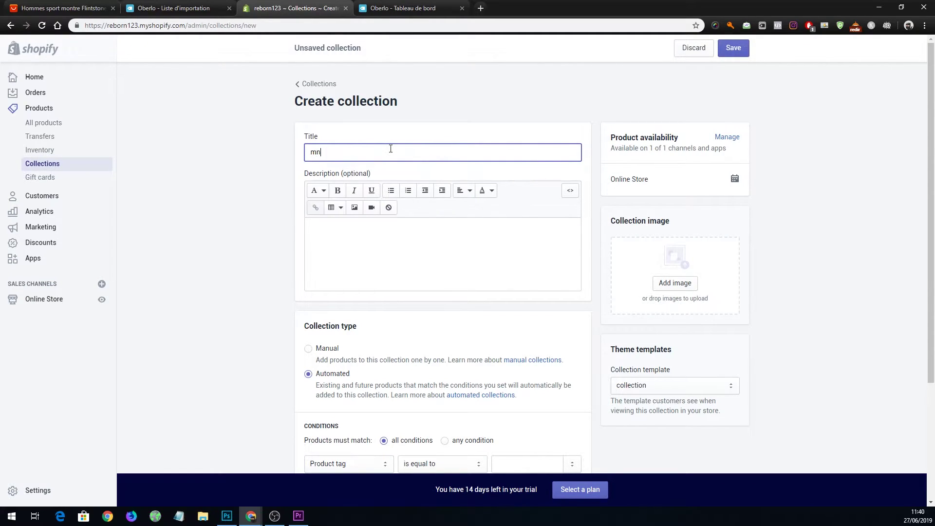
key(BackSpace)
text(ontres)
scroll(398, 170, down, 2)
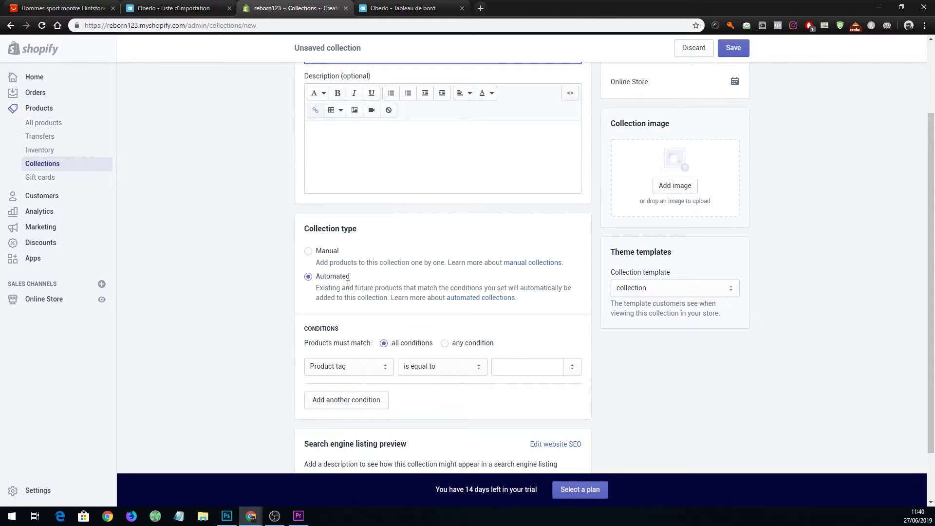
click(321, 365)
click(333, 380)
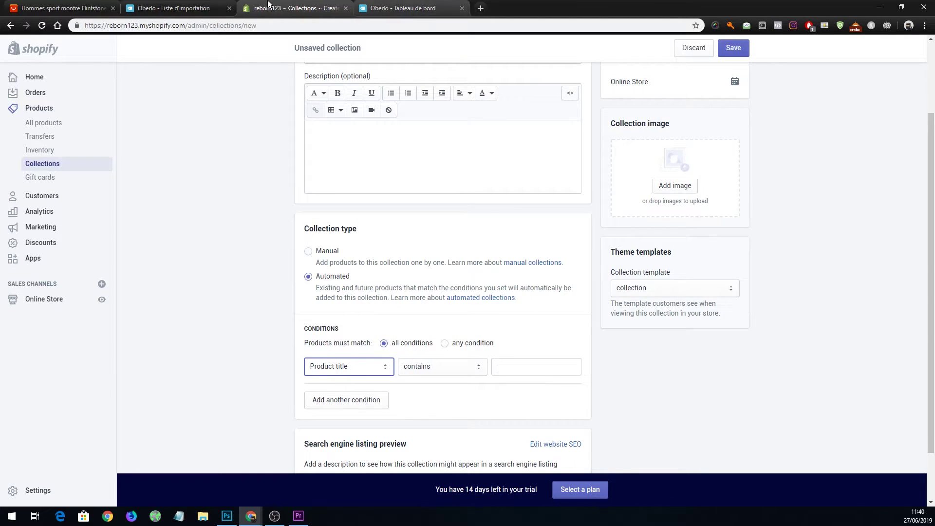
click(403, 8)
click(174, 8)
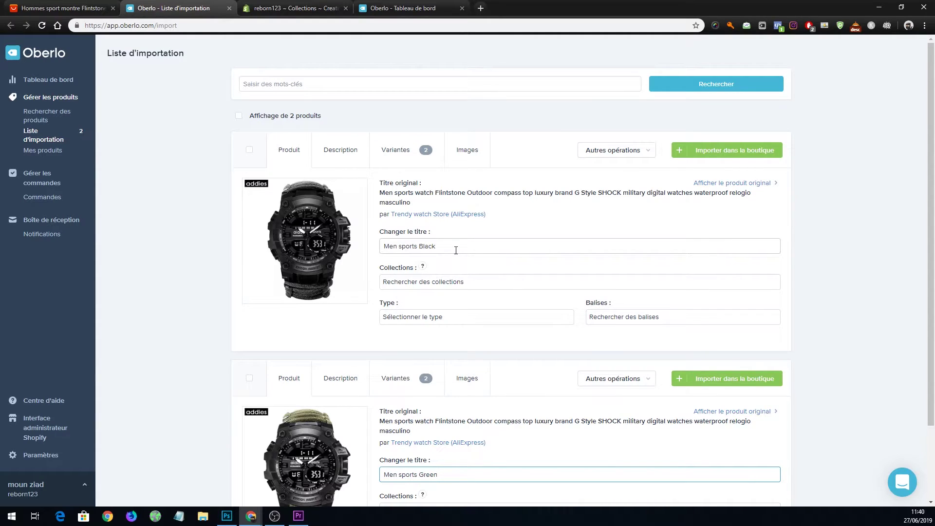
Retitle the Black product to 'Black watch' by replacing 'Men sports'.
click(414, 194)
drag(414, 193, 434, 192)
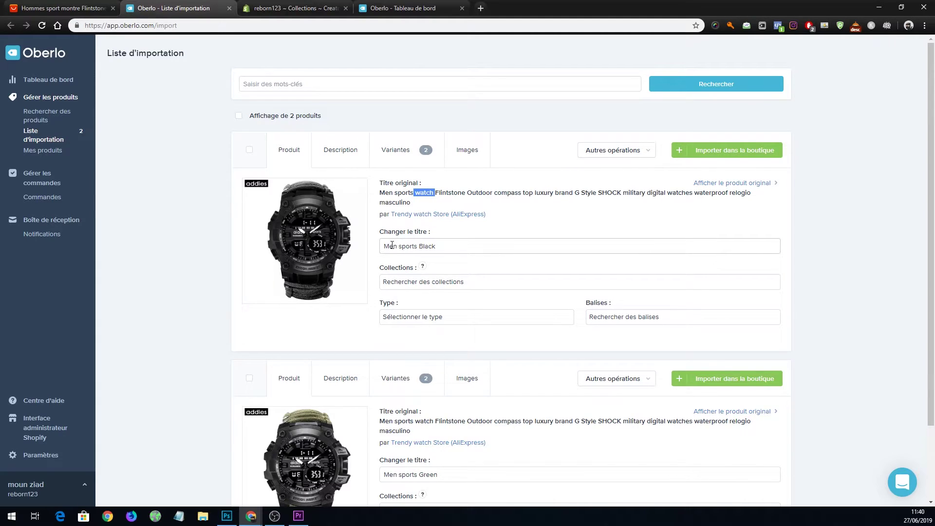
click(418, 245)
key(ctrl+shift+Left)
key(ctrl+shift+Left)
key(ctrl+shift+Left)
key(Left)
key(ctrl+Right)
drag(420, 246, 304, 238)
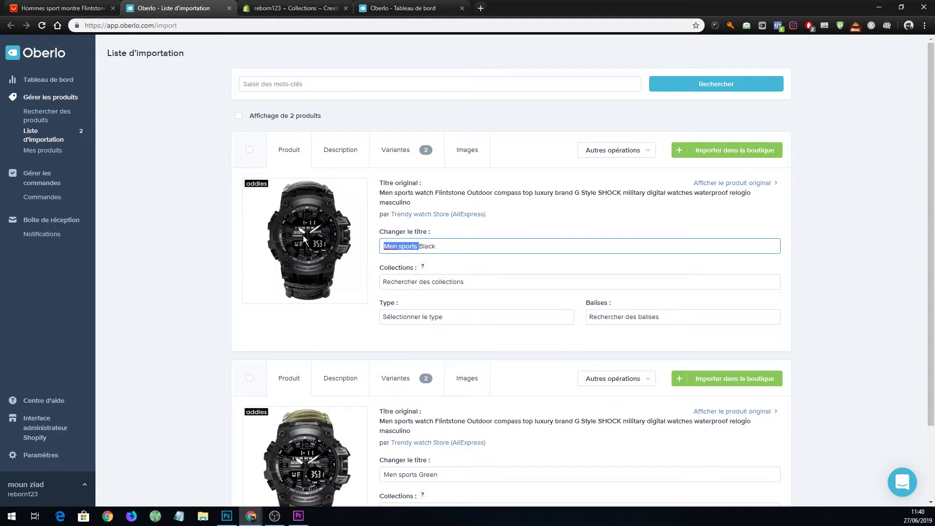
key(BackSpace)
click(486, 302)
text(watch)
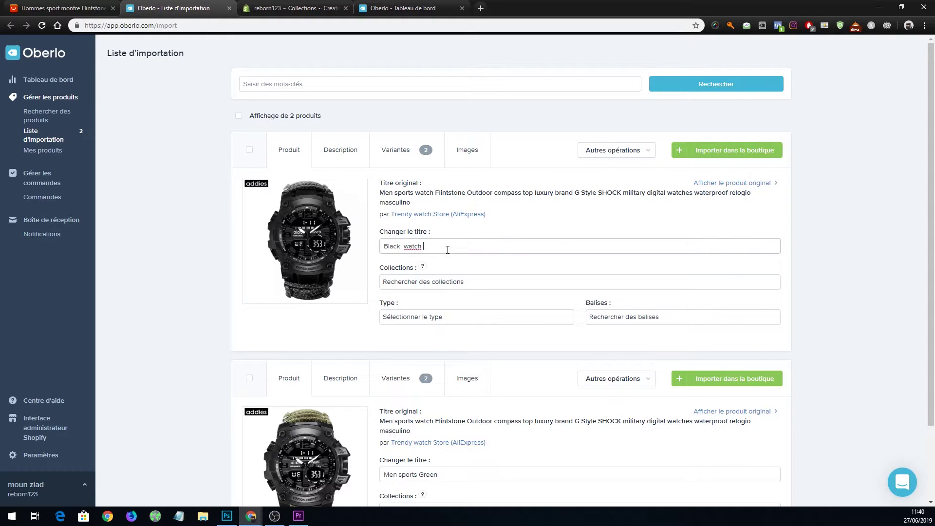
key(Delete)
Retitle the Green product to 'Green watch' by replacing 'Men sports'.
drag(418, 474, 314, 479)
key(BackSpace)
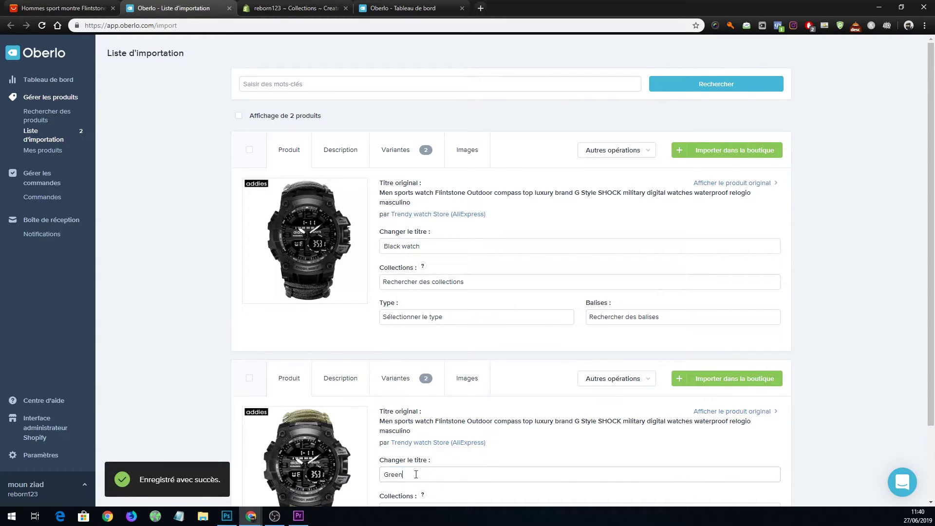
click(422, 473)
text(watch)
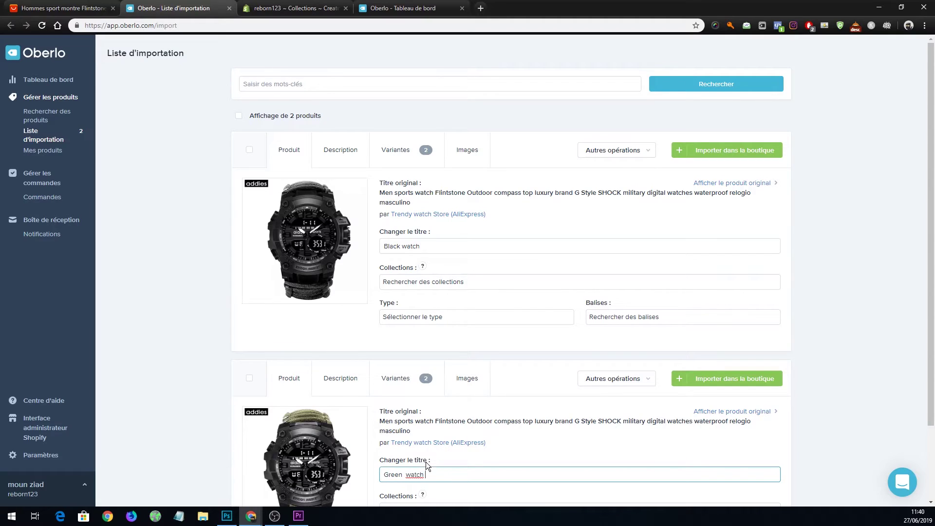
click(383, 5)
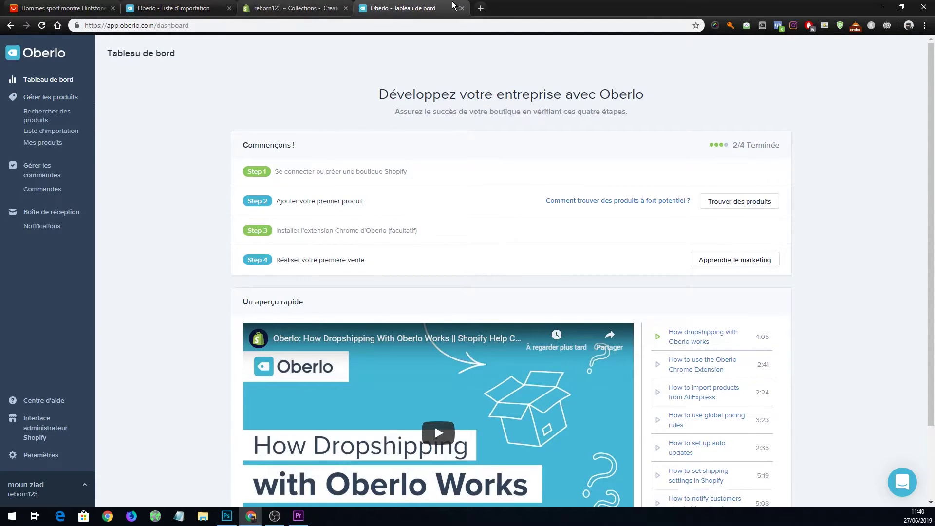
click(175, 8)
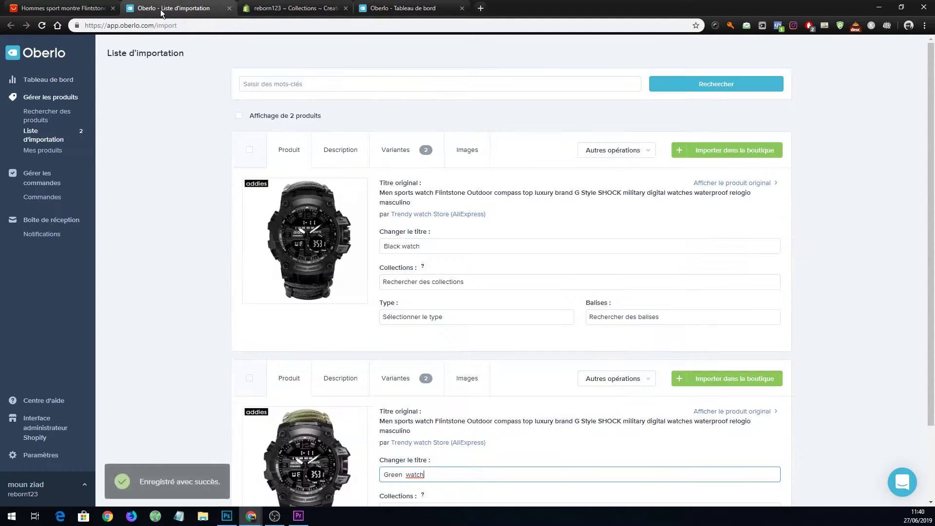
click(268, 5)
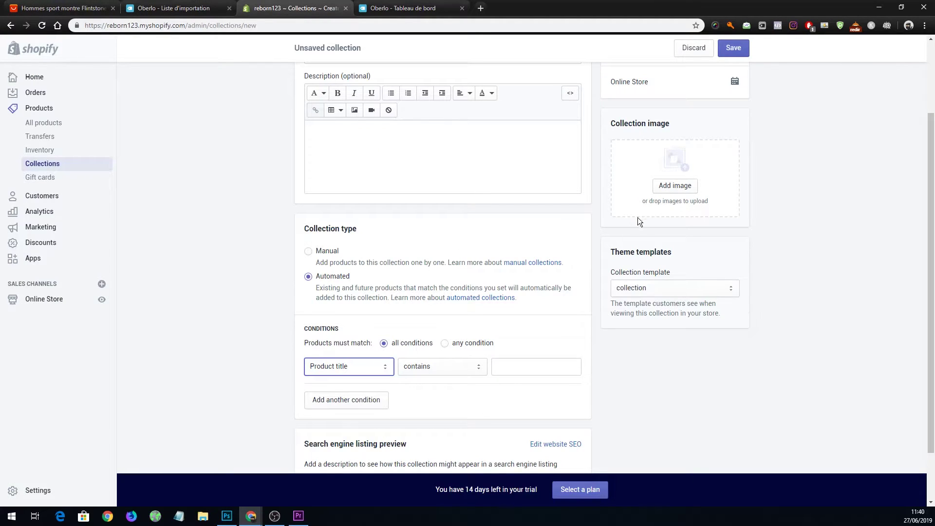
Enter 'watch' as the Product title contains value and save the montres collection.
scroll(477, 399, down, 1)
click(737, 54)
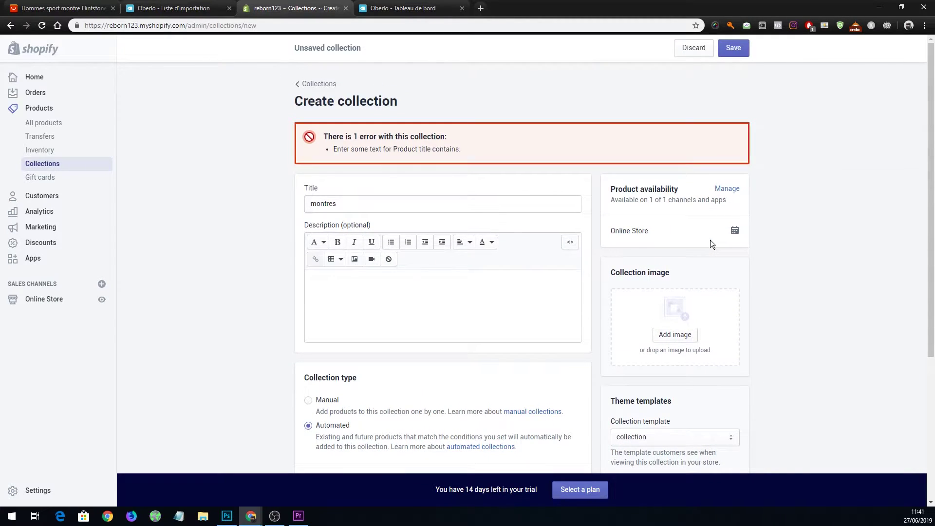
scroll(594, 264, down, 3)
click(523, 381)
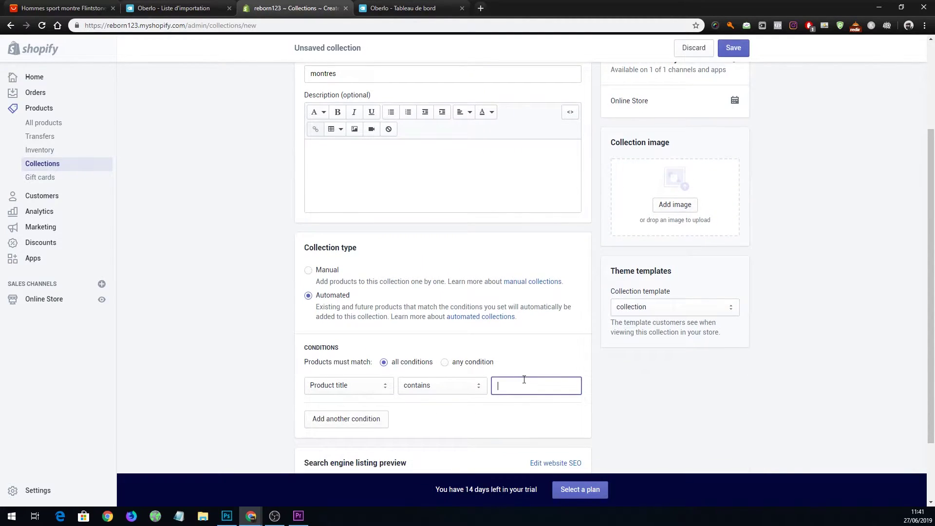
text(watch)
click(720, 53)
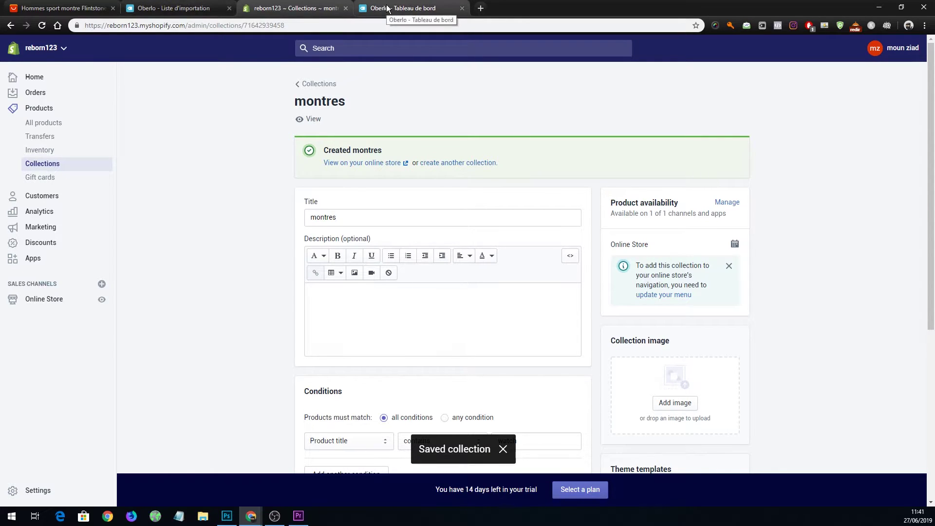
Review the Black watch's details, price its variants at 430.71, and import it into the store.
click(185, 8)
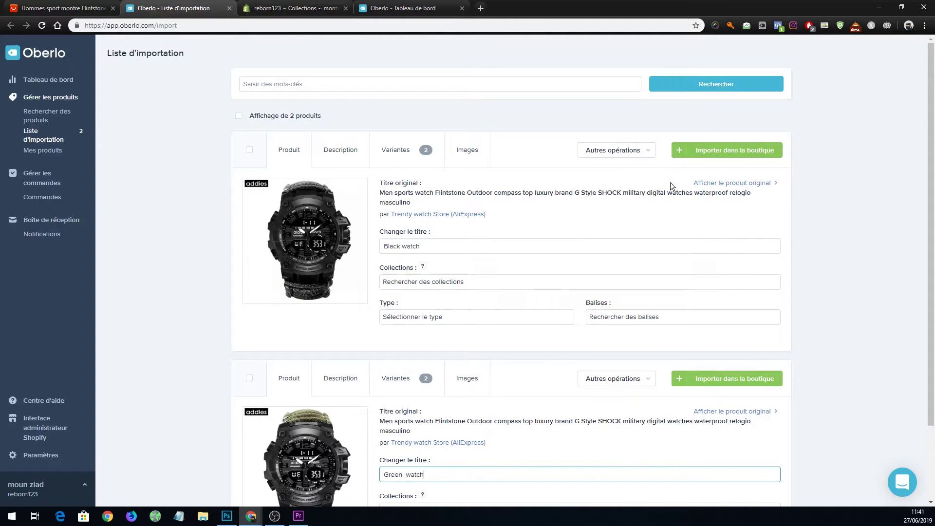
click(540, 216)
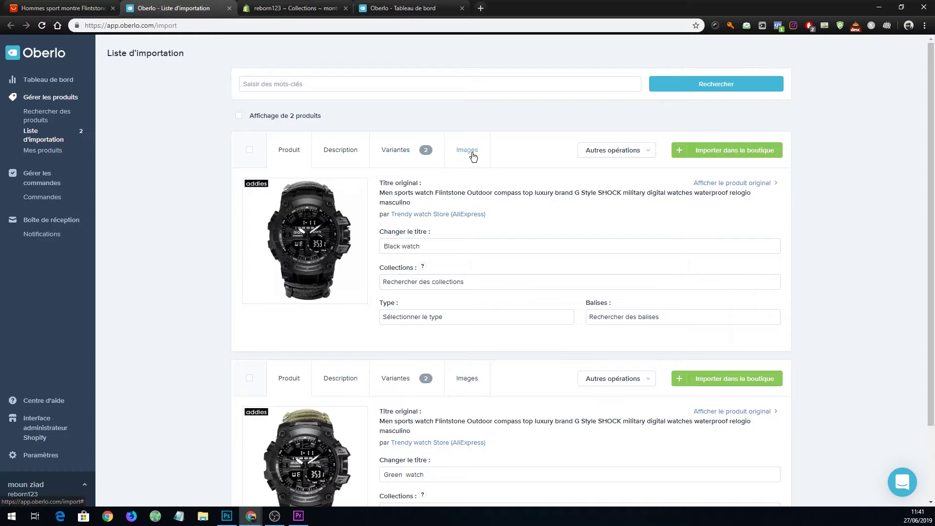
click(480, 155)
click(364, 153)
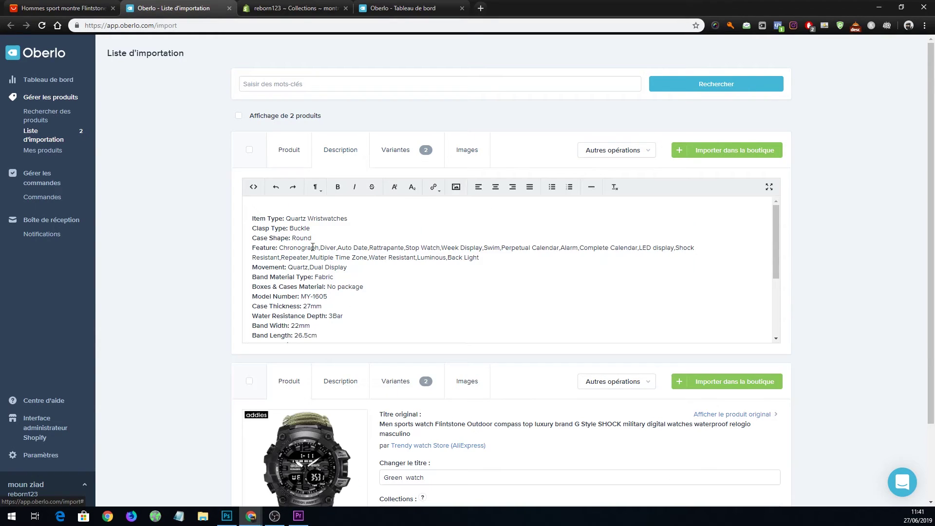
drag(278, 218, 288, 306)
click(288, 149)
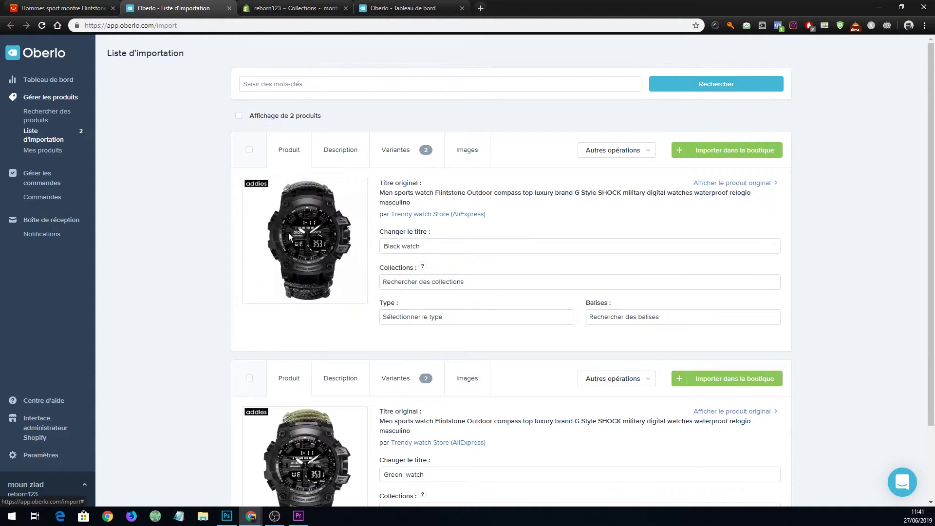
drag(489, 245, 355, 252)
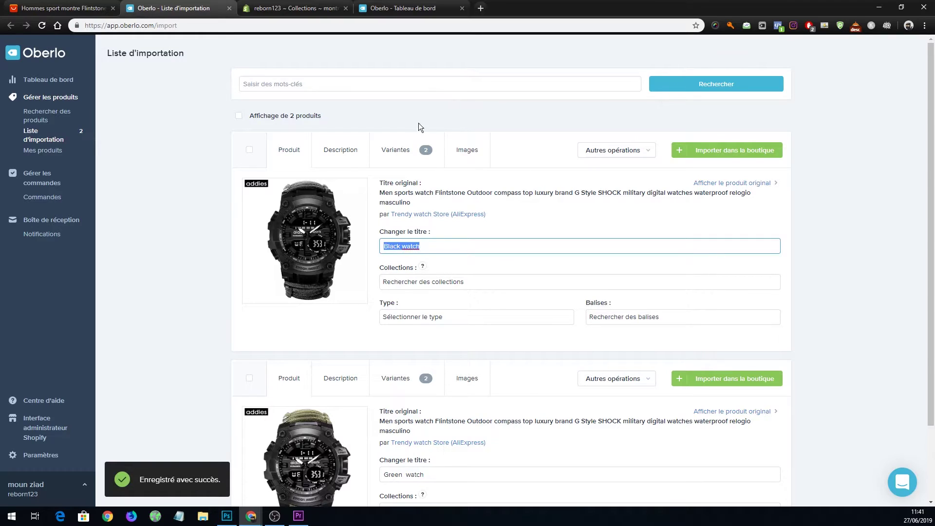
click(396, 151)
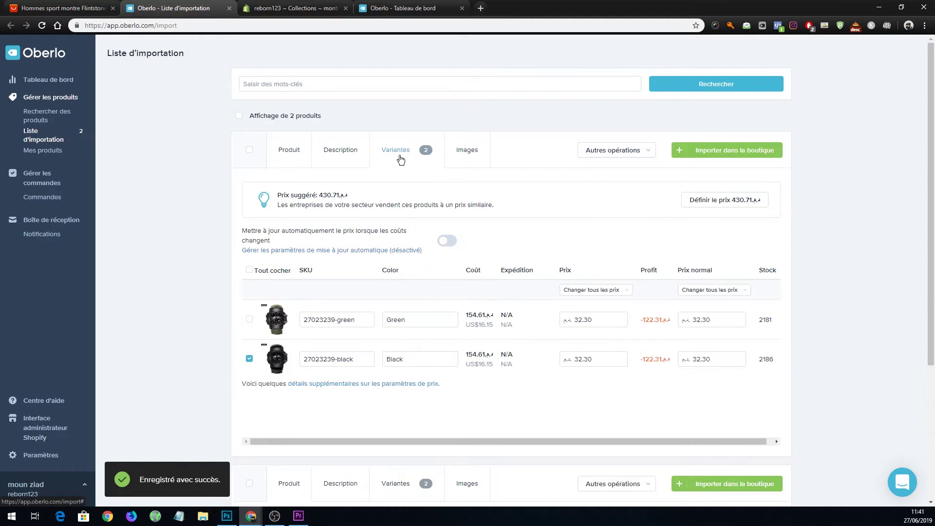
click(726, 200)
scroll(672, 308, down, 2)
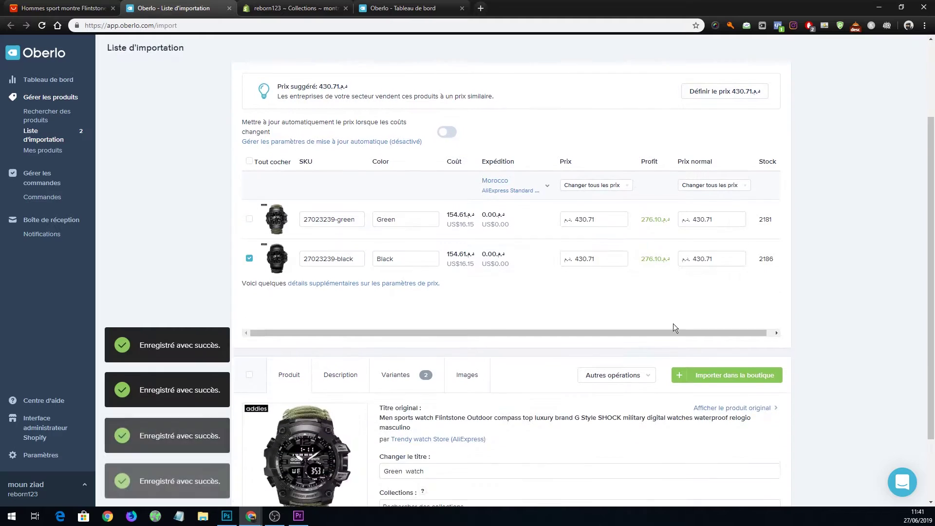
scroll(730, 198, up, 1)
click(732, 123)
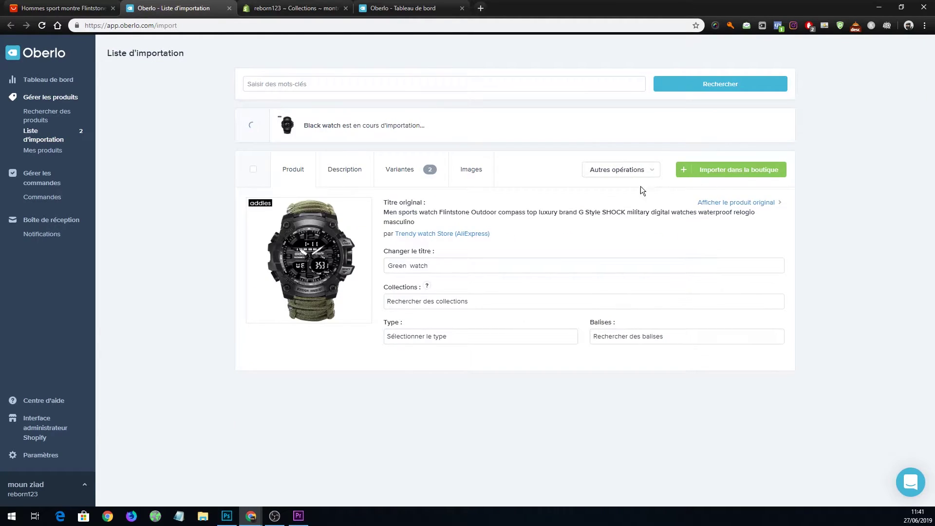
Price the Green watch's variants at 430.71 and import it into the store.
click(428, 171)
click(717, 219)
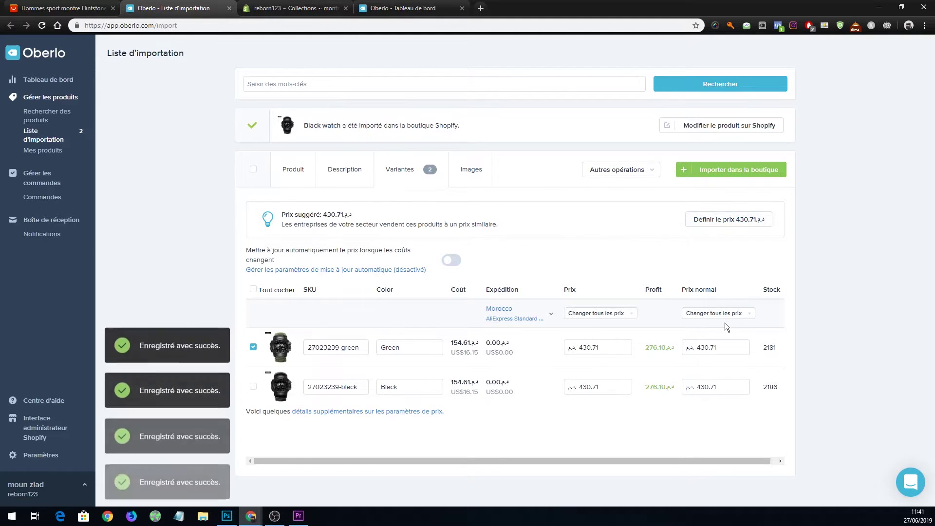
click(717, 170)
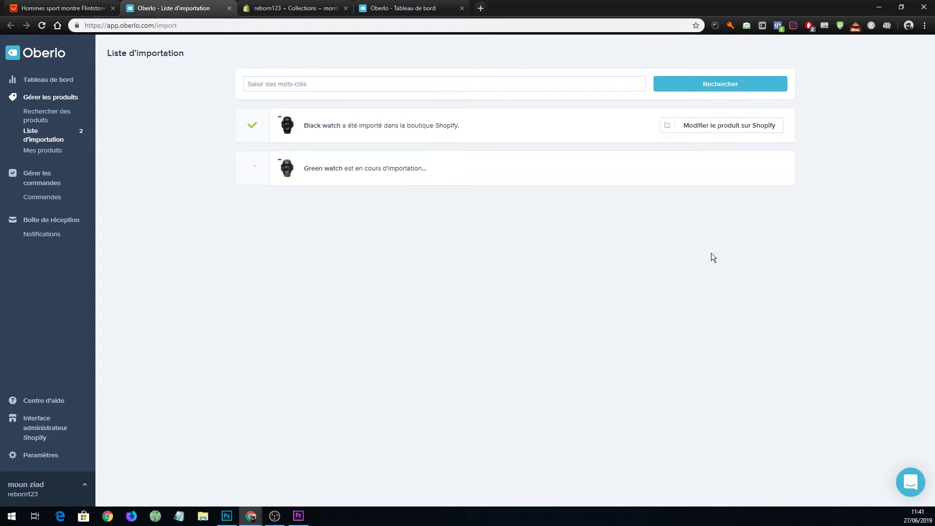
click(292, 8)
Open the Black watch product to confirm it is in montres, then view the Navigation menus.
click(50, 127)
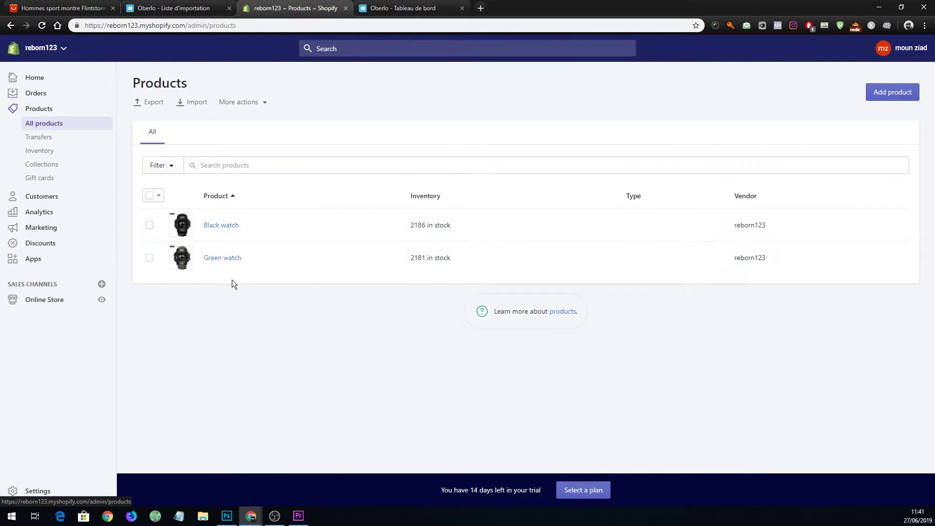
click(219, 224)
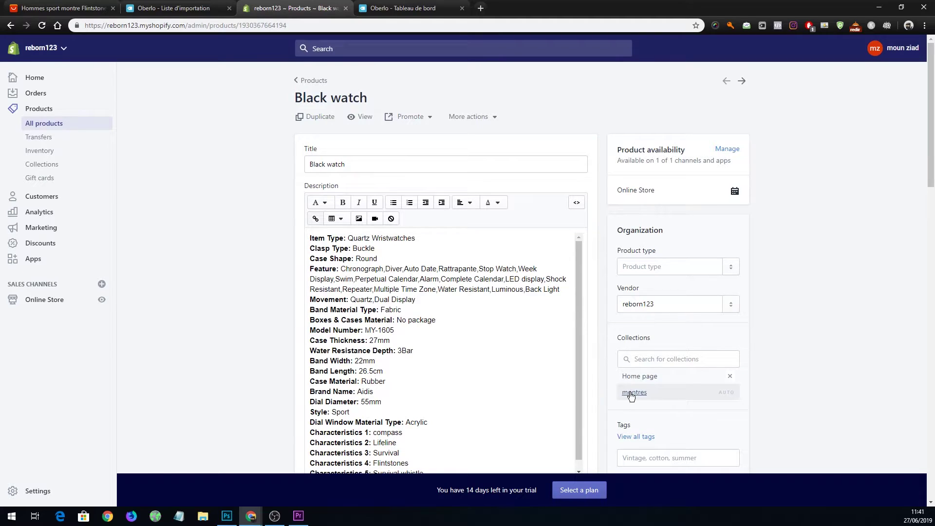
click(32, 306)
click(41, 282)
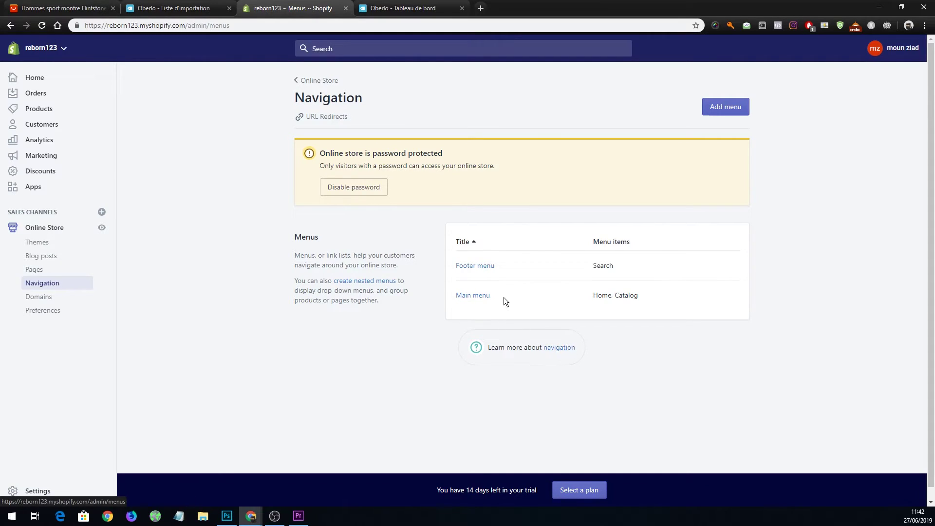
Add a 'Montres' menu item linked to Collections > montres in the Main menu and save it.
click(483, 299)
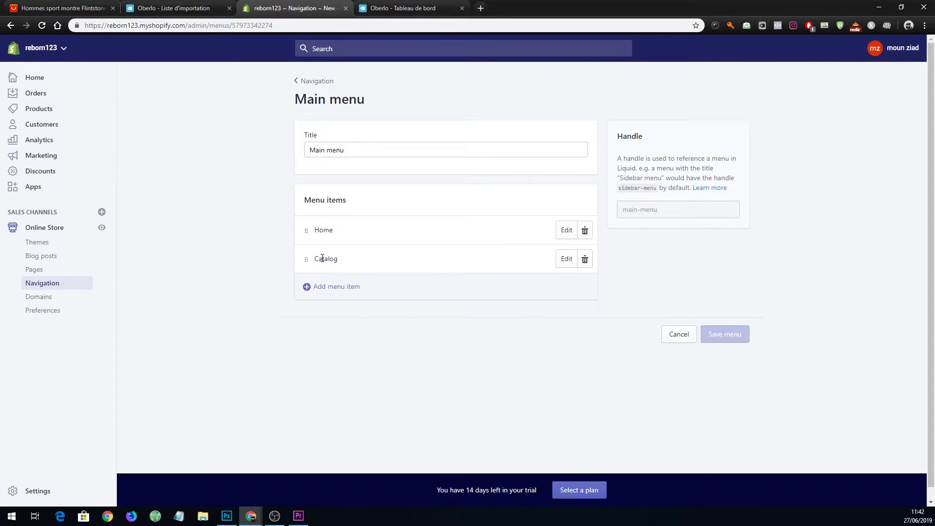
click(340, 287)
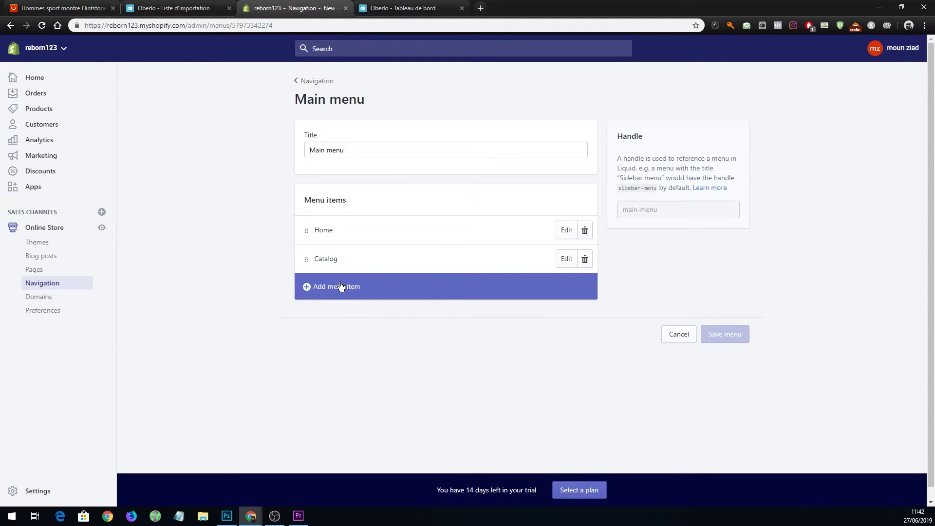
click(350, 273)
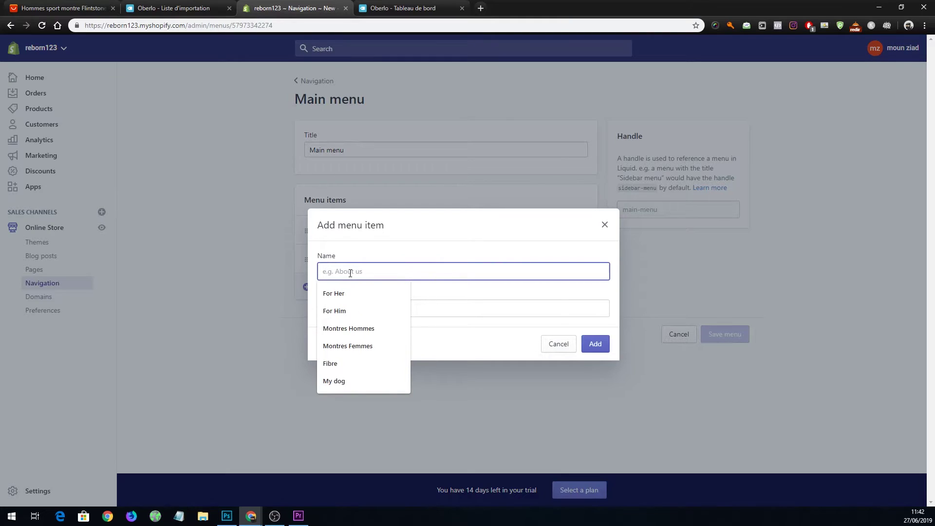
text(Mon)
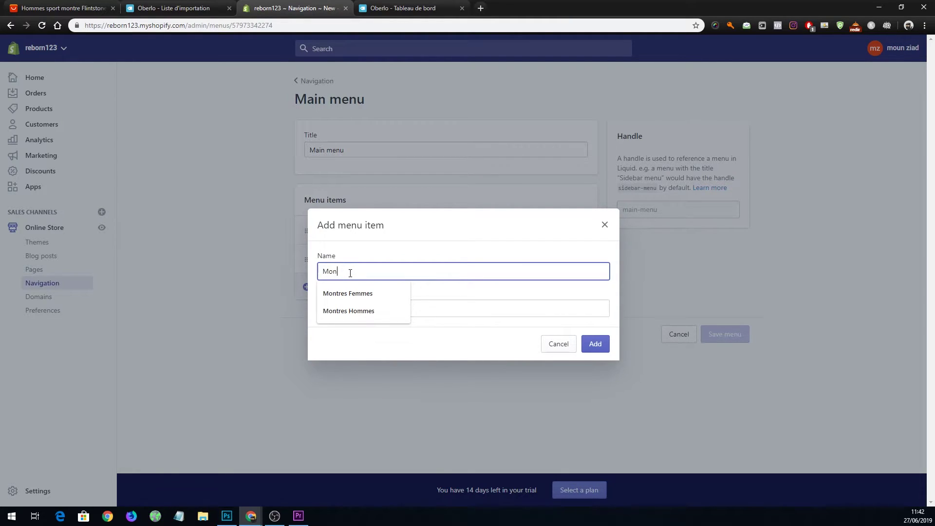
text(tres)
click(401, 245)
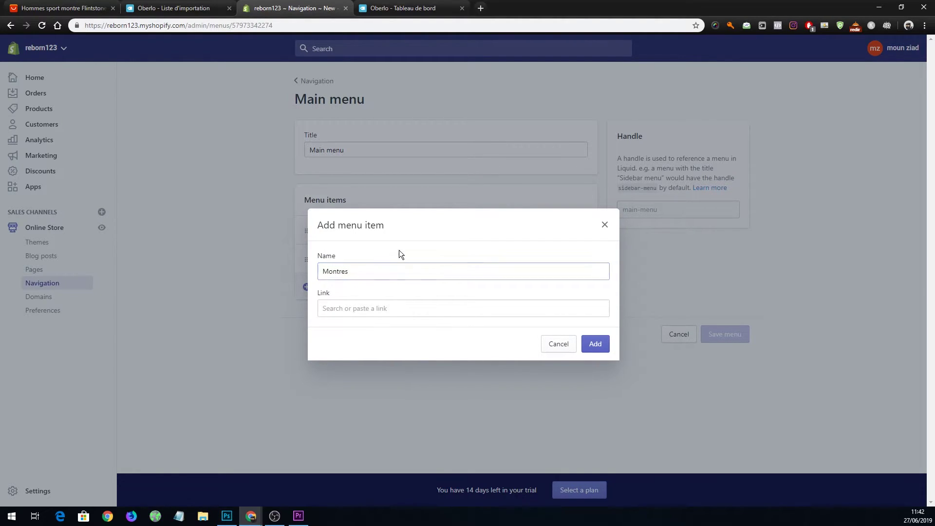
click(347, 307)
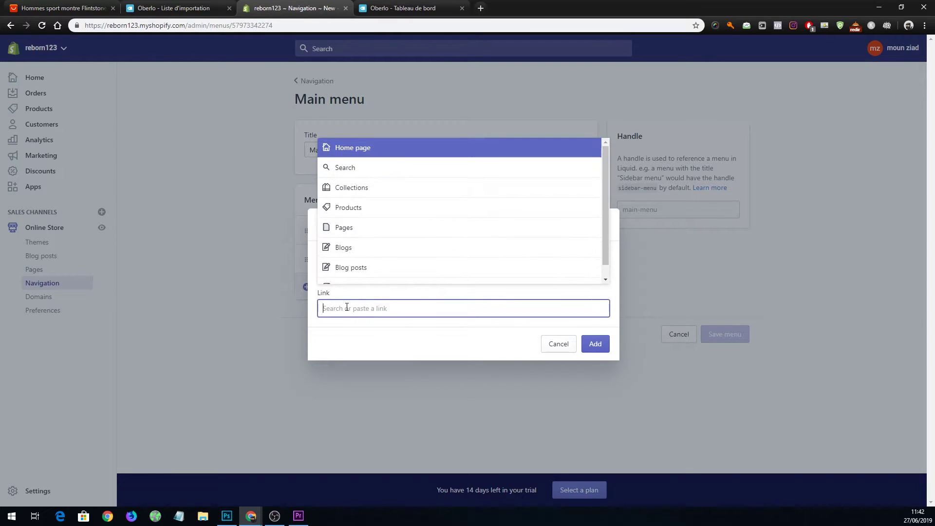
click(371, 188)
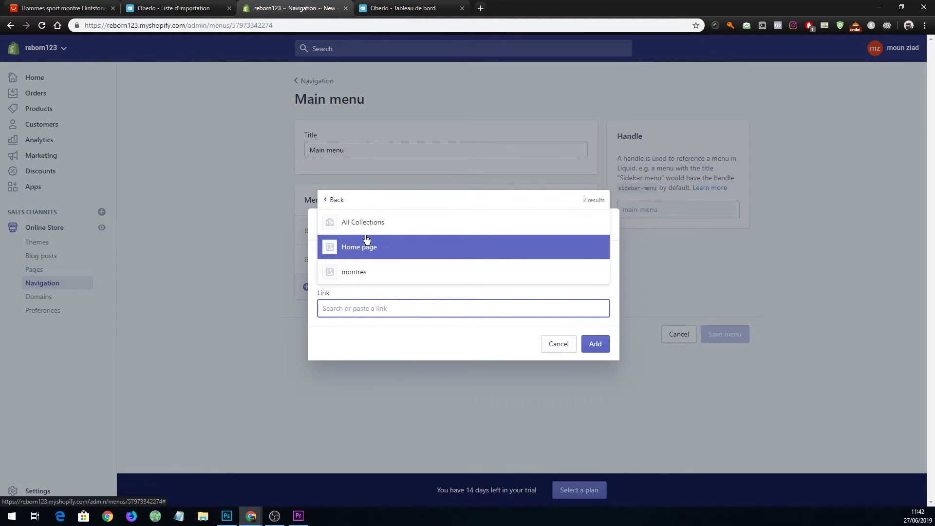
click(373, 272)
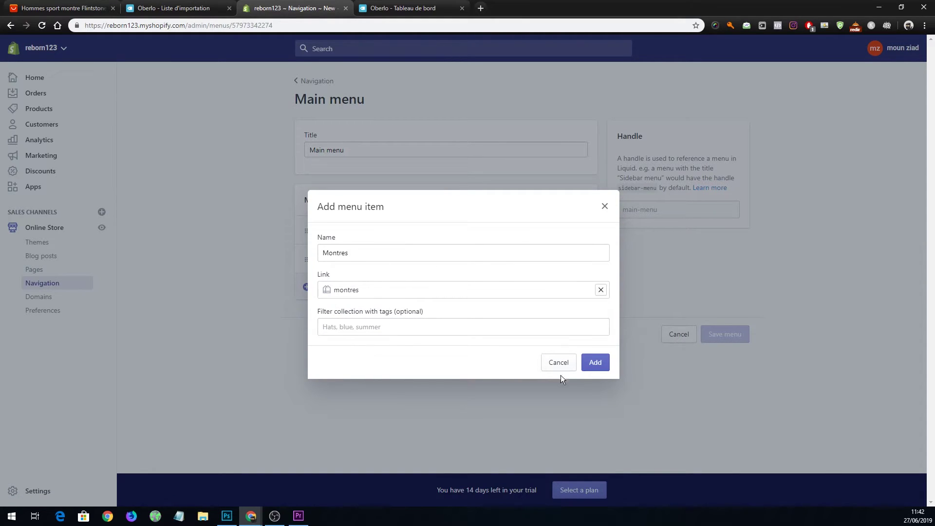
click(608, 365)
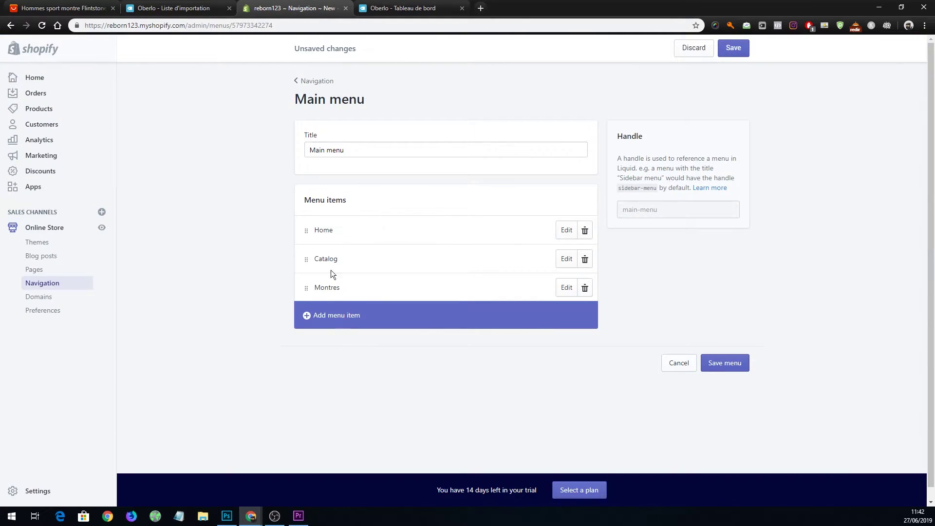
click(734, 48)
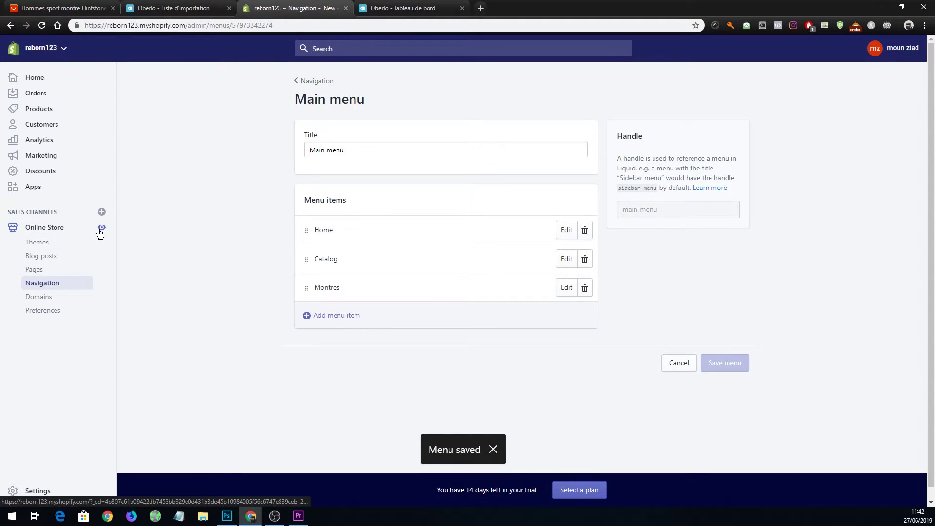
Preview the live Shockwave storefront from Themes, then customize the Shoptimized-theme-5.03 theme.
click(73, 235)
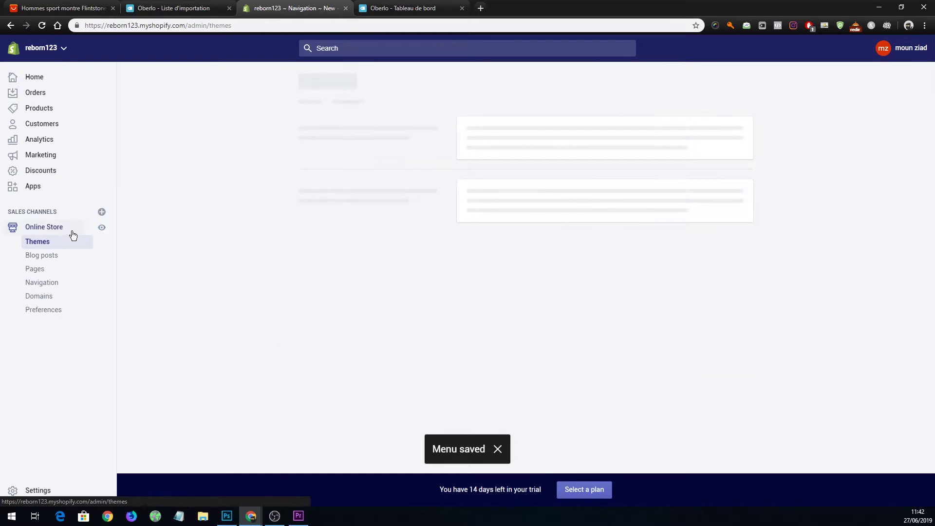
click(103, 230)
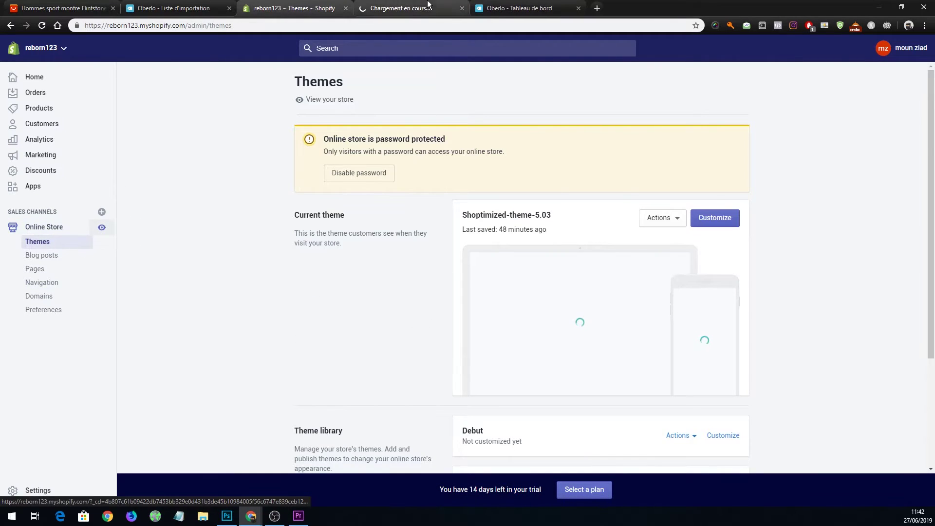
click(418, 8)
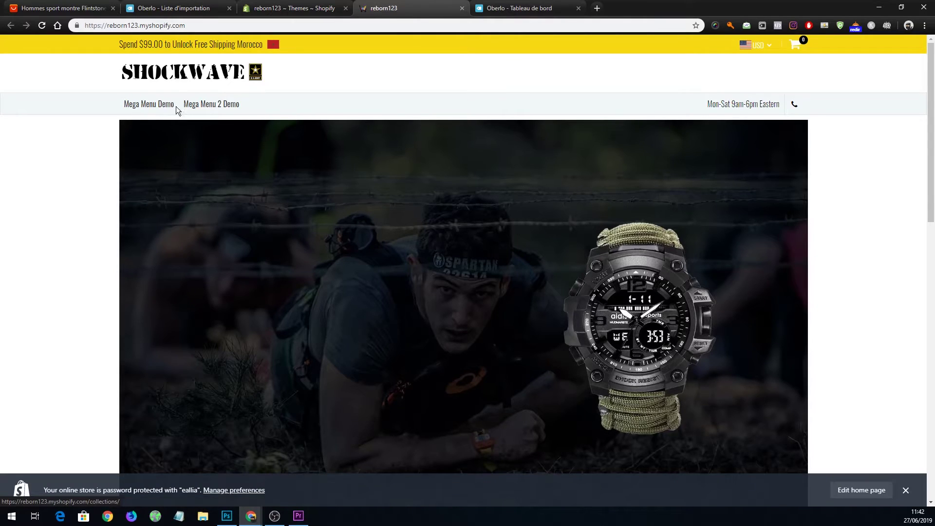
click(288, 7)
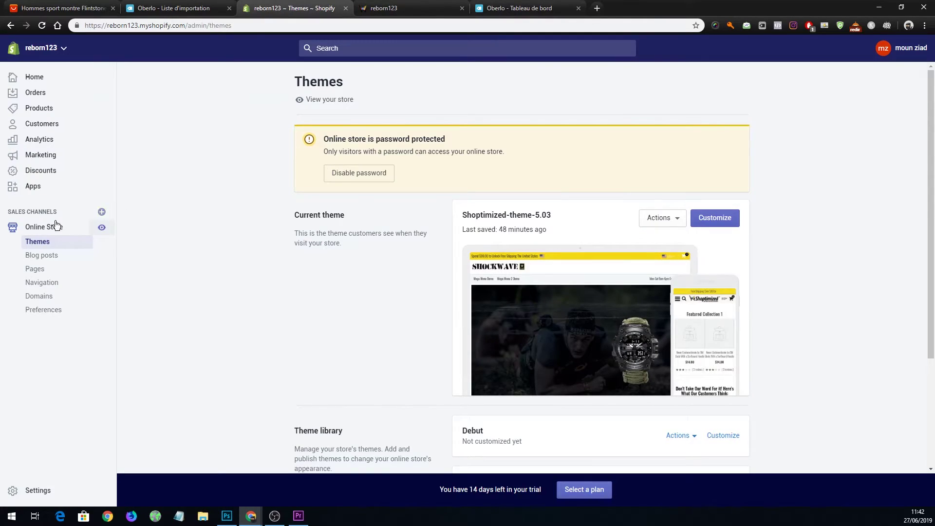
click(706, 219)
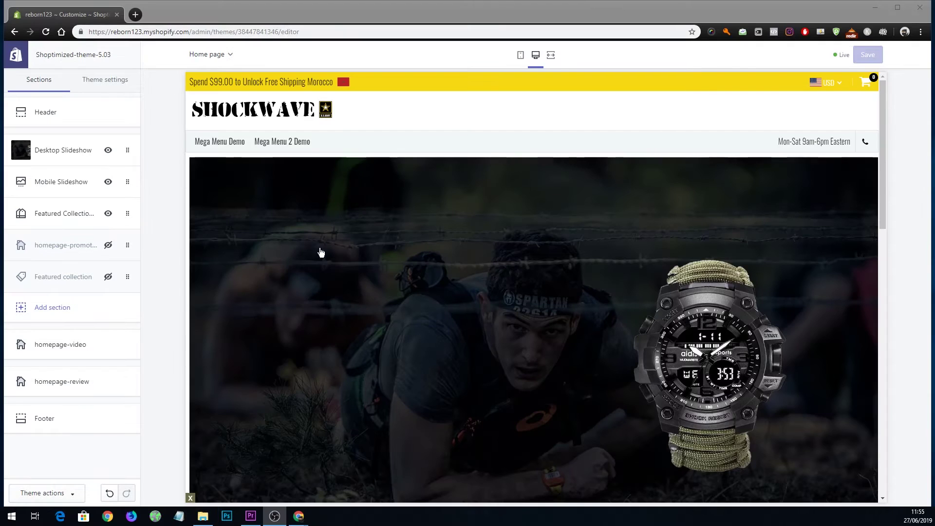
In the Header section settings, assign 'Main menu' as the First Main Menu, leaving the change unsaved.
click(58, 122)
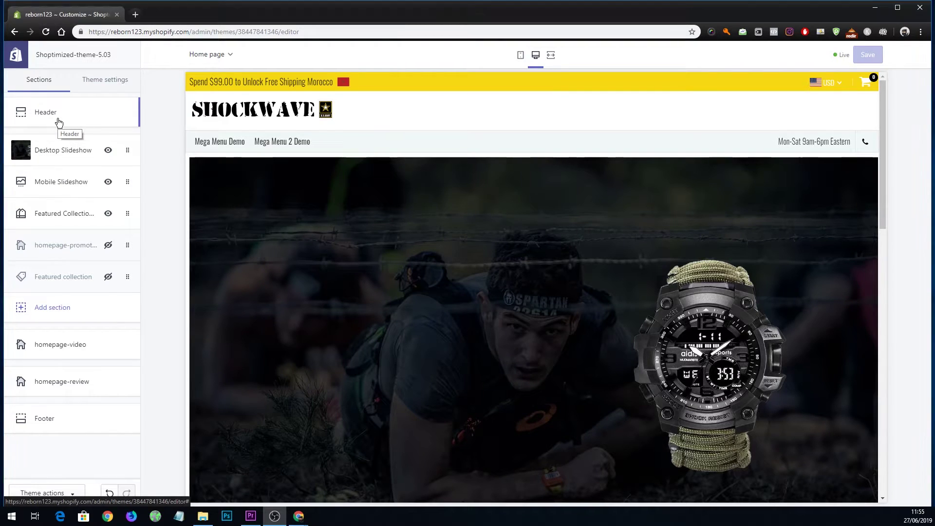
click(59, 122)
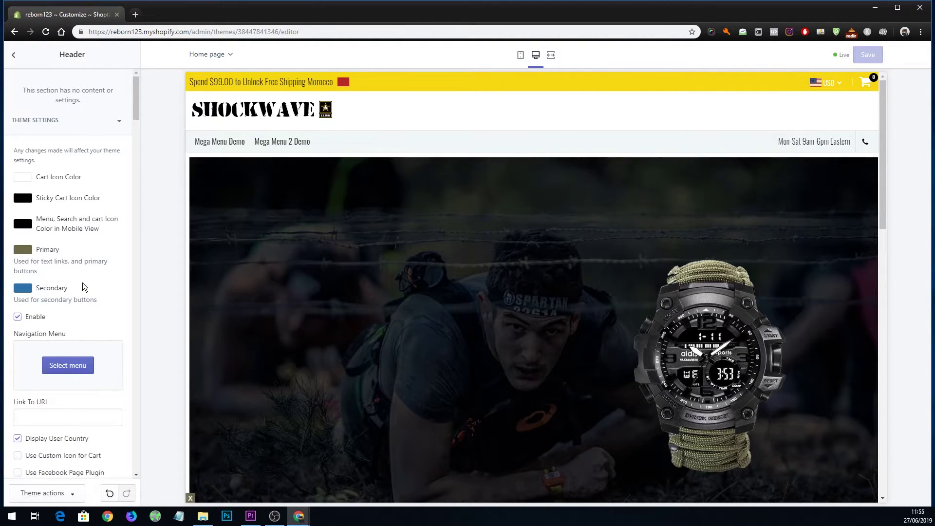
scroll(83, 288, down, 8)
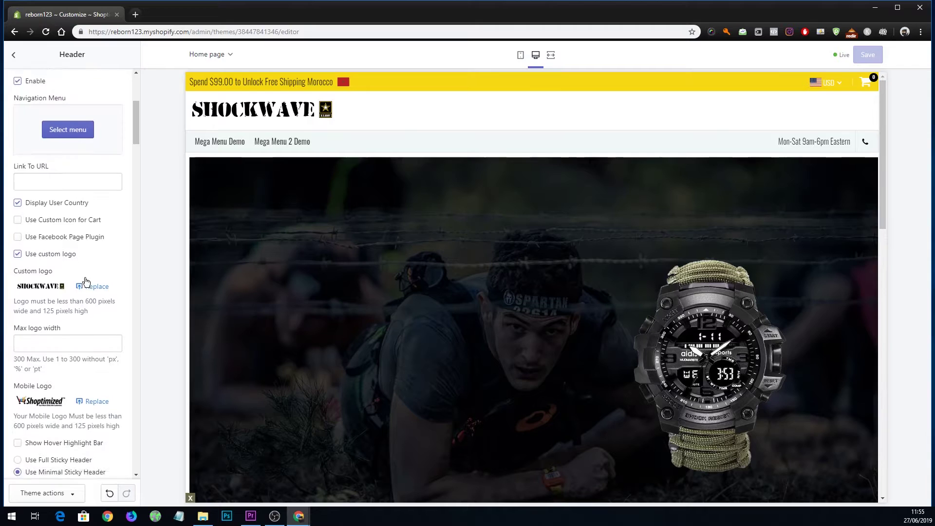
scroll(85, 279, down, 2)
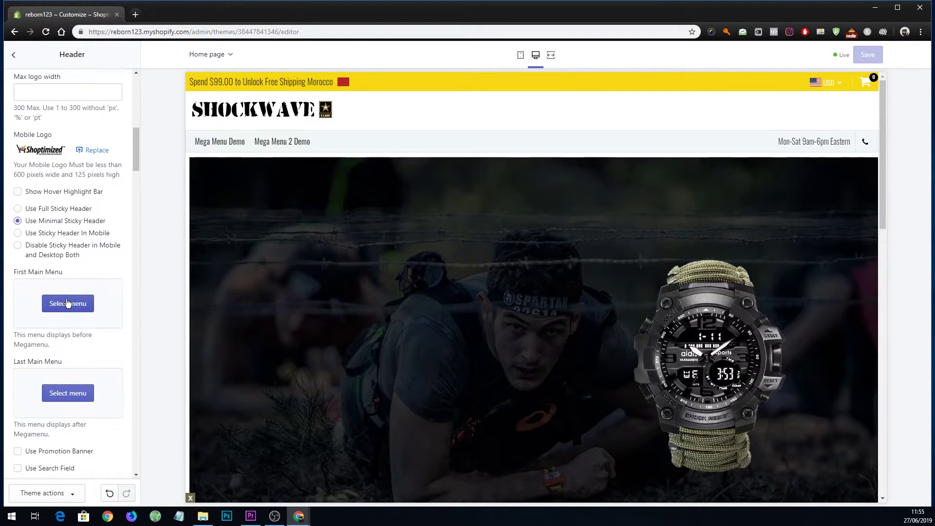
click(67, 303)
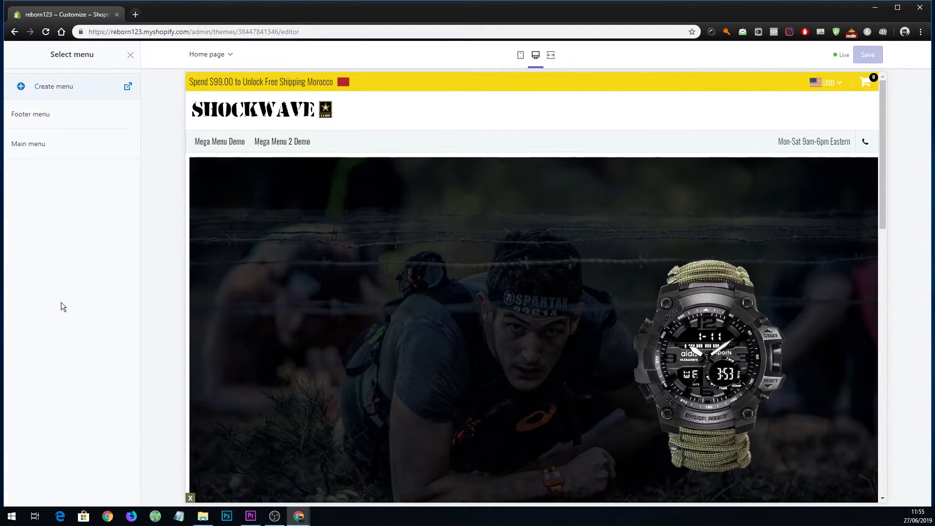
click(89, 152)
click(120, 492)
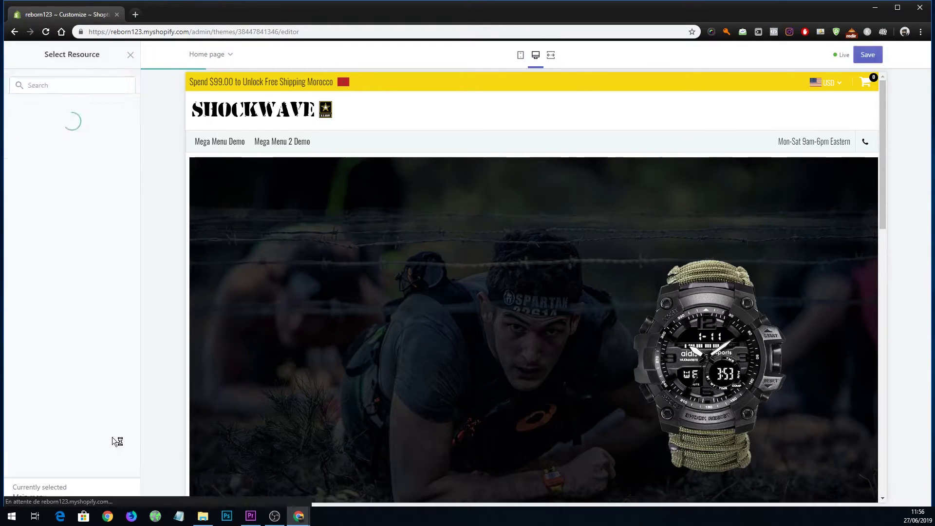
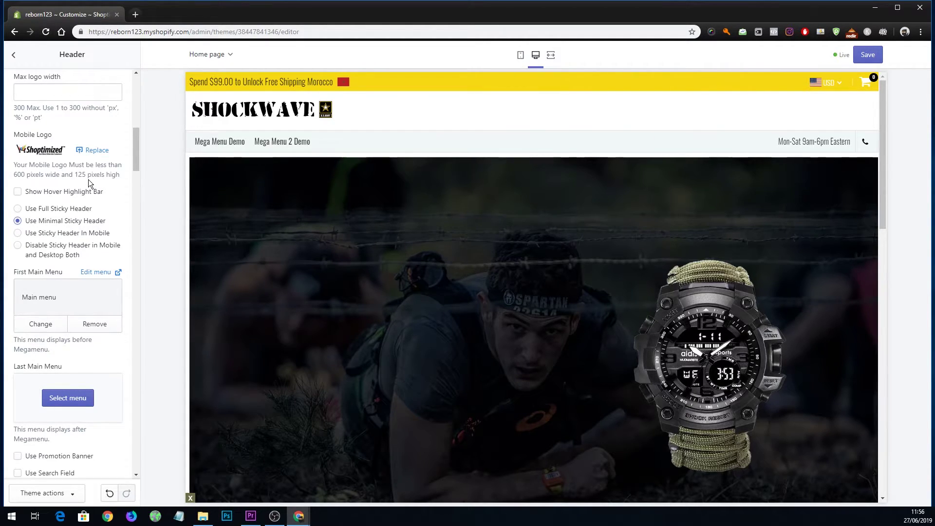
Reassign 'Main menu' as the header's First Main Menu, then preview the Catalog collection page.
scroll(92, 180, down, 3)
scroll(92, 180, up, 3)
click(95, 325)
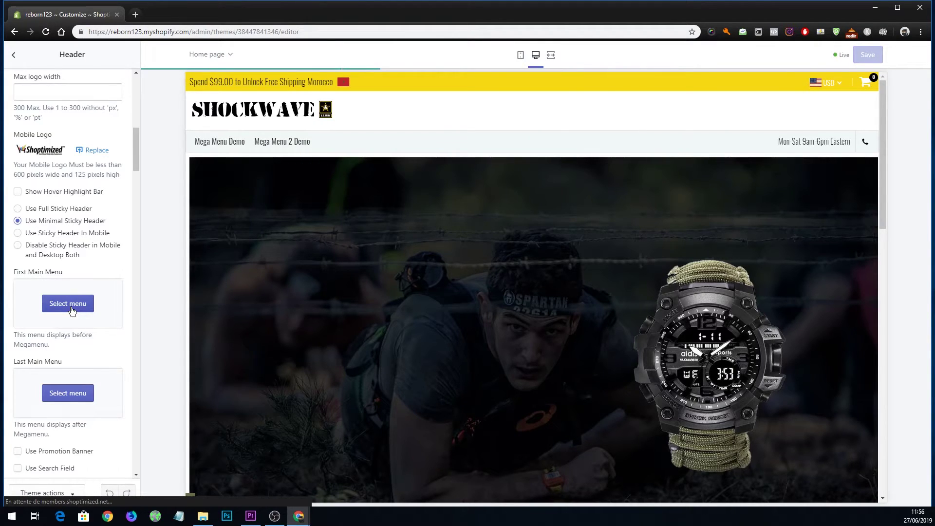
click(72, 310)
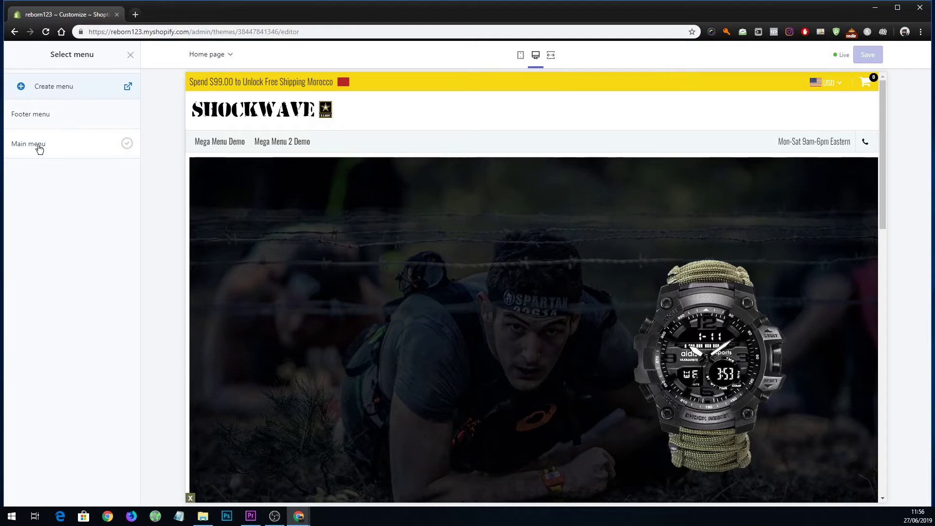
click(40, 146)
click(120, 491)
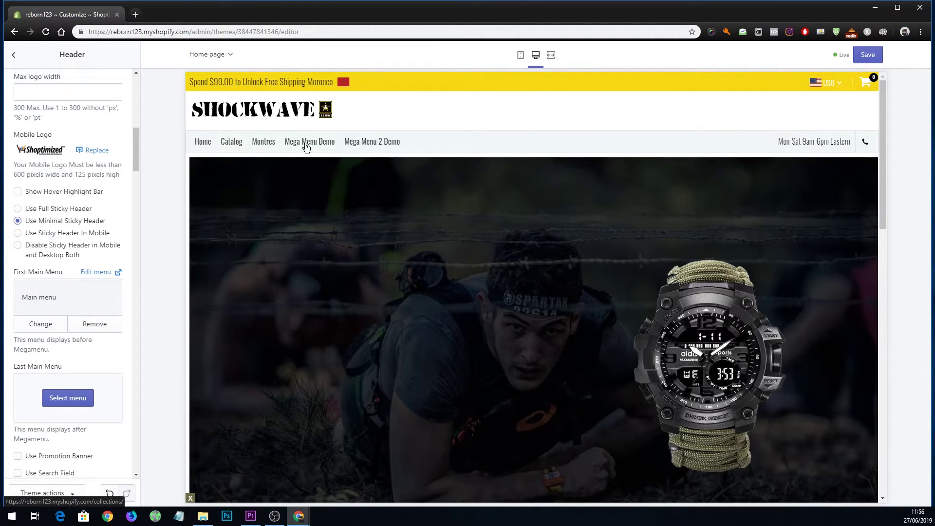
click(235, 145)
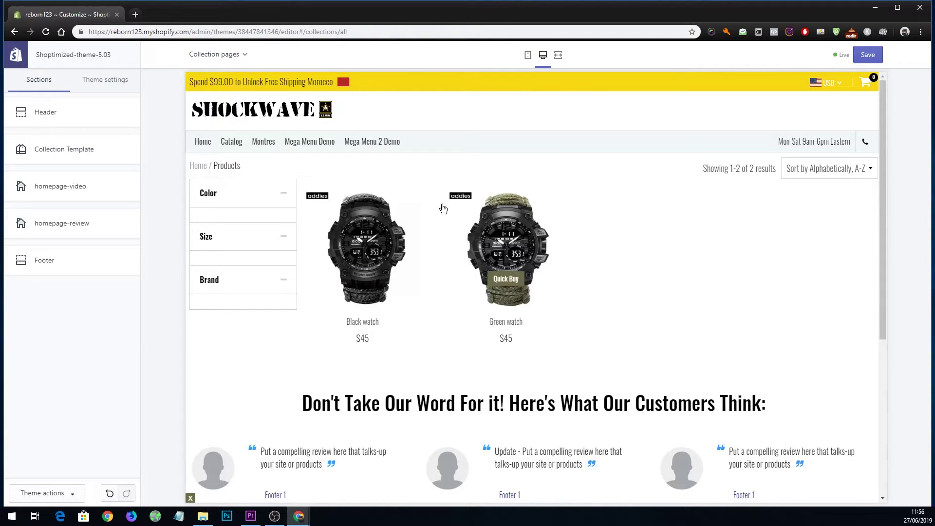
click(263, 146)
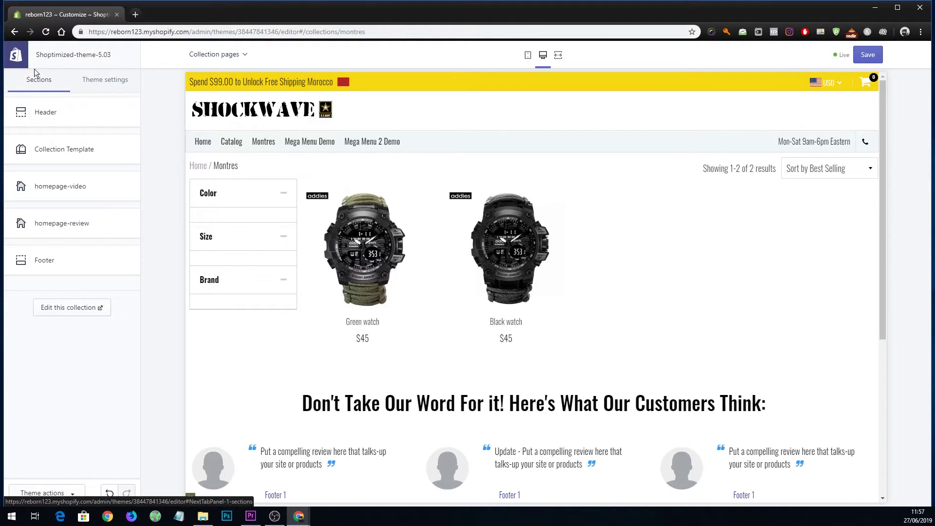
key(alt+Left)
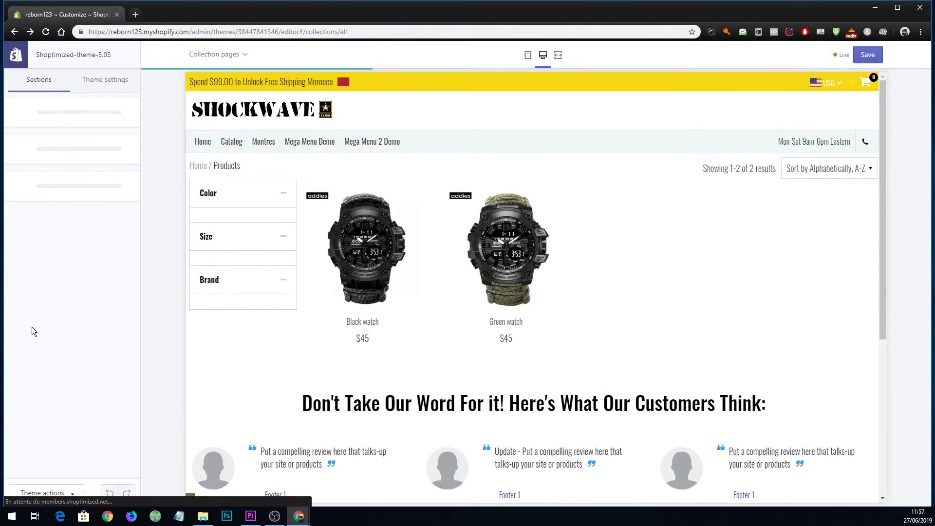
Uncheck Use Megamenu in the Header section settings.
click(59, 116)
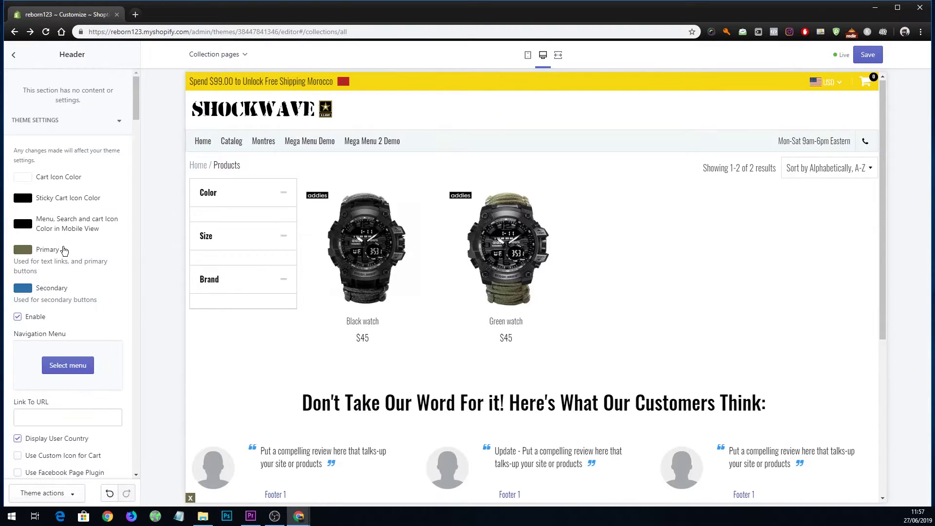
scroll(77, 300, down, 10)
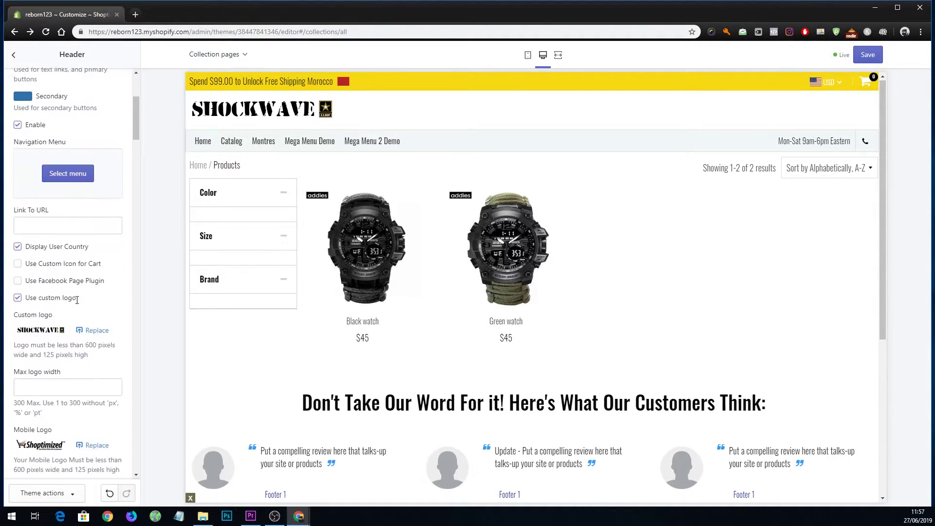
scroll(76, 299, down, 6)
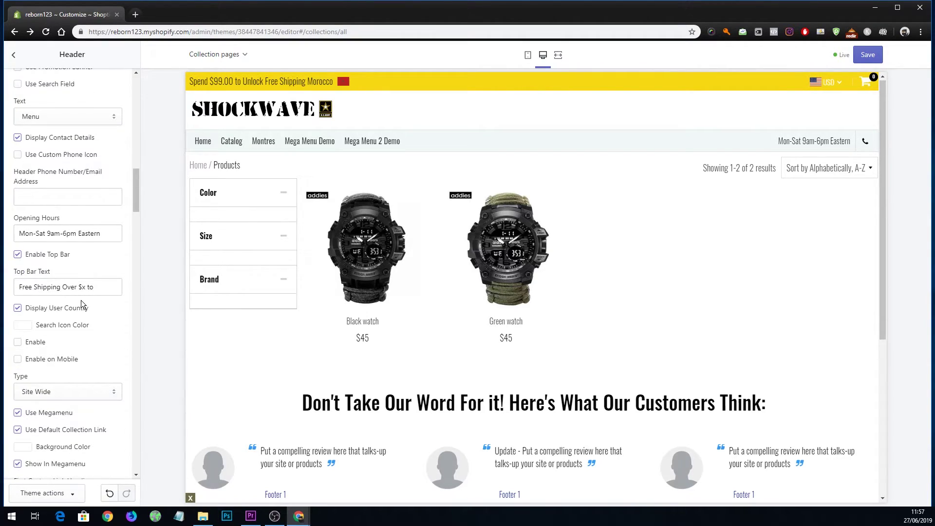
scroll(80, 305, down, 1)
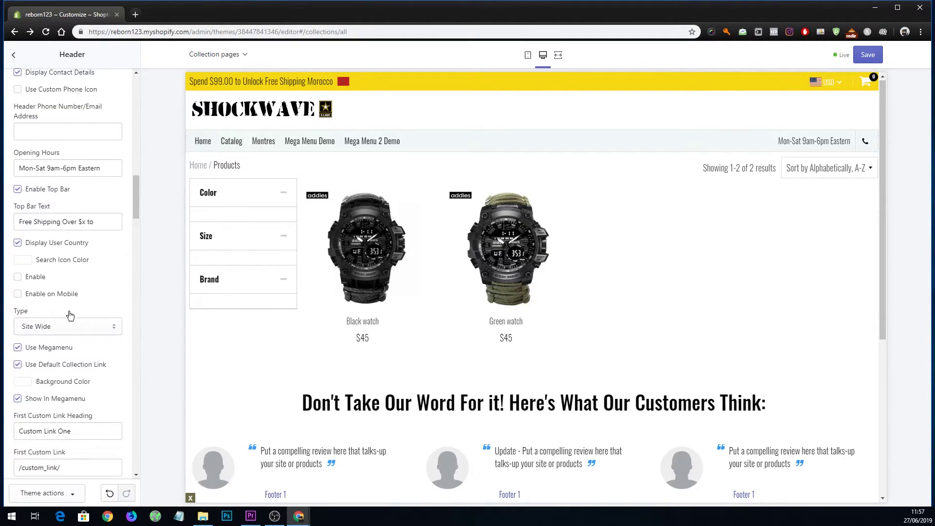
click(18, 348)
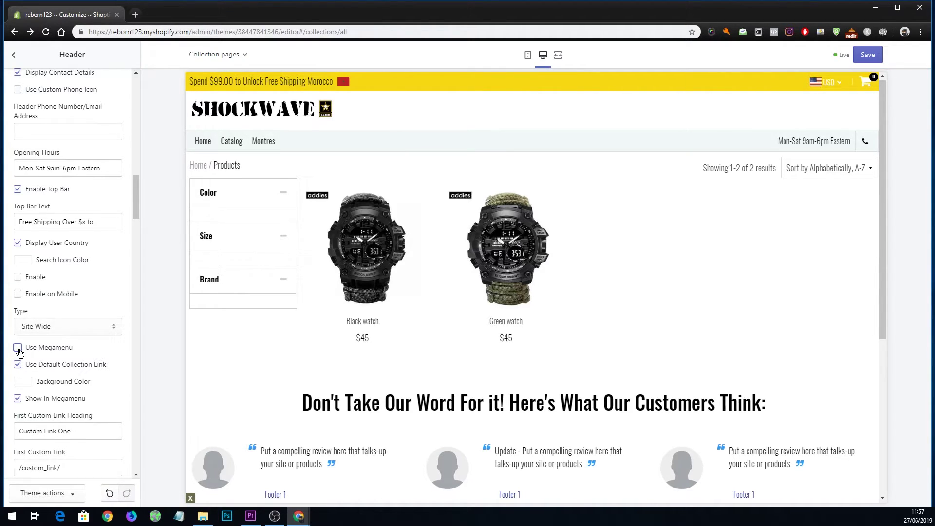
Save the theme, return to Sections, and open the themes admin in a new tab.
click(867, 54)
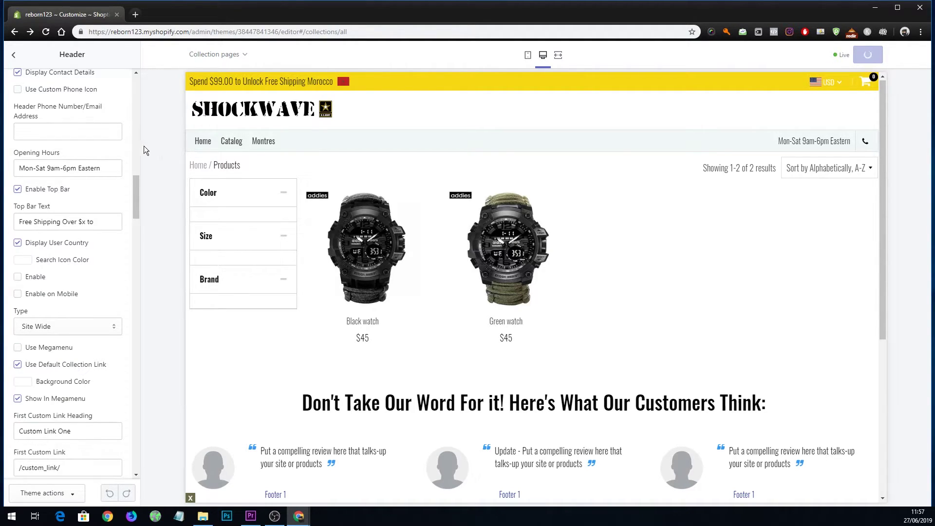
click(14, 55)
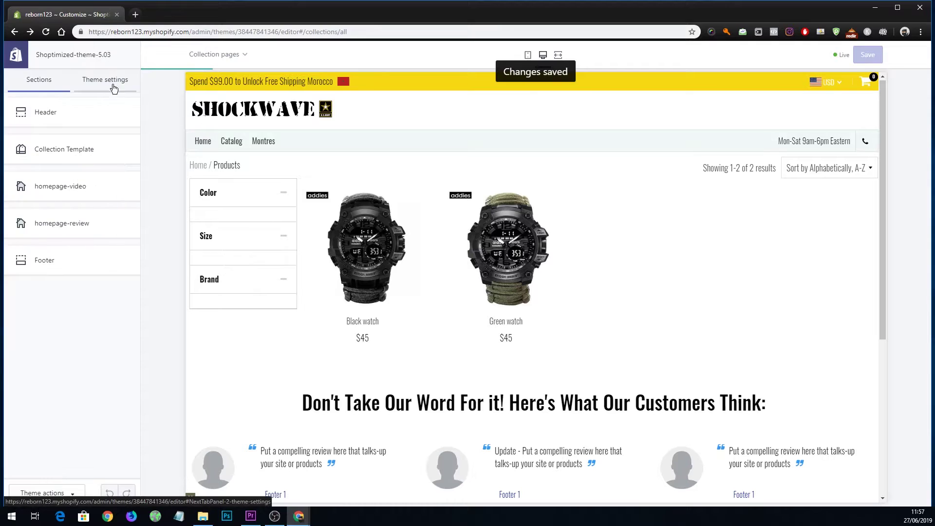
middle_click(16, 55)
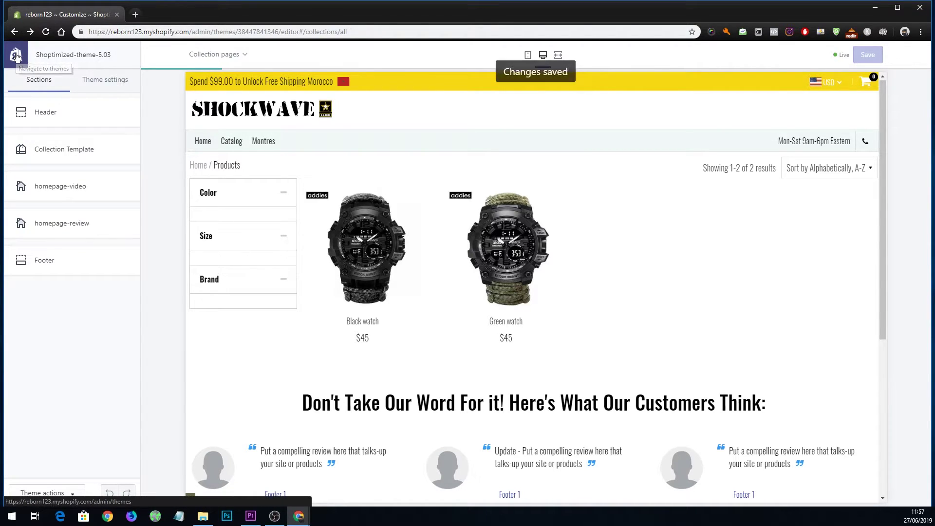
In the new admin tab, go to the Online Store Pages list.
click(169, 9)
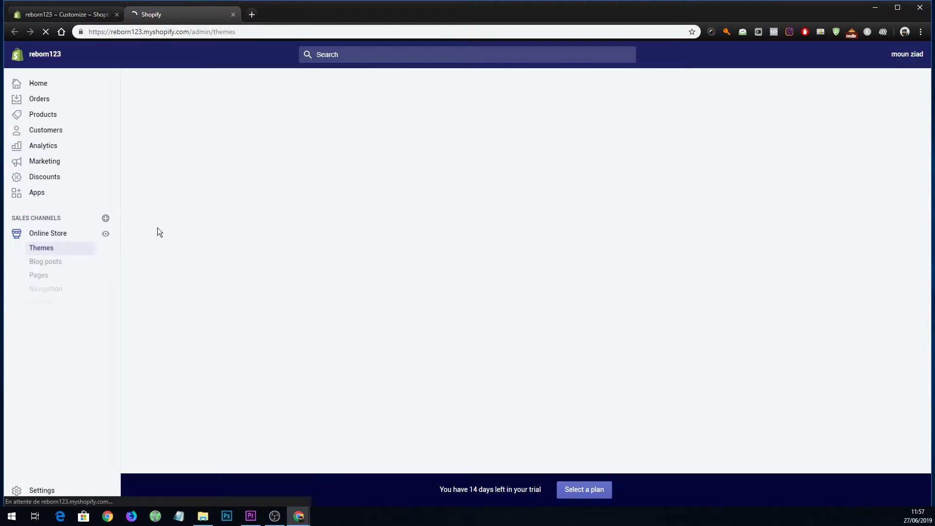
click(59, 302)
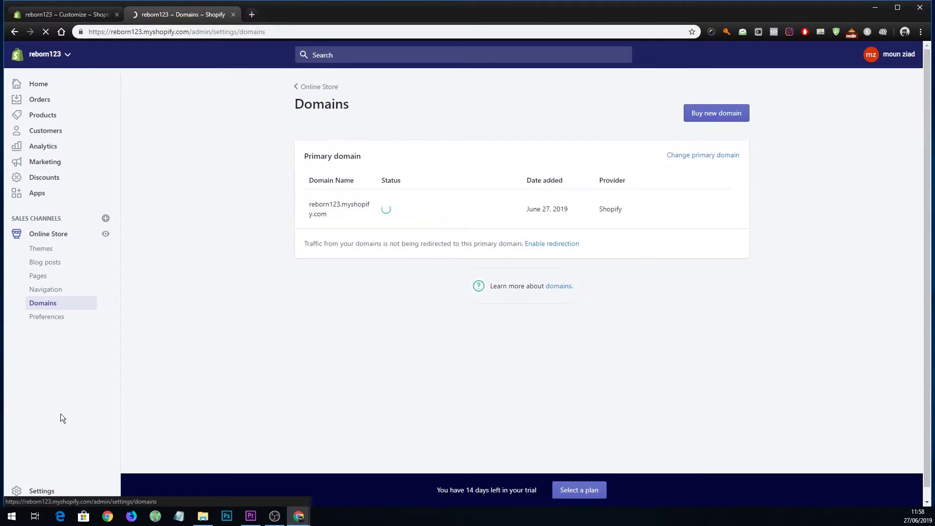
click(63, 288)
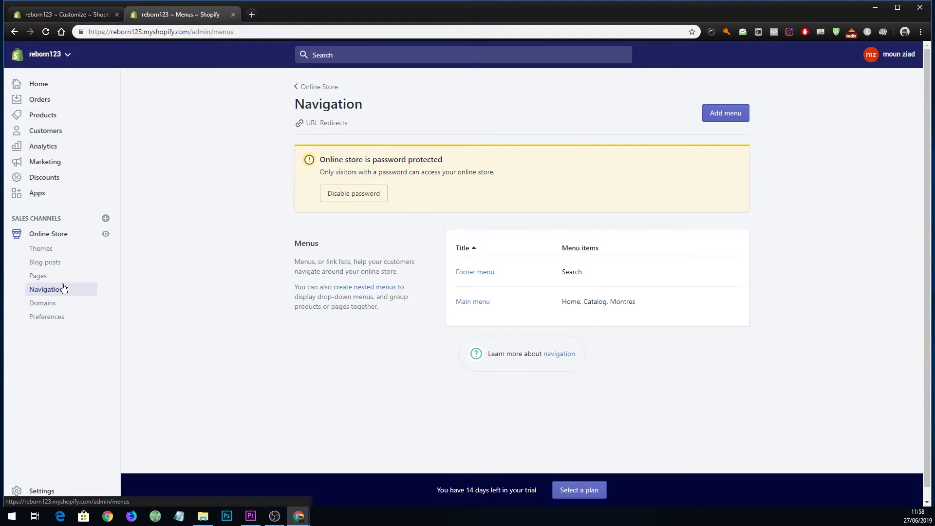
click(39, 275)
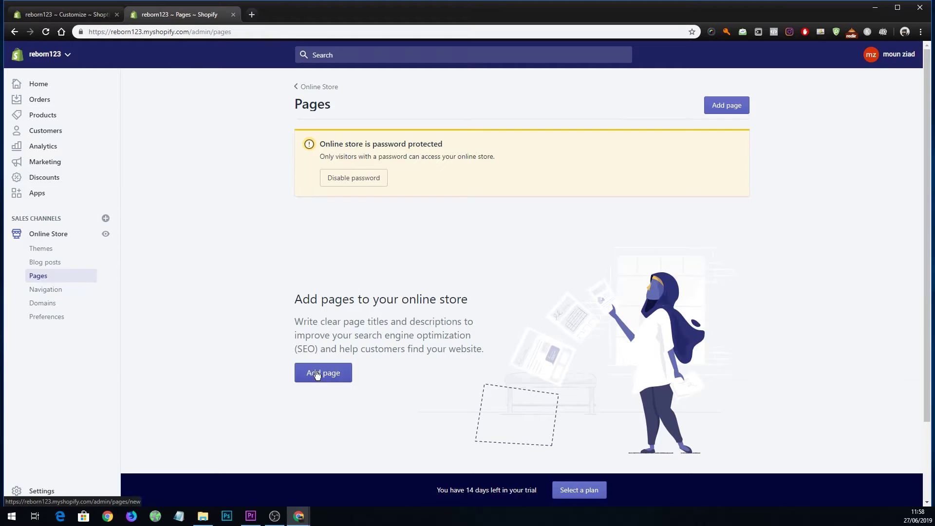
Create and save a page titled 'contact' using the page.contact template.
click(314, 373)
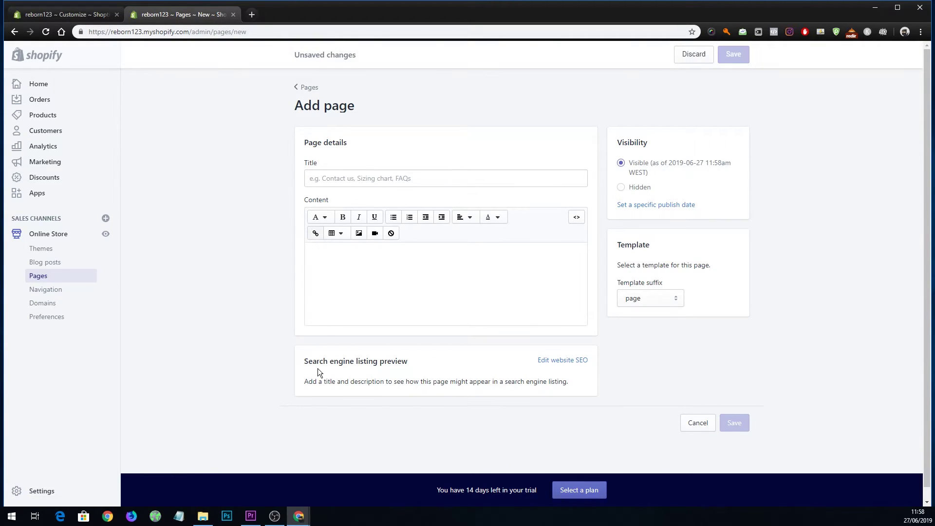
click(634, 303)
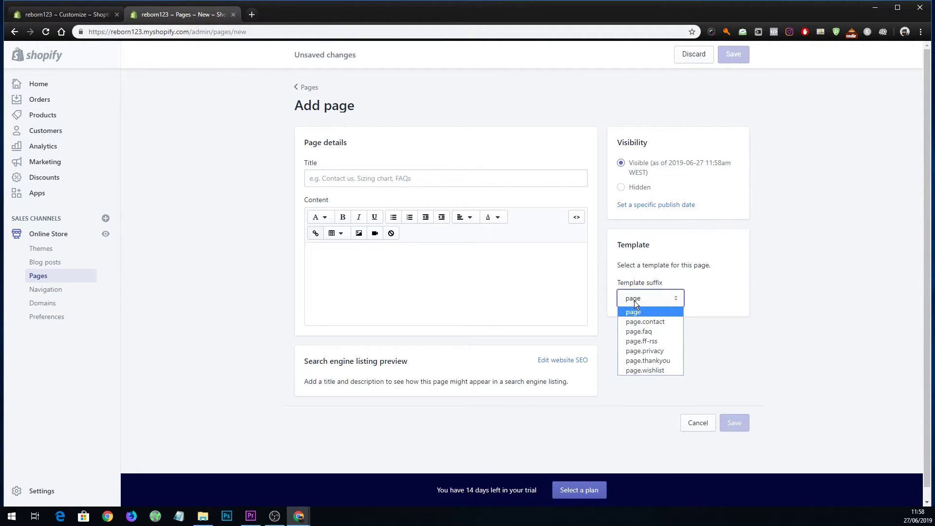
click(648, 322)
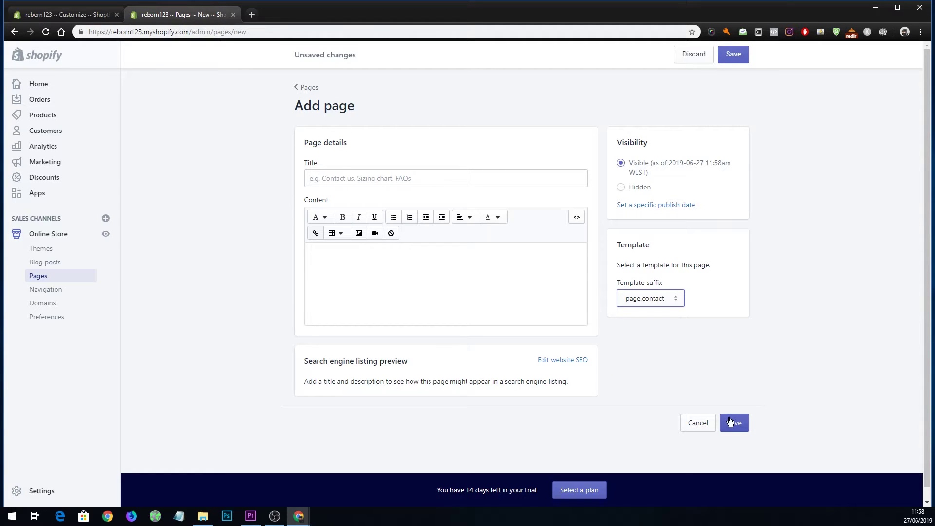
click(425, 180)
text(contact)
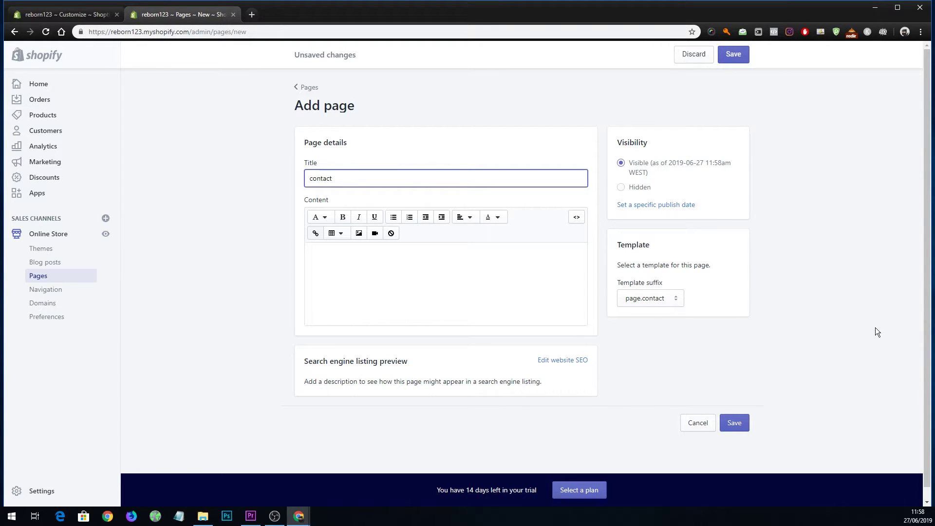
click(745, 423)
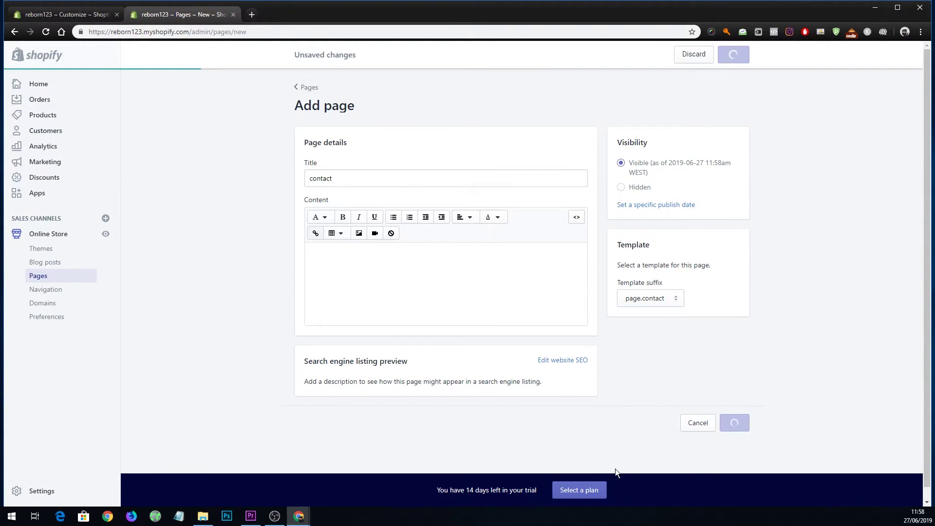
click(42, 289)
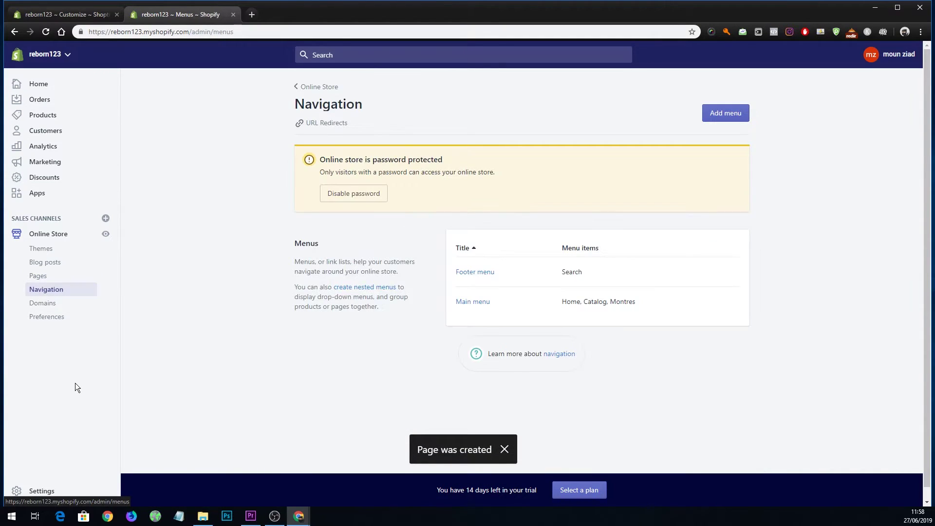
Add a 'Contact' item to the Main menu linked to Pages > contact.
click(472, 303)
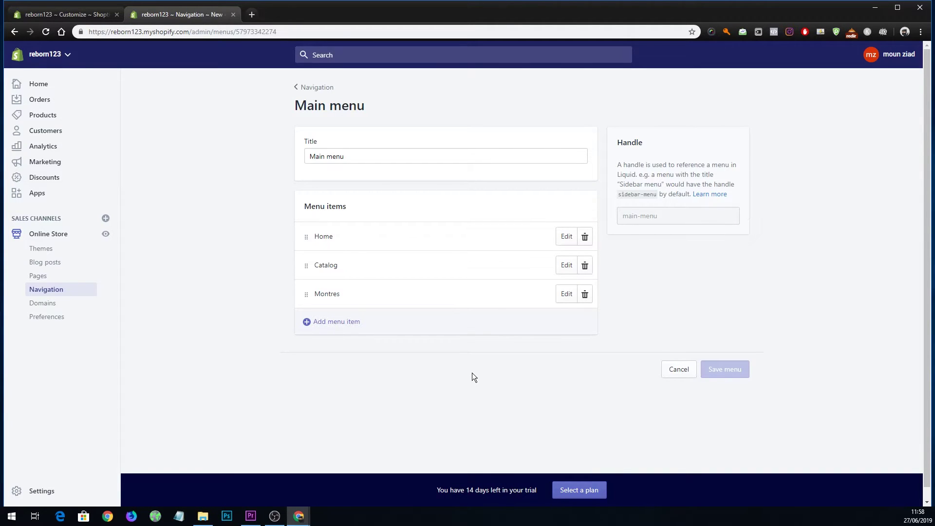
click(343, 321)
click(348, 273)
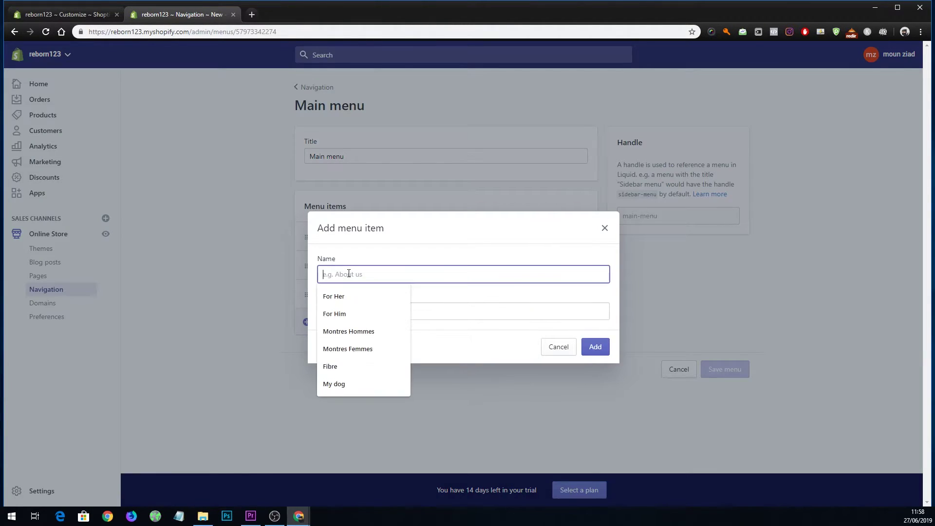
text(co)
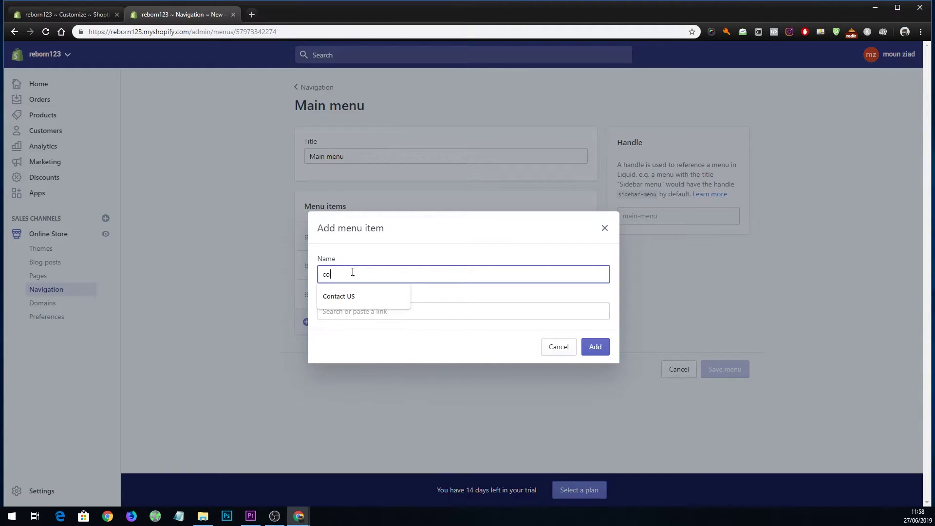
text(nt)
click(351, 298)
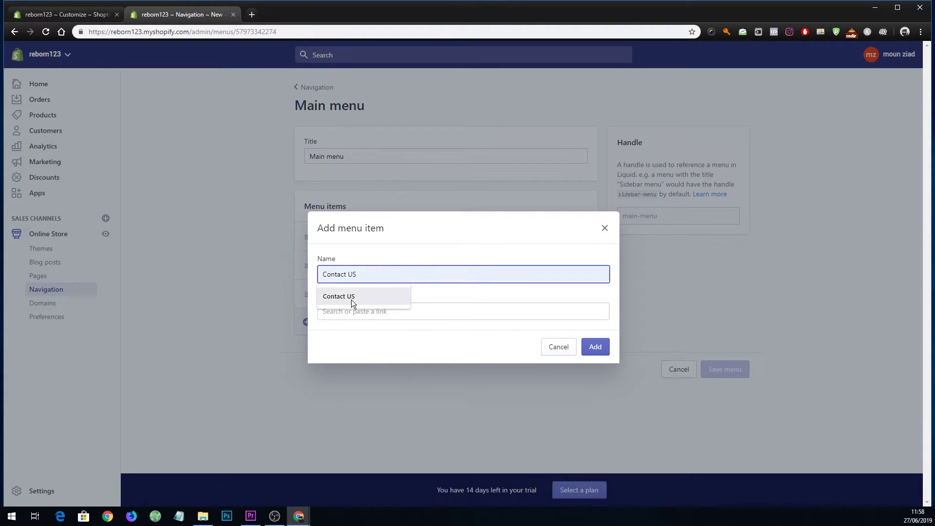
double_click(376, 274)
key(BackSpace)
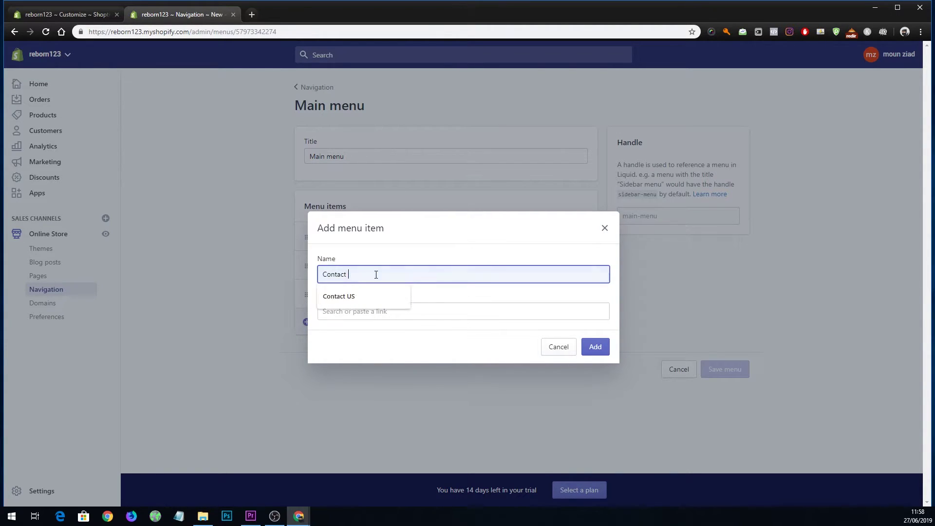
click(456, 311)
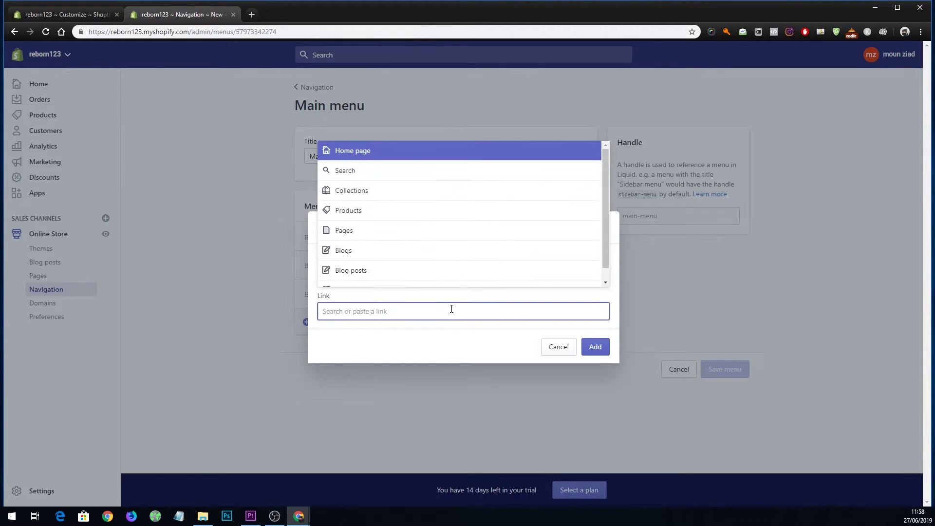
click(355, 229)
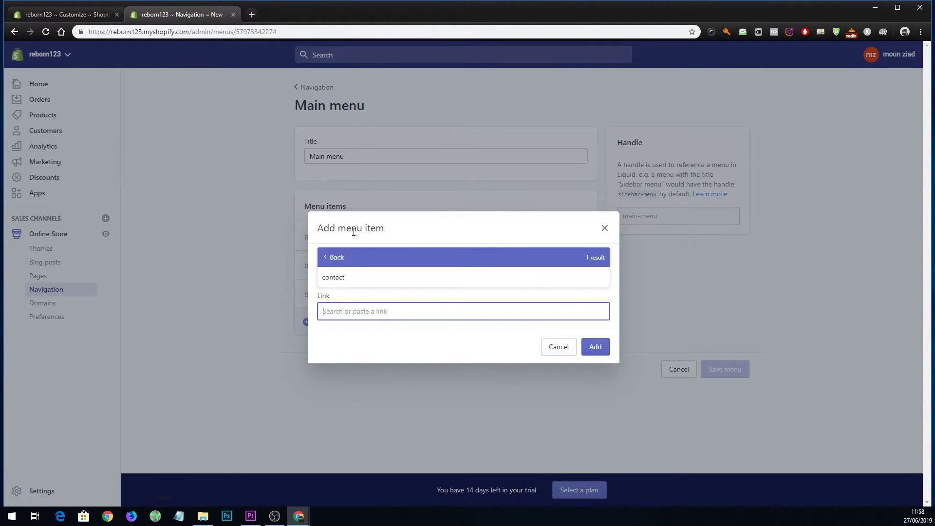
click(336, 285)
click(597, 348)
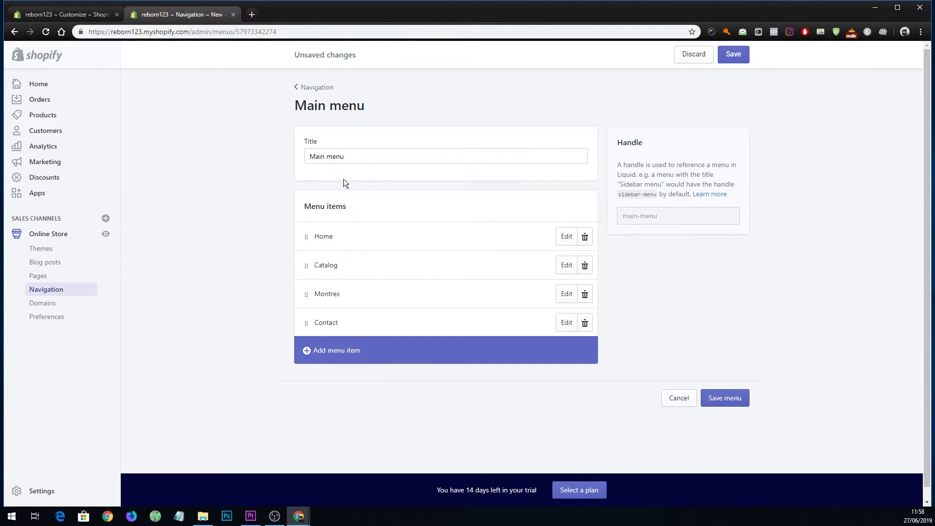
Reposition the Contact item, save the Main menu, and return to the theme editor.
drag(344, 158, 272, 163)
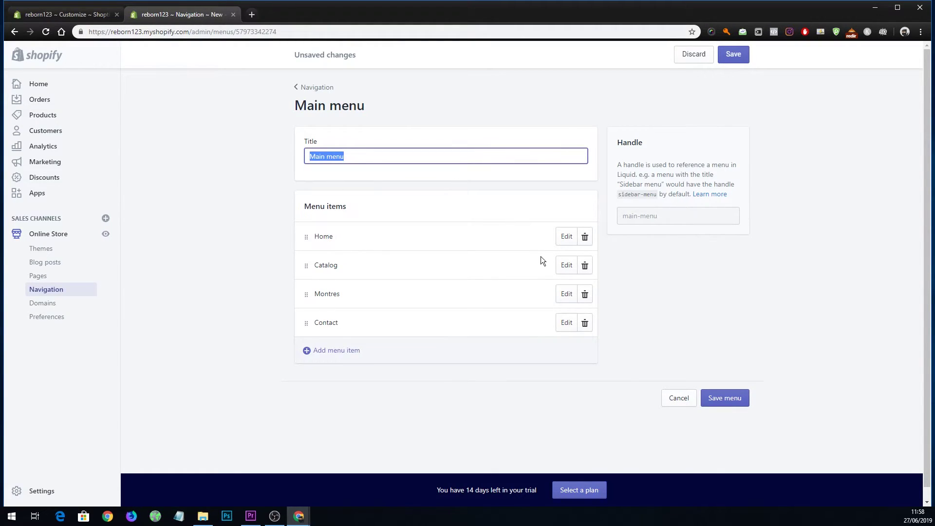
click(726, 396)
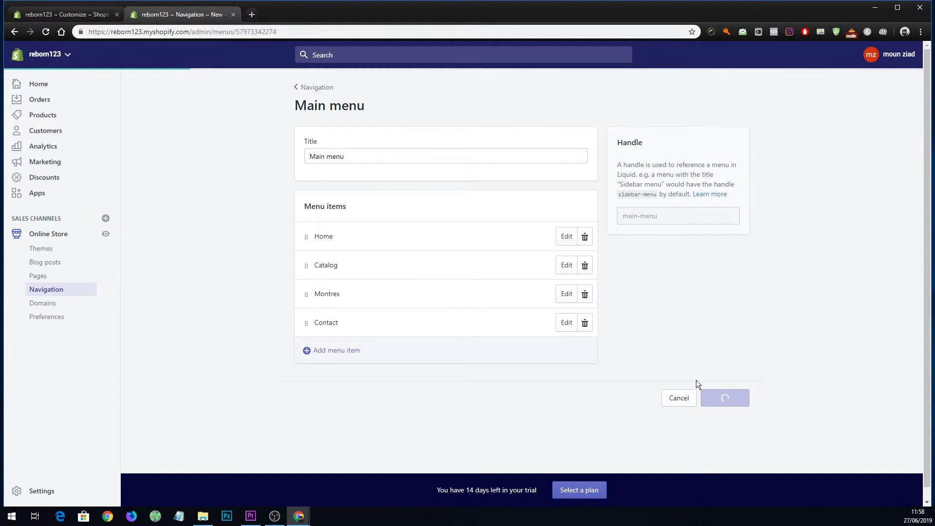
click(74, 13)
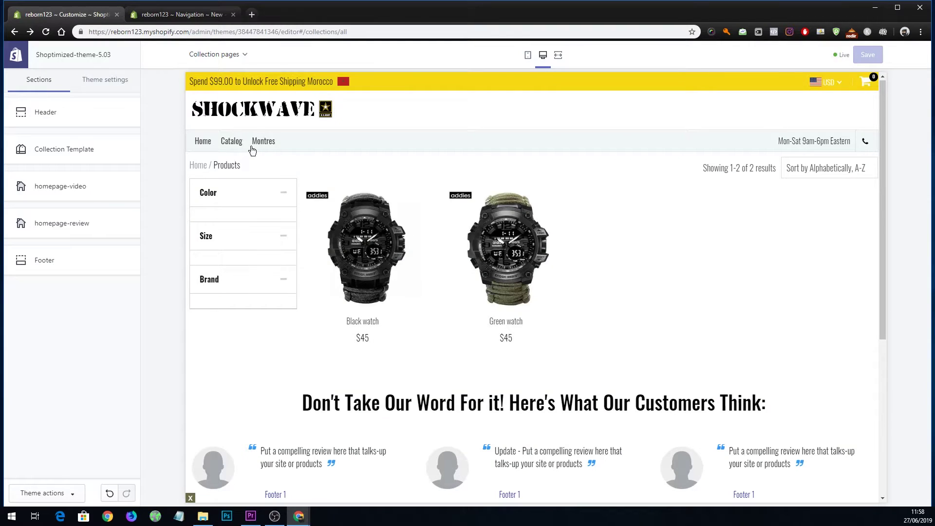
click(192, 15)
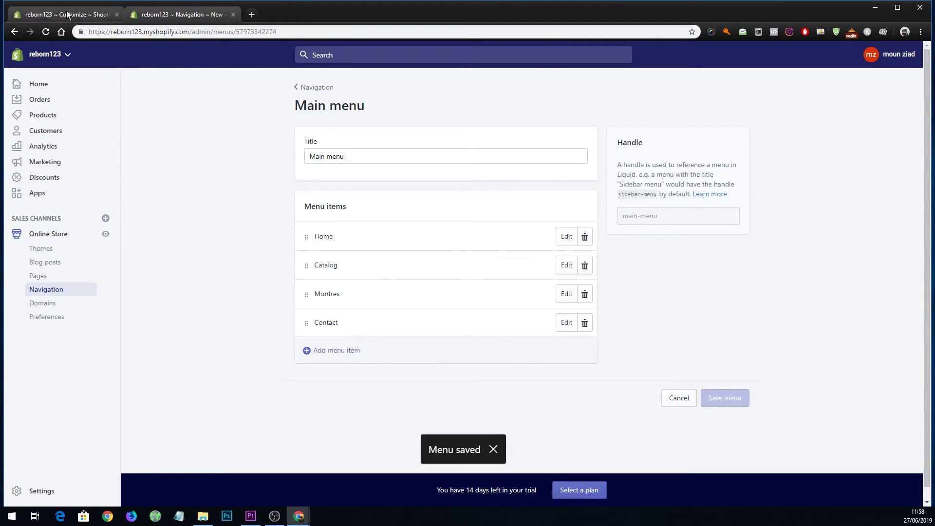
click(67, 16)
Reload the theme editor so Contact shows in the header, then open the Montres collection.
click(46, 32)
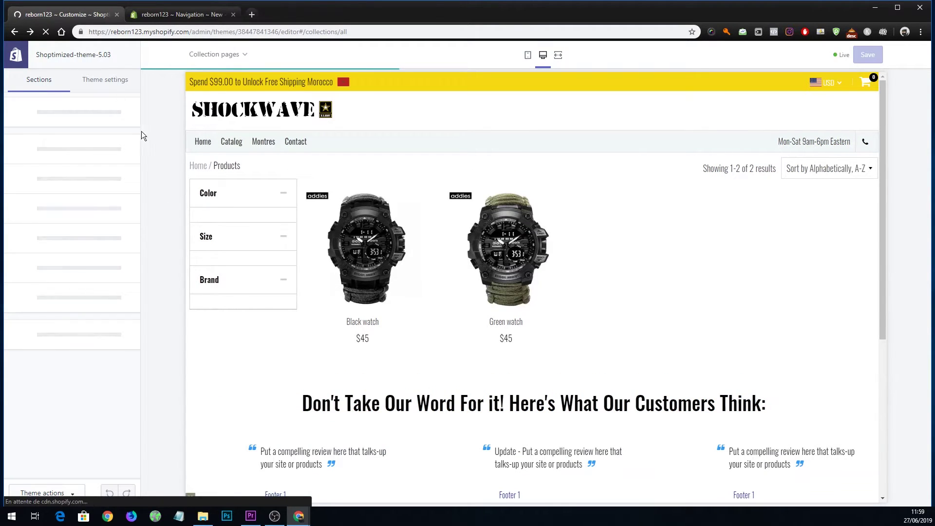
scroll(264, 295, down, 5)
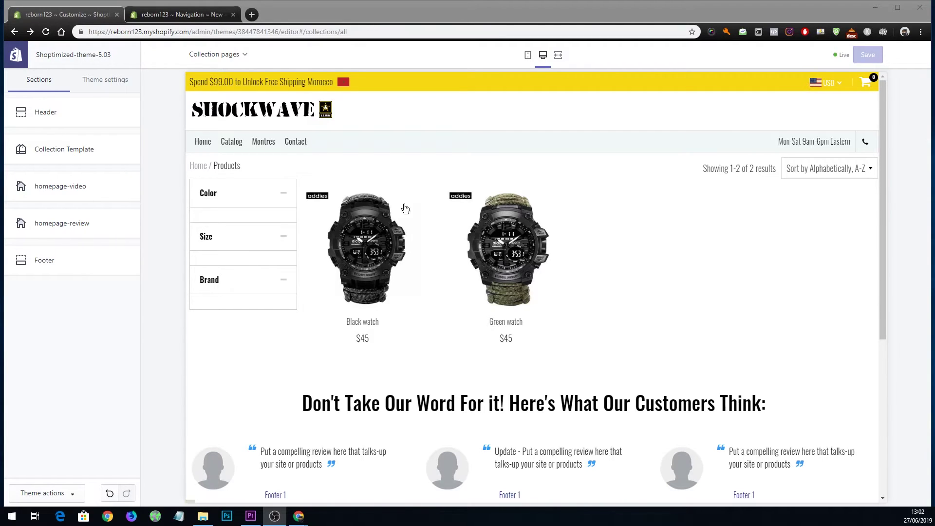
mouse_move(463, 278)
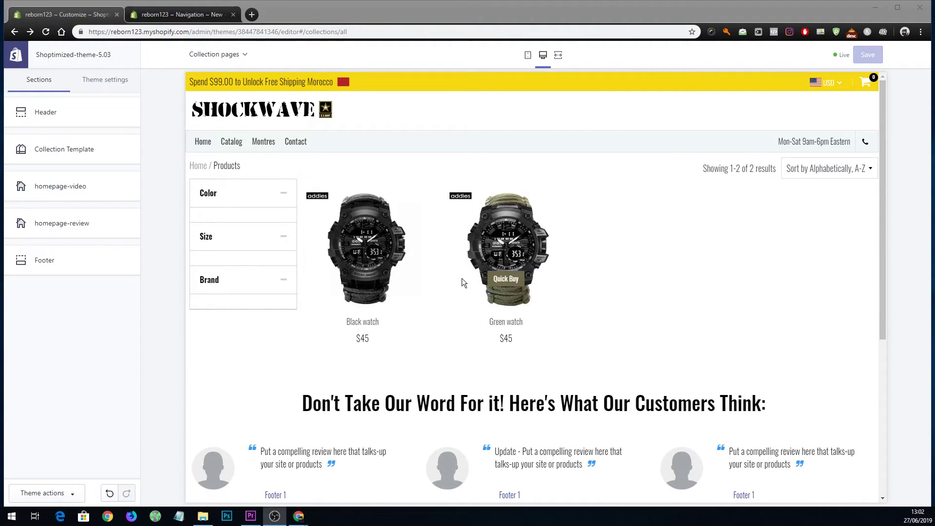
click(289, 302)
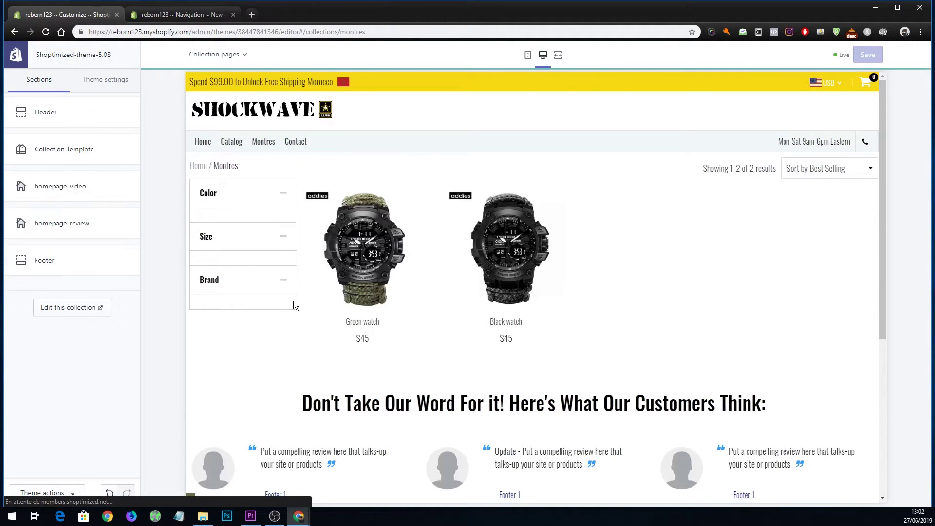
In Collection Template, uncheck Enable collection sorting and Enable sidebar filters.
click(59, 162)
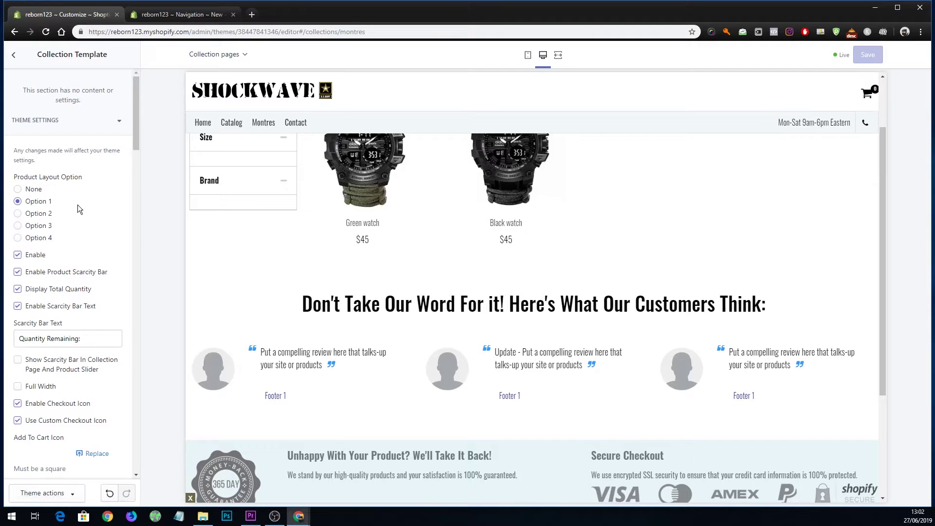
scroll(73, 234, down, 7)
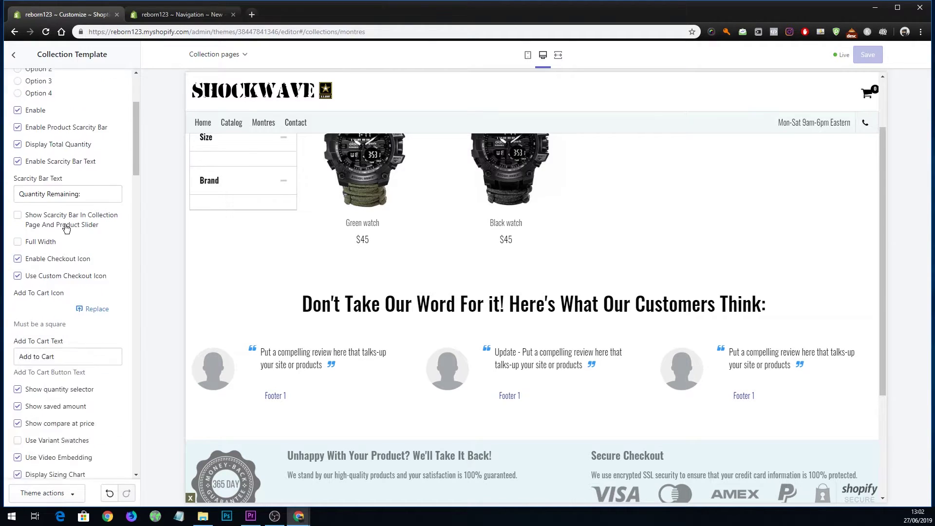
scroll(77, 252, down, 3)
scroll(352, 284, up, 3)
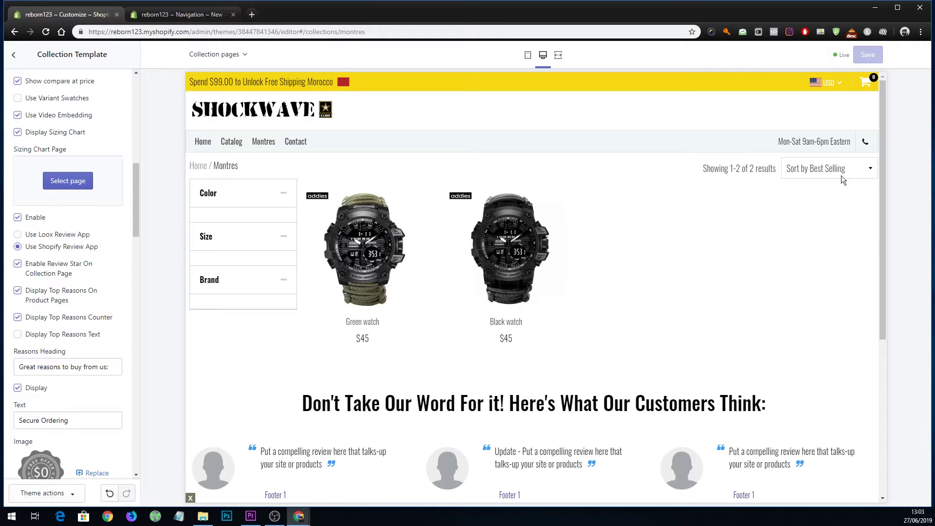
click(814, 169)
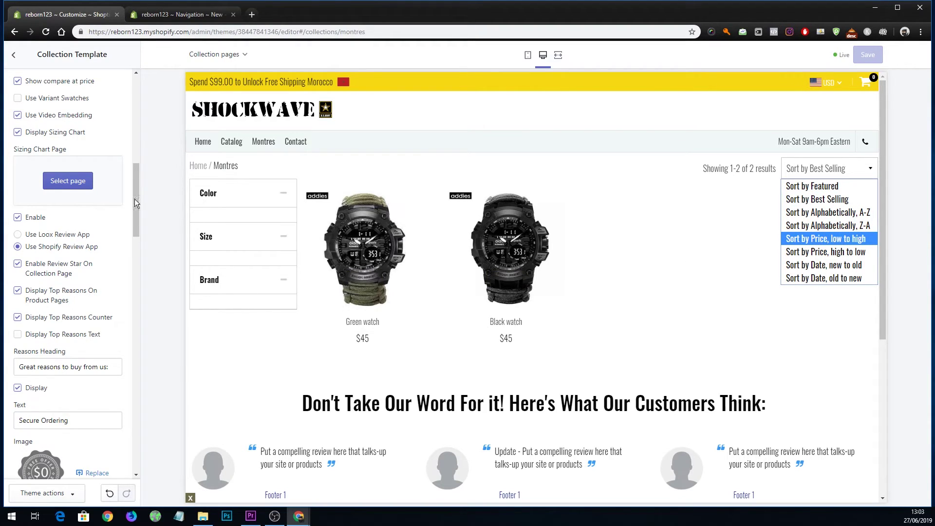
drag(135, 207, 179, 429)
key(ctrl+f)
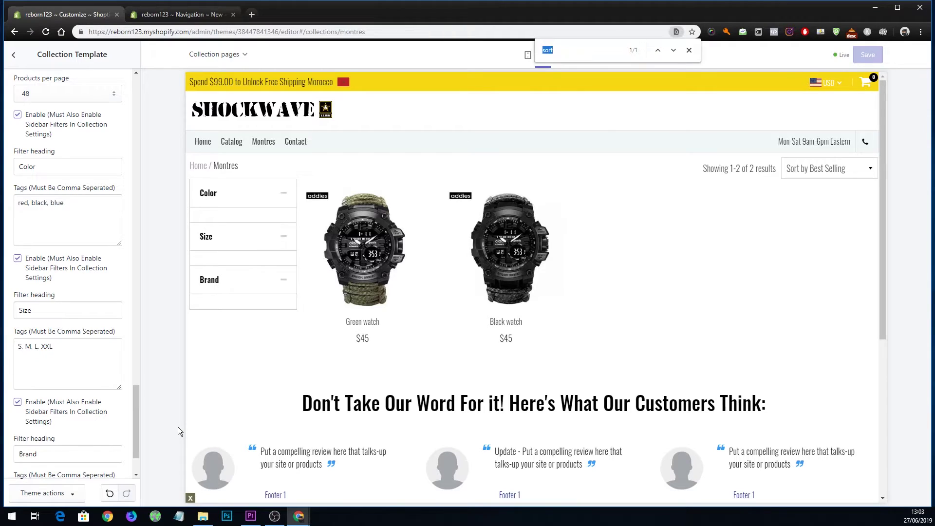
text(so)
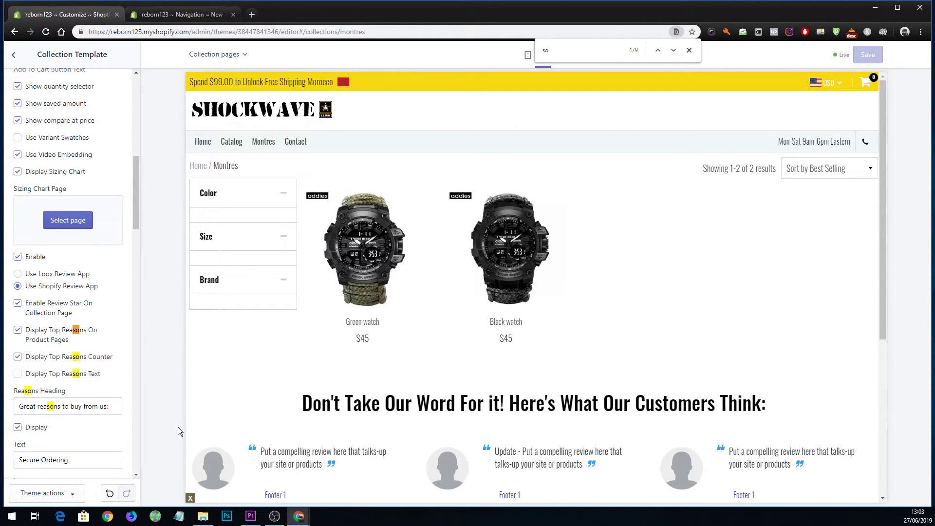
text(rt)
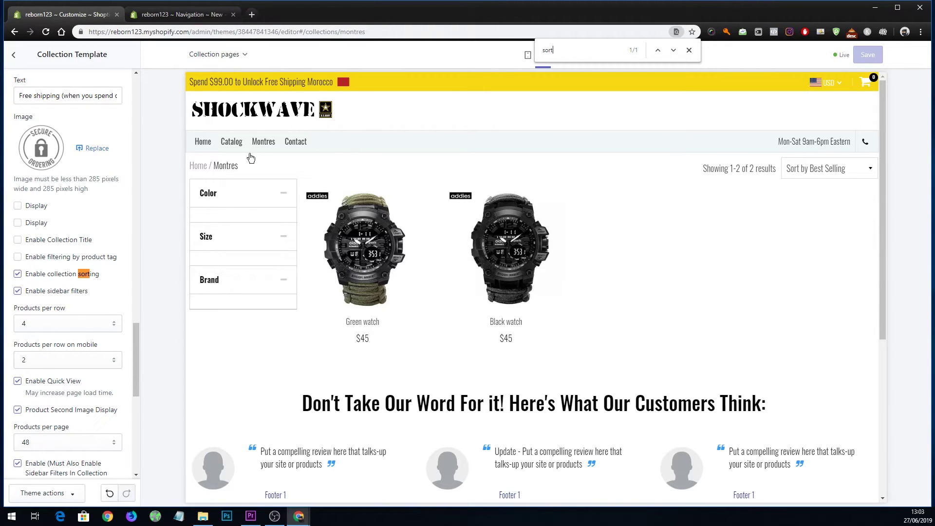
click(17, 275)
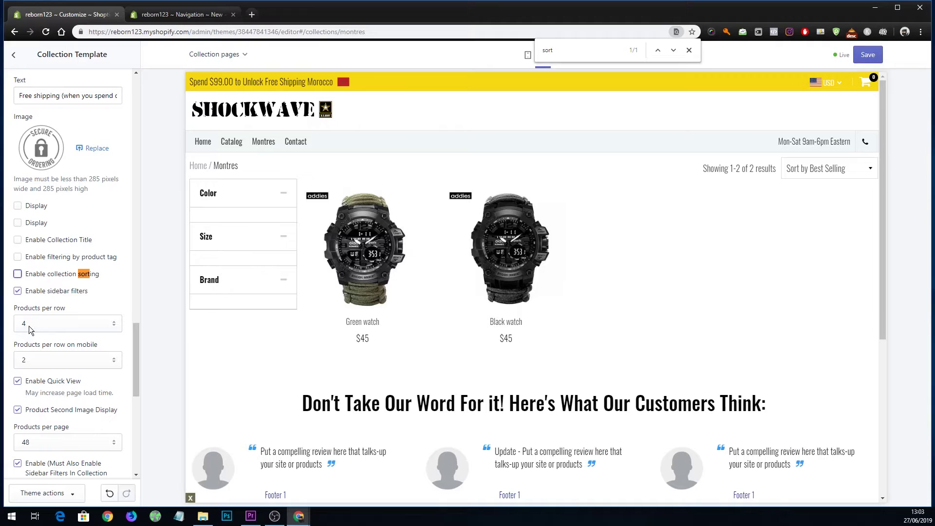
click(18, 291)
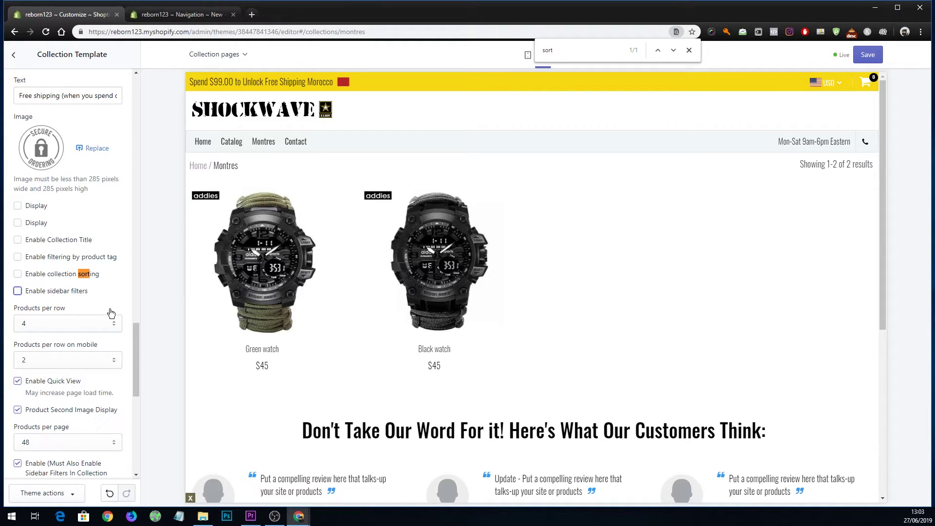
scroll(111, 312, down, 3)
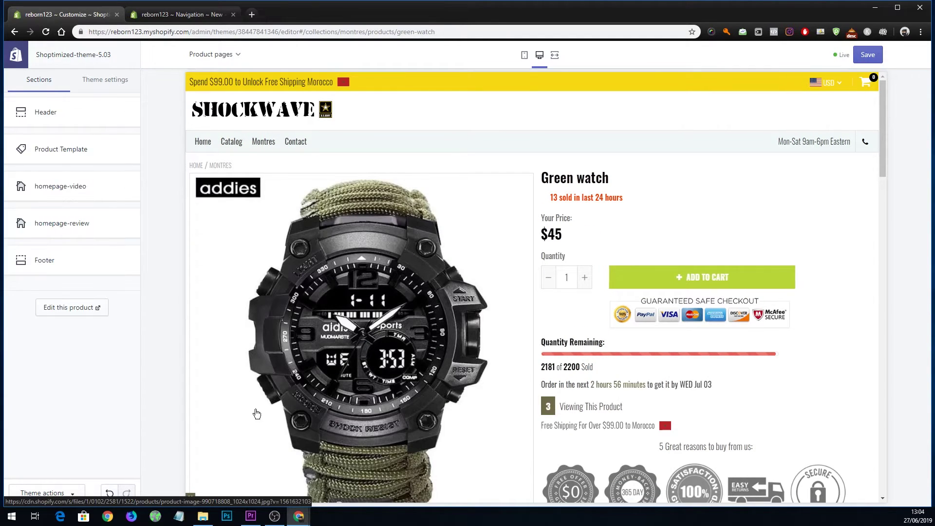
Uncheck Enable Product Scarcity Bar in the Product Template's Theme Settings.
click(91, 162)
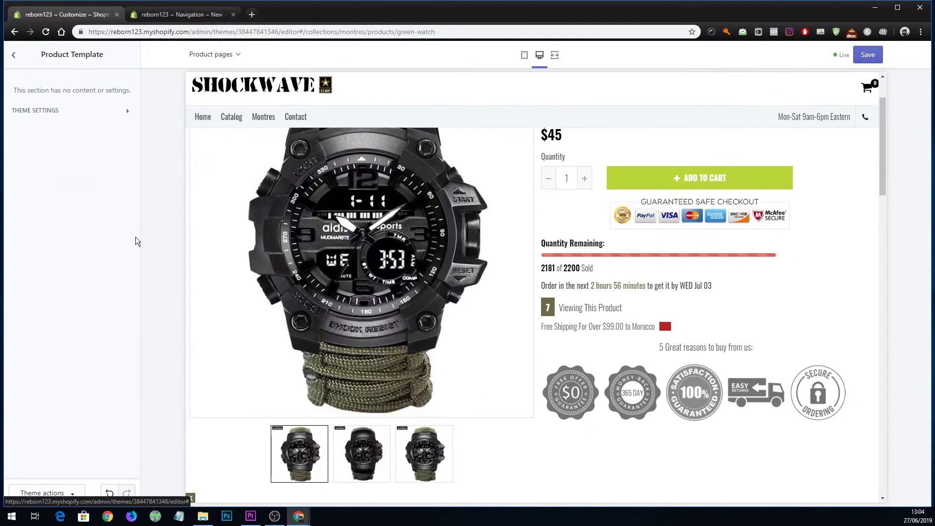
click(56, 116)
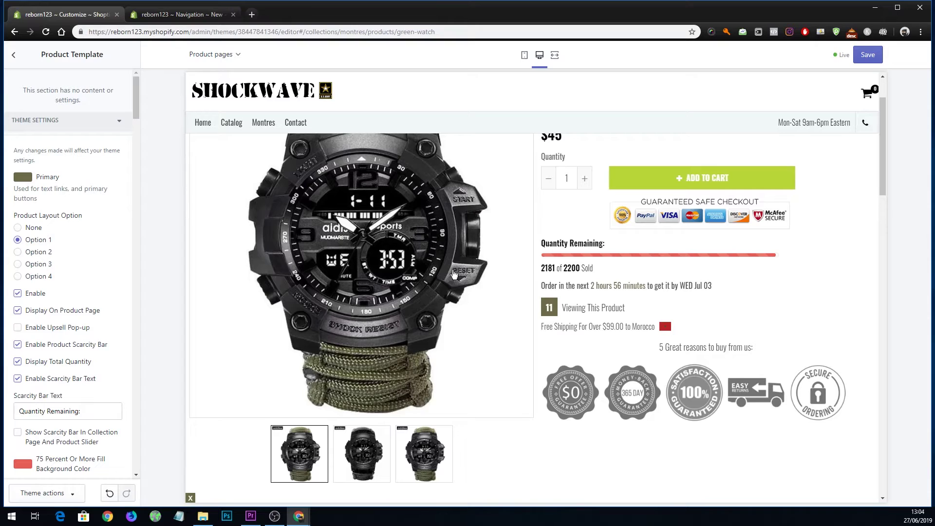
scroll(623, 212, up, 2)
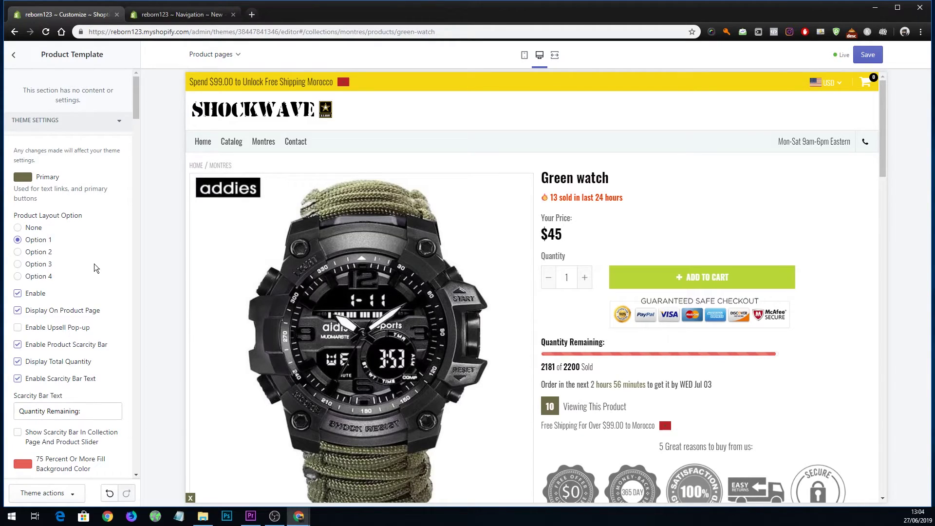
scroll(97, 259, down, 1)
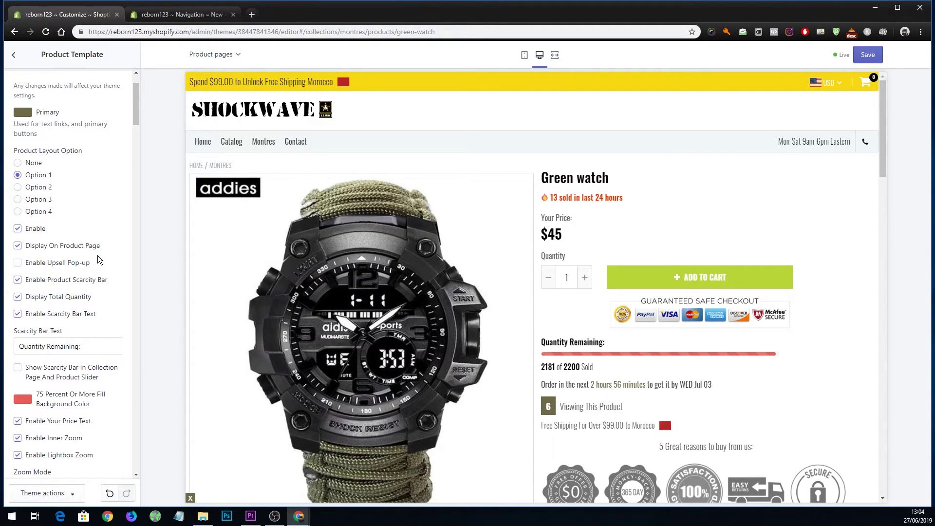
scroll(100, 273, down, 1)
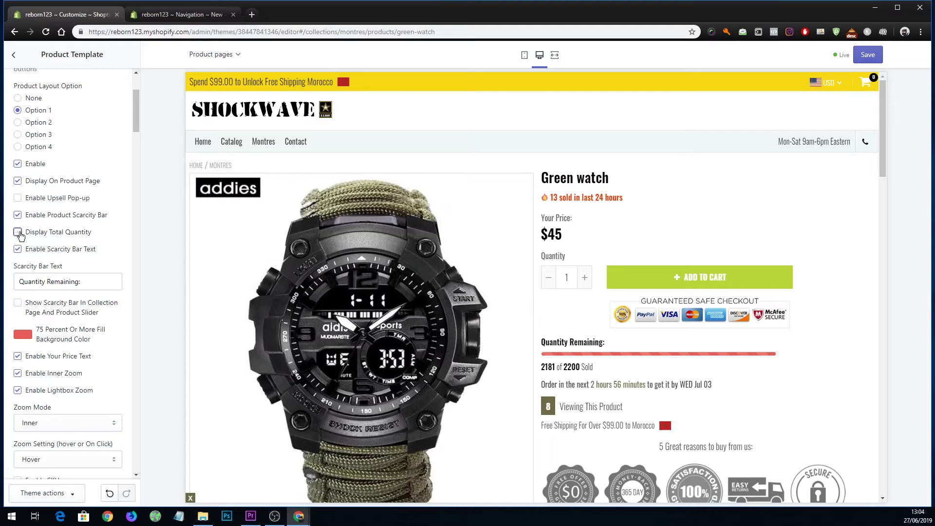
click(18, 232)
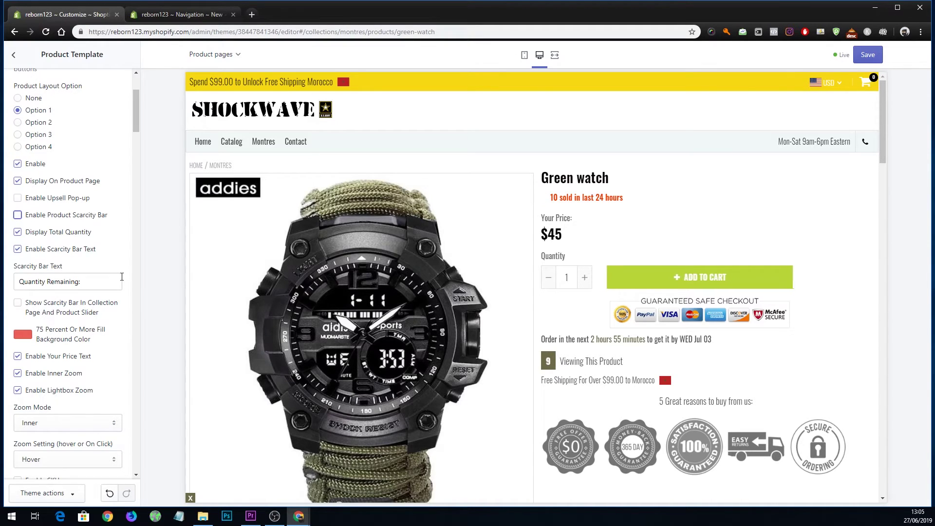
scroll(129, 279, down, 3)
scroll(279, 289, down, 7)
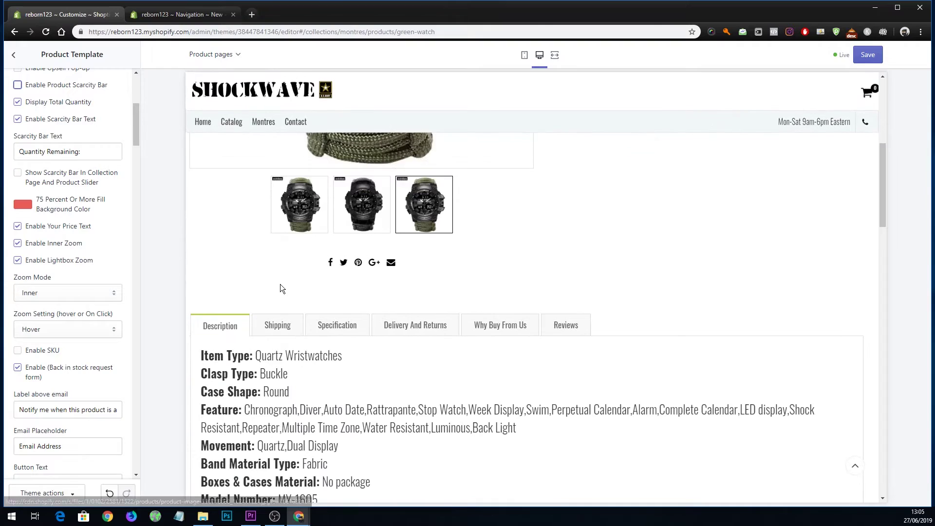
scroll(103, 288, down, 4)
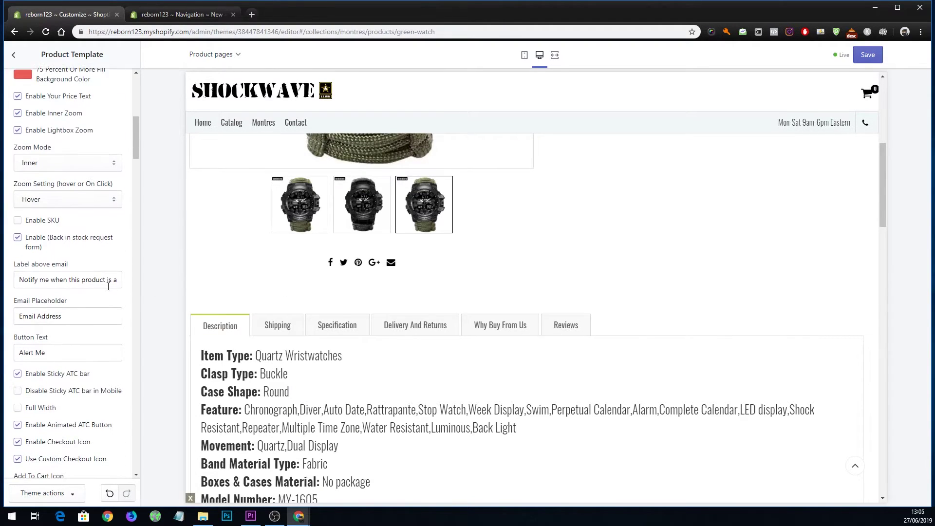
scroll(299, 311, down, 9)
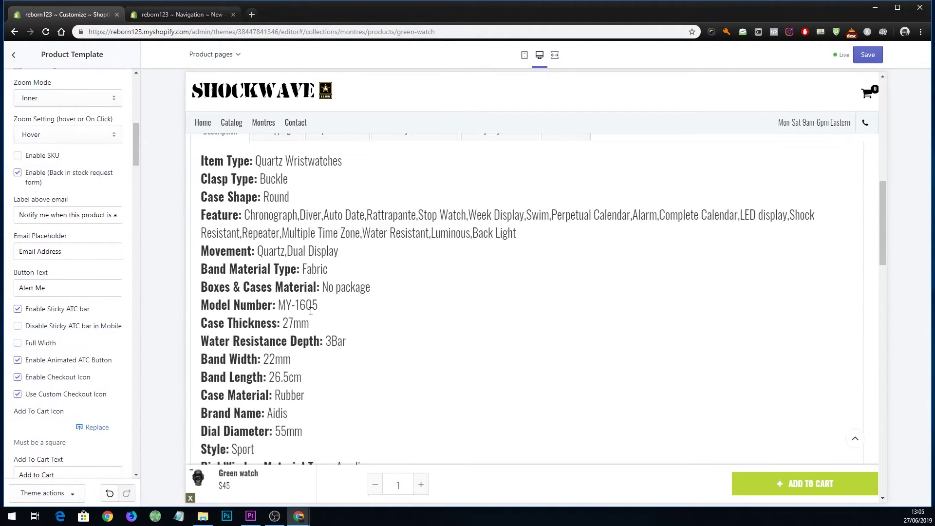
scroll(305, 311, up, 10)
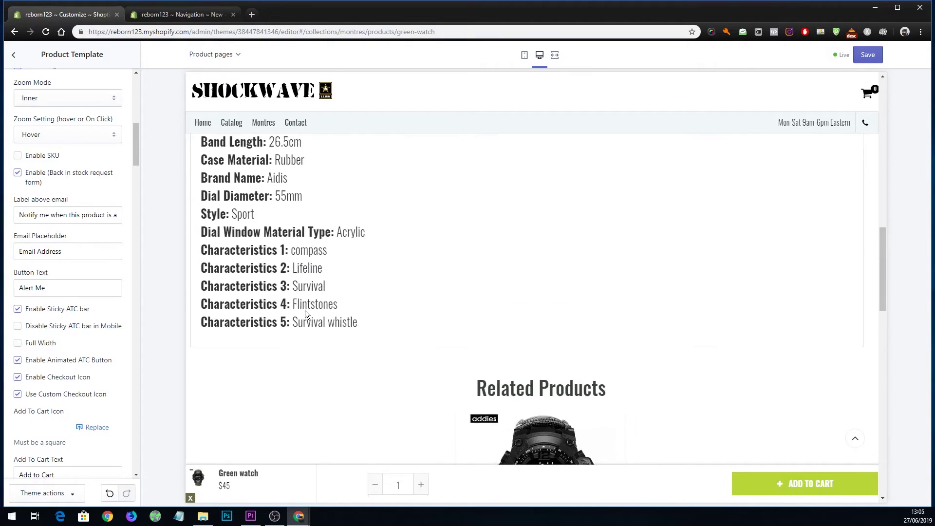
scroll(302, 304, down, 9)
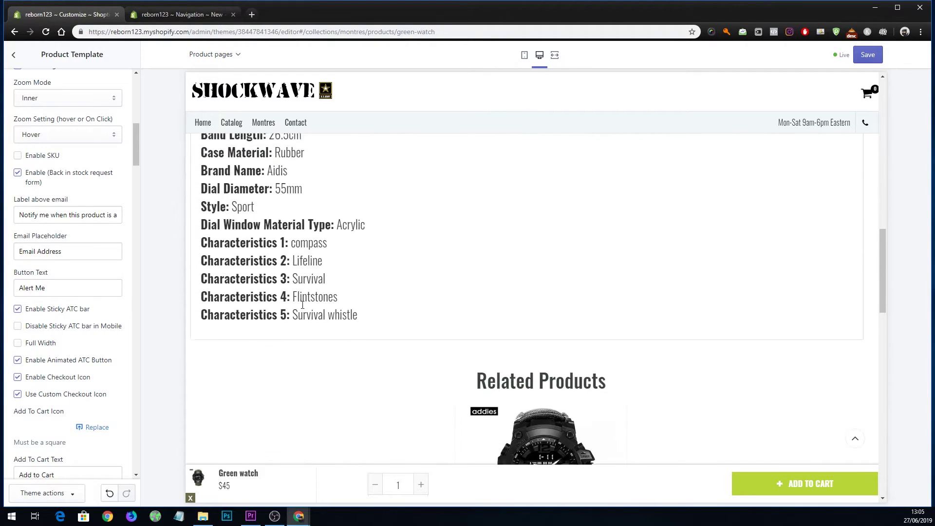
scroll(328, 312, up, 10)
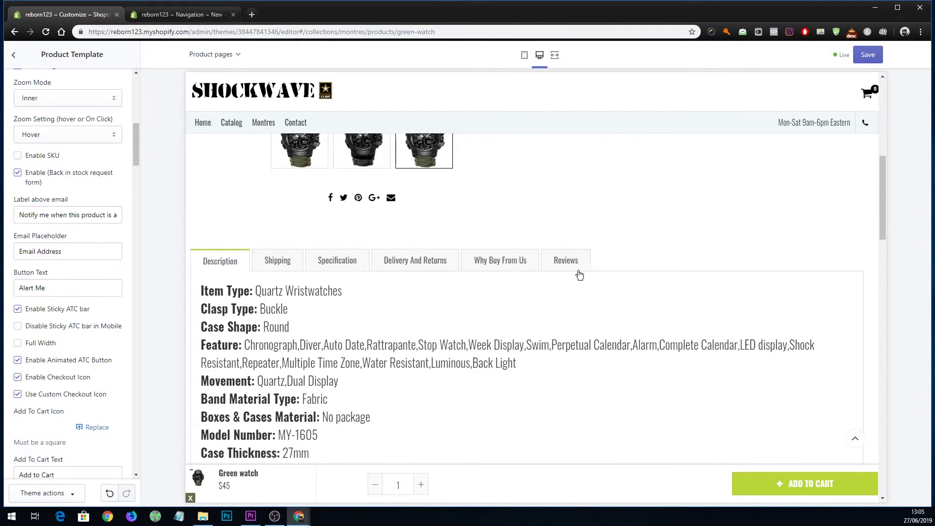
click(574, 260)
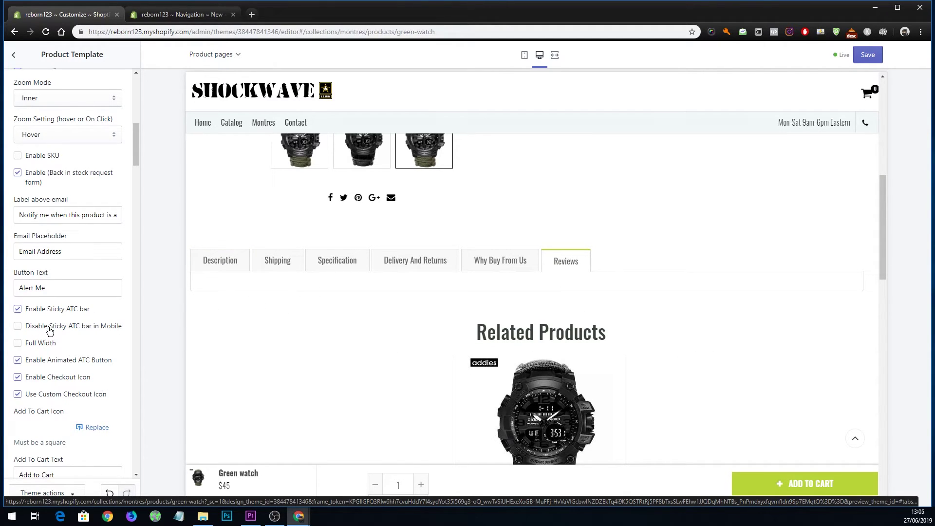
scroll(49, 331, down, 3)
scroll(331, 323, down, 5)
scroll(333, 325, up, 10)
scroll(334, 330, up, 3)
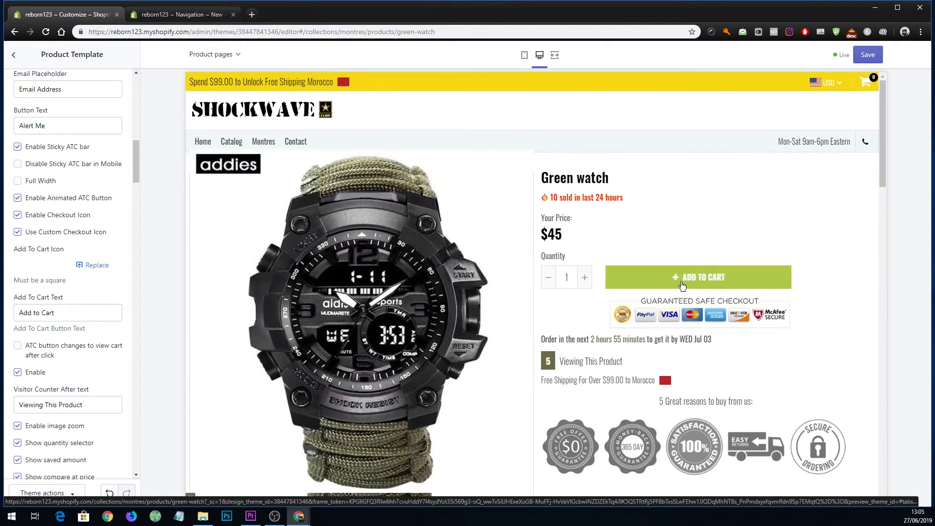
scroll(115, 309, up, 12)
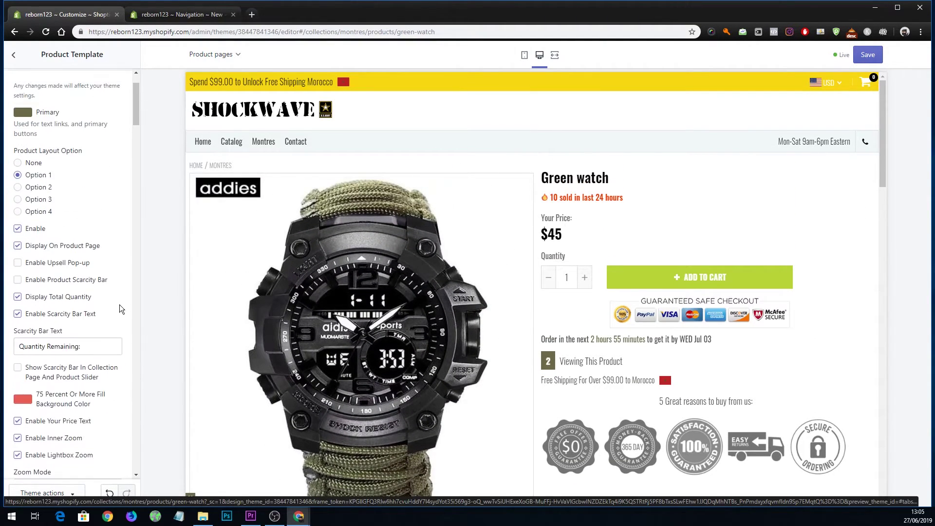
scroll(121, 304, down, 9)
scroll(124, 306, down, 10)
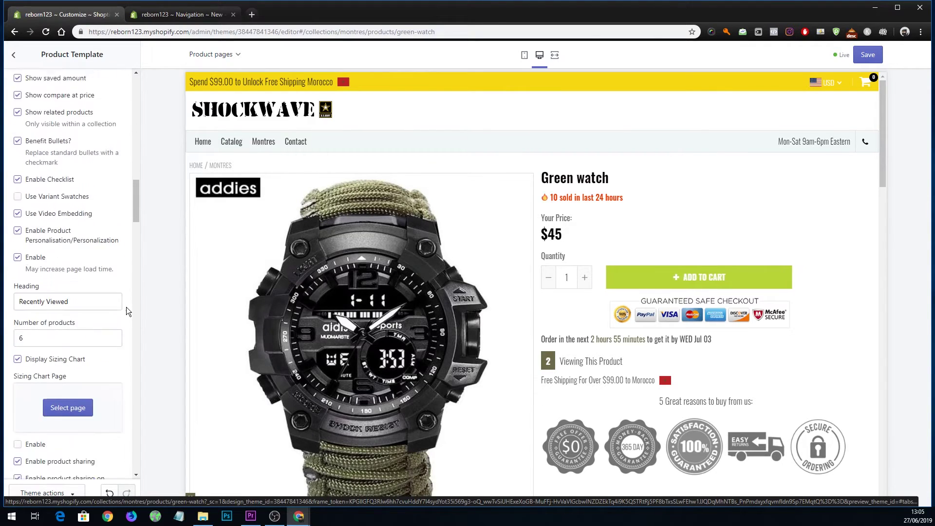
scroll(127, 301, down, 3)
drag(136, 233, 214, 241)
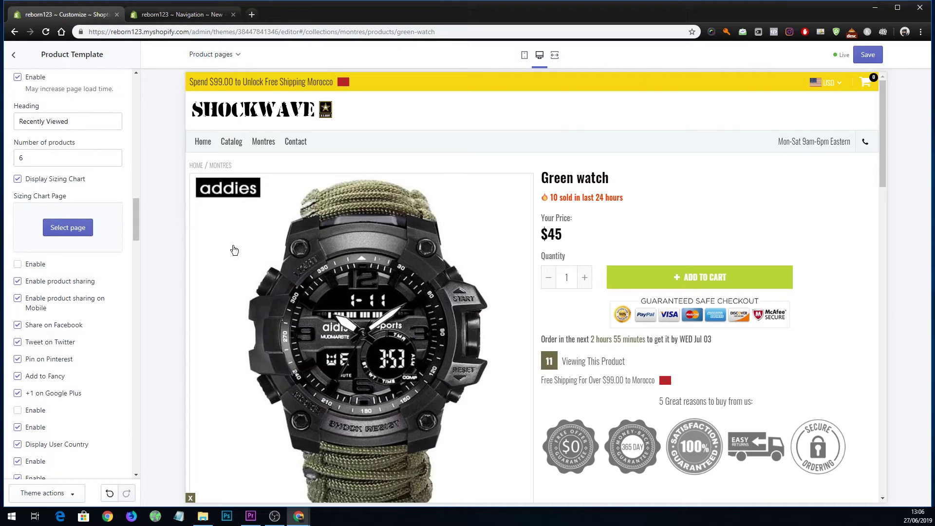
Inspect the Guaranteed Safe Checkout badge's code in DevTools, then close DevTools.
right_click(642, 312)
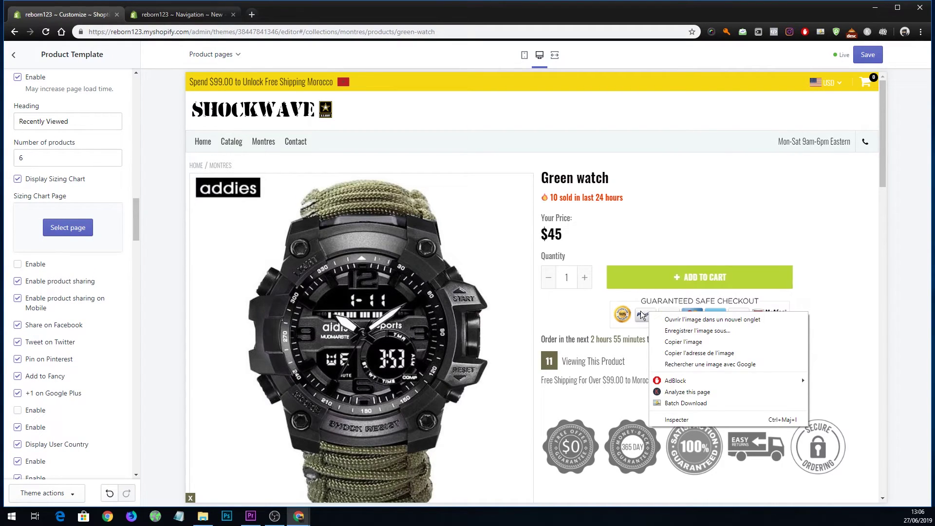
click(680, 420)
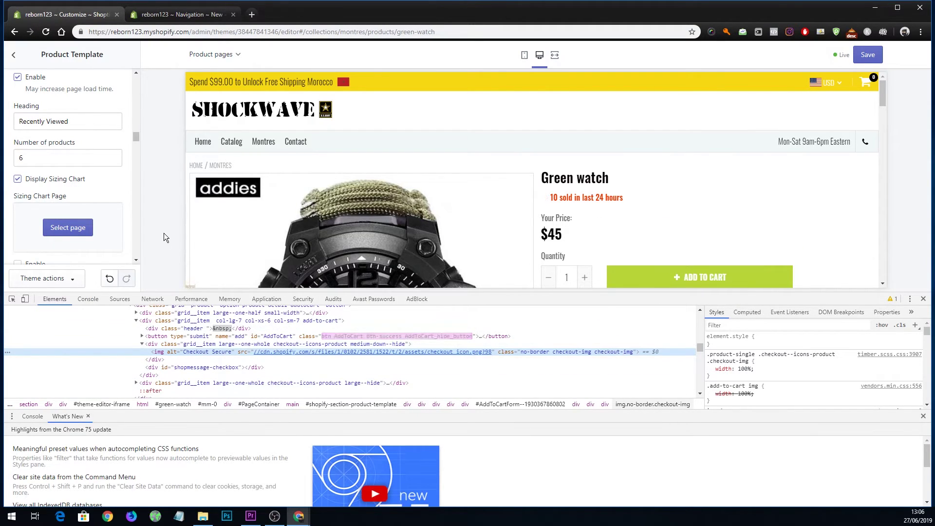
click(923, 299)
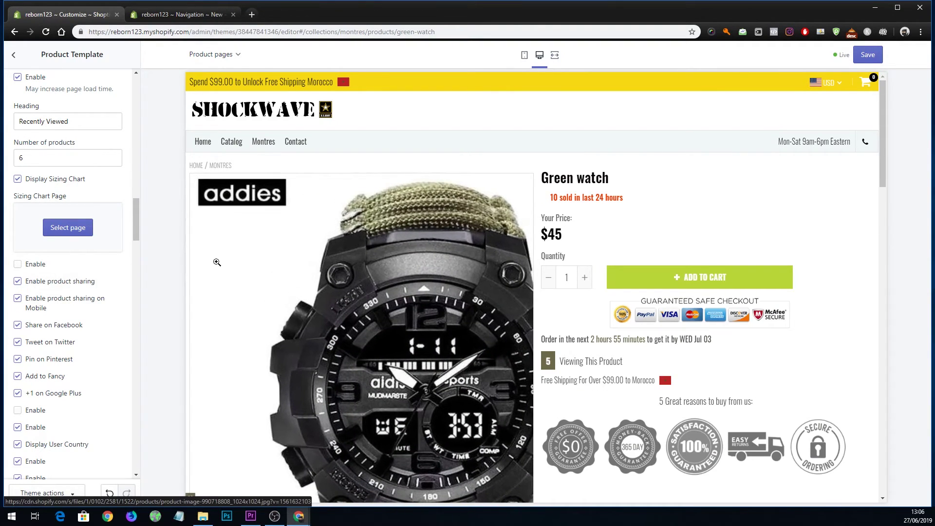
Search the page for 'checkout' to locate the Enable Checkout Icon setting.
key(ctrl+f)
text(c)
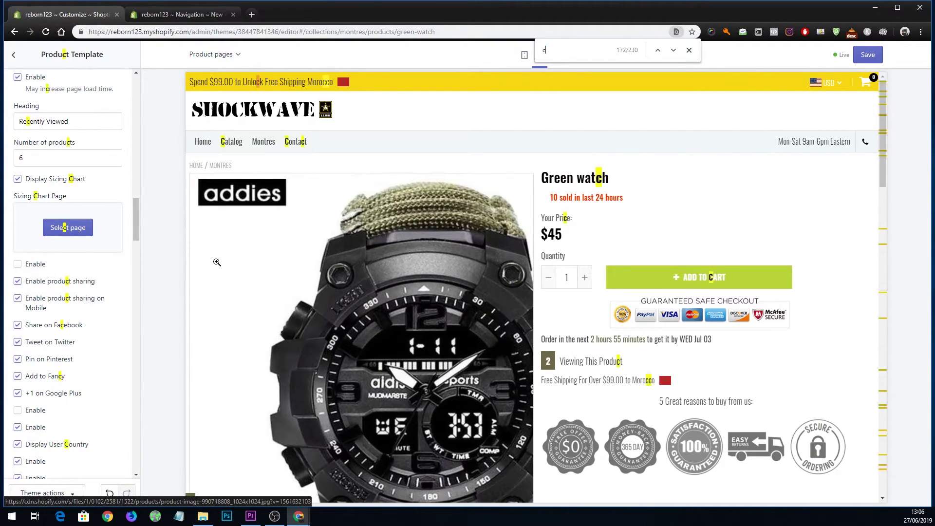
text(hec)
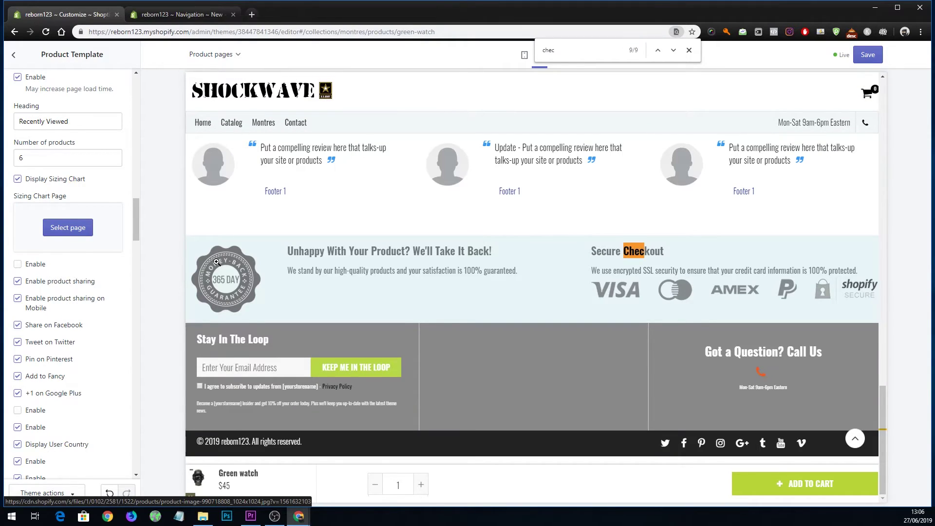
text(kout)
key(Return)
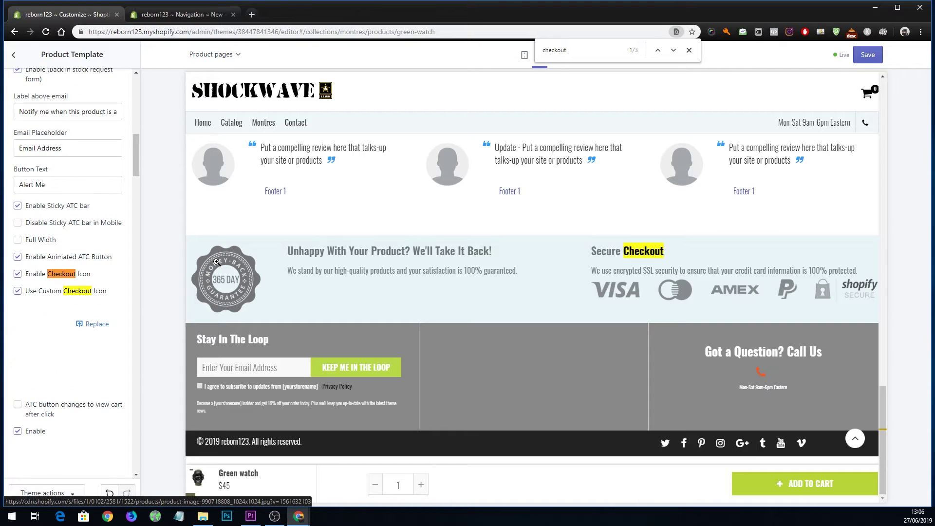
scroll(528, 244, up, 10)
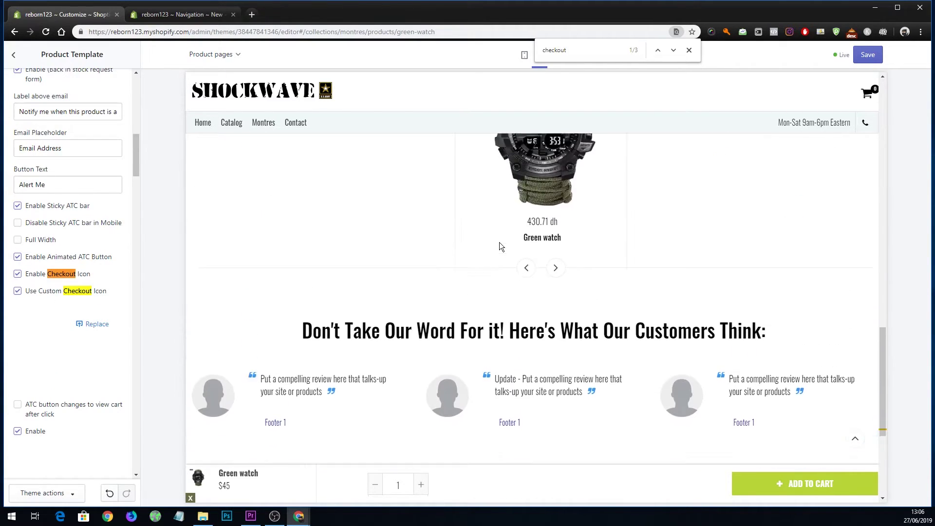
scroll(432, 254, up, 10)
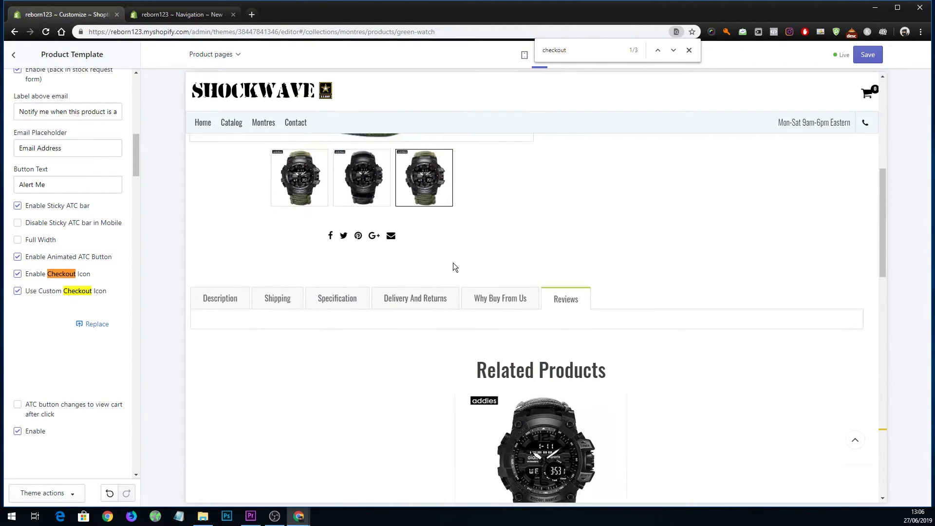
scroll(355, 339, up, 10)
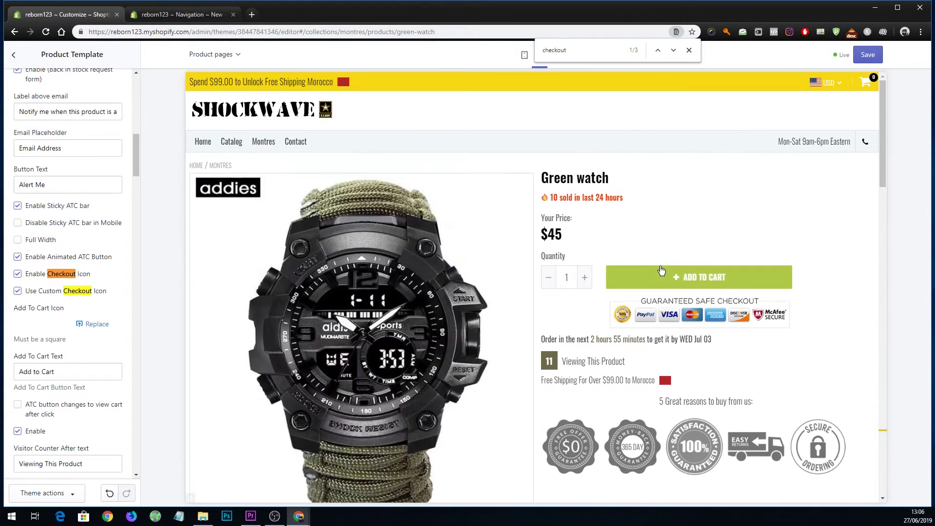
Toggle Enable Checkout Icon off and back on, leaving the badge shown, and close the find bar.
click(18, 275)
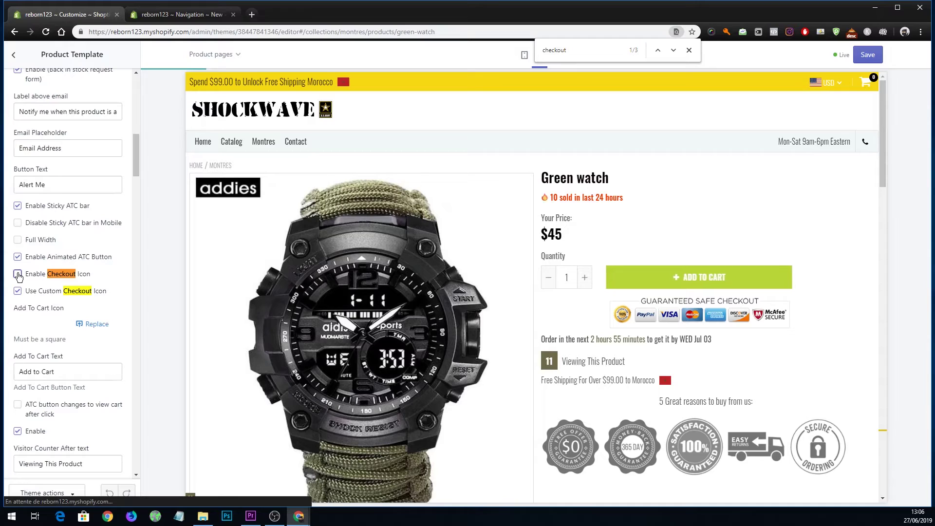
click(19, 275)
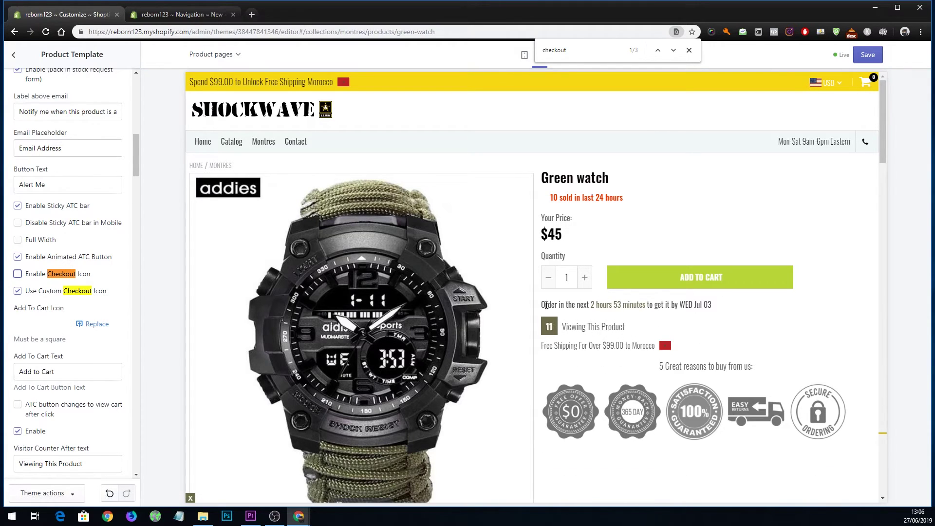
click(18, 273)
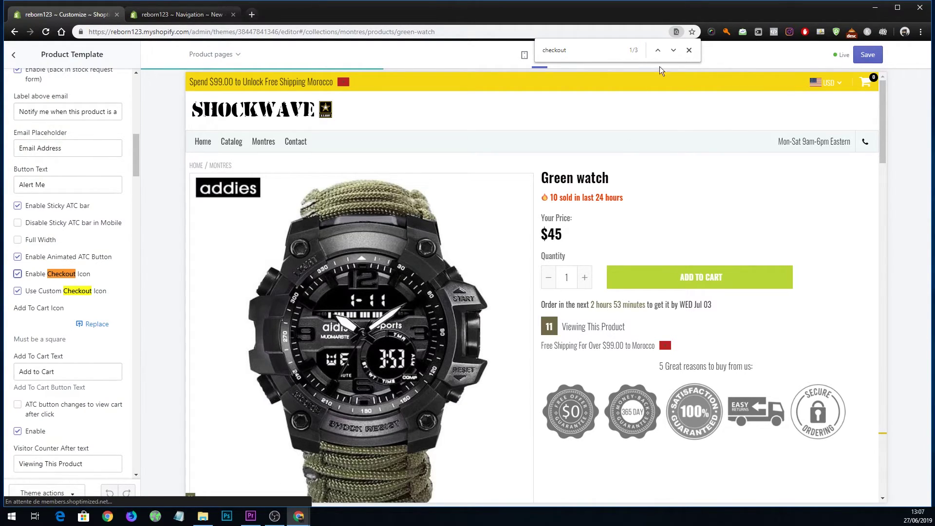
click(689, 51)
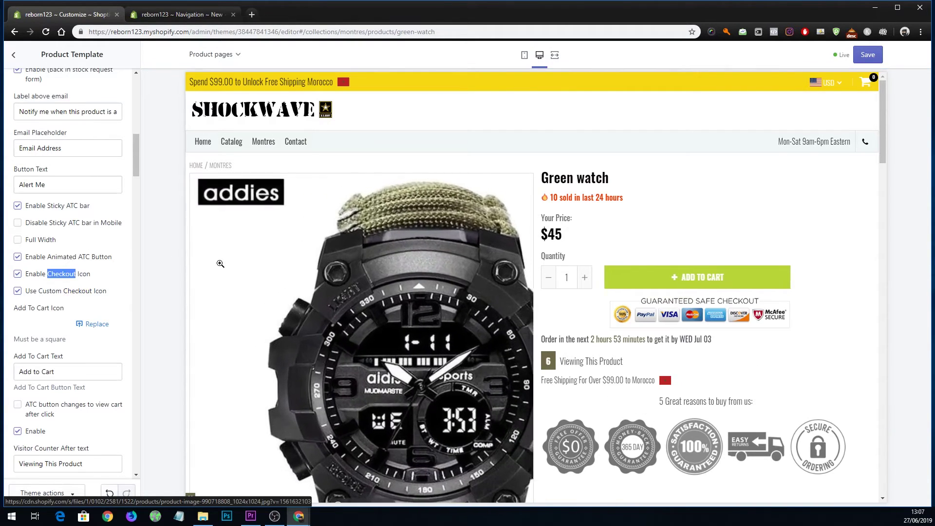
Save the product template changes and review the Green watch page's five trust badges.
click(867, 54)
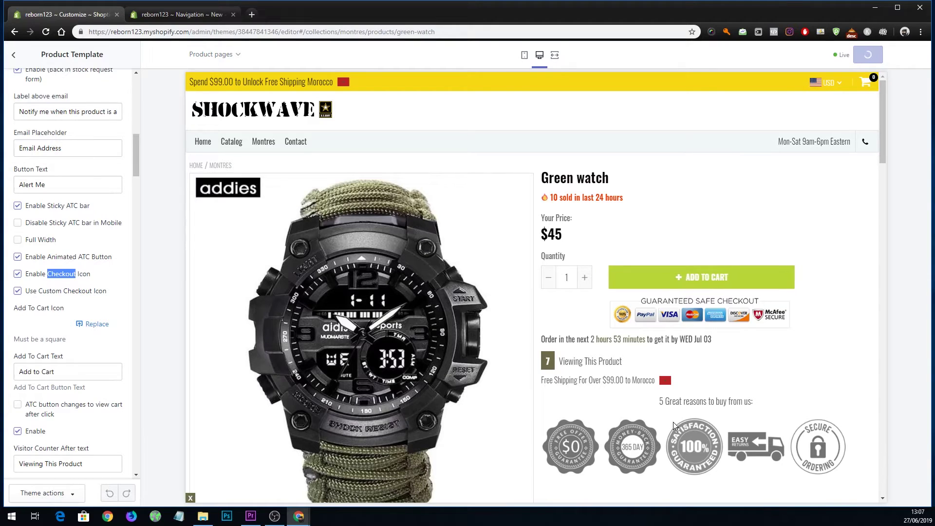
scroll(44, 371, down, 10)
scroll(44, 371, down, 15)
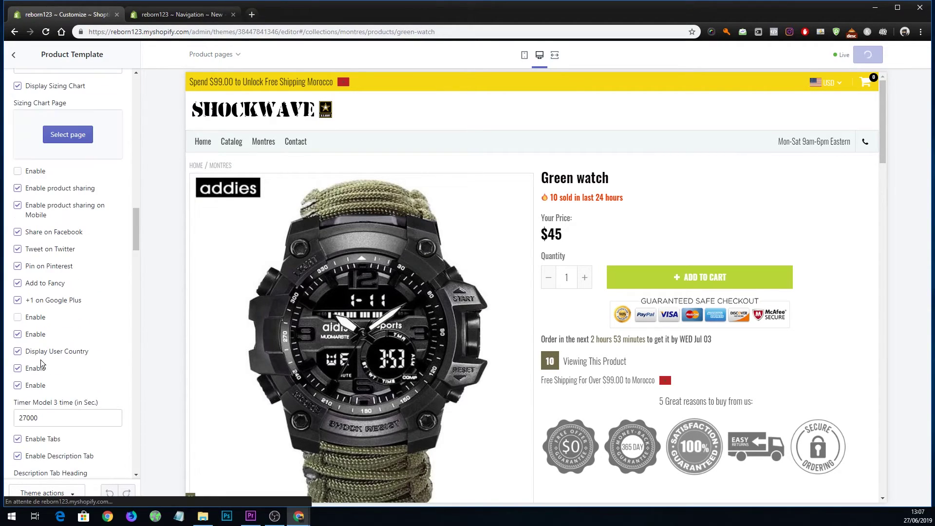
scroll(44, 358, down, 10)
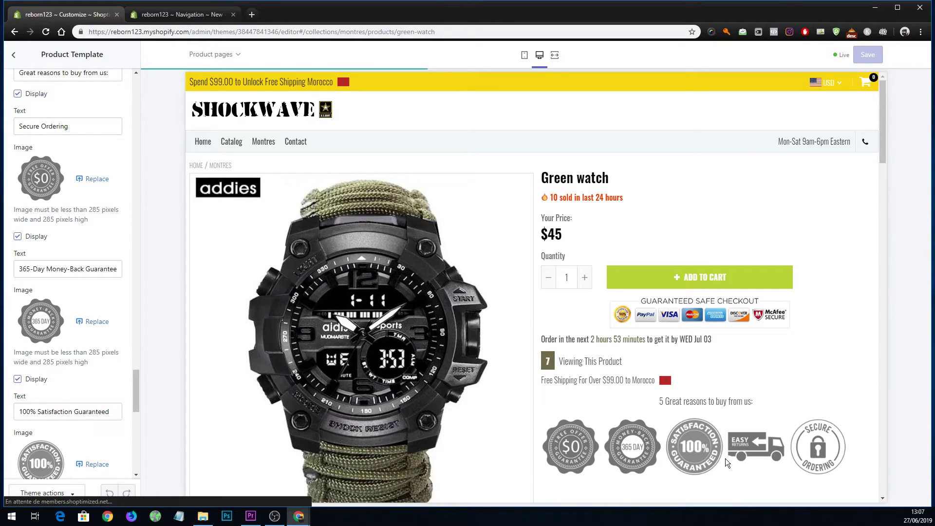
scroll(25, 253, down, 3)
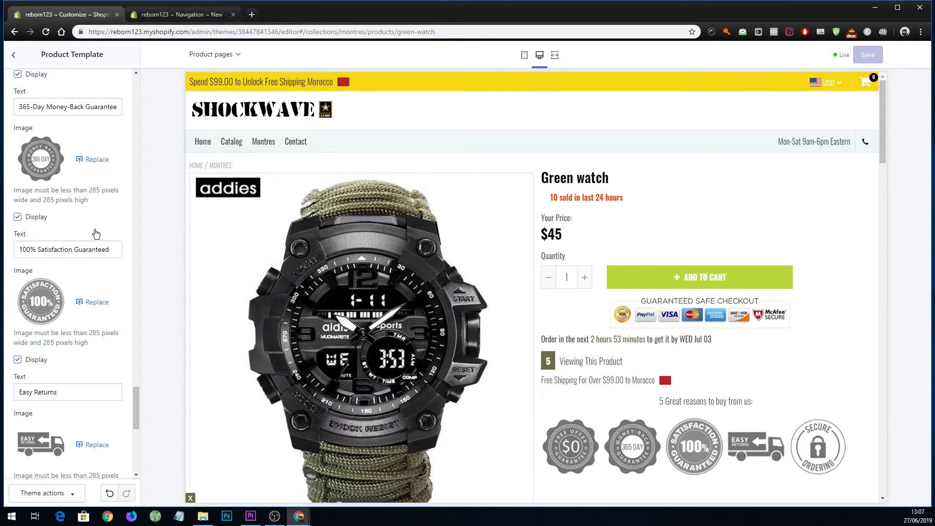
scroll(381, 292, down, 5)
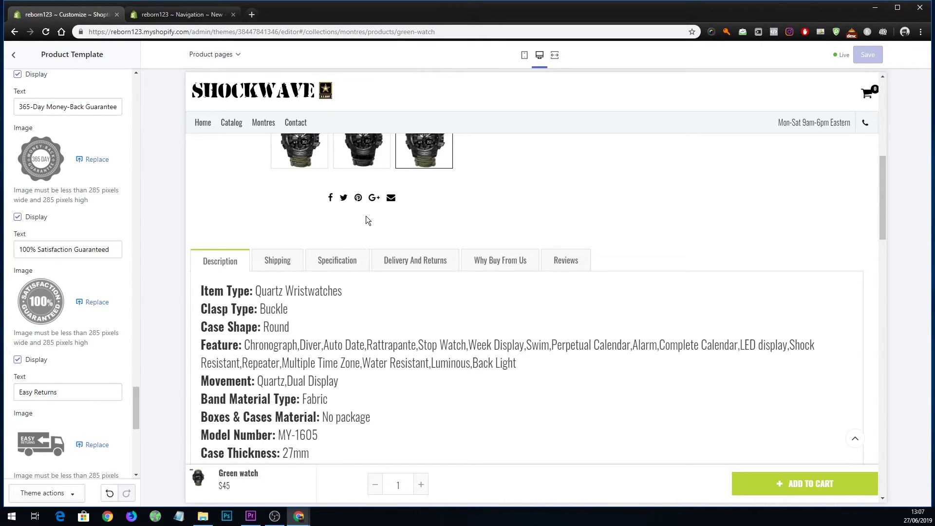
scroll(62, 301, down, 10)
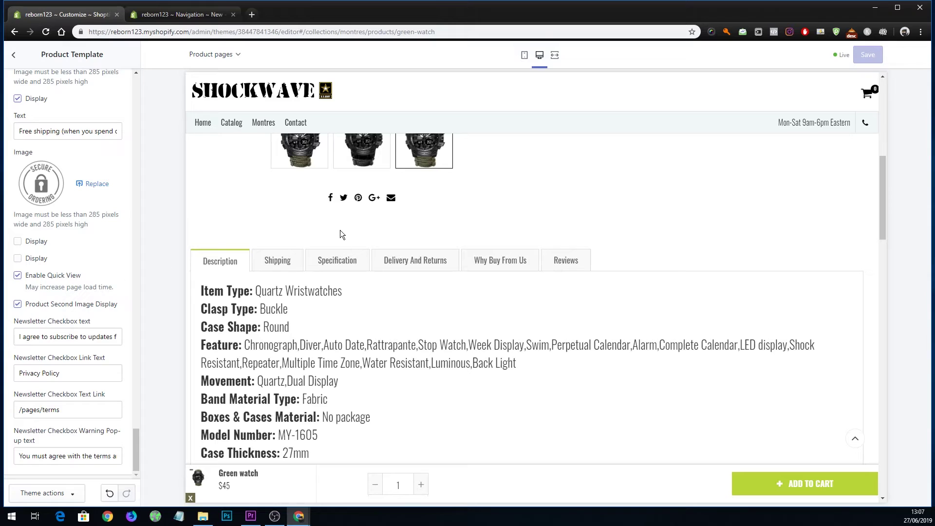
Search the page for 'soc' and inspect the Facebook share icon's code.
key(ctrl+f)
text(s)
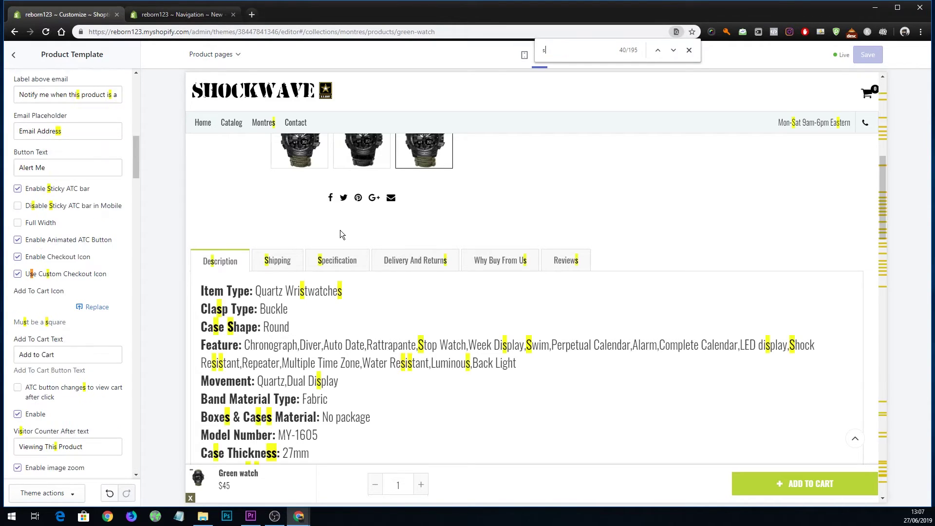
text(oc)
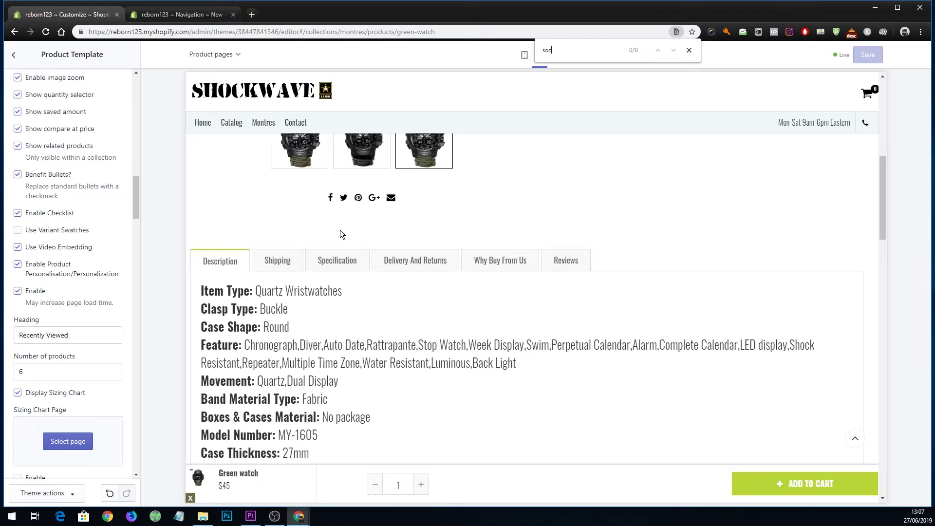
key(BackSpace)
key(BackSpace)
key(BackSpace)
right_click(331, 197)
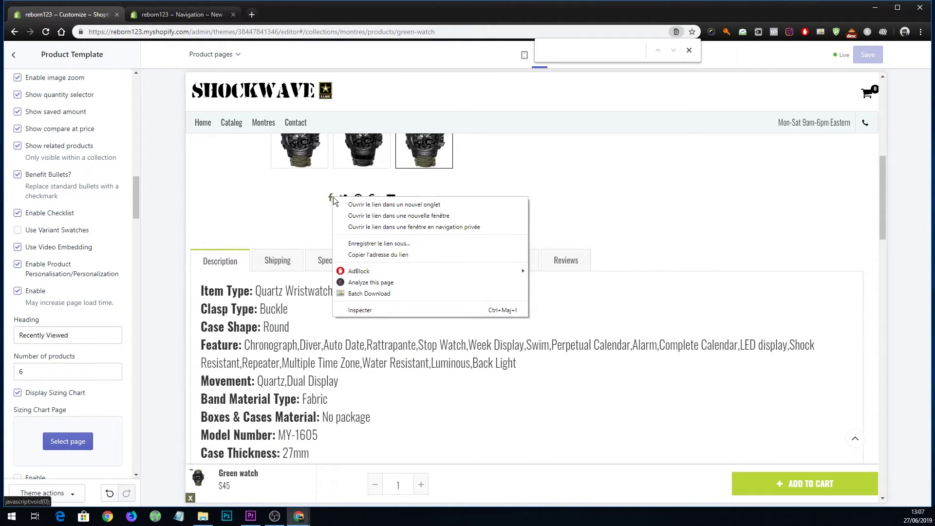
click(359, 314)
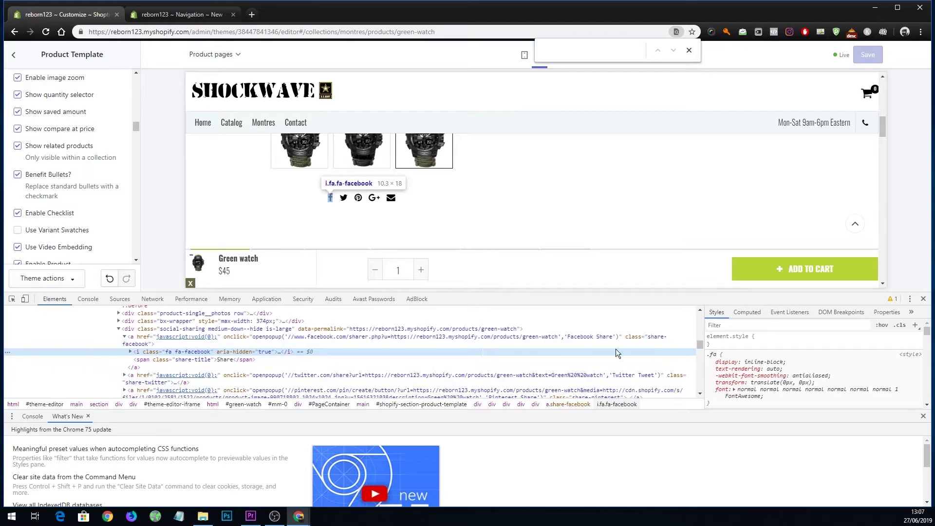
click(923, 299)
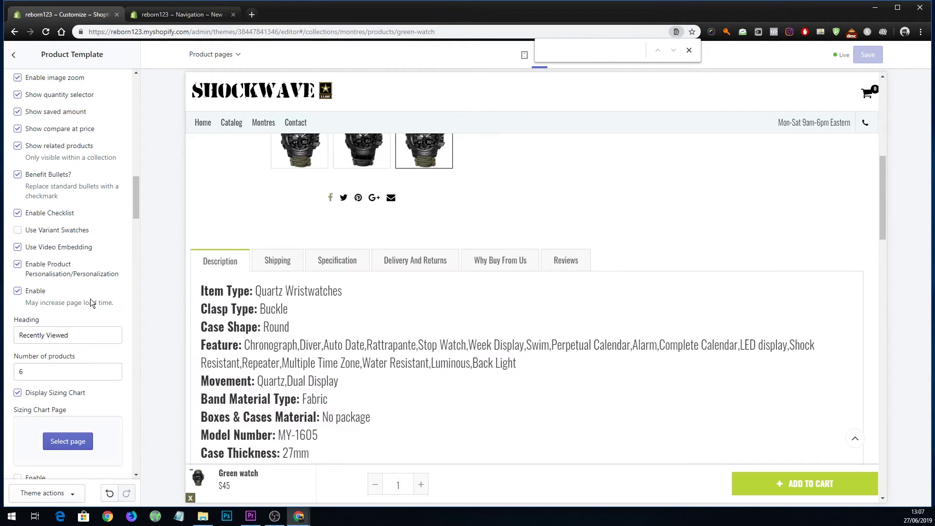
Scroll down the Product Template settings and uncheck 'Enable product sharing'.
scroll(86, 283, up, 12)
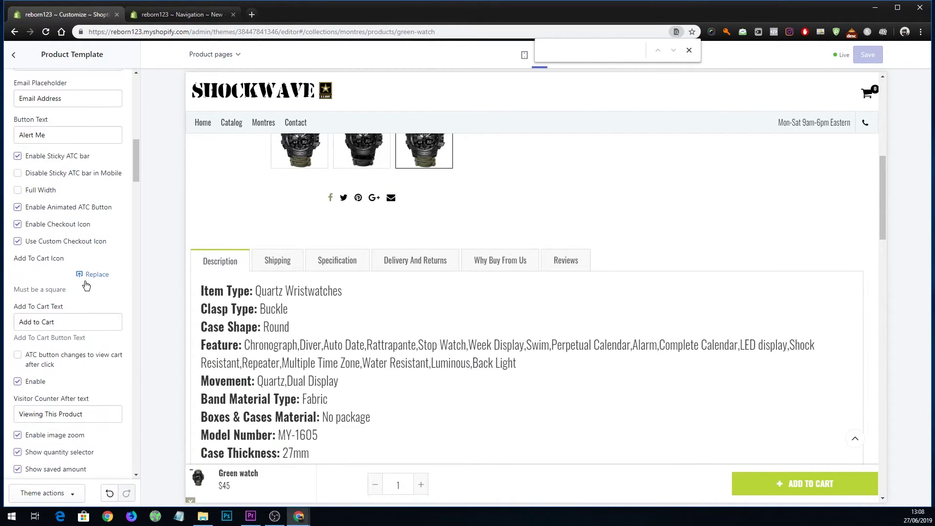
scroll(87, 282, up, 10)
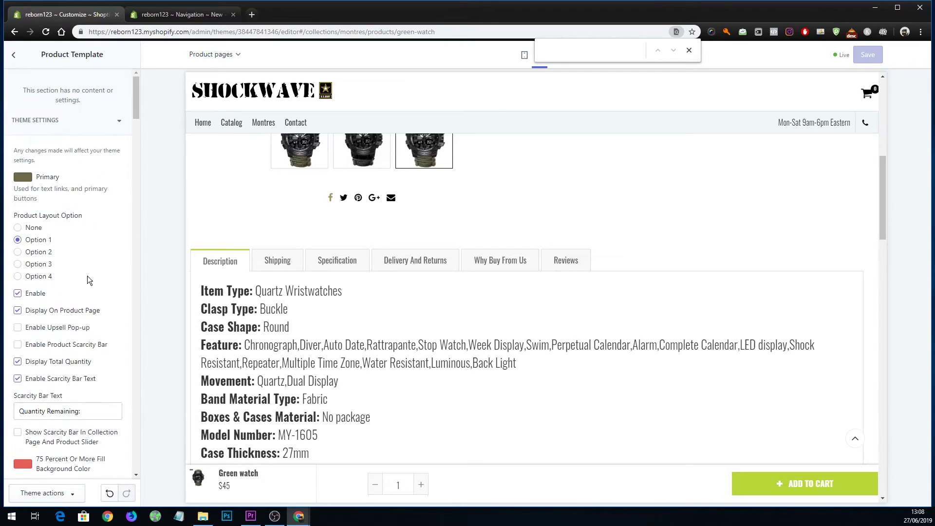
scroll(89, 275, down, 3)
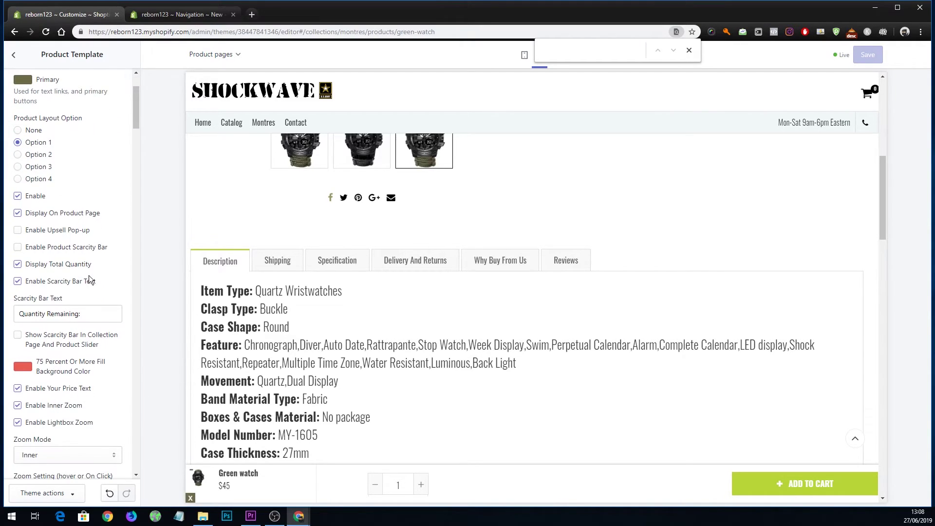
scroll(90, 276, down, 1)
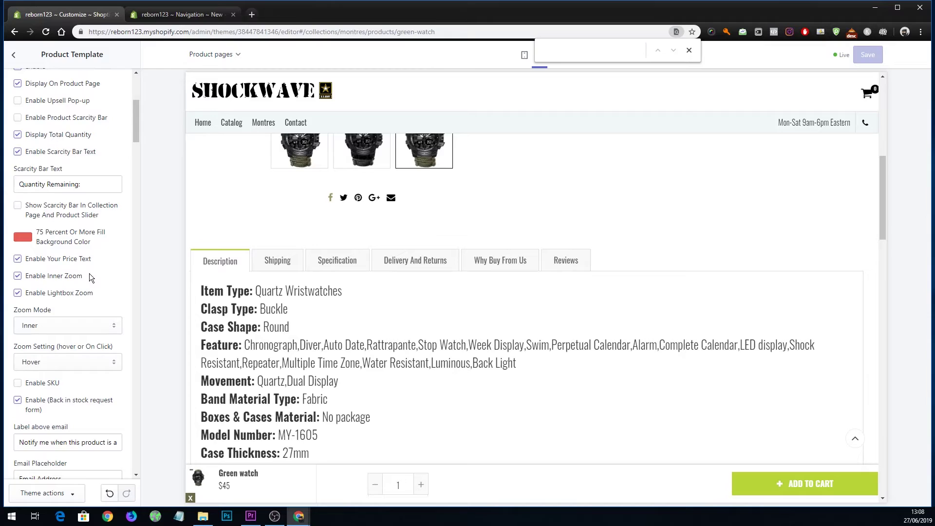
scroll(90, 275, down, 2)
scroll(48, 305, down, 3)
scroll(51, 300, down, 1)
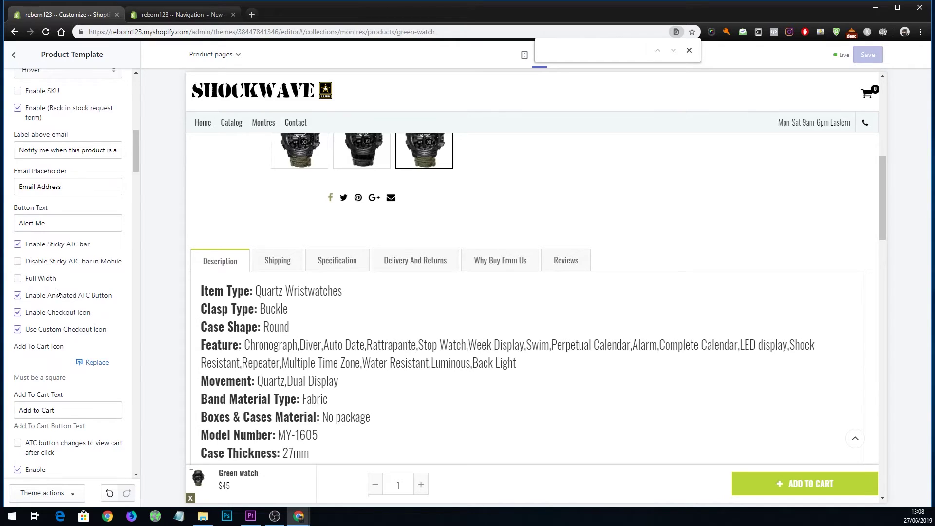
click(73, 183)
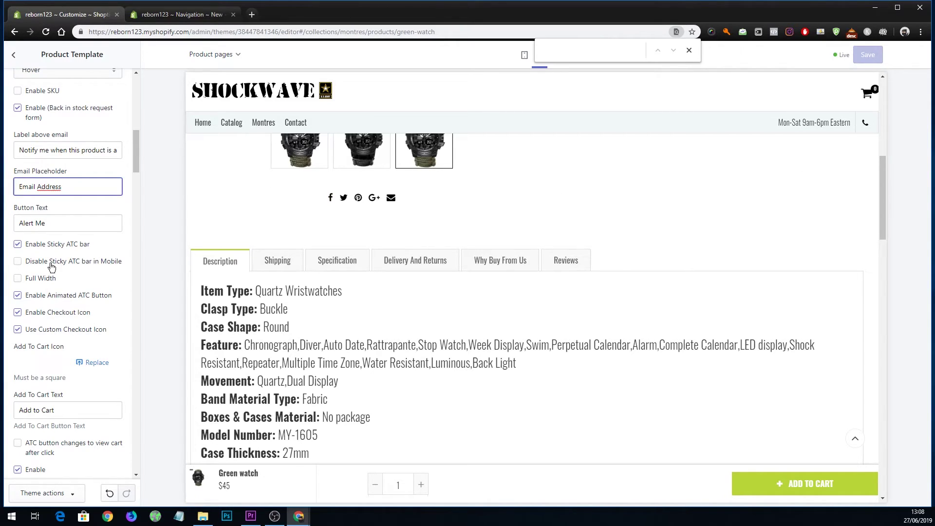
scroll(50, 268, down, 3)
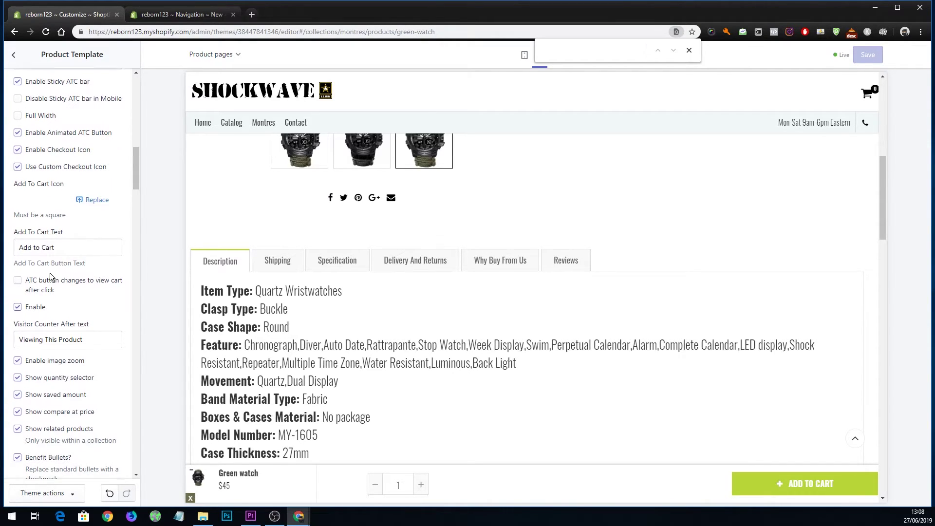
scroll(49, 273, down, 1)
scroll(51, 274, down, 4)
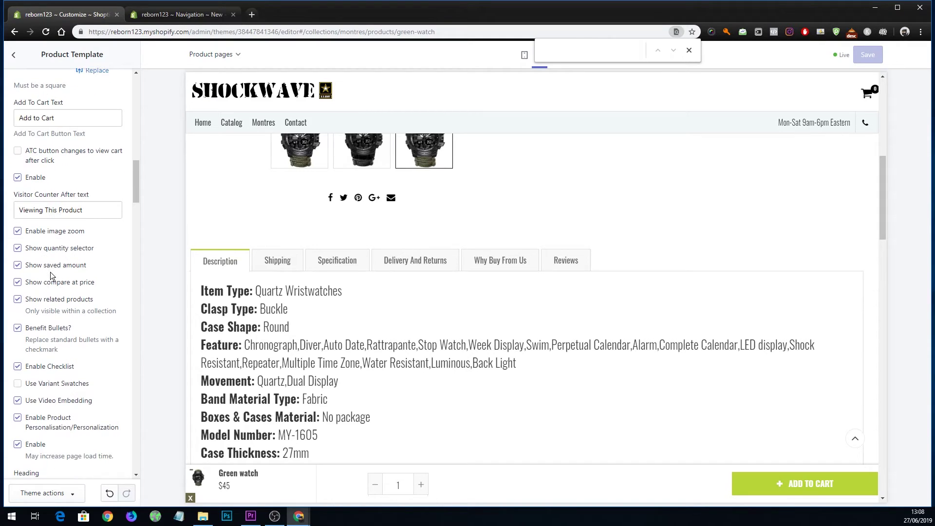
scroll(51, 277, down, 6)
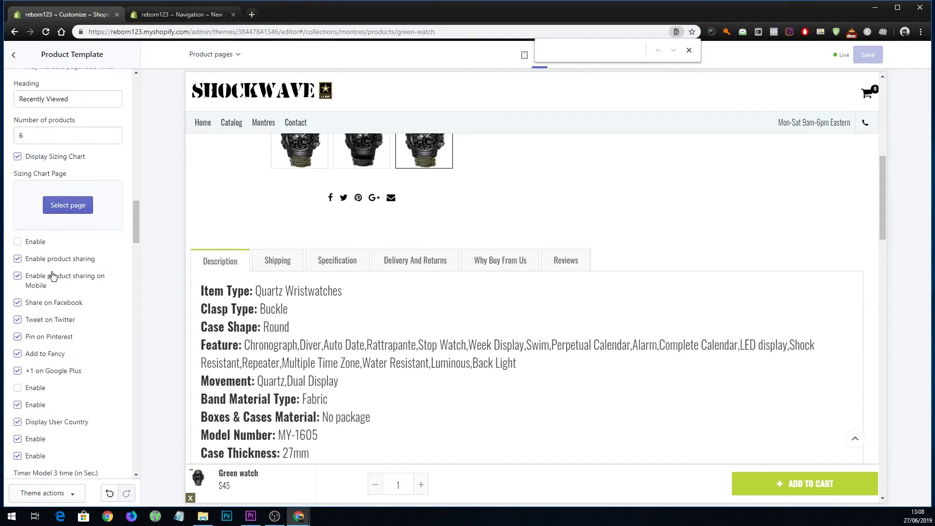
scroll(54, 285, up, 1)
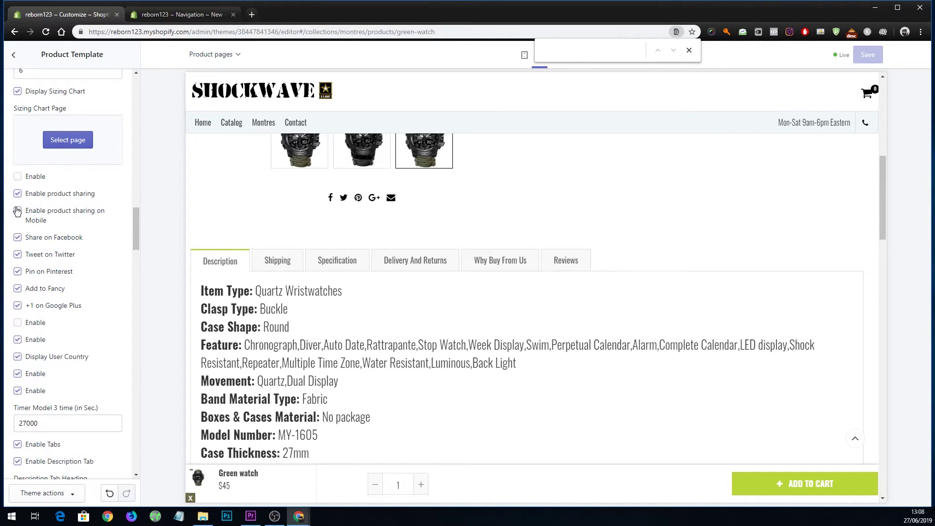
click(30, 197)
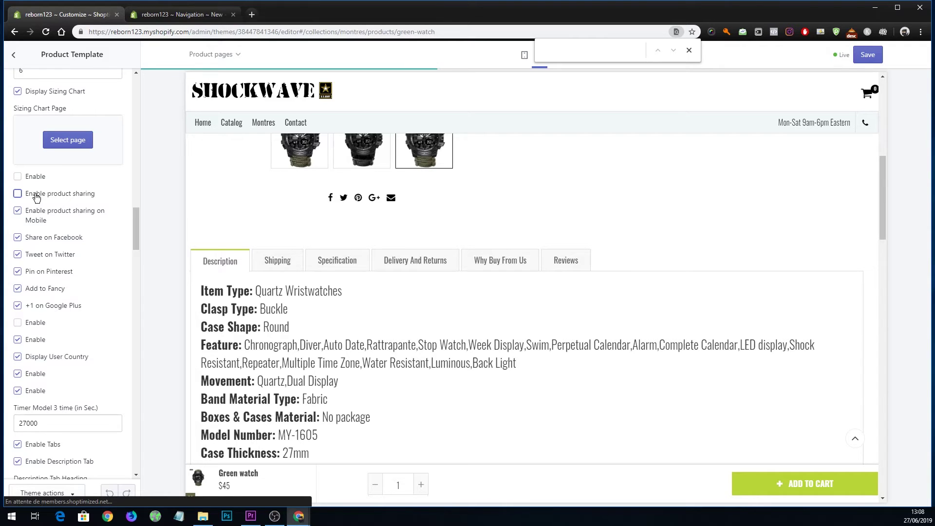
Check the Green watch preview without share icons and close the browser find bar.
scroll(534, 329, up, 8)
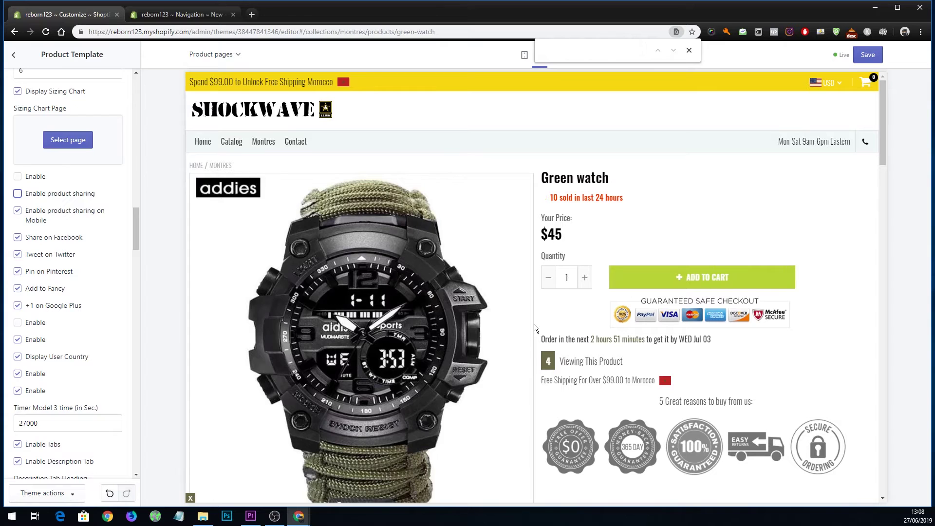
scroll(533, 324, down, 4)
scroll(365, 399, down, 10)
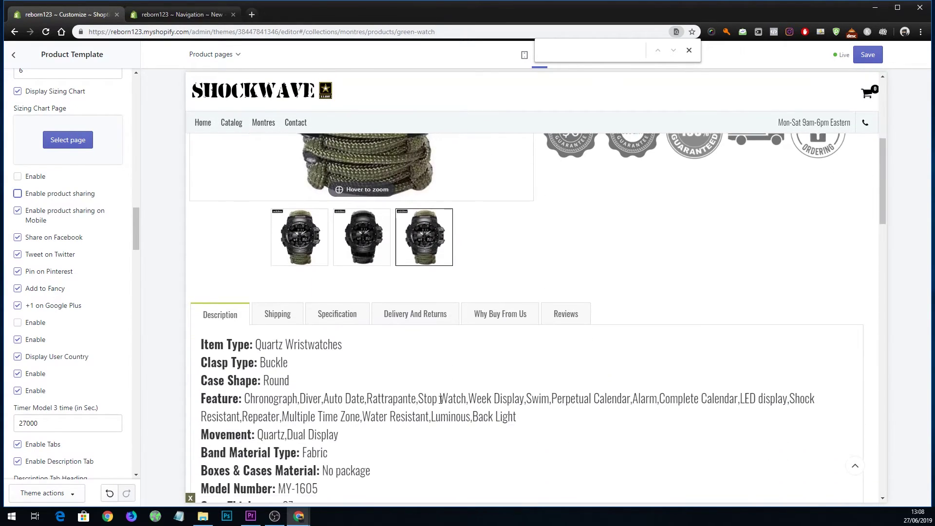
scroll(535, 377, up, 5)
scroll(535, 381, up, 5)
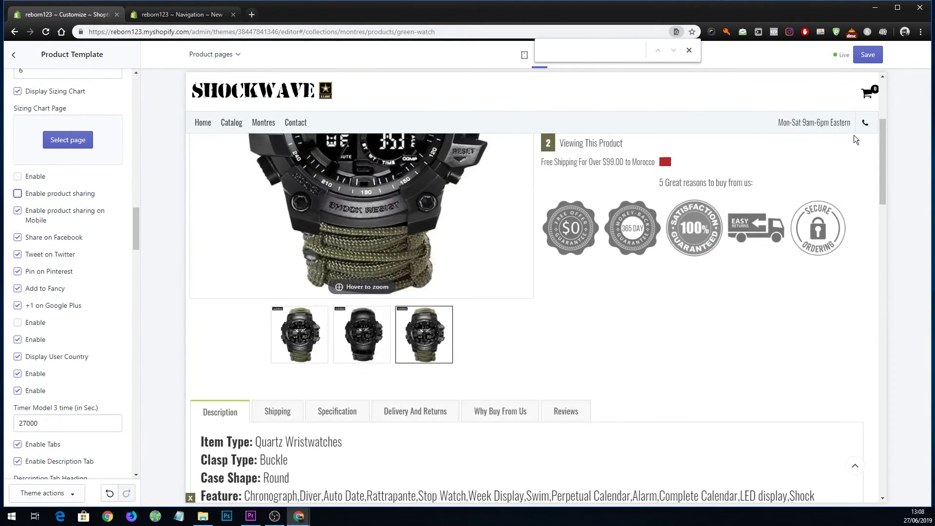
click(689, 51)
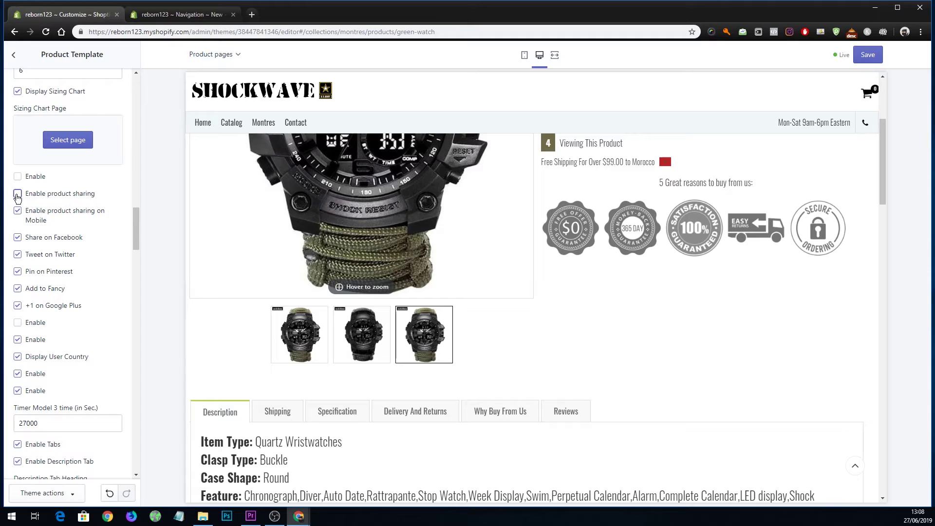
Save the product sharing change and scroll the Theme settings list.
click(871, 59)
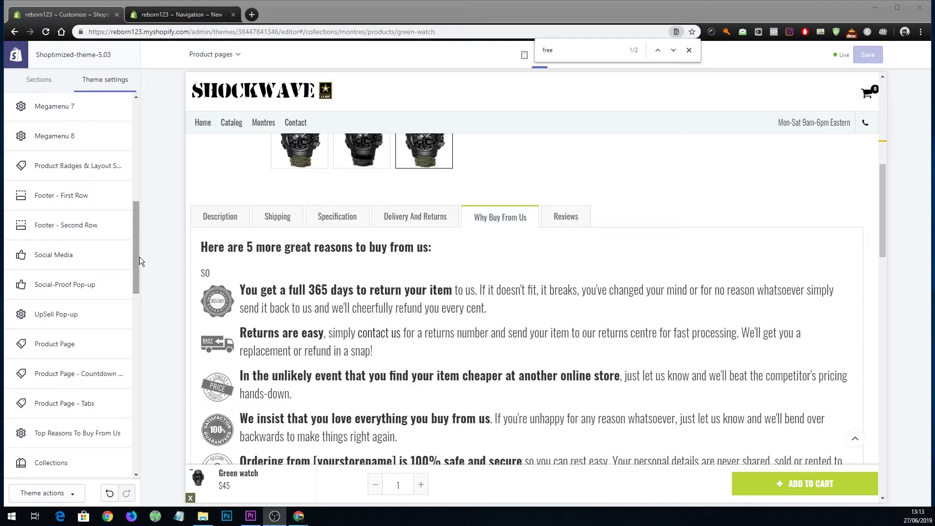
drag(136, 256, 127, 276)
scroll(126, 305, down, 6)
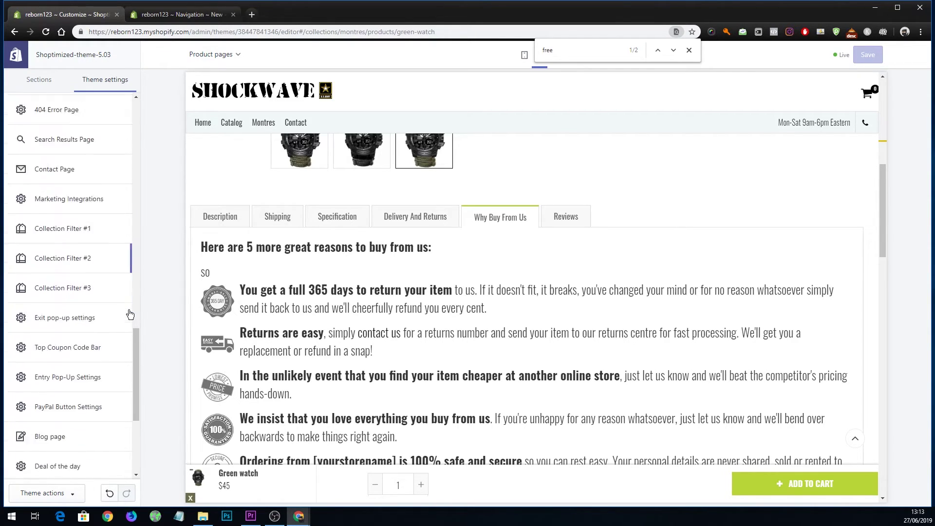
scroll(130, 313, down, 2)
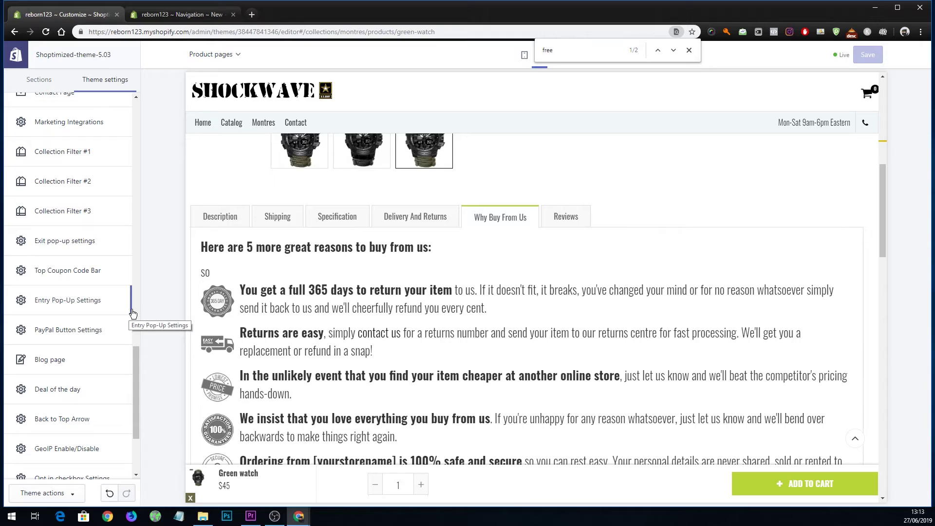
Search the settings for 'tab' and open Product Page - Tabs.
key(ctrl+f)
text(tab)
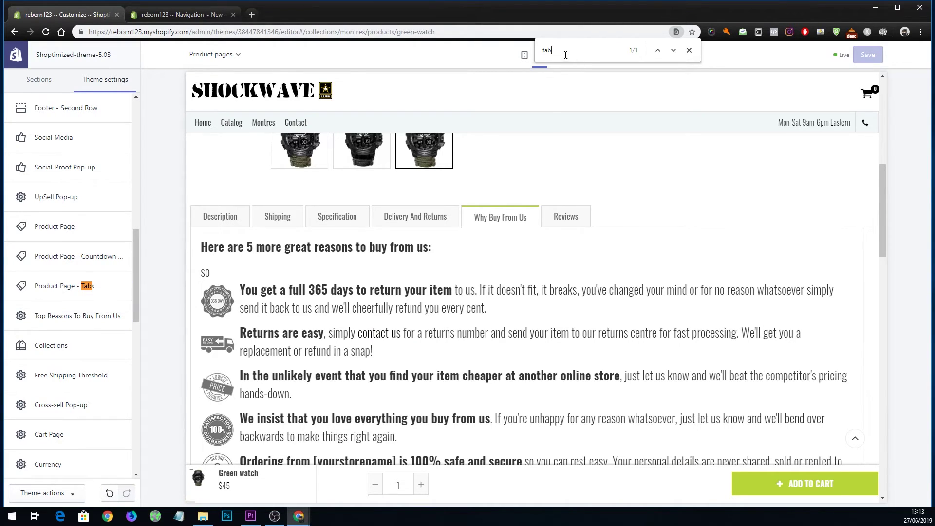
click(51, 290)
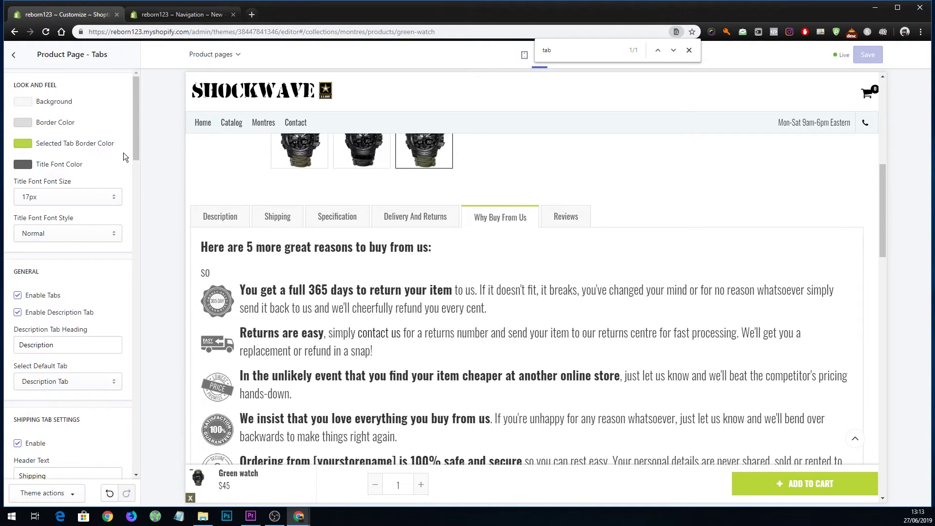
Set the Selected Tab Border Color to olive #706A4A.
click(27, 144)
click(53, 284)
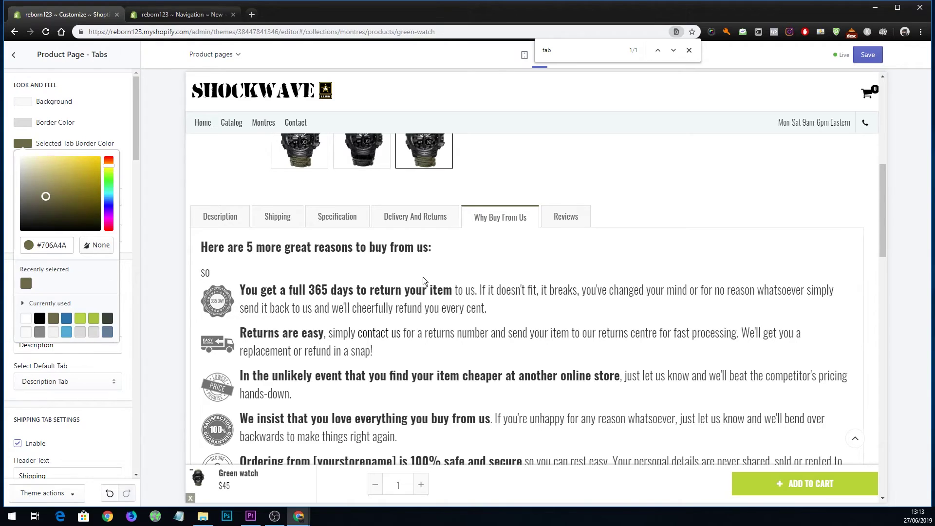
click(112, 122)
scroll(136, 193, down, 7)
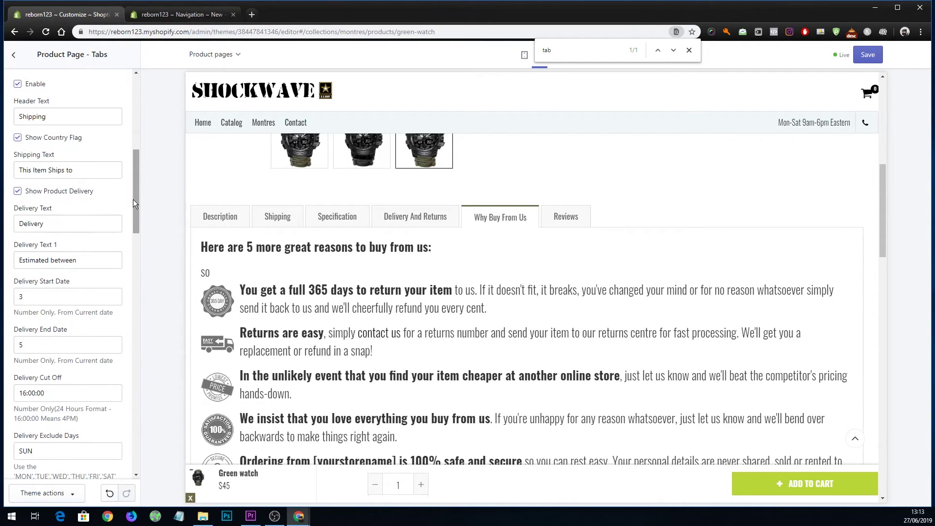
drag(136, 201, 136, 175)
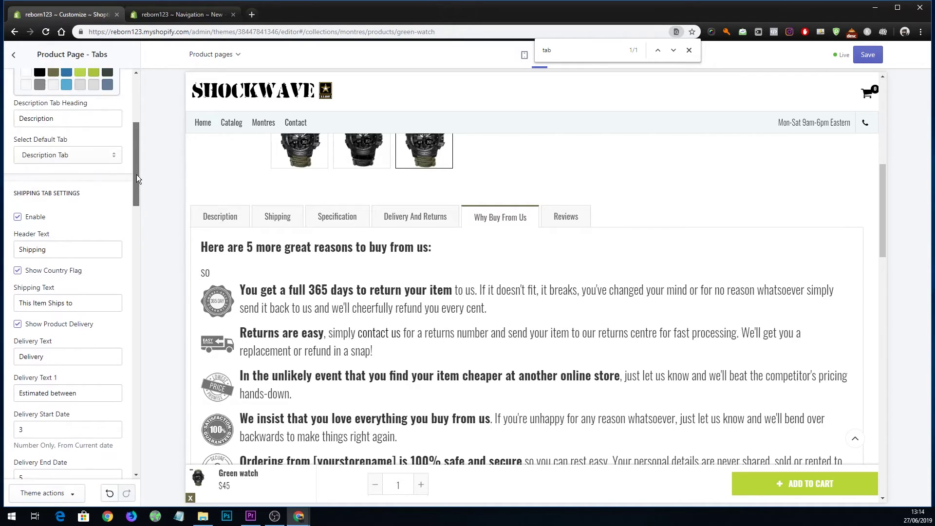
Select the Shipping heading and preview the Shipping, Specification and Delivery And Returns tabs.
click(61, 250)
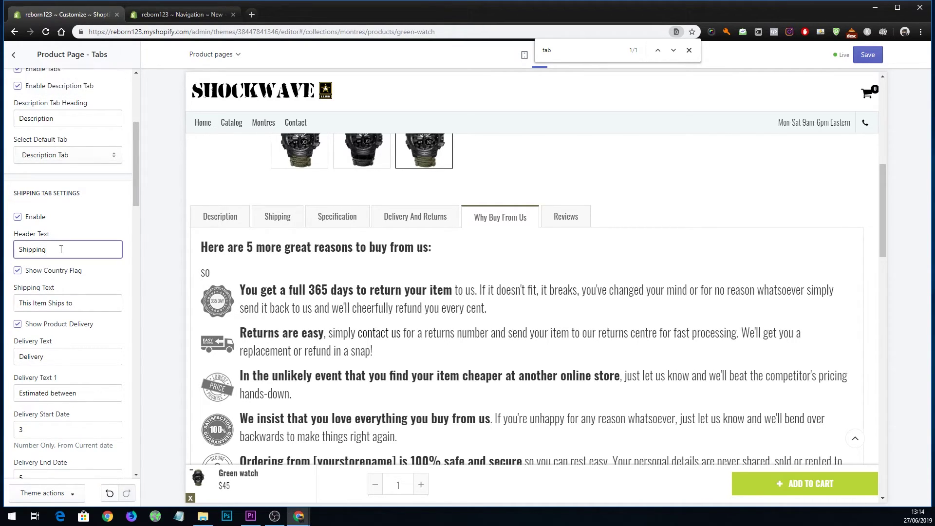
drag(61, 249, 7, 249)
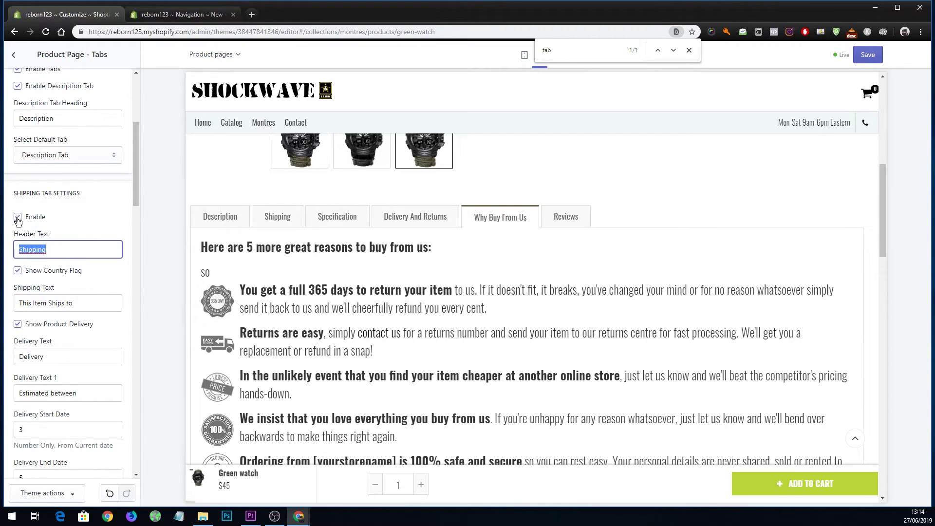
click(277, 216)
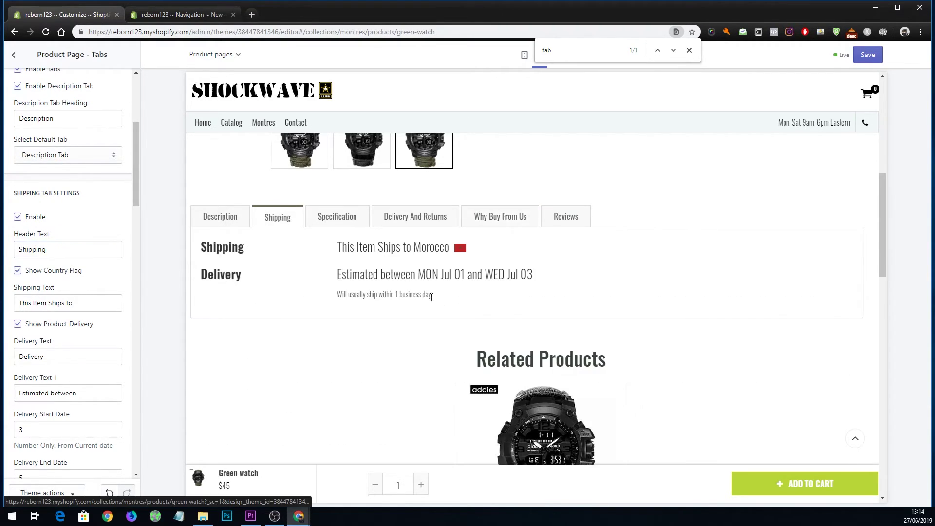
click(340, 218)
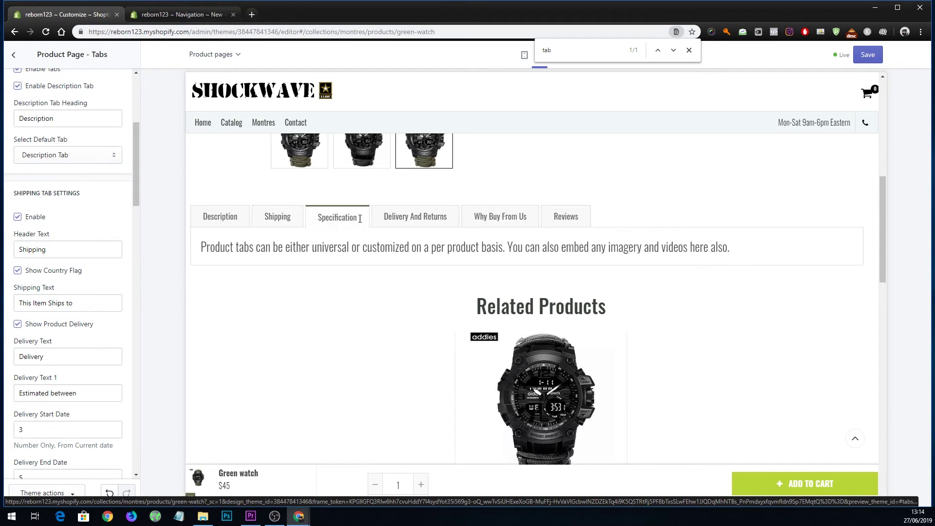
click(418, 216)
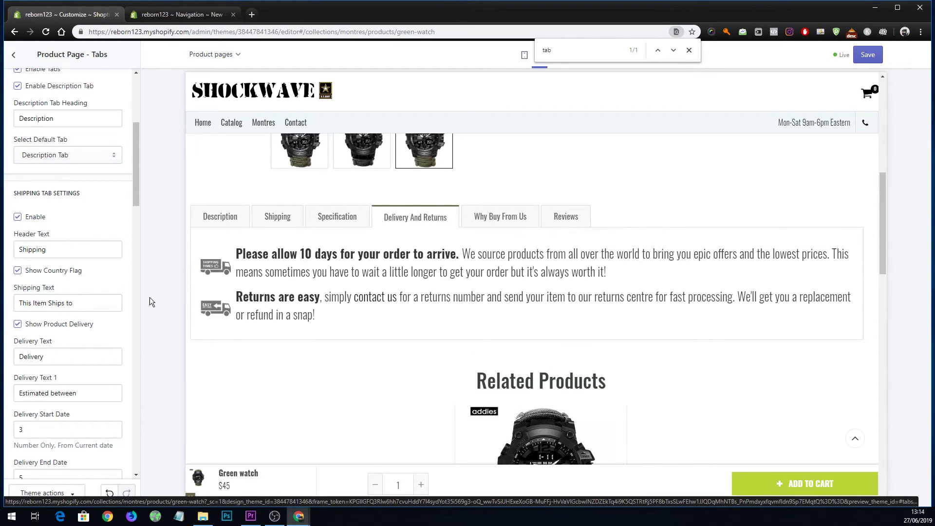
scroll(117, 303, down, 4)
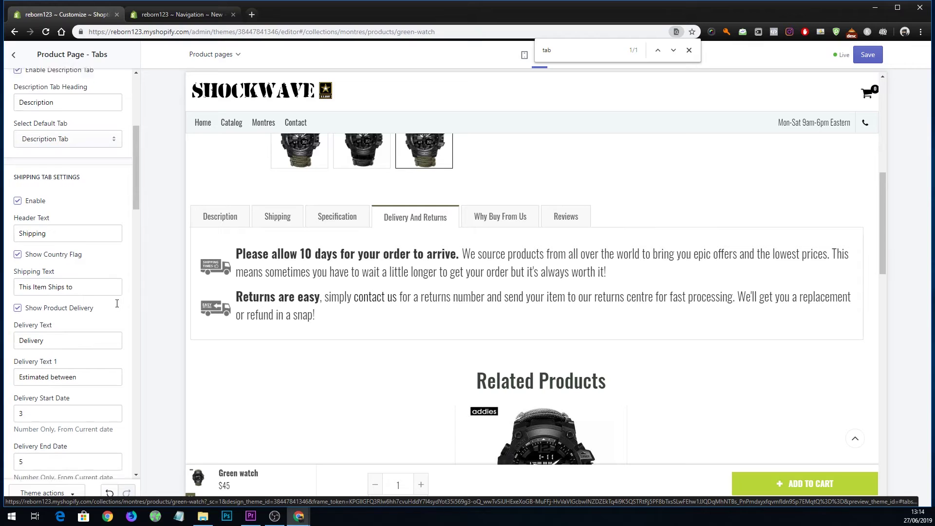
scroll(117, 304, down, 8)
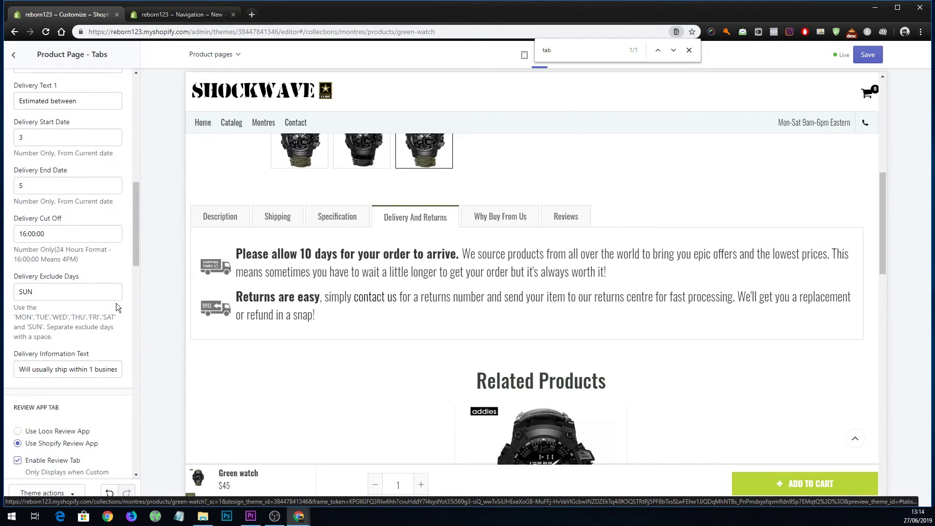
scroll(117, 305, down, 5)
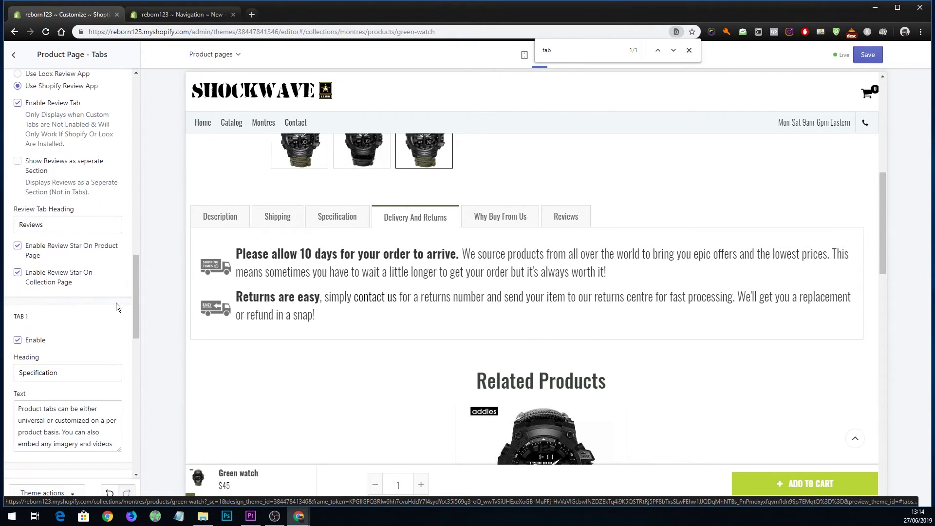
Locate the 'Please allow 10 days' wording in the TAB 2 Text HTML.
triple_click(100, 375)
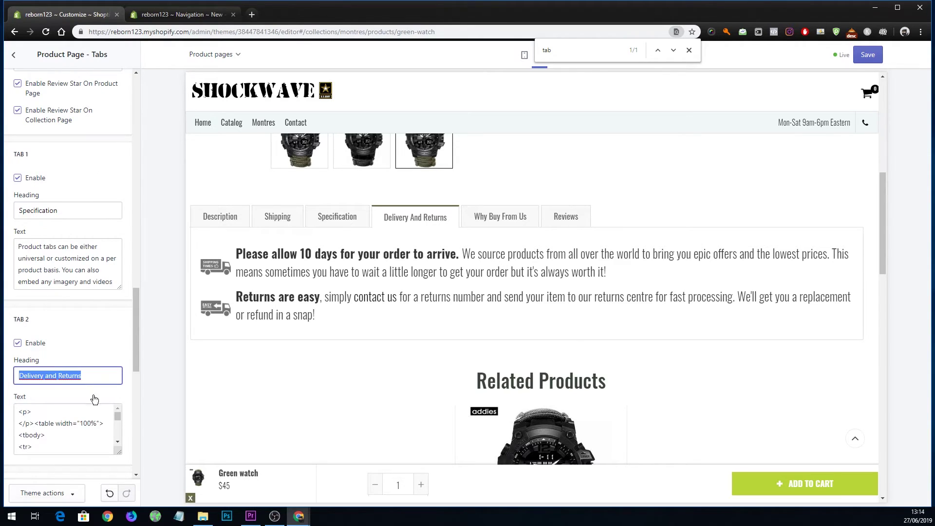
scroll(121, 345, down, 2)
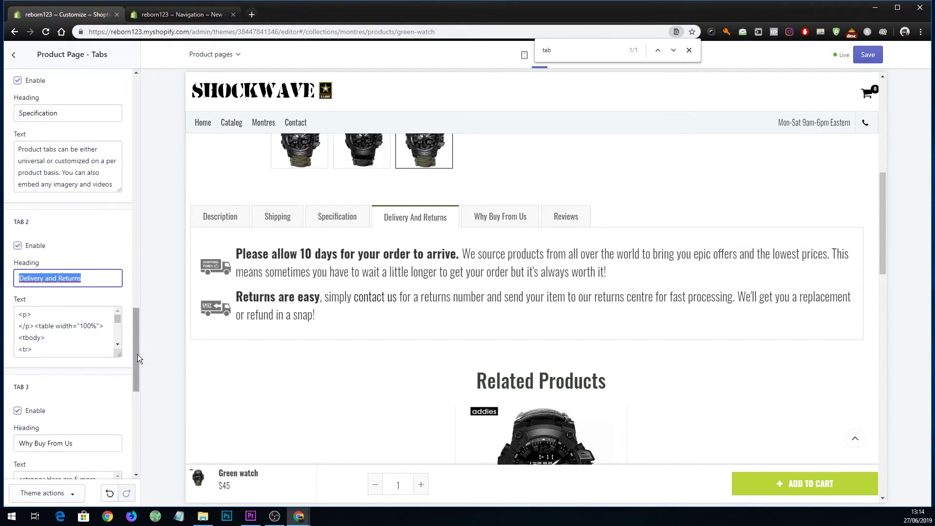
drag(121, 355, 130, 454)
drag(118, 335, 121, 417)
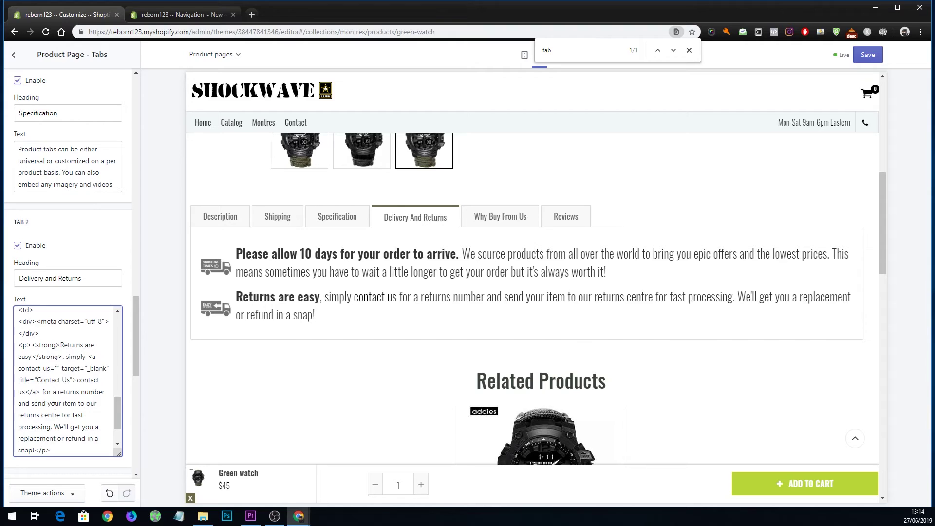
drag(25, 392, 68, 408)
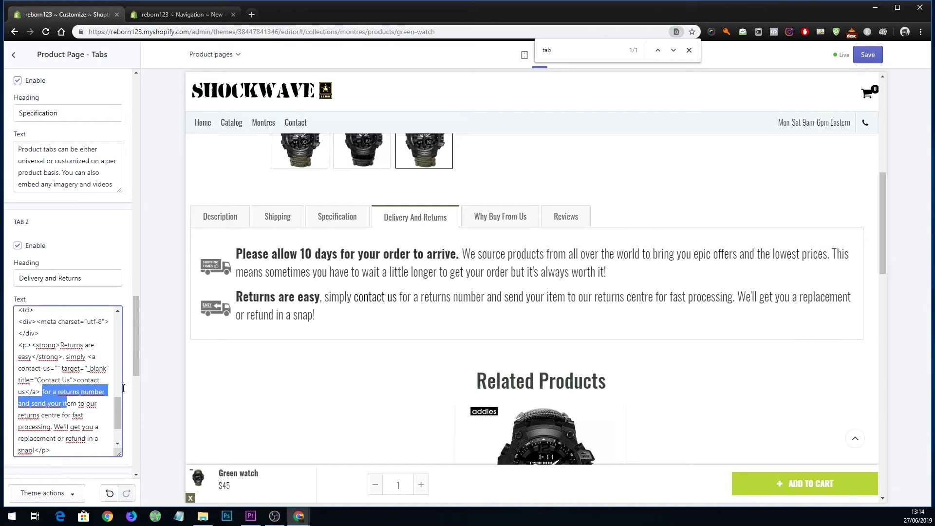
drag(300, 253, 329, 258)
drag(116, 409, 116, 343)
Change the notice to 'Please allow 21 days', check the preview and close the find bar.
double_click(85, 400)
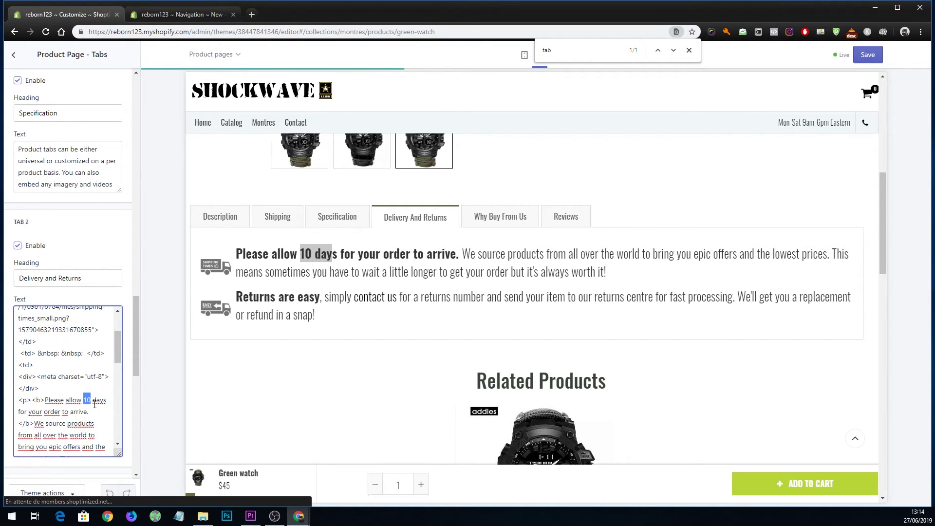
text(214)
key(BackSpace)
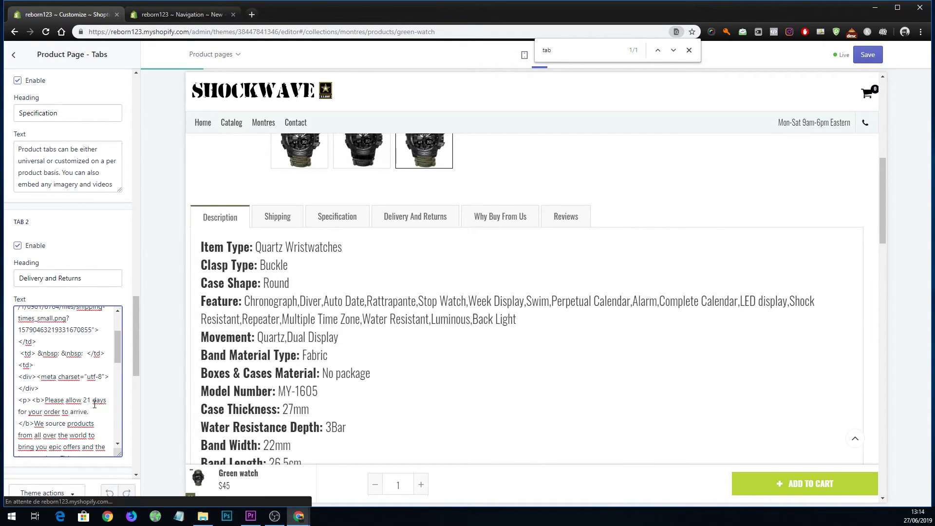
click(392, 223)
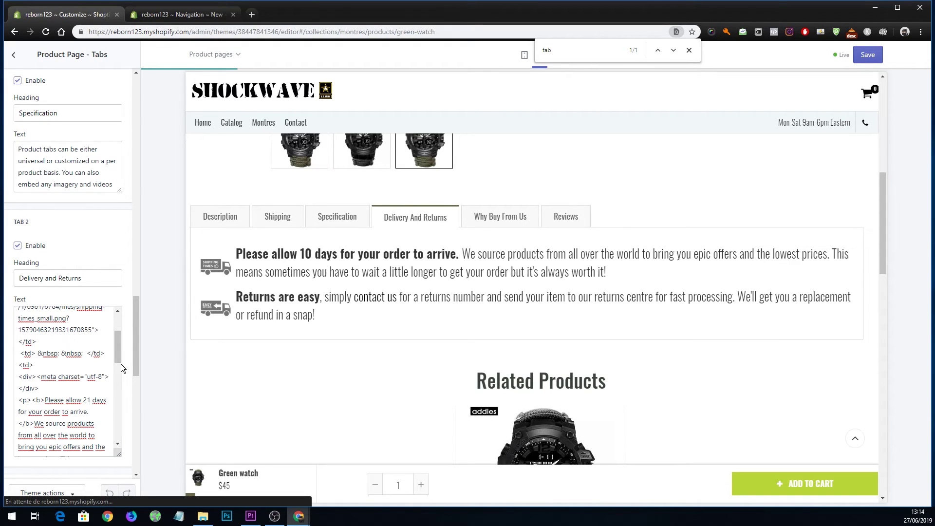
click(98, 399)
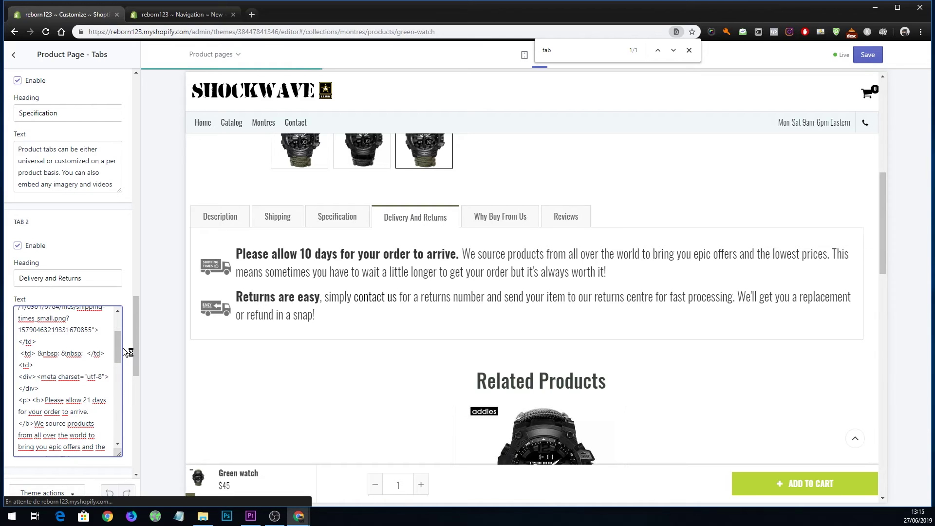
click(691, 51)
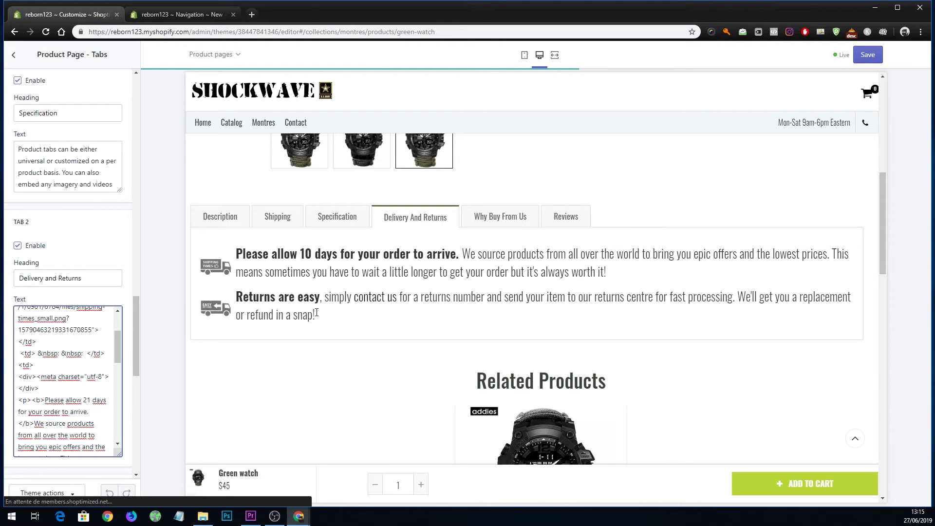
click(395, 213)
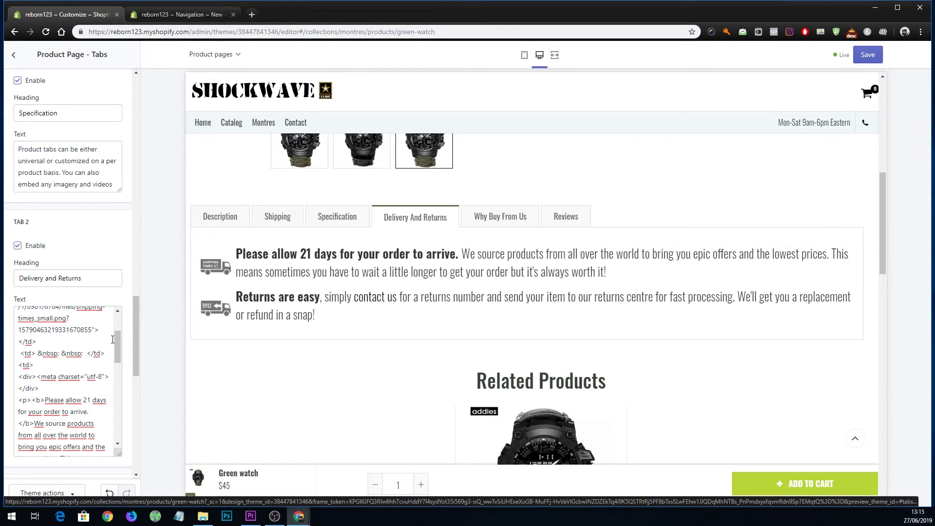
View the Why Buy From Us tab and enlarge the TAB 3 text box.
click(492, 224)
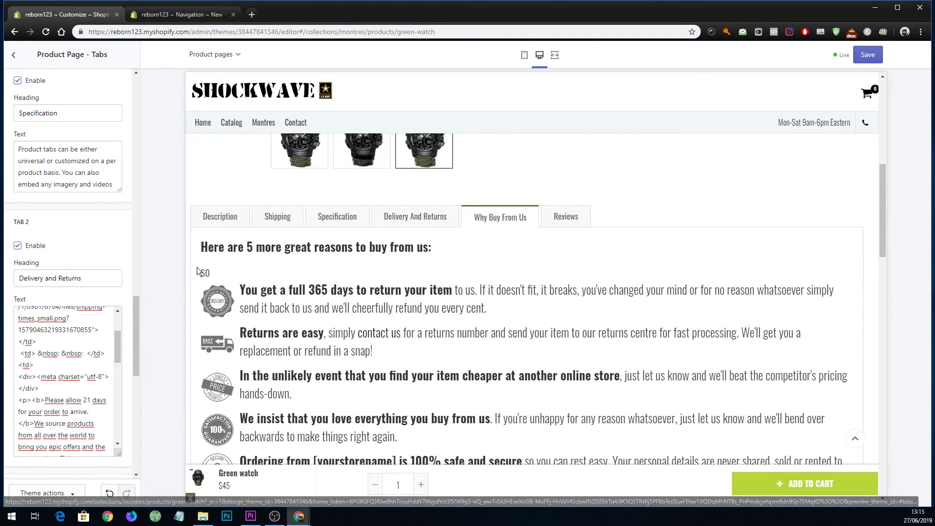
scroll(57, 241, down, 6)
triple_click(58, 251)
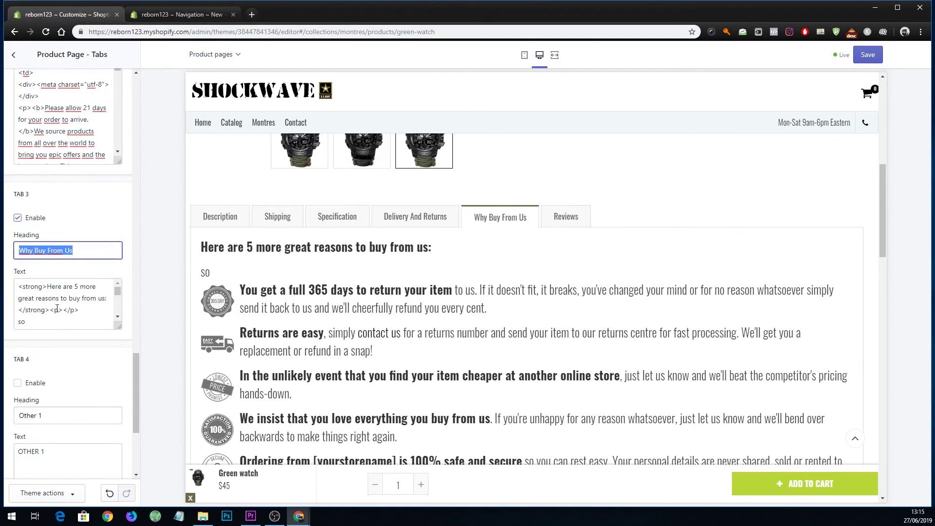
drag(115, 327, 112, 357)
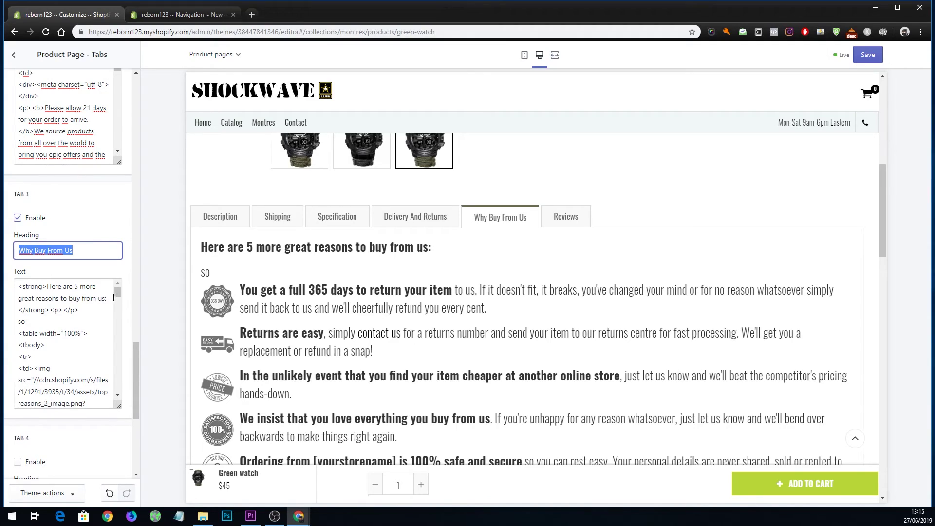
click(121, 320)
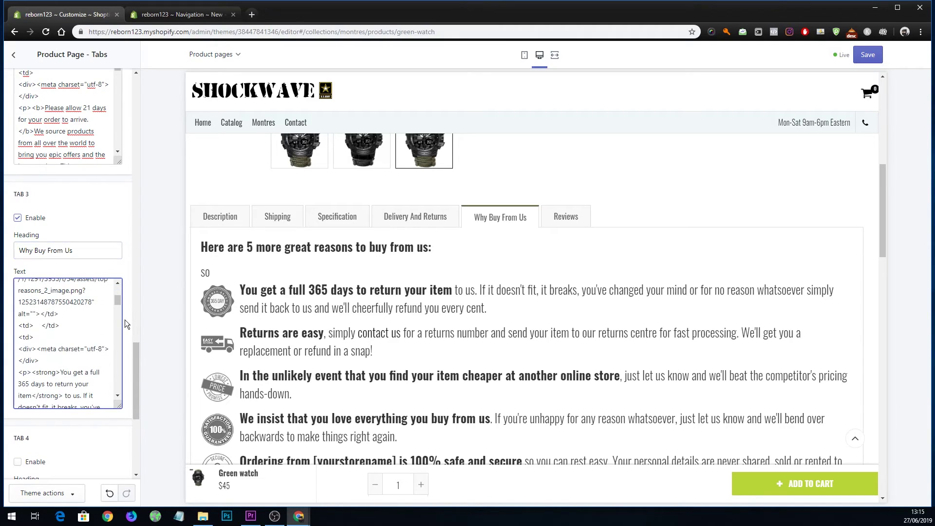
Toggle the TAB 3 Enable checkbox off and back on, then save the theme.
click(18, 219)
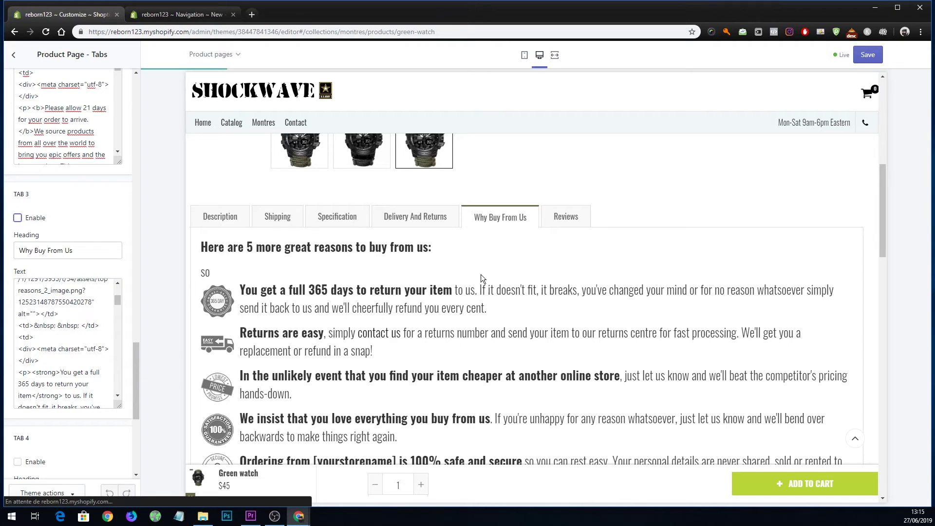
scroll(428, 284, down, 3)
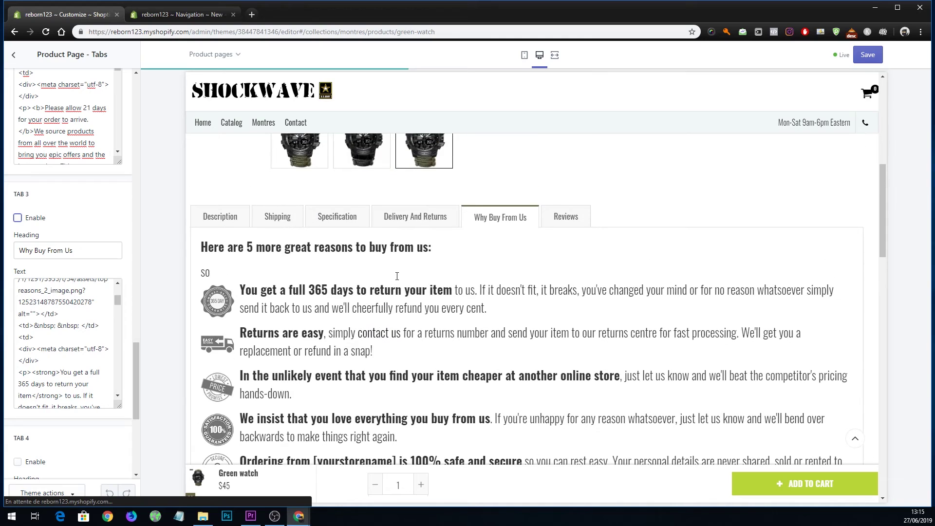
click(19, 218)
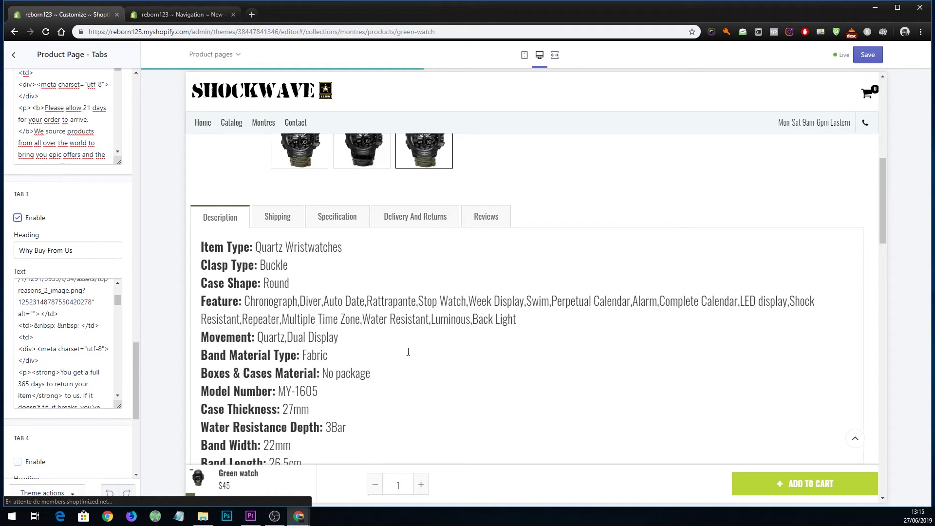
scroll(411, 352, down, 20)
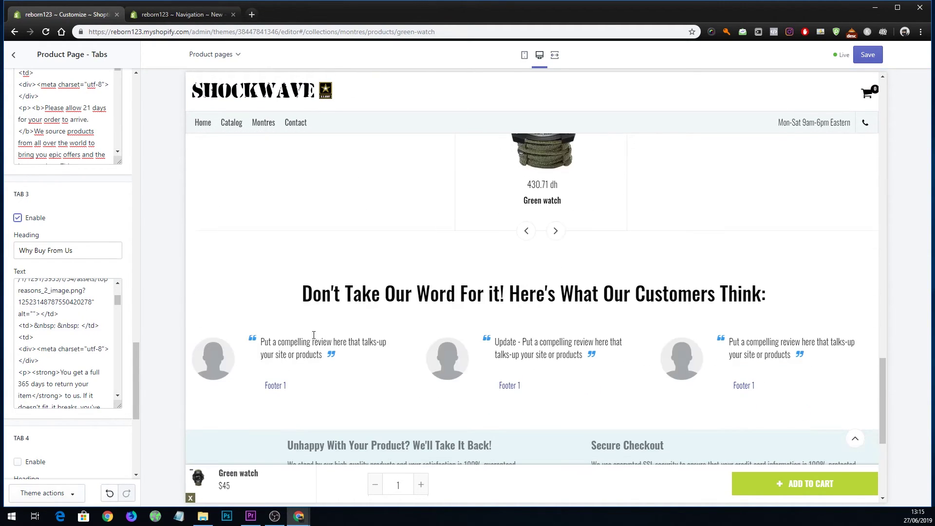
click(874, 56)
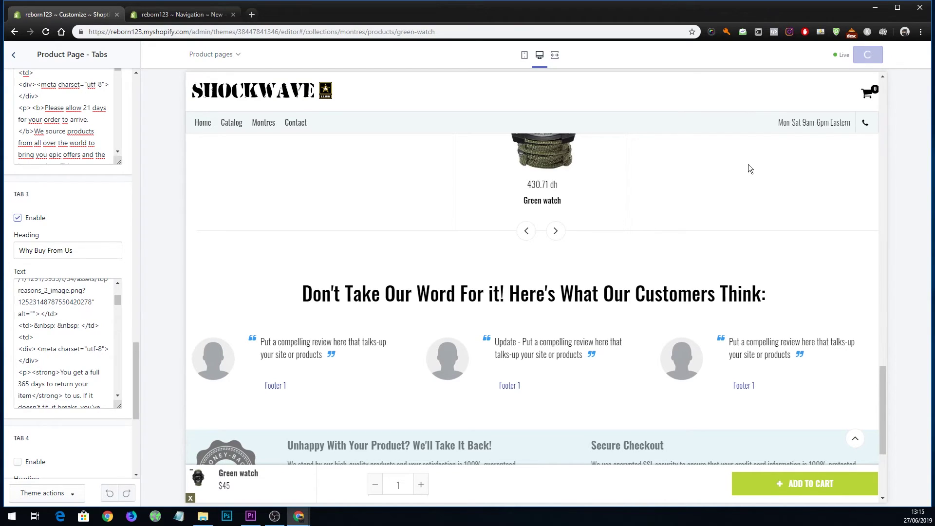
click(14, 55)
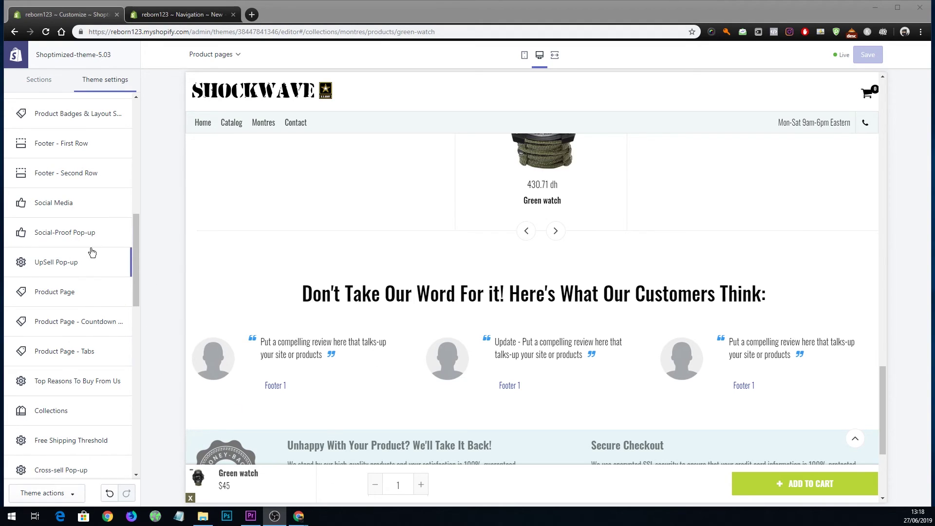
Choose montres as the Social-Proof Pop-up collection and review its 'Purchased a' message.
click(76, 235)
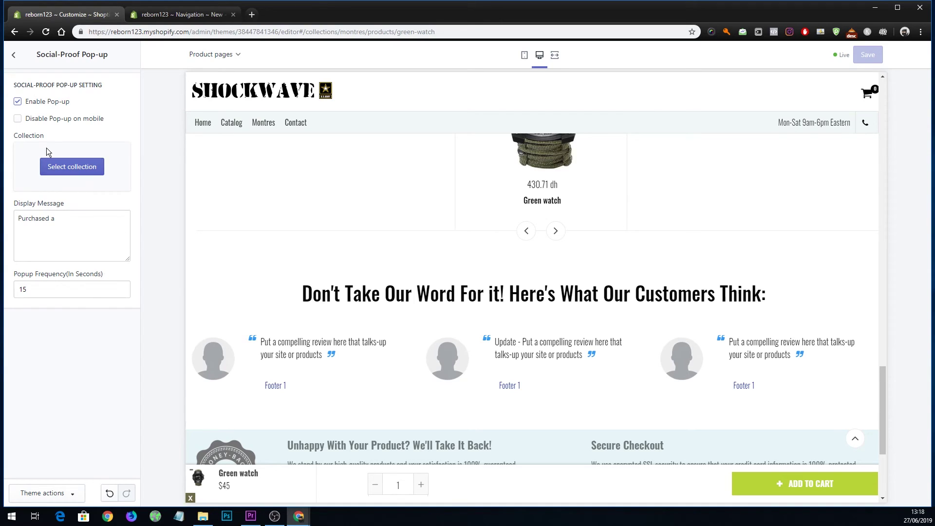
click(76, 162)
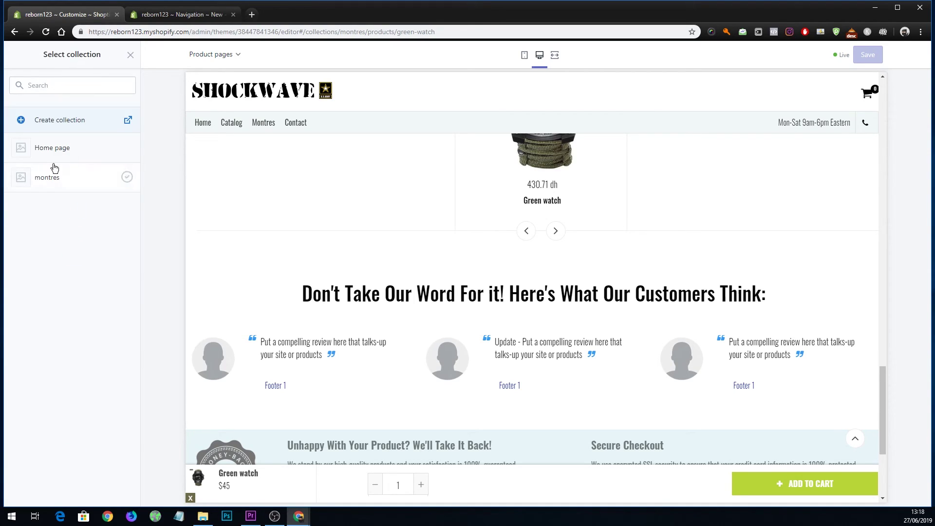
click(66, 184)
click(117, 492)
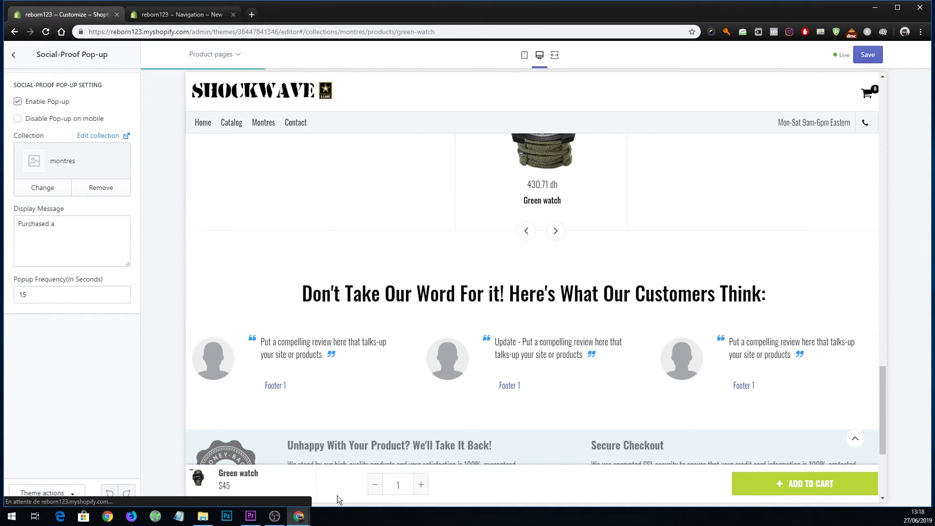
scroll(378, 410, up, 15)
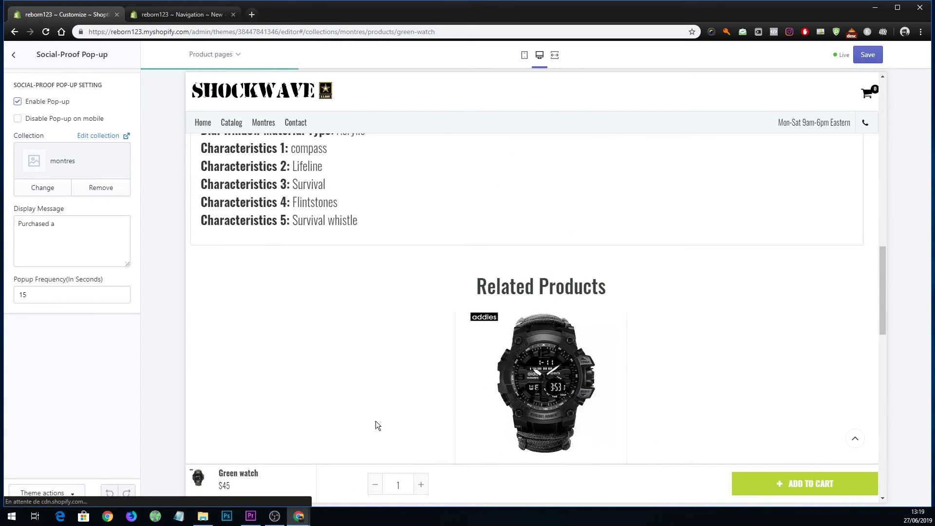
scroll(374, 419, up, 10)
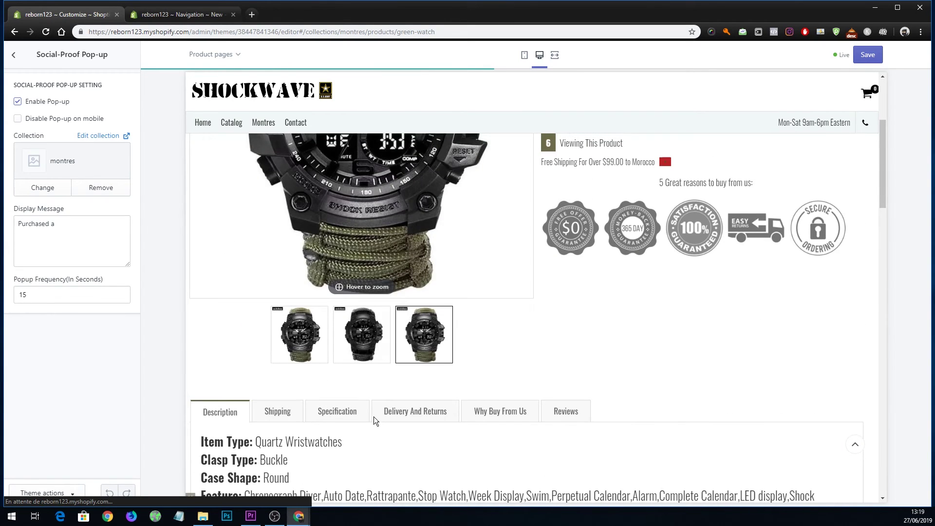
scroll(726, 368, down, 4)
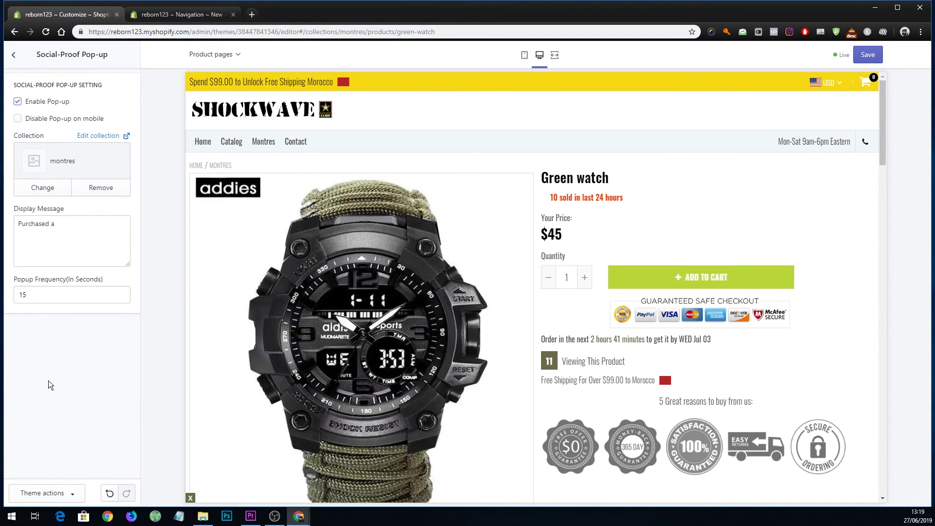
click(39, 234)
key(ctrl+a)
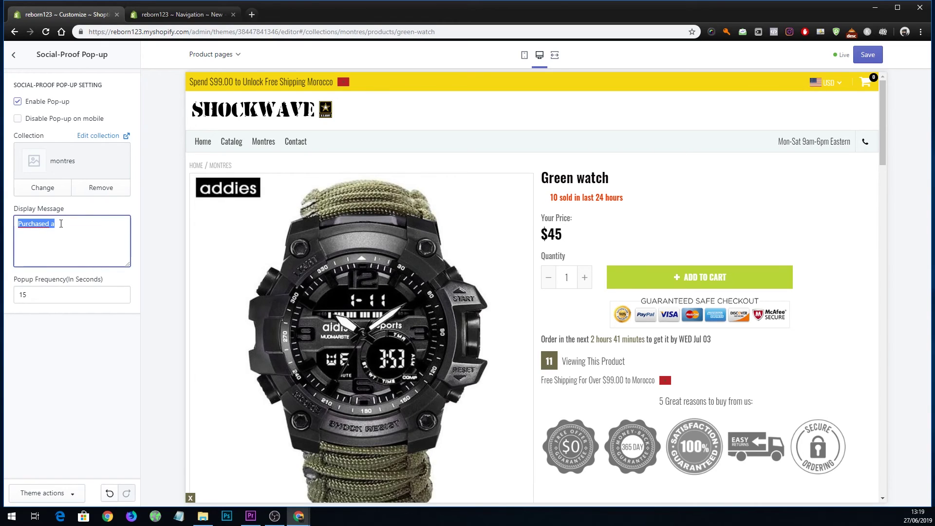
click(14, 55)
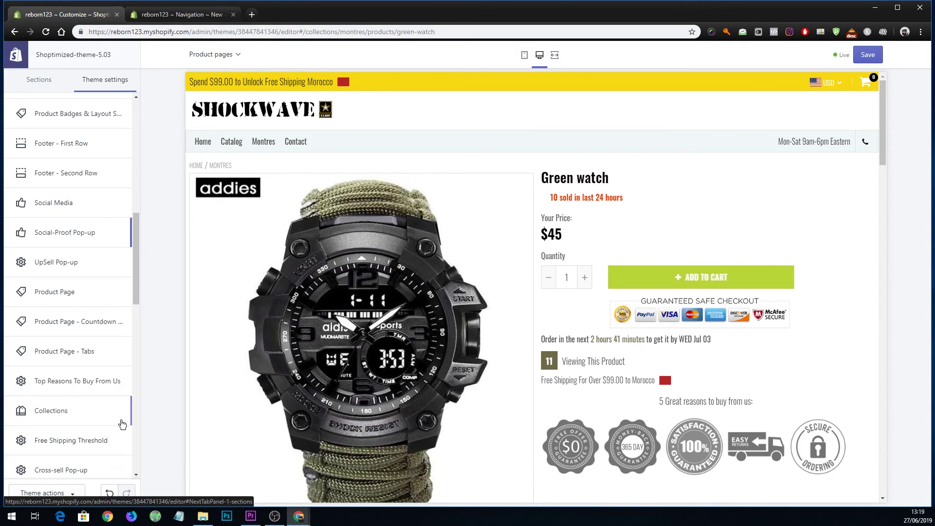
Open the Currency settings and select the supported currencies list.
scroll(100, 383, down, 1)
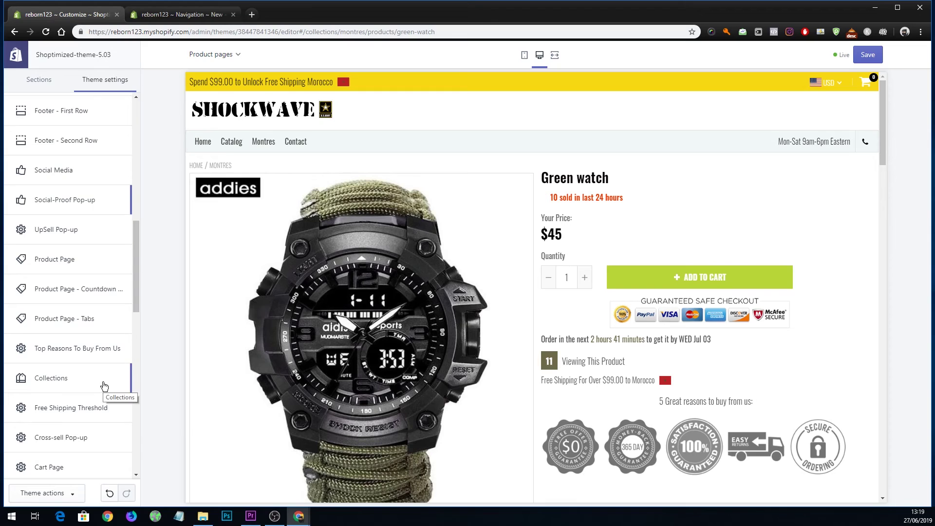
scroll(102, 385, down, 6)
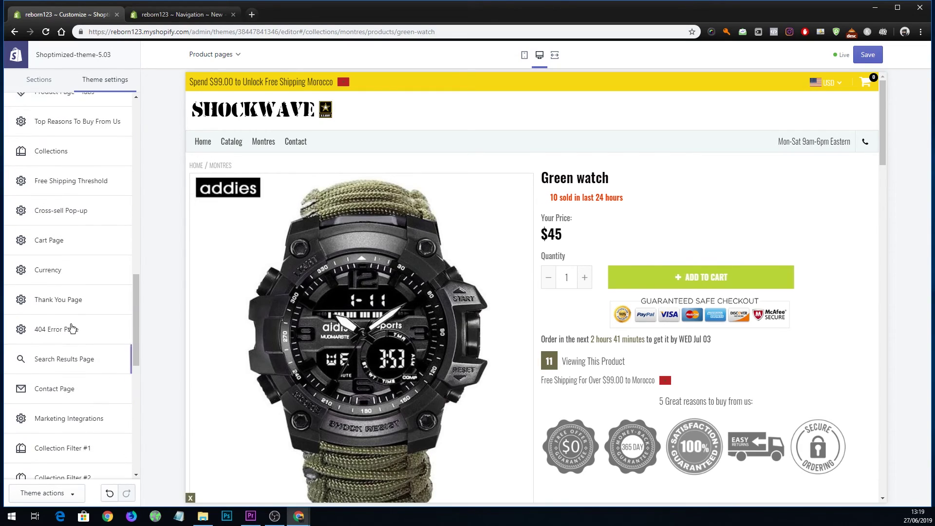
click(72, 276)
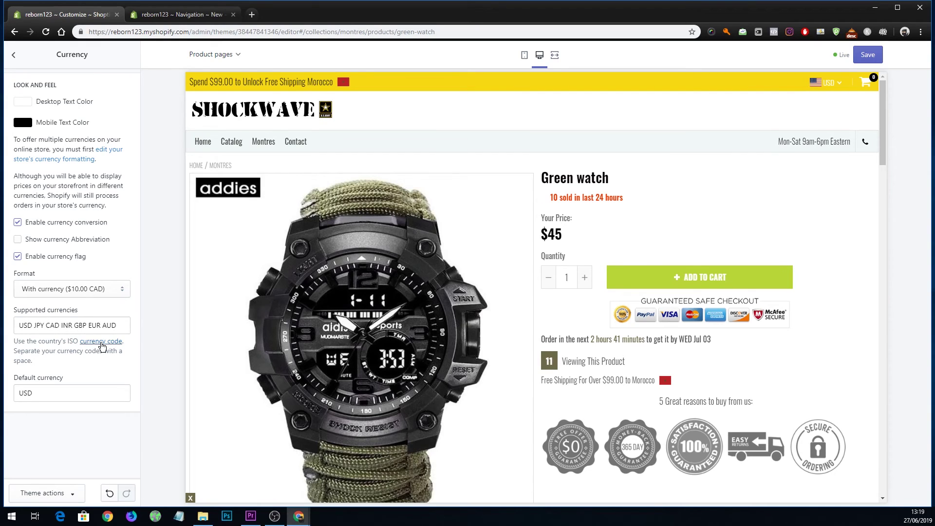
drag(23, 326, 54, 325)
drag(140, 325, 141, 326)
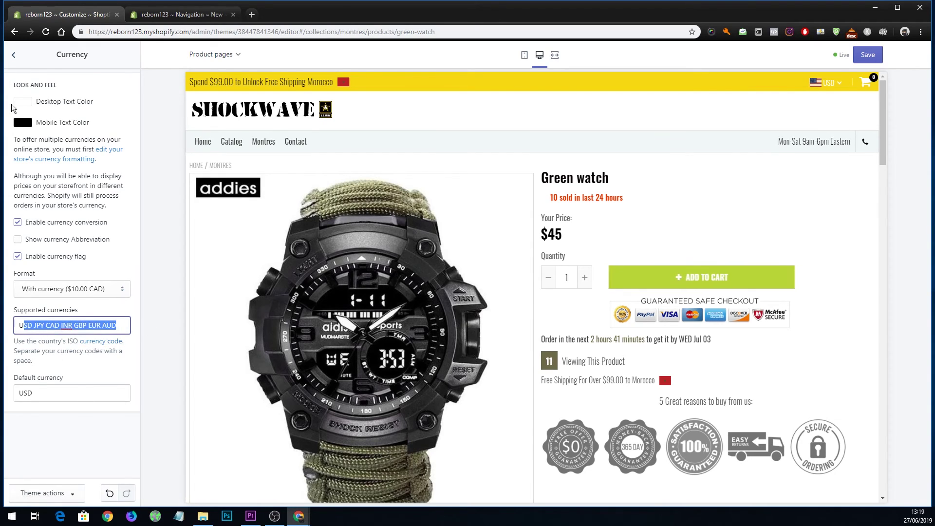
click(819, 86)
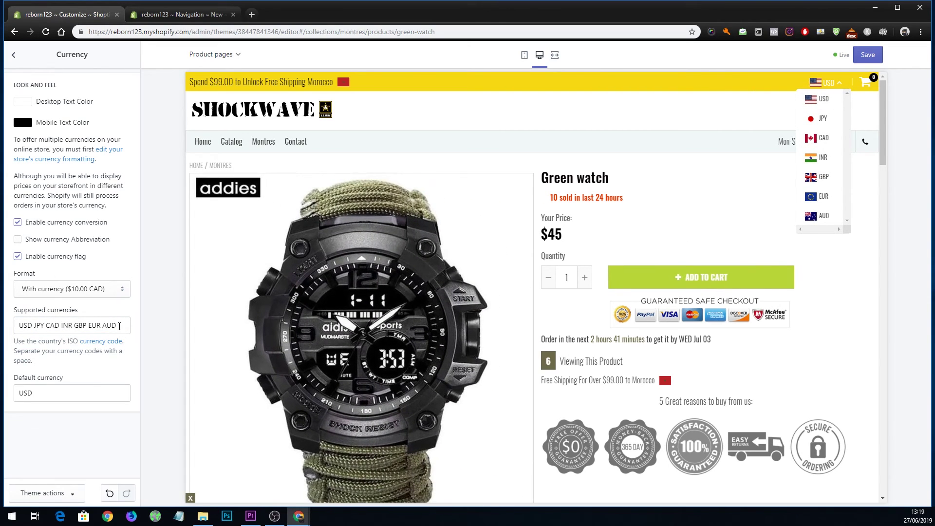
scroll(799, 202, down, 3)
scroll(830, 197, up, 3)
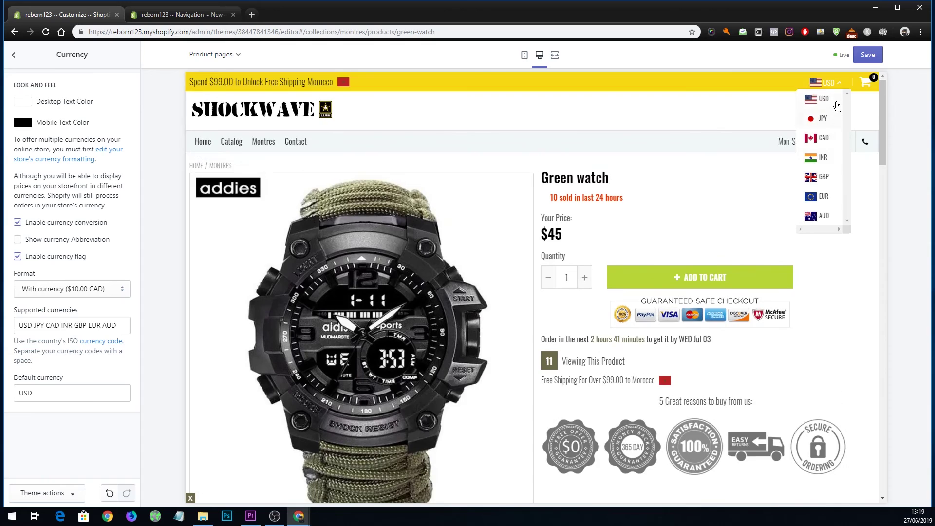
Append MAD to the supported currencies and switch the preview currency back to USD.
click(129, 330)
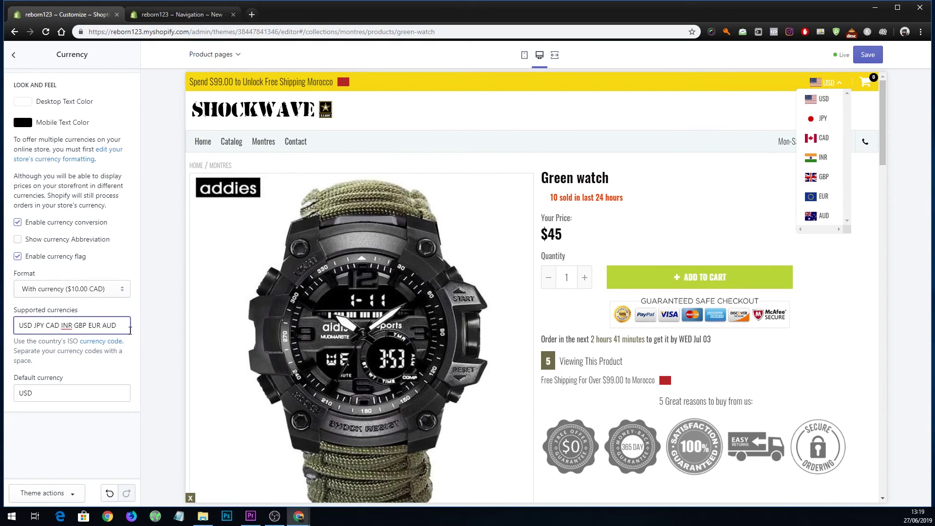
text(MA)
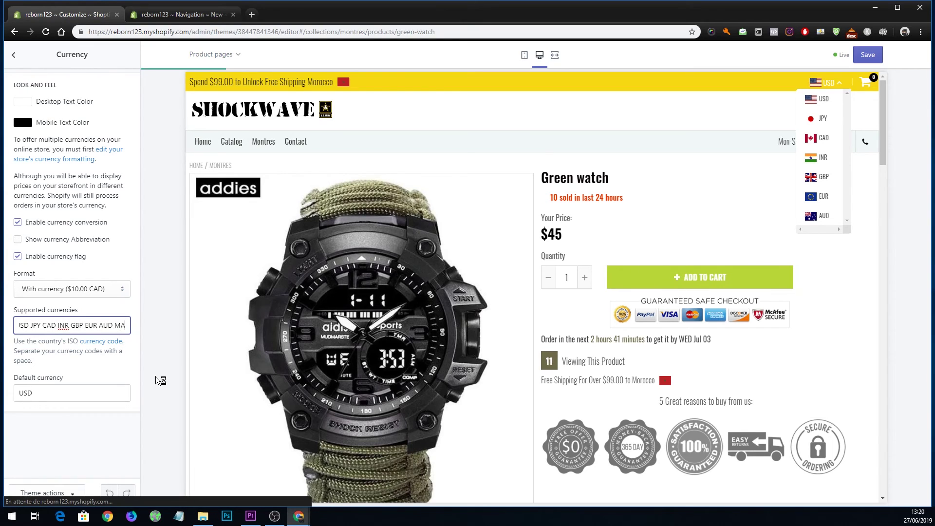
text(d)
key(BackSpace)
text(D)
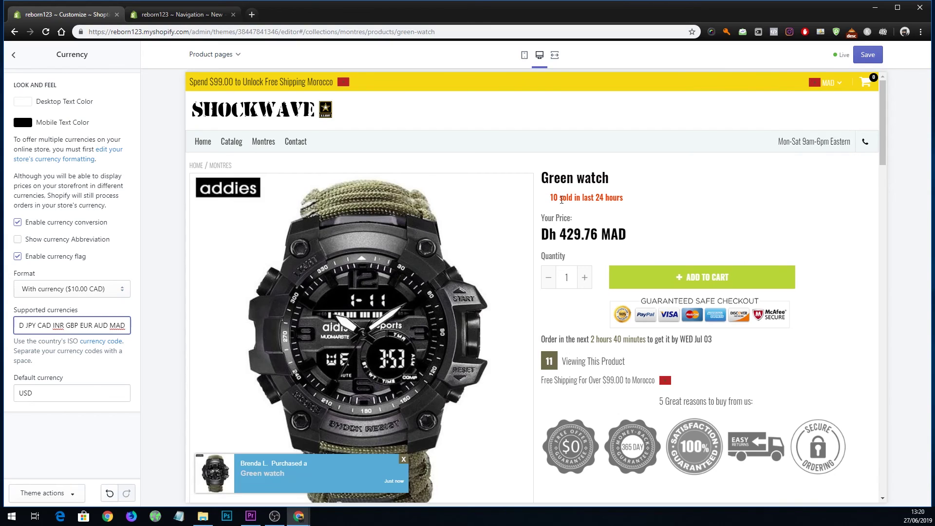
click(835, 88)
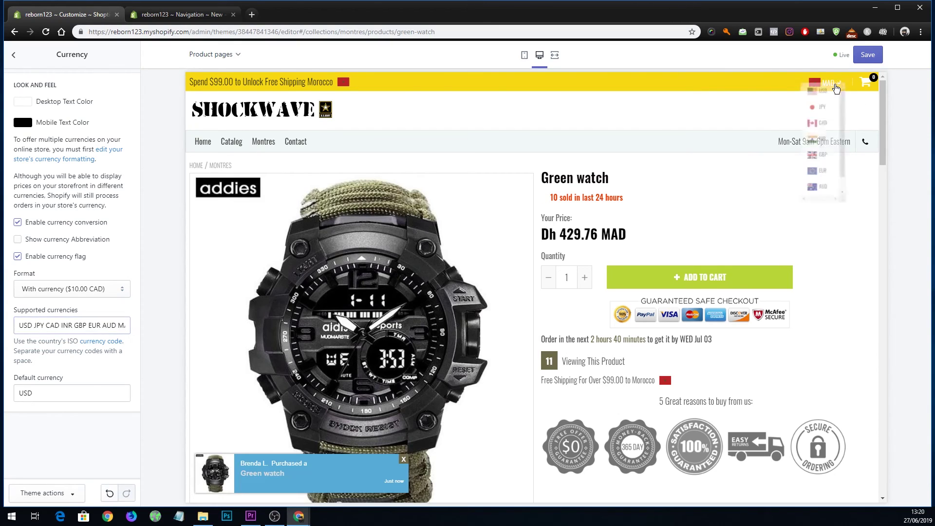
click(816, 106)
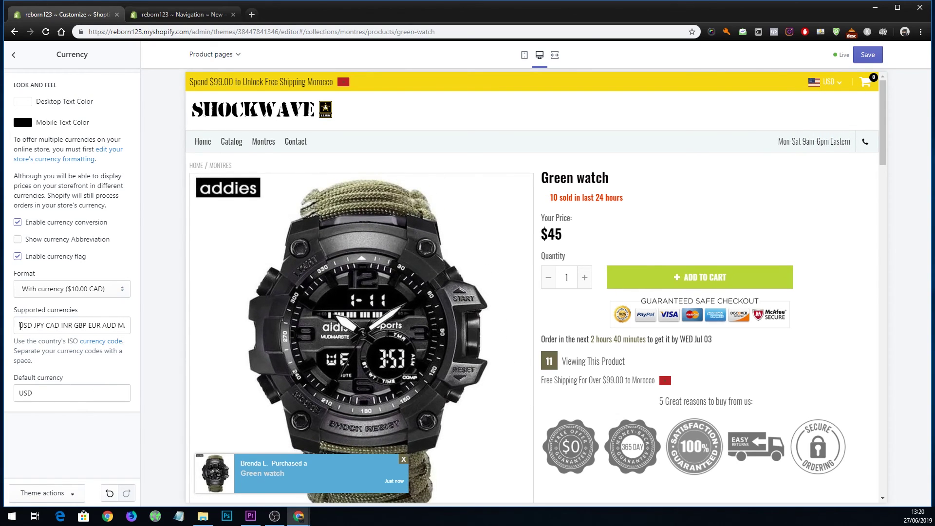
Save the updated supported currencies including MAD.
click(95, 327)
triple_click(95, 327)
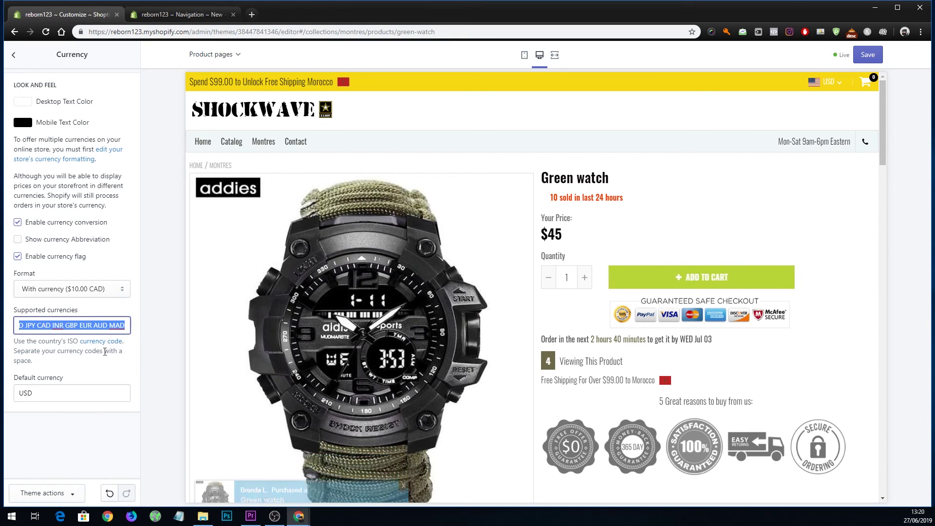
click(865, 57)
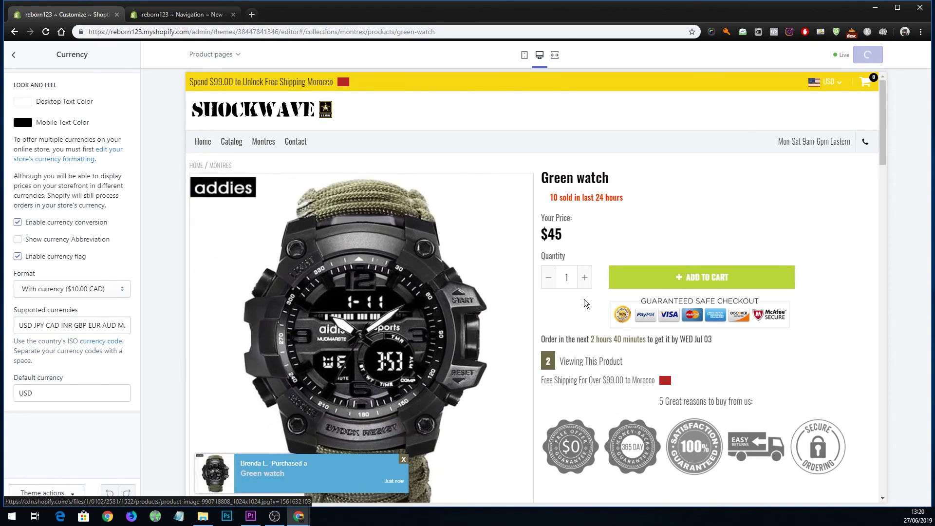
scroll(599, 321, down, 4)
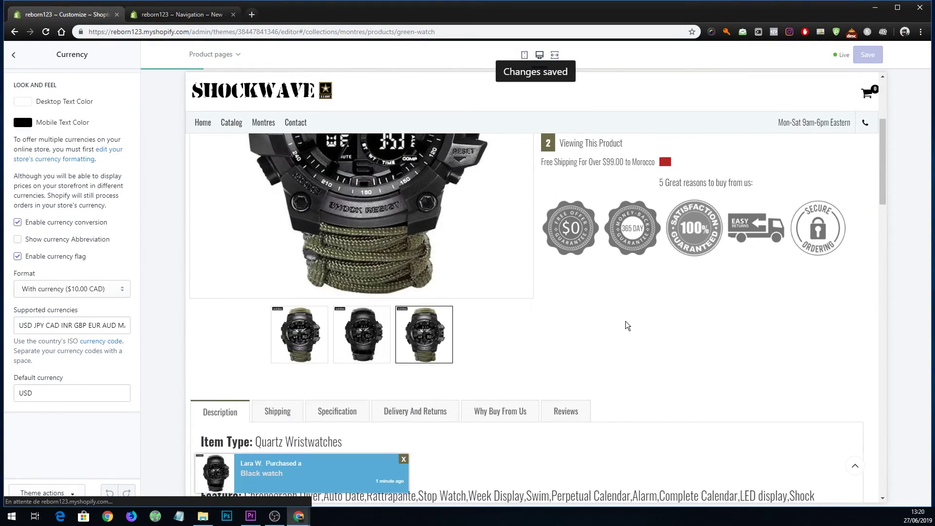
scroll(625, 326, down, 4)
scroll(593, 328, up, 8)
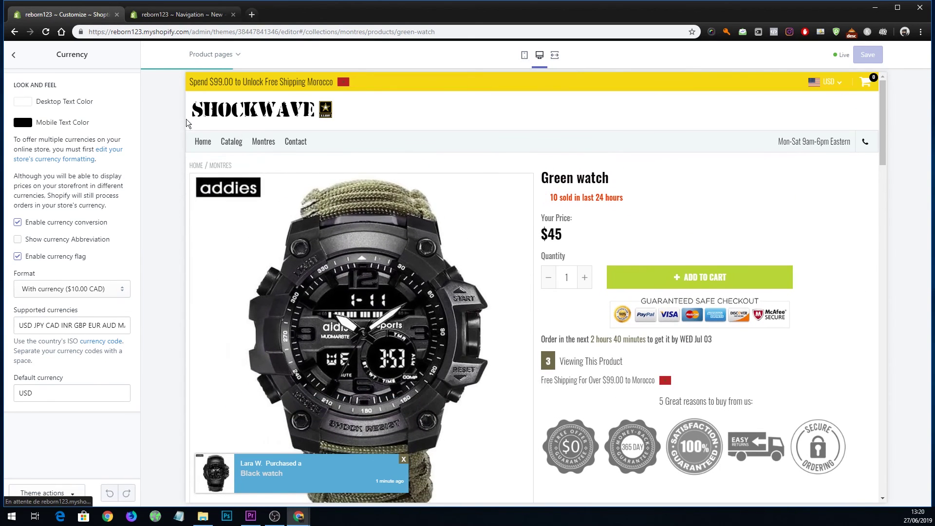
Leave the Currency panel and scroll down the Theme settings list.
click(14, 54)
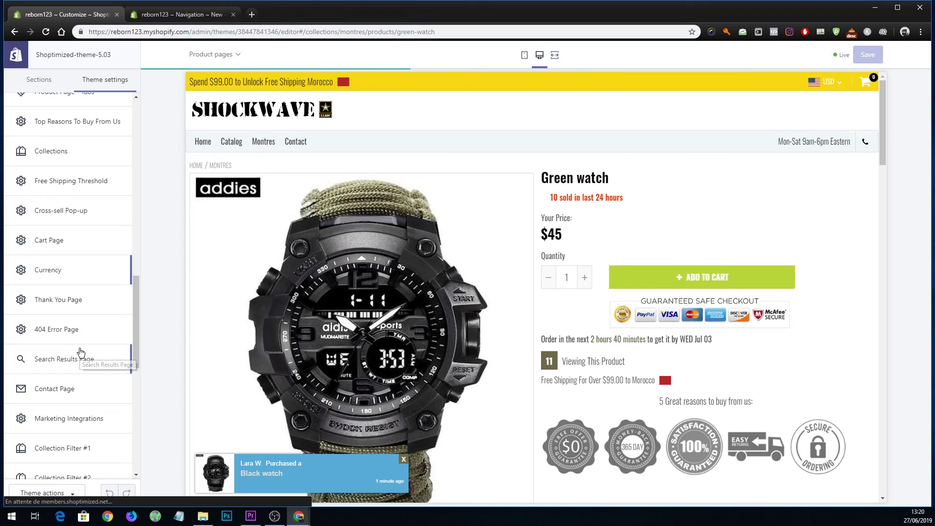
scroll(81, 352, down, 2)
scroll(83, 360, down, 5)
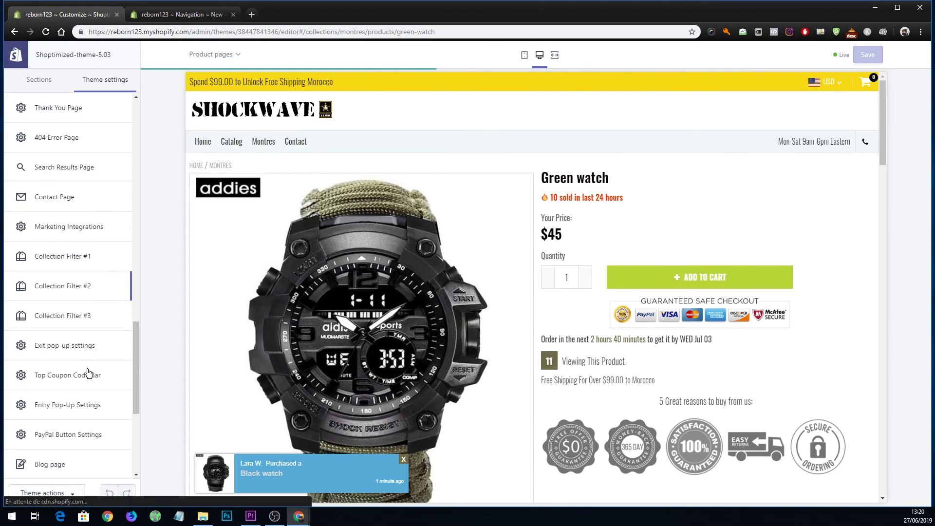
scroll(88, 370, down, 2)
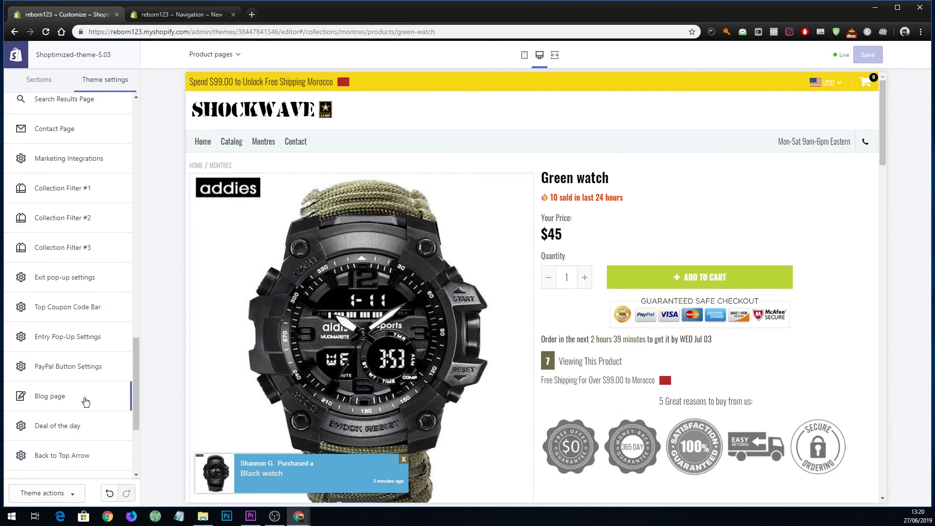
scroll(86, 379, down, 2)
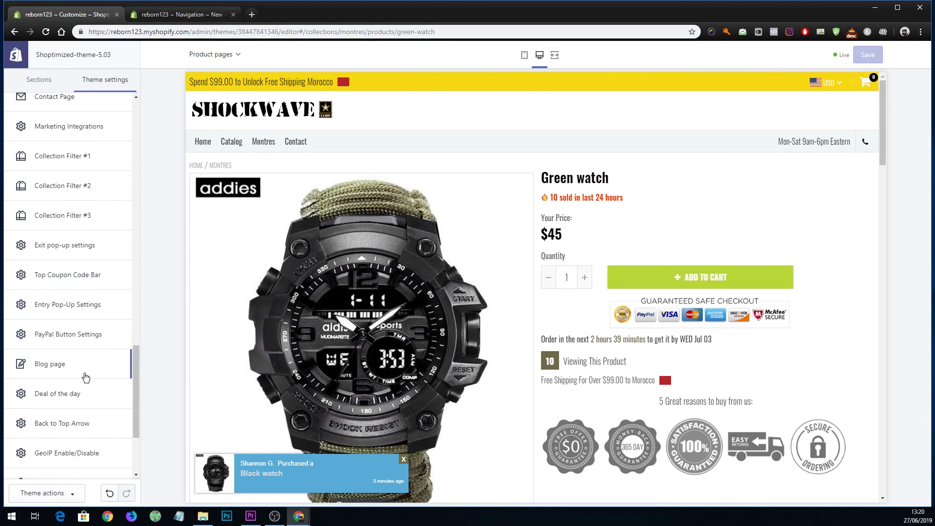
scroll(85, 377, down, 2)
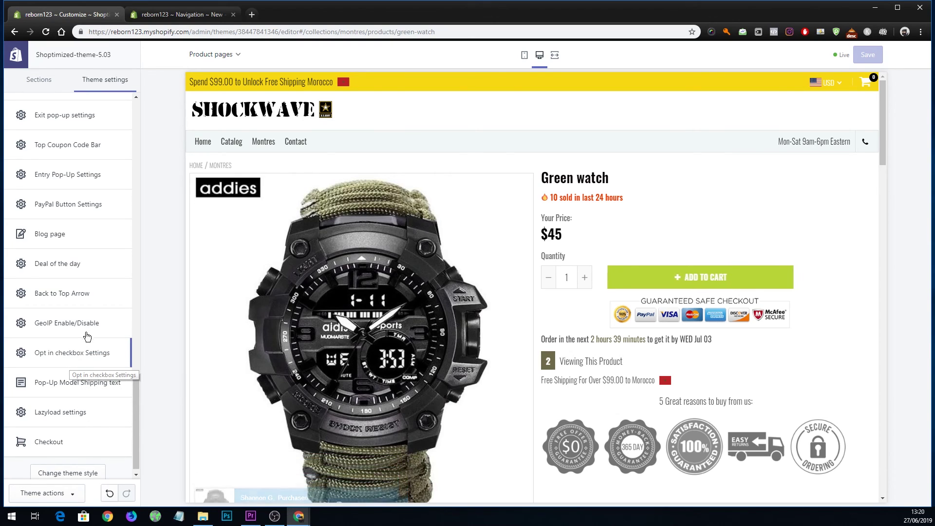
scroll(86, 261, up, 3)
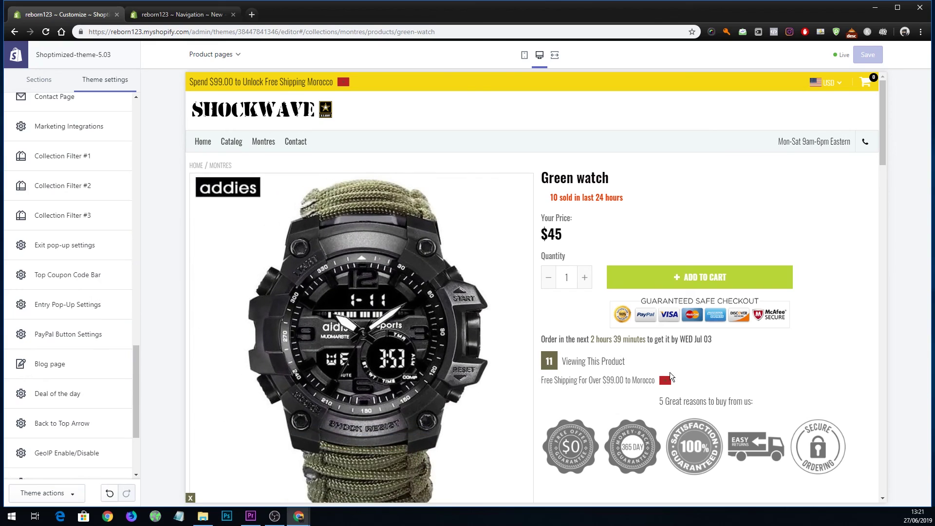
scroll(505, 346, down, 3)
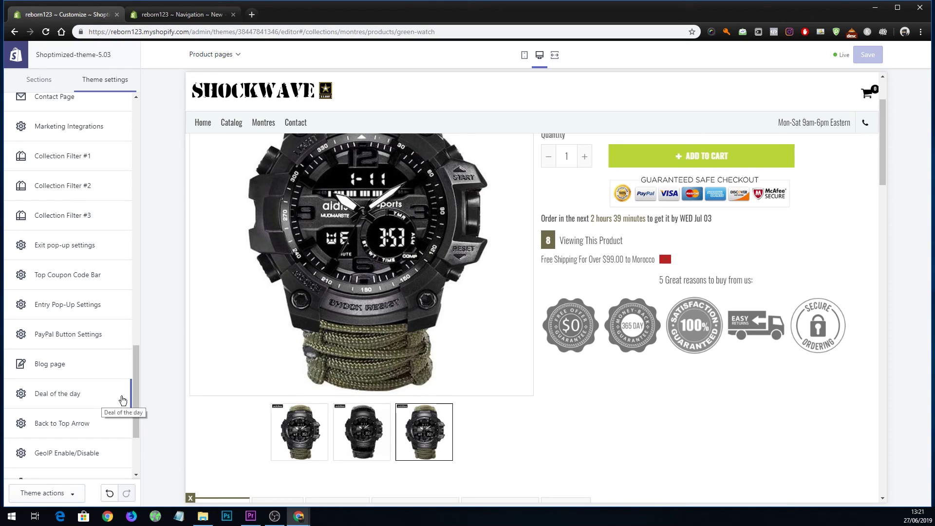
mouse_move(134, 390)
mouse_down()
mouse_move(130, 430)
mouse_move(137, 396)
mouse_up()
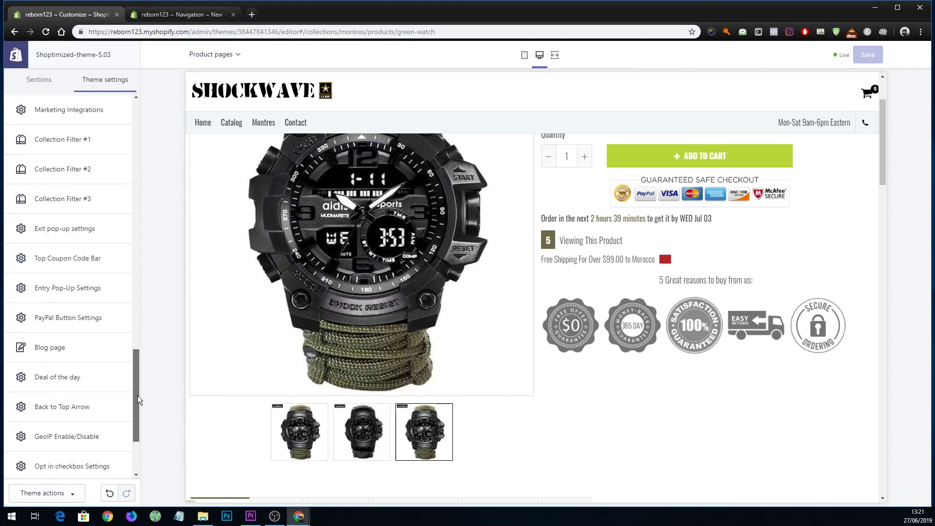
Enable the Exit pop-up with code SAVE10, close its preview and save.
click(81, 227)
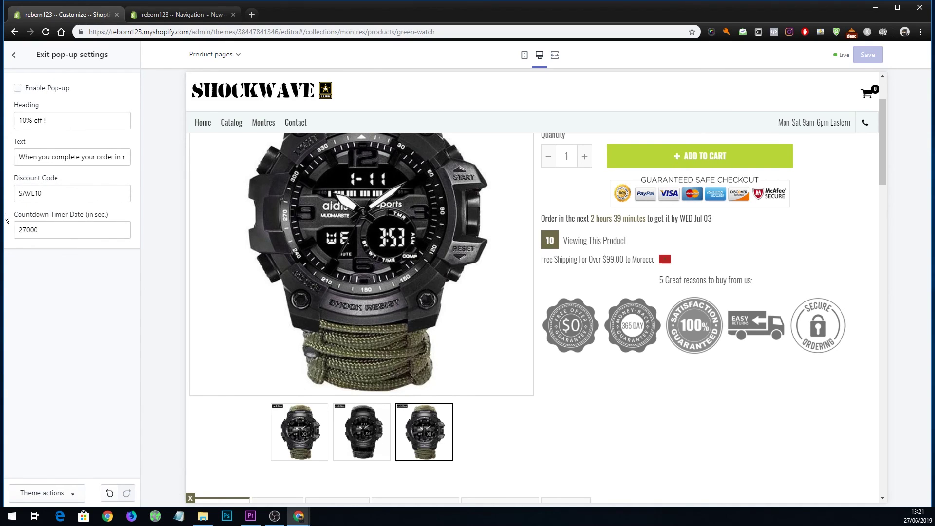
click(18, 88)
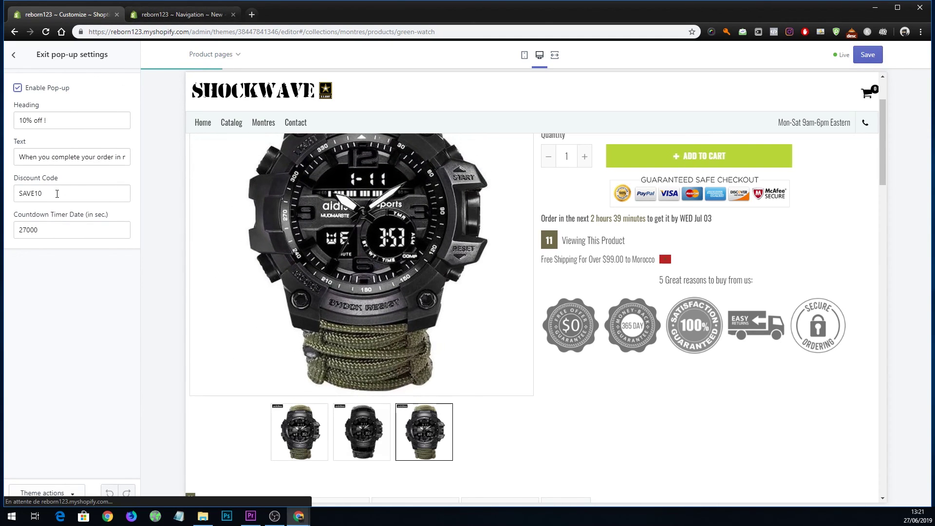
double_click(73, 194)
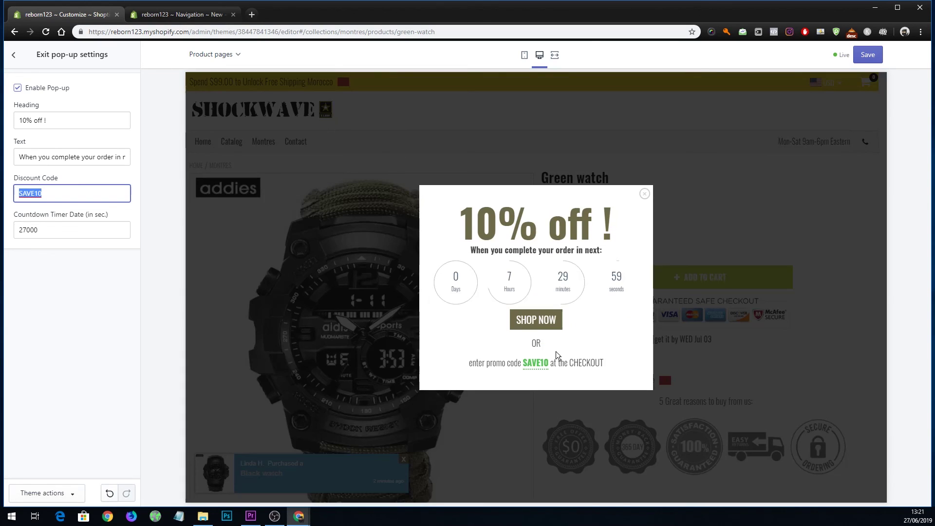
click(645, 194)
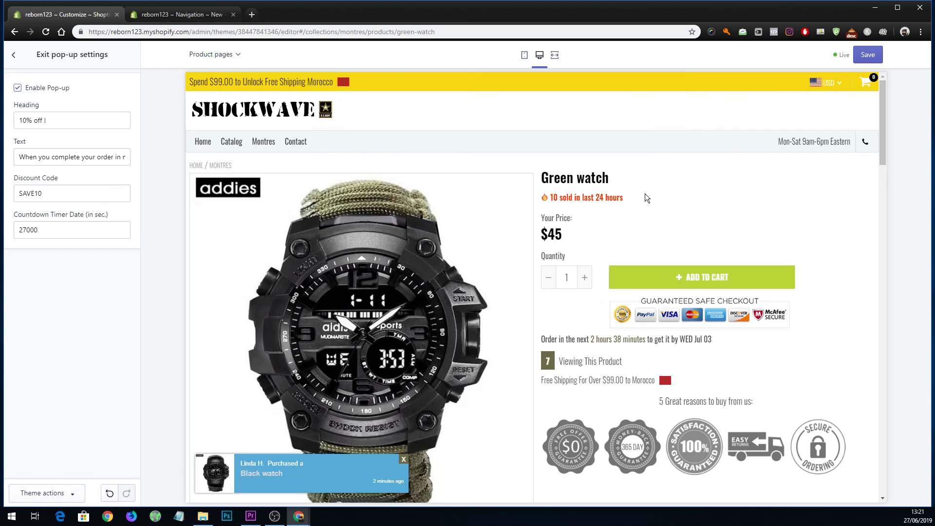
click(854, 60)
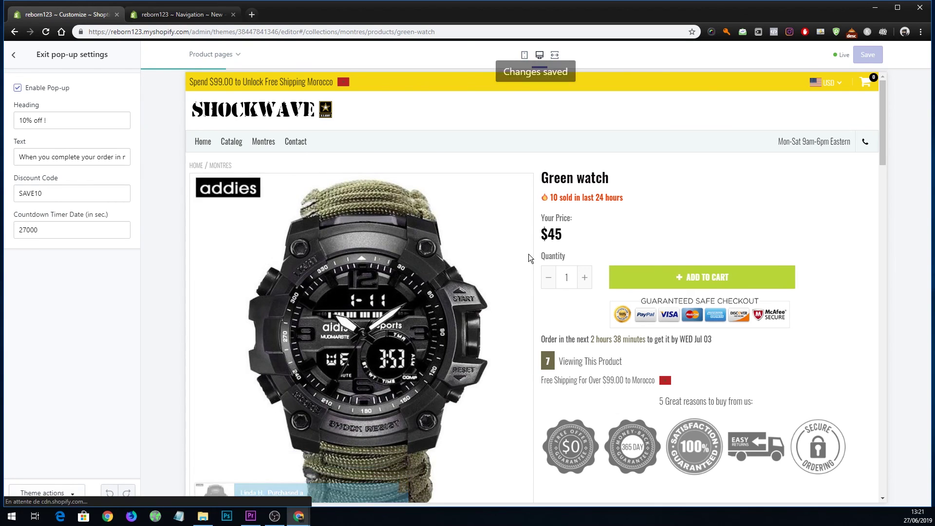
scroll(238, 234, down, 5)
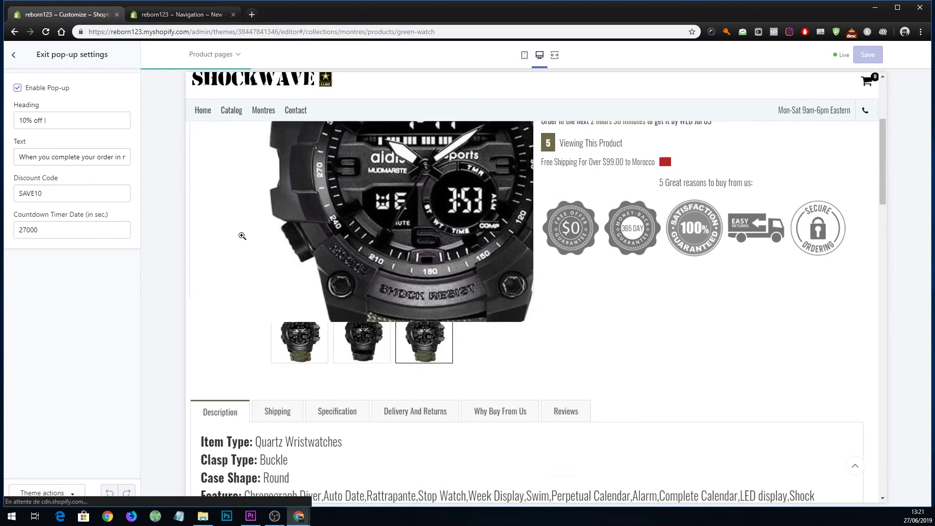
scroll(242, 236, down, 3)
Leave the Exit pop-up panel and scroll through the Theme settings list.
click(15, 59)
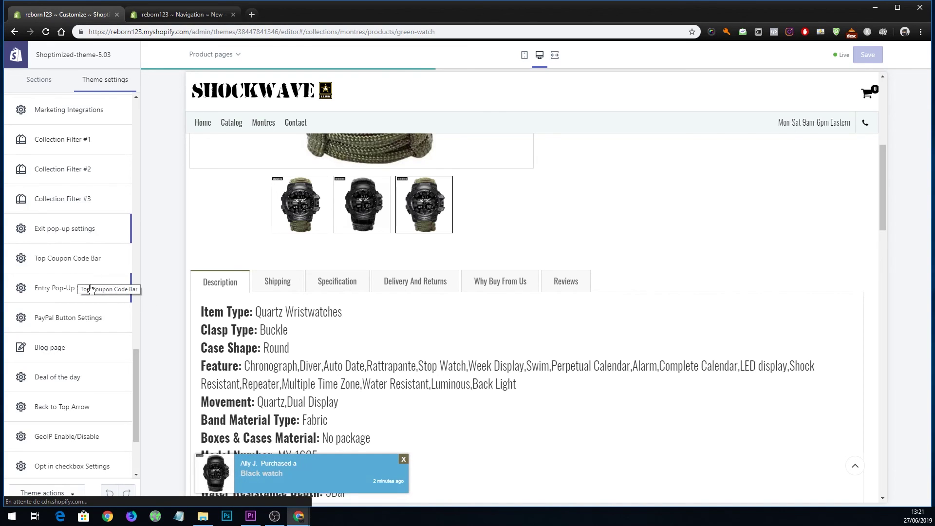
scroll(128, 327, down, 1)
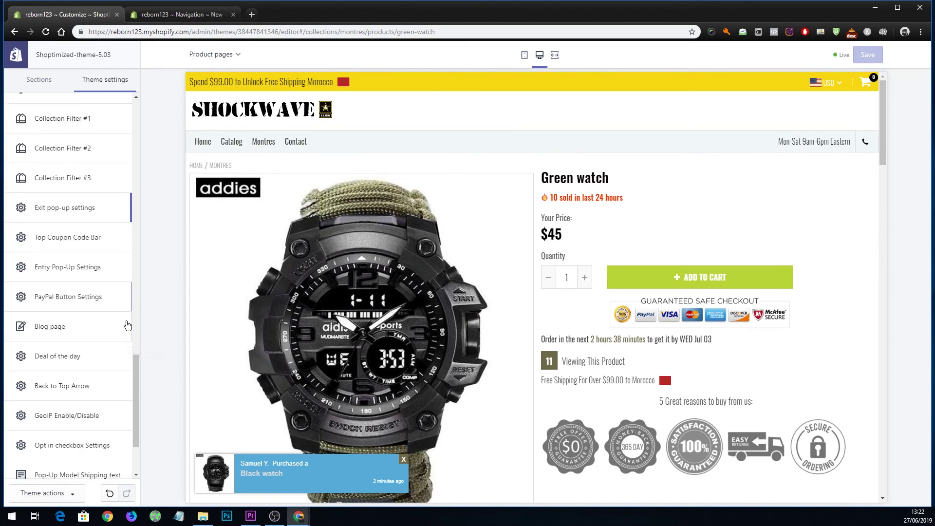
scroll(128, 326, down, 2)
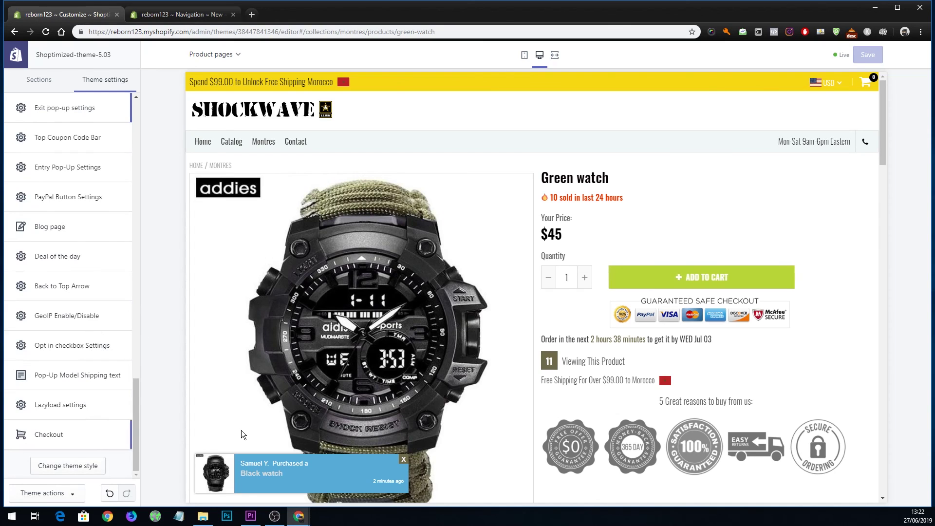
scroll(582, 365, down, 4)
scroll(583, 364, down, 6)
scroll(561, 336, up, 8)
scroll(565, 334, up, 2)
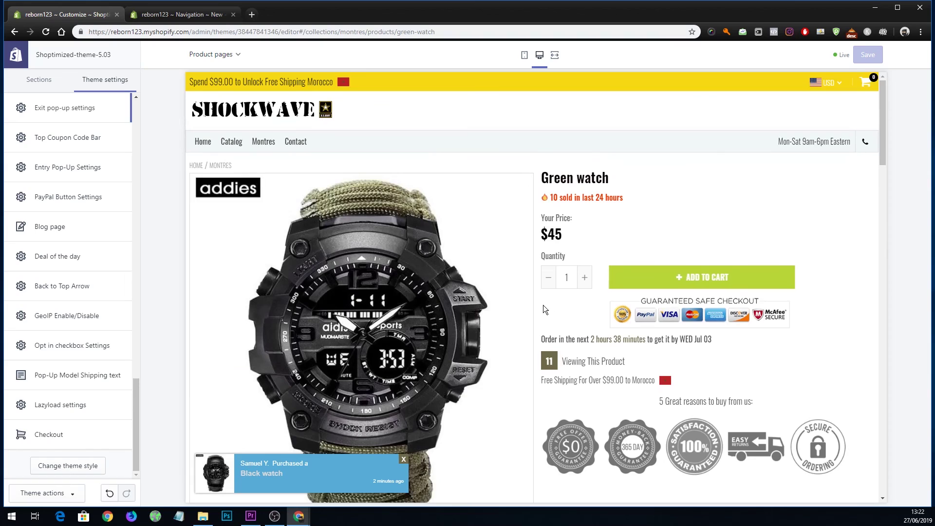